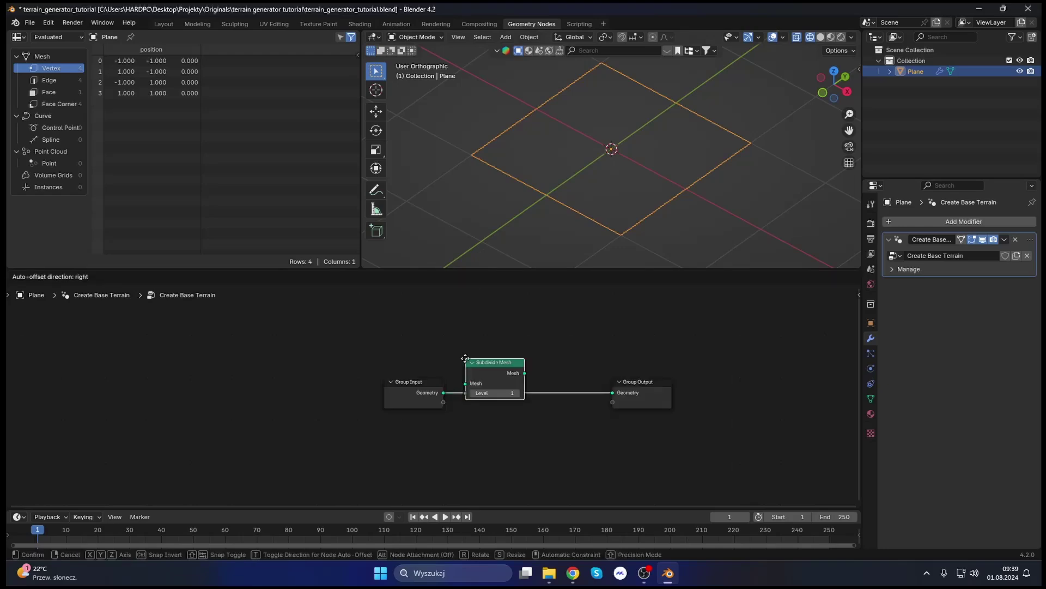
Place the Subdivide Mesh node between Group Input and Group Output and set its level to 3.
click(289, 382)
click(342, 413)
click(342, 412)
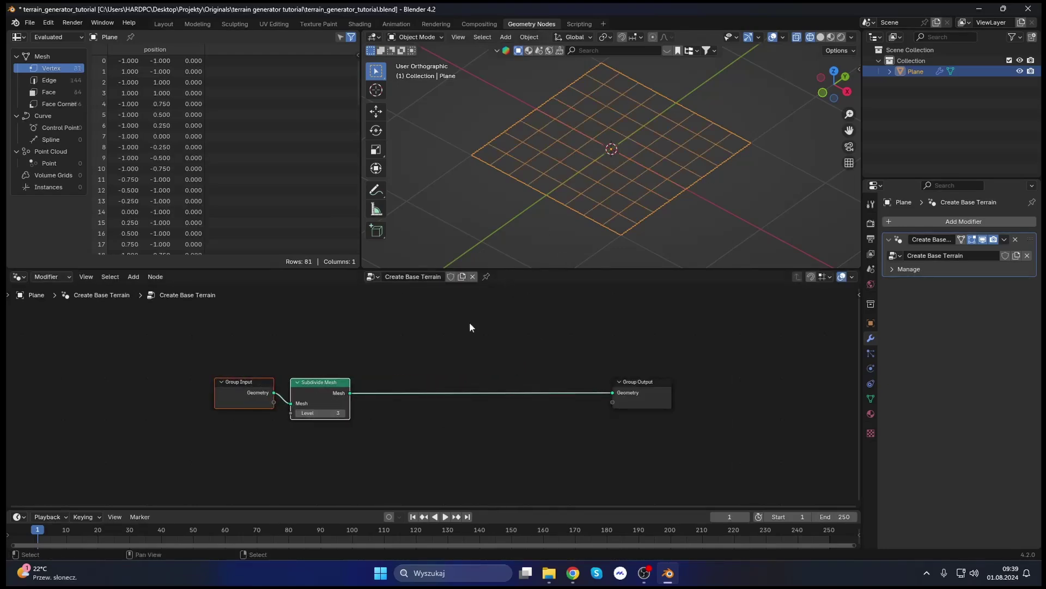
Insert a Delete Geometry node between Subdivide Mesh and Group Output.
key(shift+a)
text(delete)
key(Return)
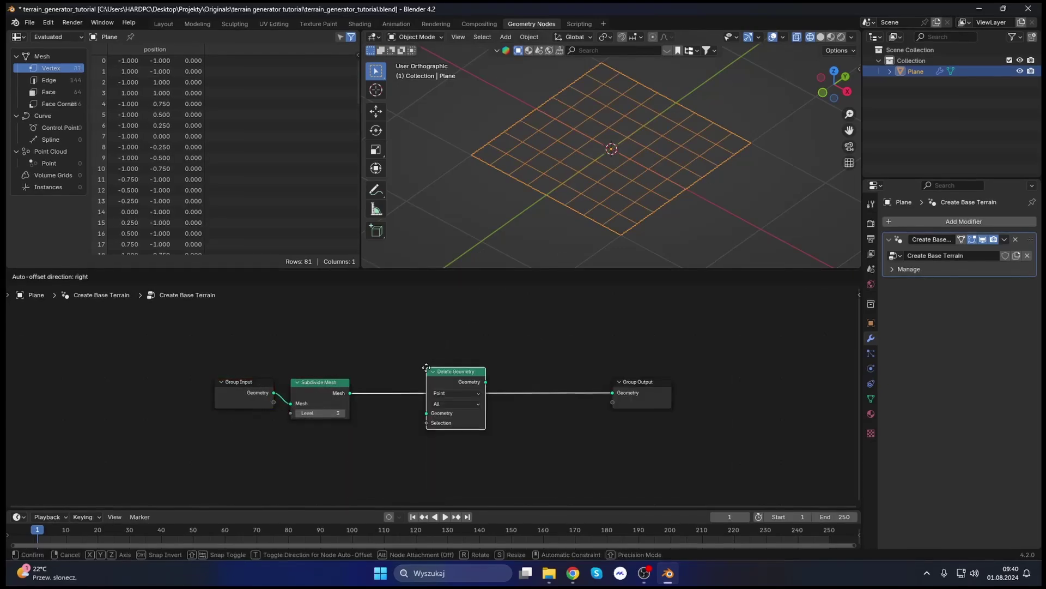
click(455, 438)
drag(426, 483, 517, 394)
Add a 4D Noise Texture node below the Delete Geometry node.
key(shift+a)
text(noise)
key(Return)
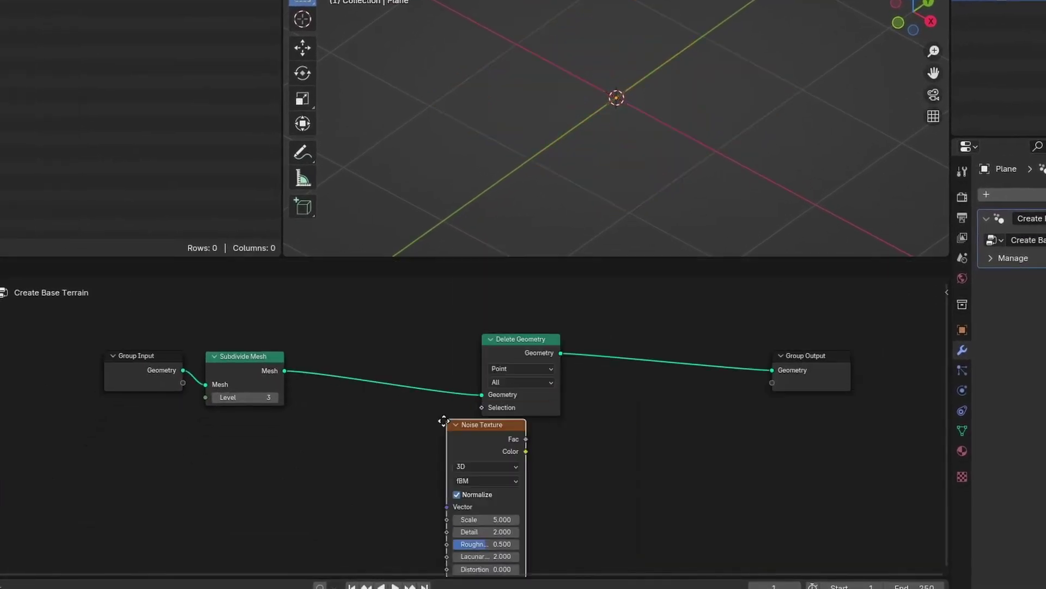
click(434, 429)
Add a Math node beside the Noise Texture, set it to Multiply and enter 100 as its second value.
key(shift+a)
text(add)
key(Return)
click(317, 423)
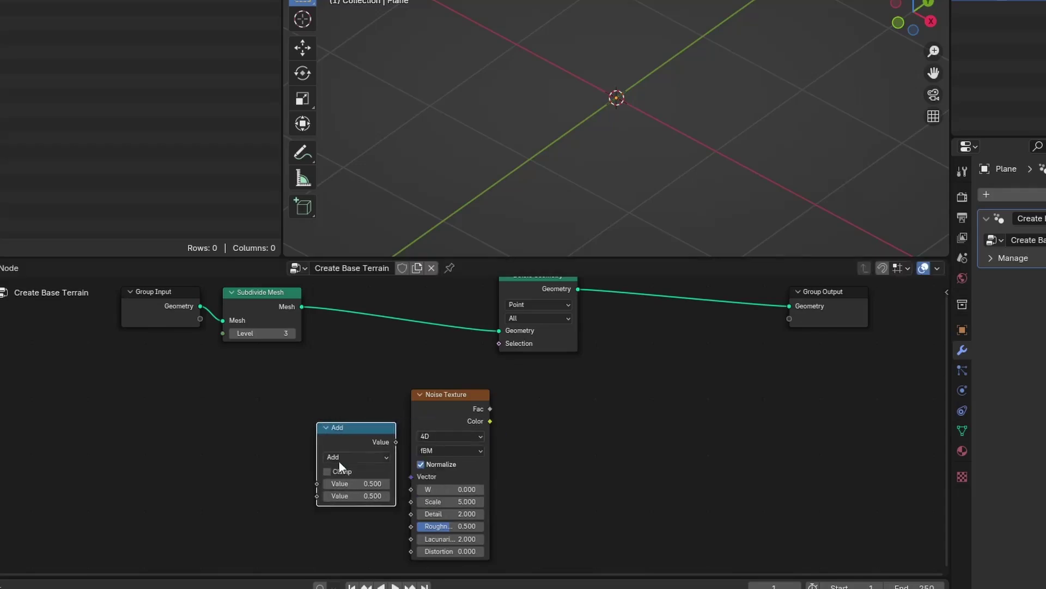
click(357, 456)
click(349, 480)
double_click(357, 496)
text(100)
key(Return)
Add an integer node labelled Seed and feed it through Multiply into the Noise Texture's W input.
key(shift+a)
click(332, 496)
click(326, 376)
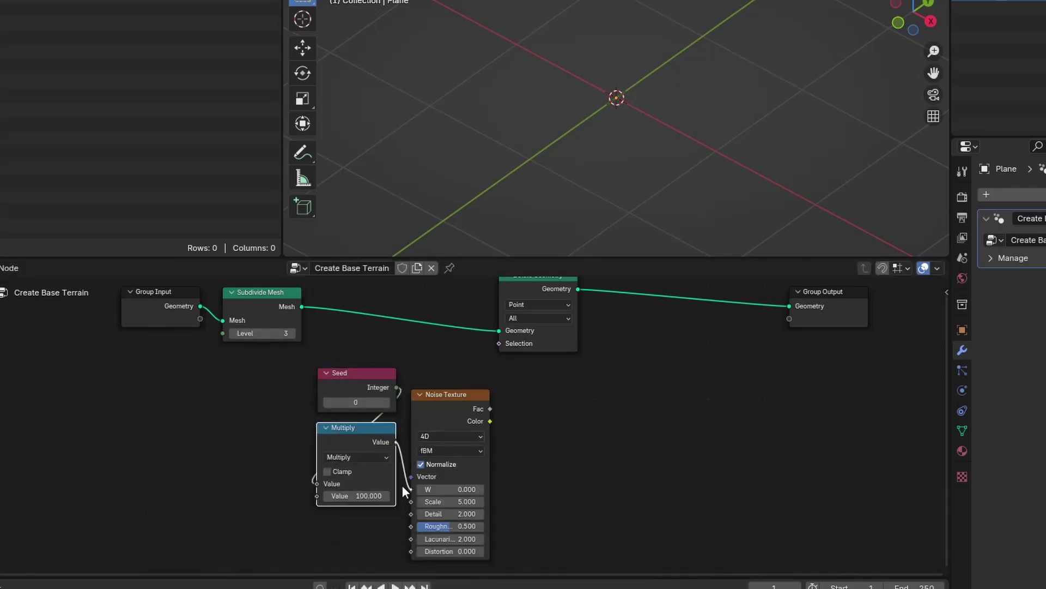
drag(403, 485, 412, 488)
Collapse the Multiply node and move the Seed node down next to it.
key(h)
shift+click(360, 376)
key(g)
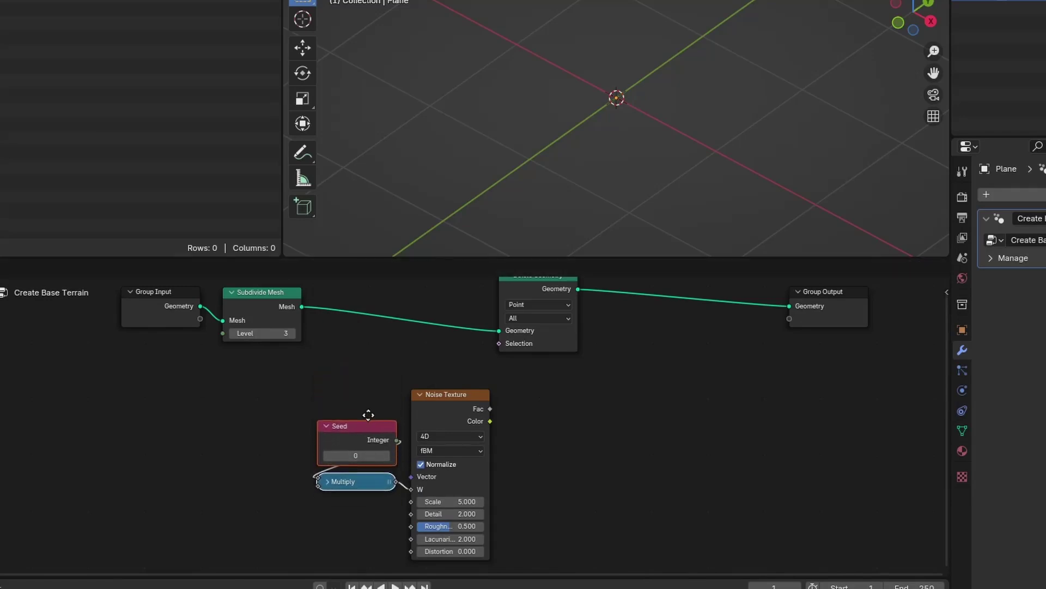
click(369, 418)
Set the Noise Texture's scale to 1, detail to 0 and roughness to 0, and shift the noise nodes left.
double_click(443, 498)
key(g)
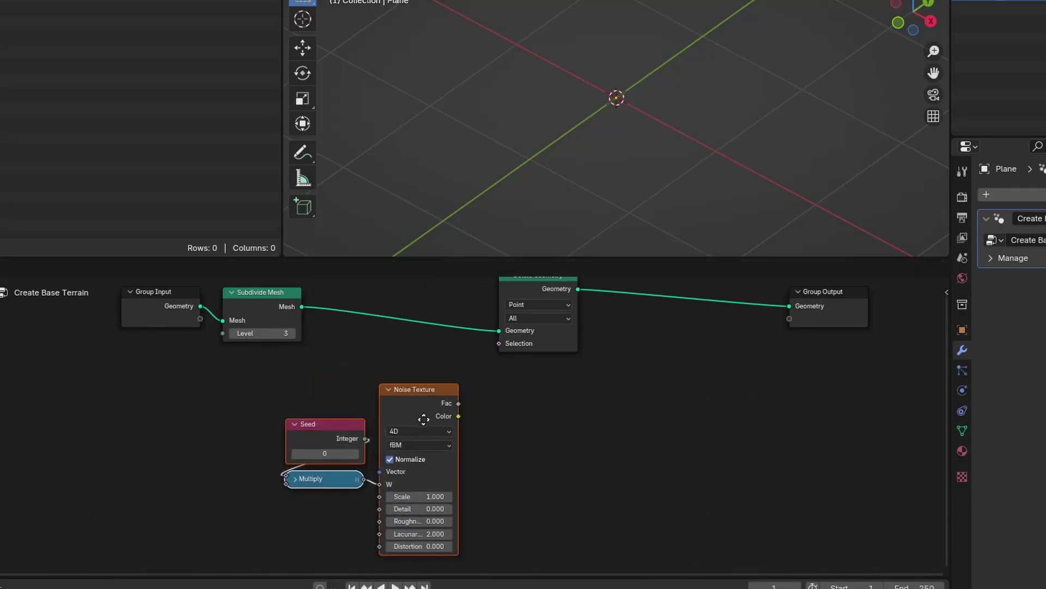
click(174, 533)
Add a Greater Than compare node under Delete Geometry and connect the Noise Texture's Fac output to its A input.
key(shift+a)
click(436, 431)
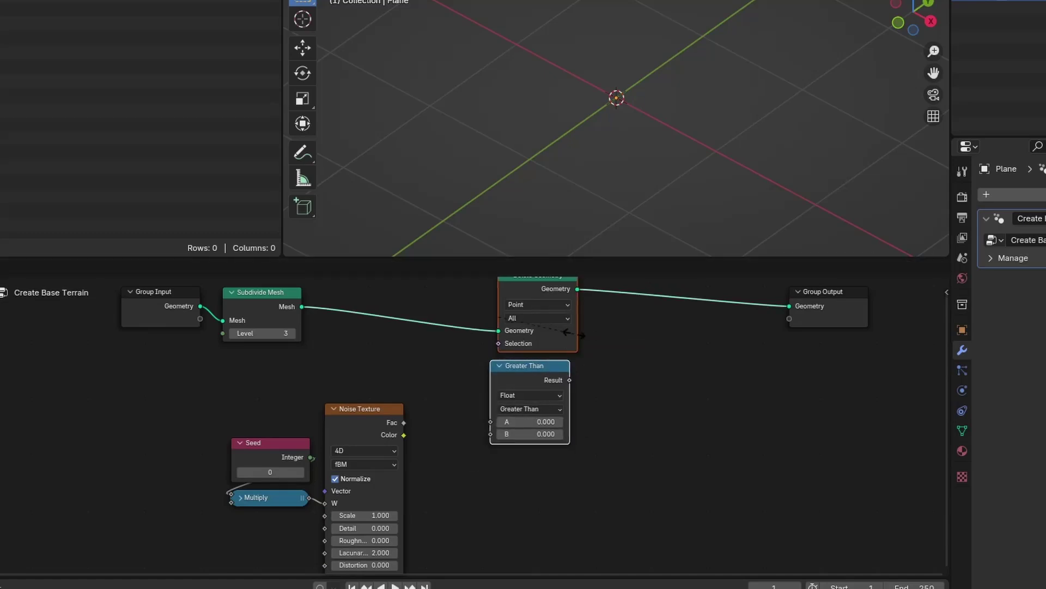
click(493, 362)
drag(491, 440, 494, 425)
drag(206, 561, 376, 420)
drag(376, 419, 433, 405)
middle_drag(525, 323, 520, 334)
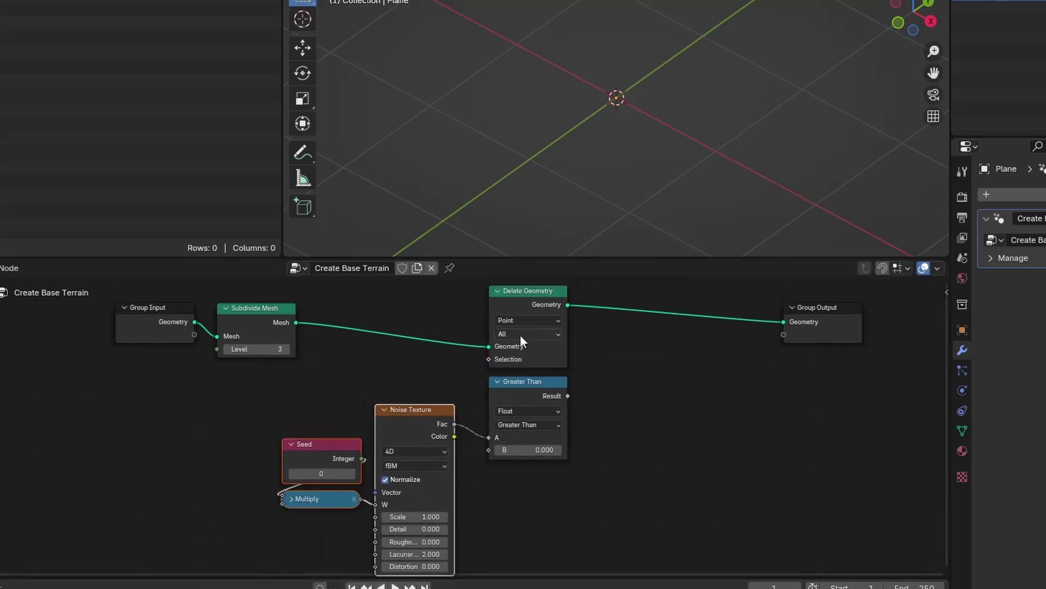
Set Delete Geometry to Face, drive its selection with the Greater Than result, and set B to 0.55.
click(527, 321)
click(524, 345)
drag(531, 449, 561, 450)
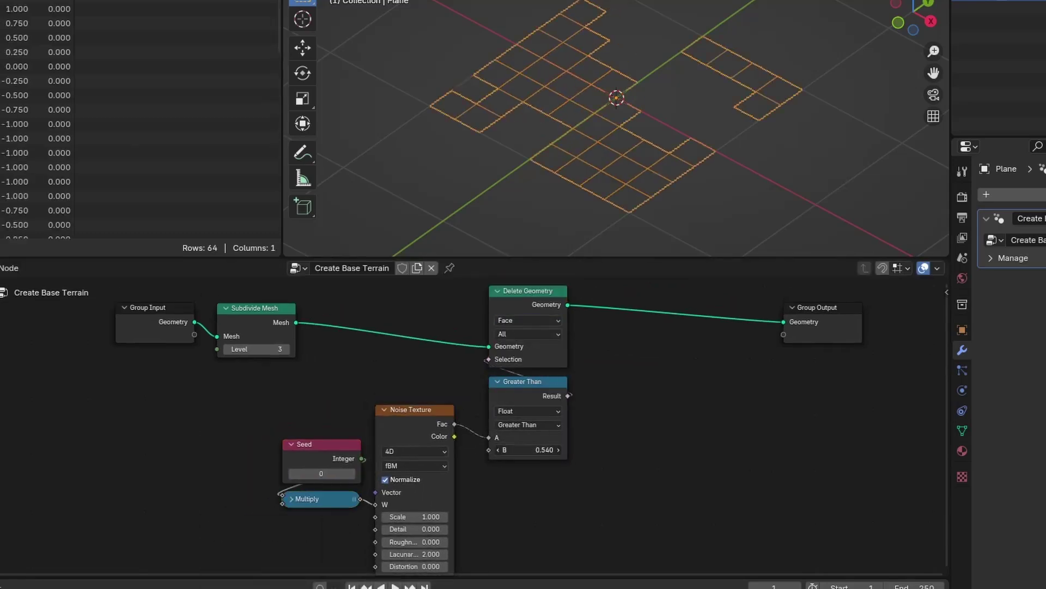
Increase the Seed value step by step to 8 to try different deletion patterns.
click(352, 474)
click(352, 473)
click(352, 473)
click(352, 473)
click(352, 473)
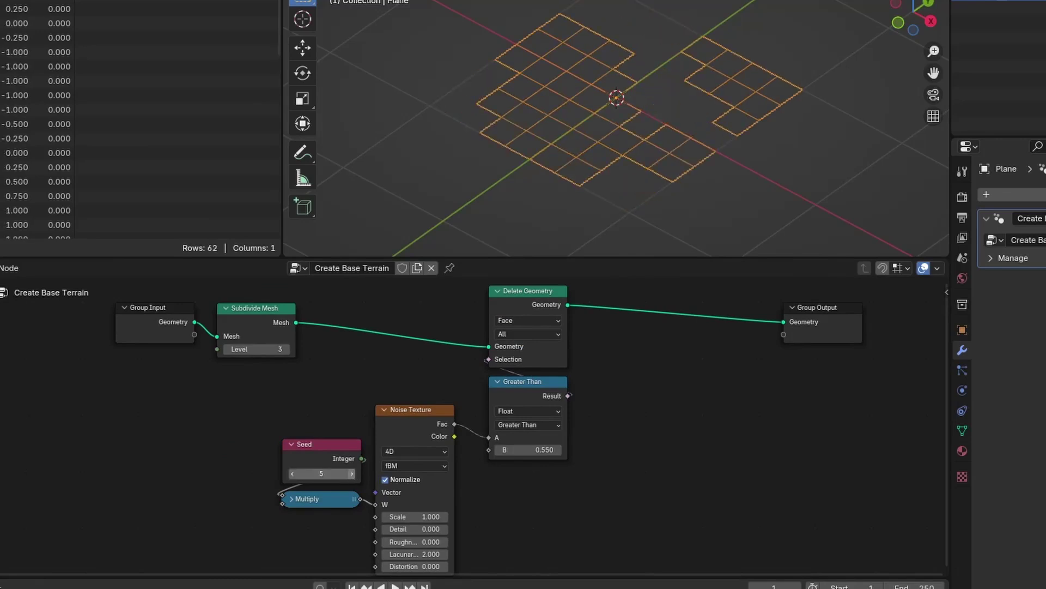
click(353, 473)
click(352, 473)
Try a Noise Texture scale of 0.5.
middle_drag(493, 463, 493, 457)
click(416, 509)
text(0.5)
key(Return)
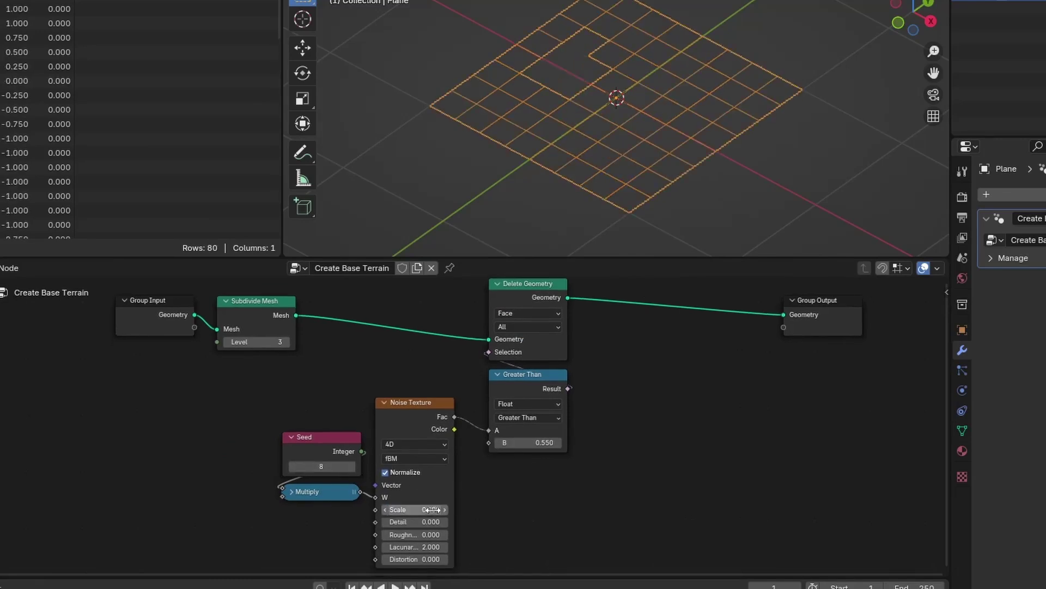
Set the Seed value to 18 and adjust the Greater Than threshold B to 0.56.
click(321, 466)
text(18)
key(Return)
drag(545, 440, 553, 440)
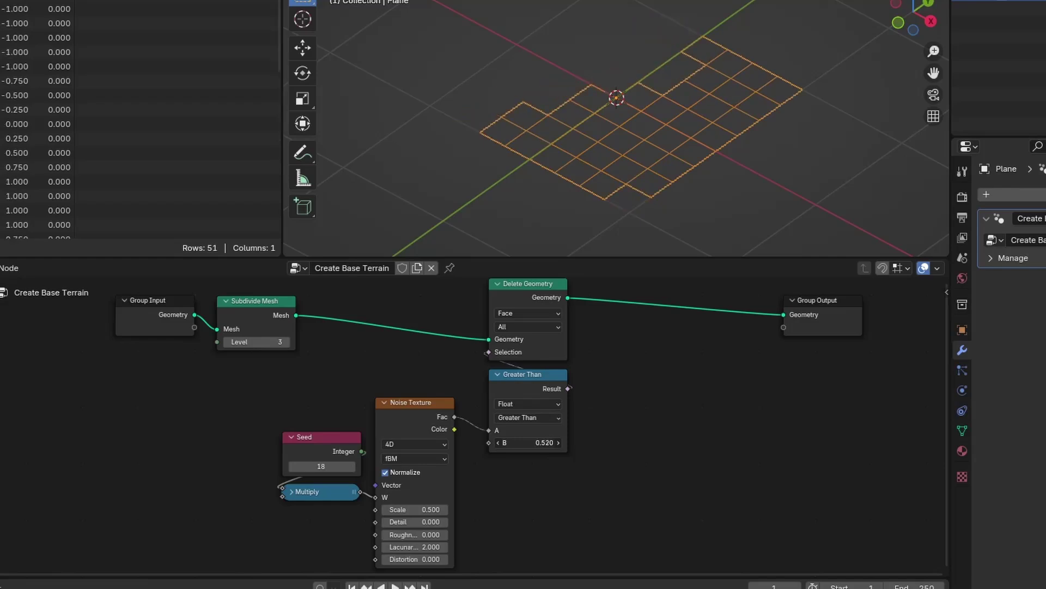
Combine the Seed, Multiply, Noise Texture, Greater Than and Delete Geometry nodes into a node group.
drag(305, 566, 603, 309)
key(ctrl+g)
scroll(305, 482, up, 1)
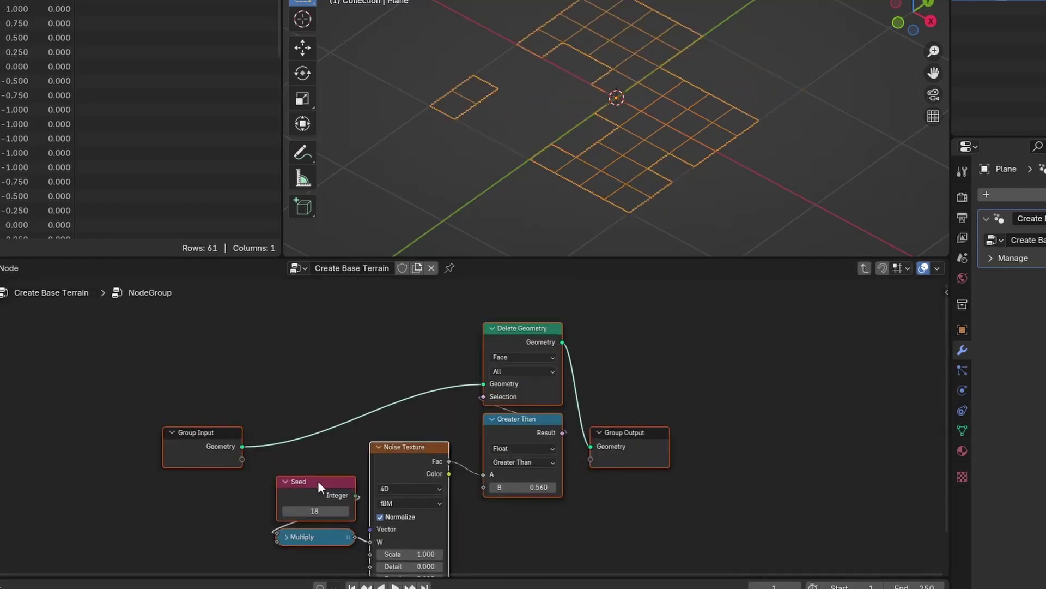
Feed the Multiply value from a new Group Input socket and delete the Seed node.
drag(277, 533, 242, 459)
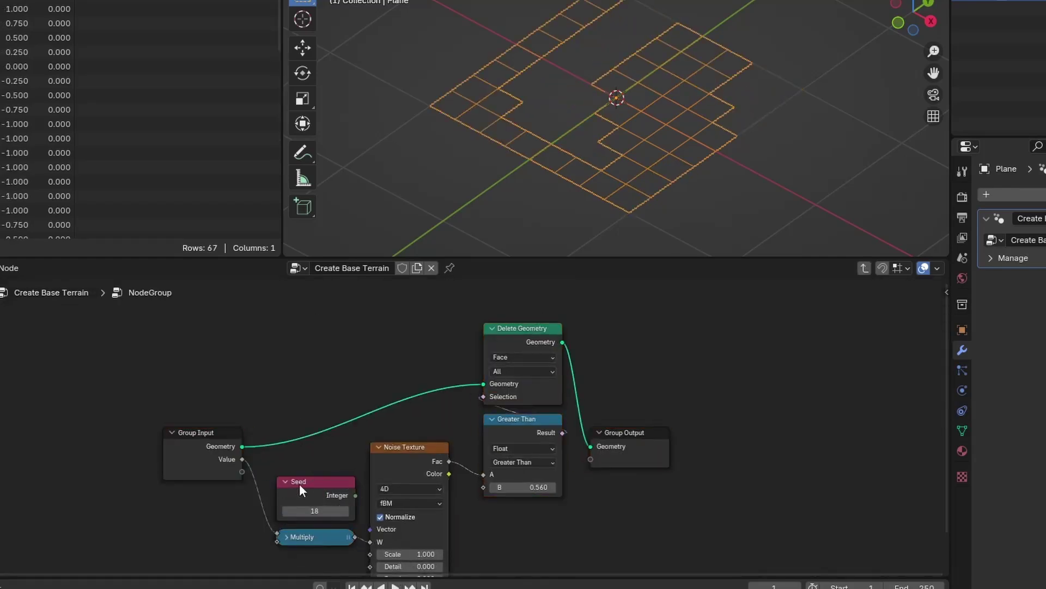
click(299, 483)
key(x)
Rename the new group input socket to Seed and make its type Integer.
key(n)
double_click(822, 481)
text(Seed)
key(Return)
ctrl+scroll(864, 502, down, 1)
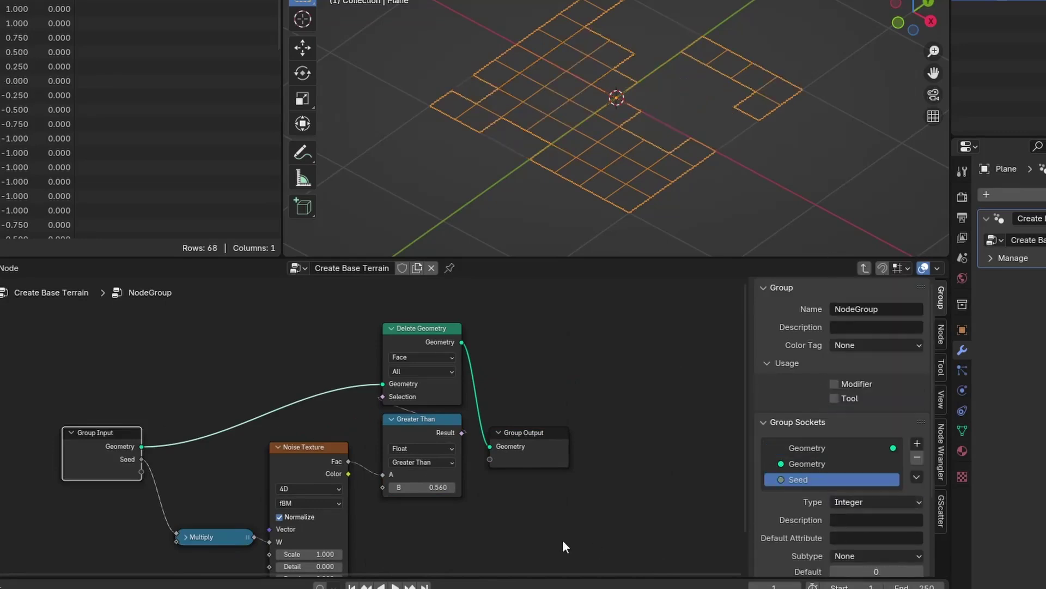
Duplicate the Group Input node below Greater Than and expose the B threshold as a new group input.
middle_drag(563, 544, 597, 485)
key(shift+d)
click(507, 540)
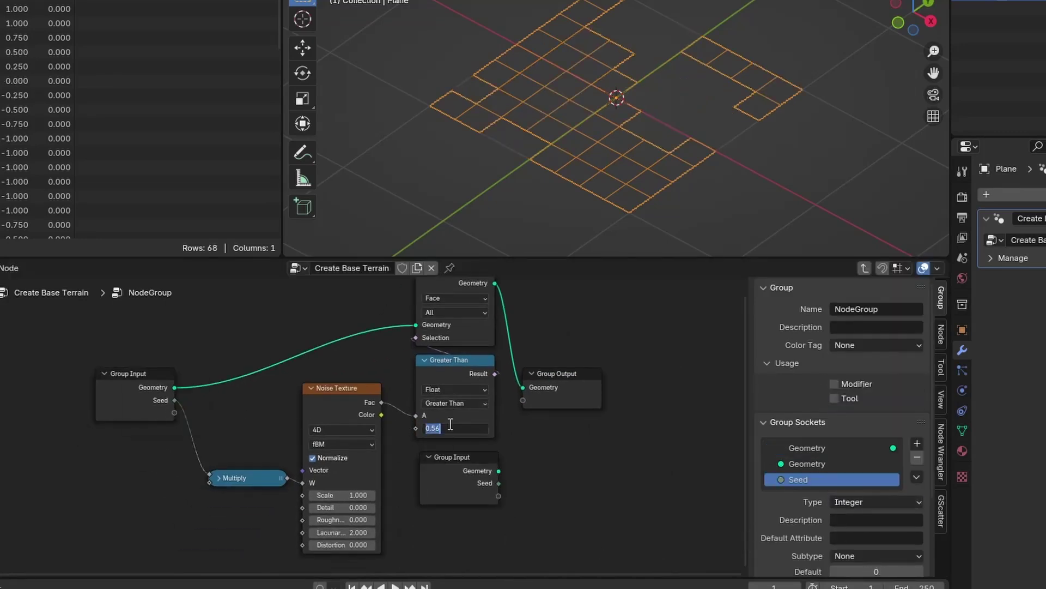
drag(415, 428, 451, 469)
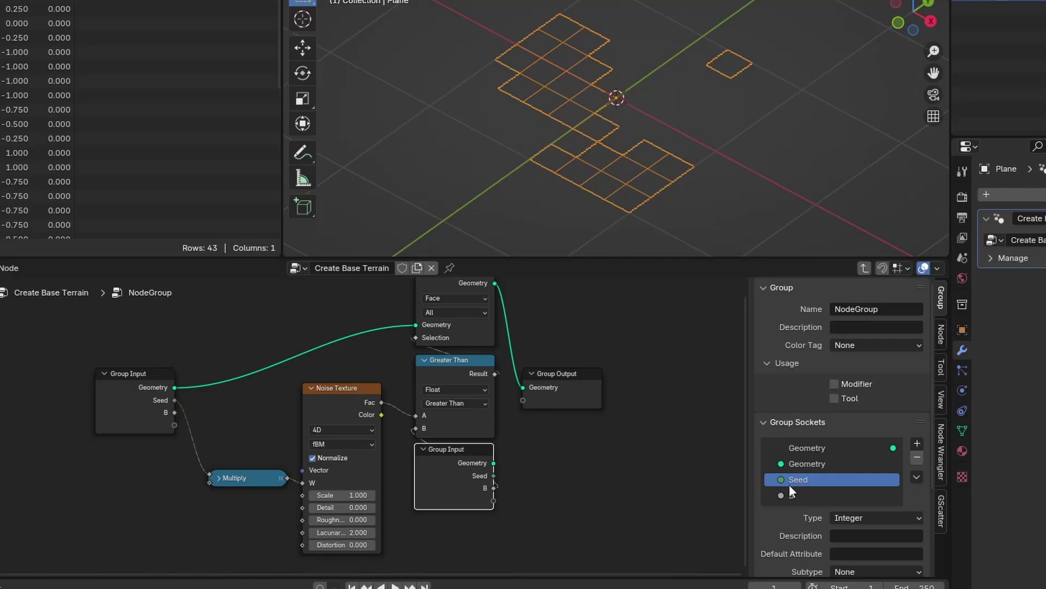
Name the B input Delete Factor, give it the Factor subtype with default 0.5, and return to the parent node tree.
click(791, 498)
text(Delete Factor)
key(Return)
scroll(882, 515, down, 4)
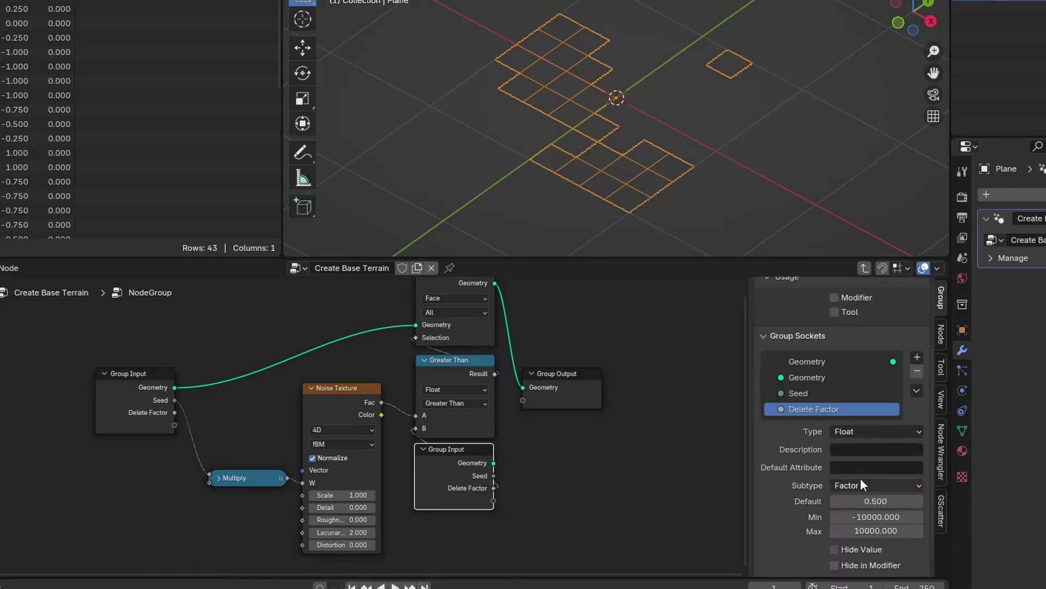
key(Tab)
drag(327, 454, 394, 428)
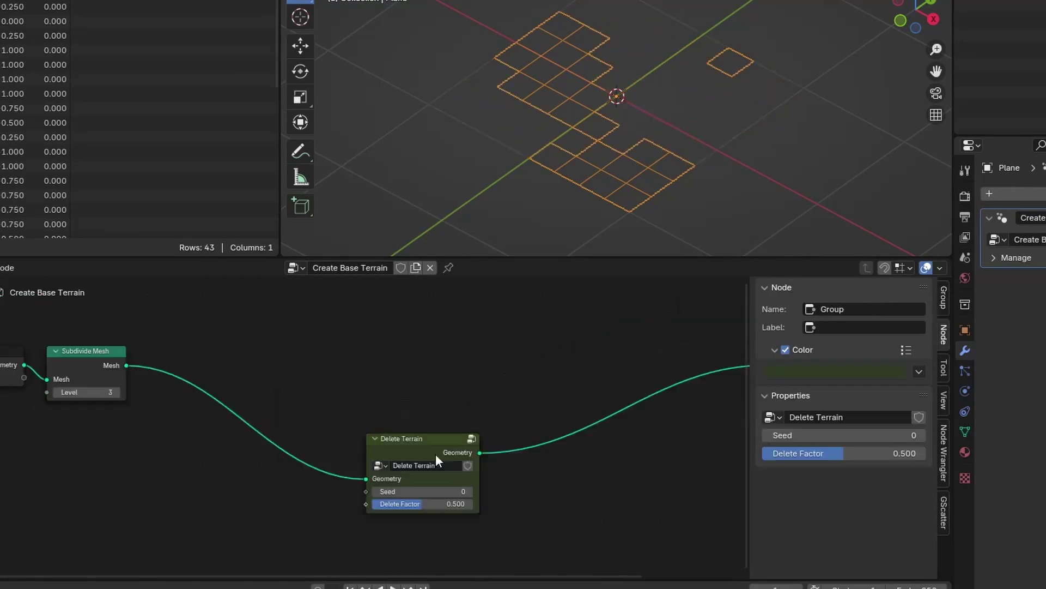
Insert an Extrude Mesh node after the Delete Terrain group.
key(shift+a)
click(325, 367)
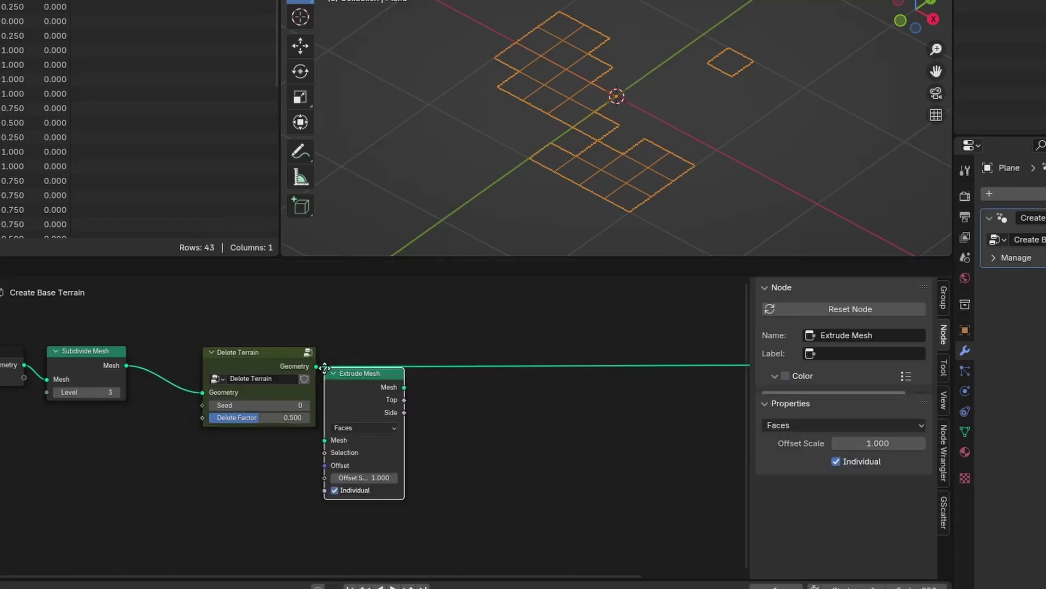
click(381, 341)
Add a Combine XYZ node, connect it to Extrude Mesh's Offset, and turn off Individual.
key(shift+a)
text(combine xyz)
key(Return)
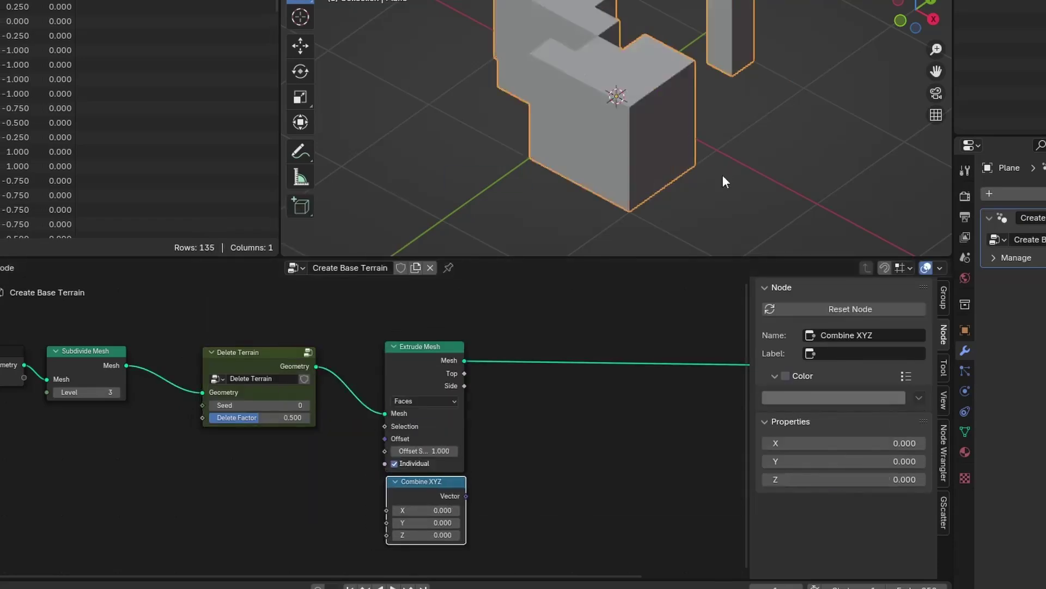
click(420, 484)
click(394, 464)
drag(392, 437, 385, 439)
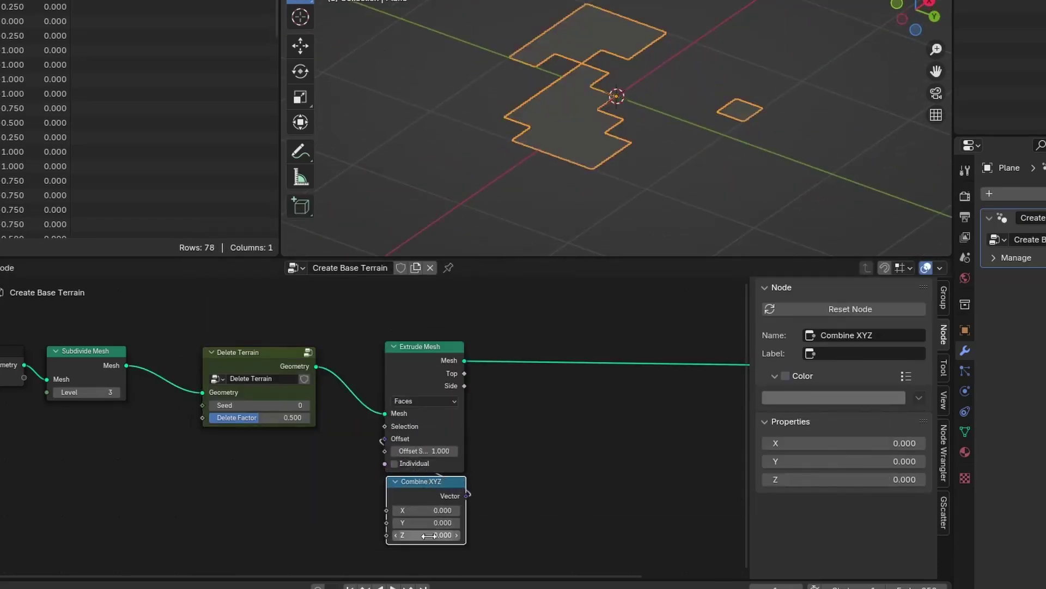
Set the Combine XYZ node's Z value to 0.1.
drag(430, 535, 464, 535)
text(0.1)
key(Return)
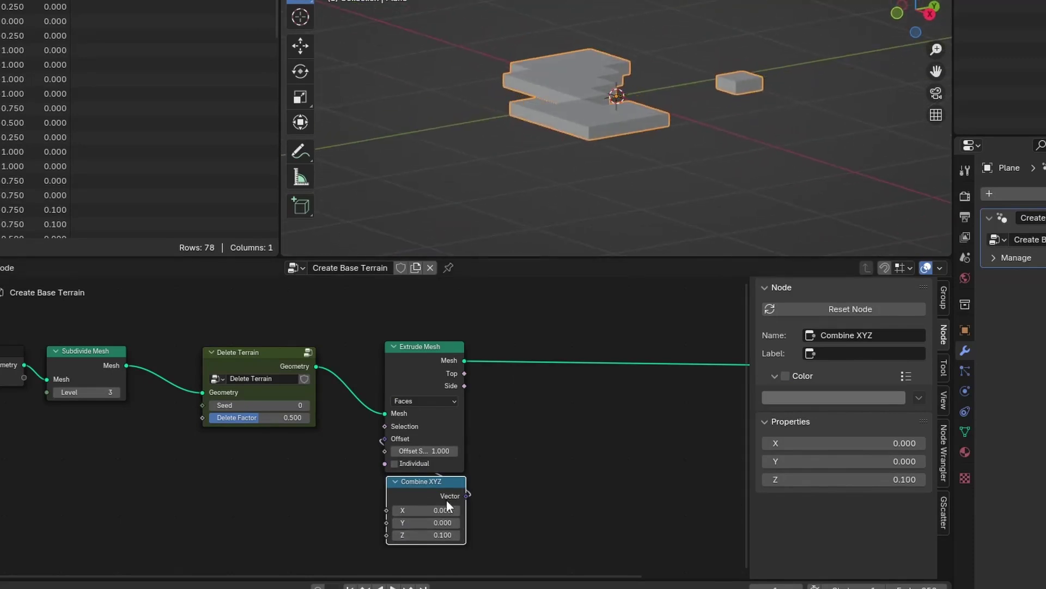
Add a Value node of 0.1 below Combine XYZ to drive its Z input.
middle_drag(447, 499, 450, 471)
key(shift+a)
text(value)
key(Return)
click(394, 473)
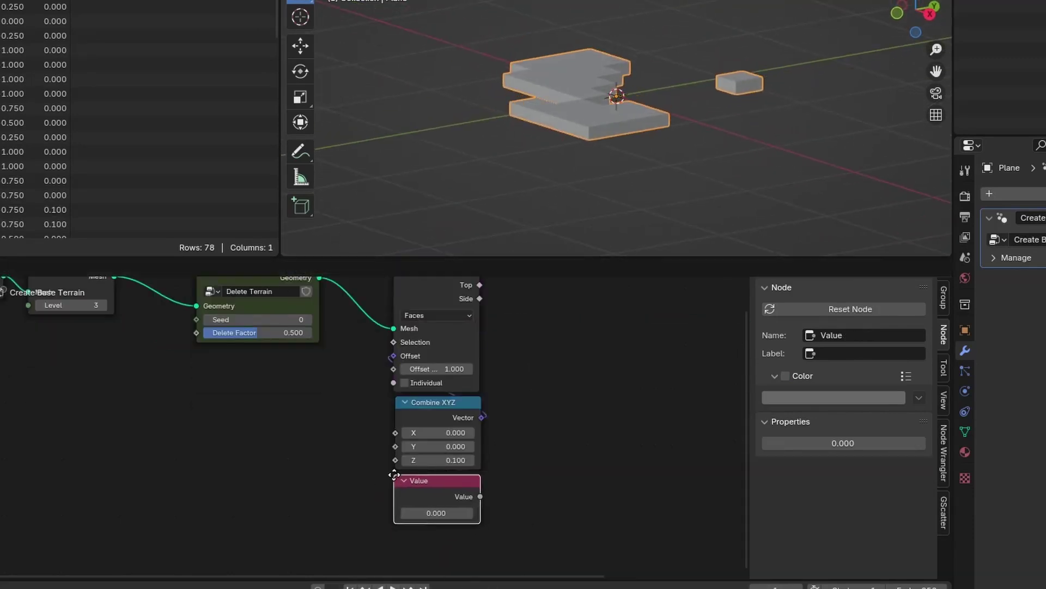
Hide the unused sockets of Combine XYZ and move the Value node up directly beneath it.
click(437, 416)
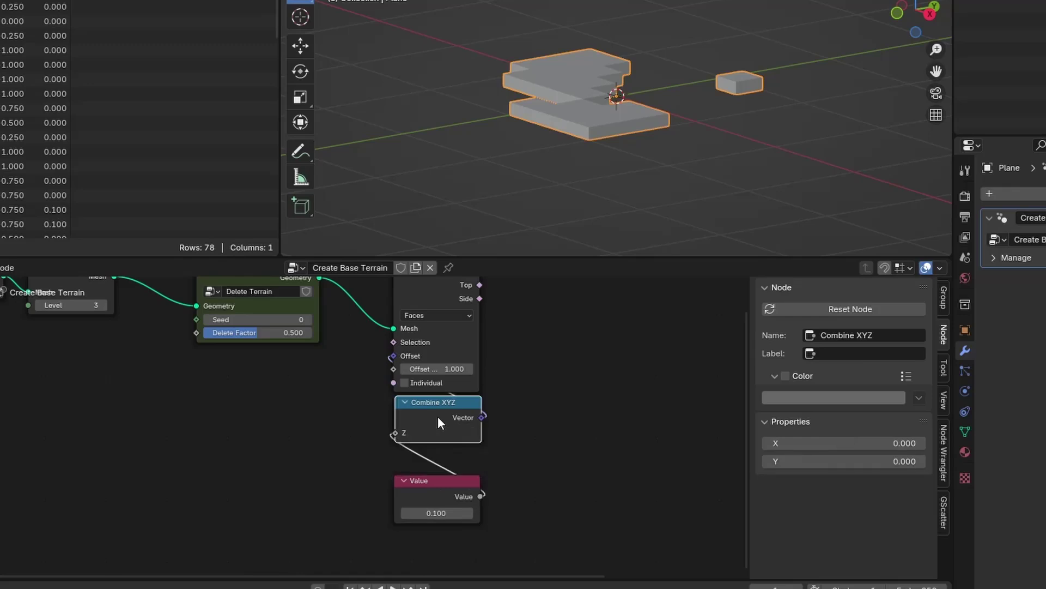
key(ctrl+h)
drag(436, 480, 437, 460)
key(Home)
middle_drag(654, 218, 613, 131)
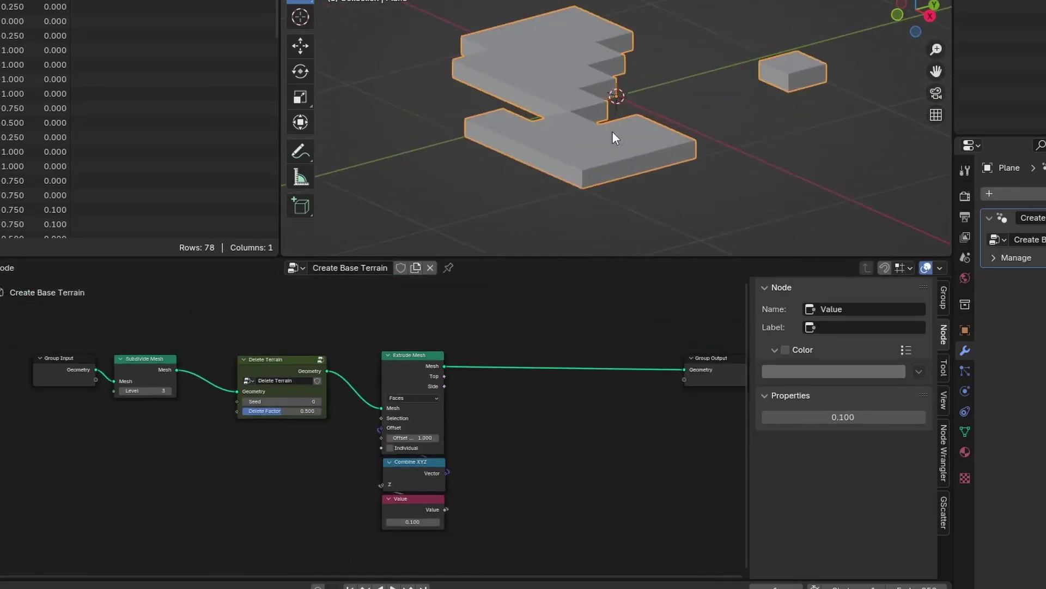
Insert a Join Geometry node between Extrude Mesh and Group Output.
drag(330, 548, 427, 424)
scroll(476, 398, up, 2)
key(shift+a)
text(jo)
key(Return)
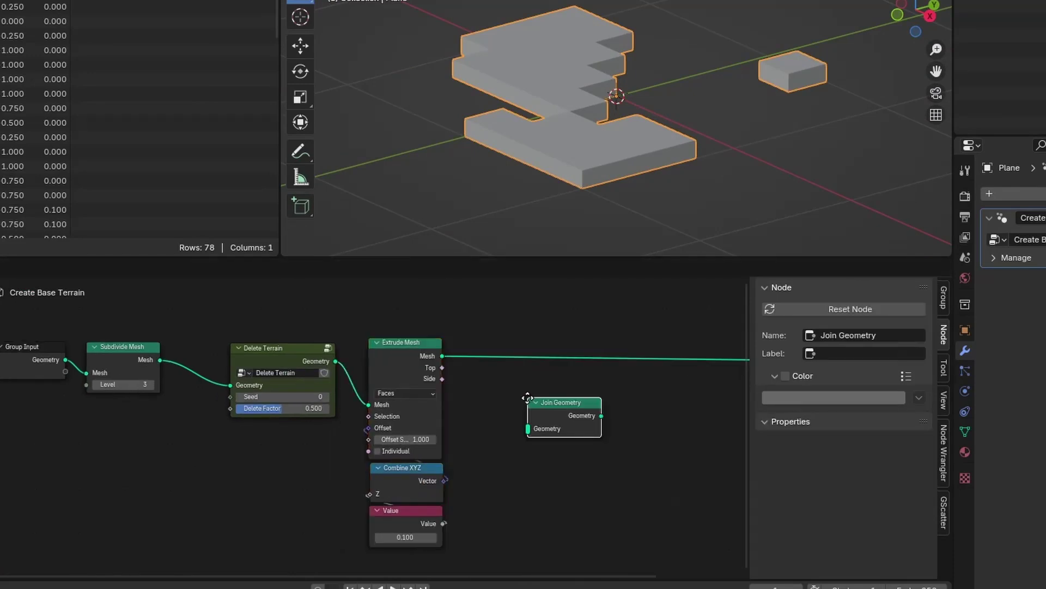
click(555, 403)
Insert a Merge by Distance node between Join Geometry and Group Output.
middle_drag(556, 403, 395, 460)
key(shift+a)
text(merge)
key(Return)
click(509, 397)
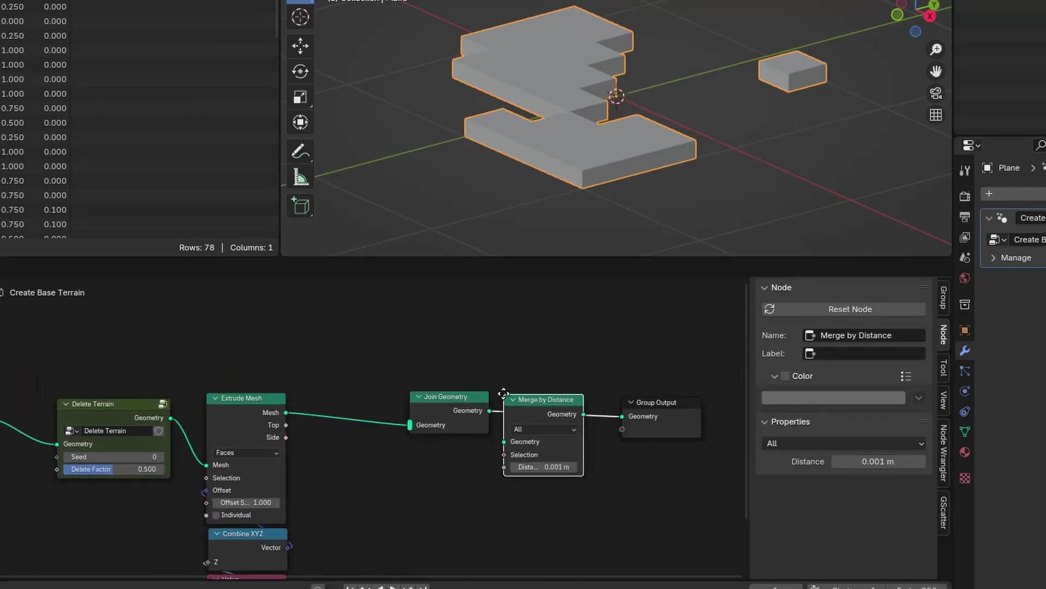
Add a Flip Faces node above the Extrude Mesh node.
scroll(315, 420, down, 1)
key(shift+a)
text(fli)
key(Return)
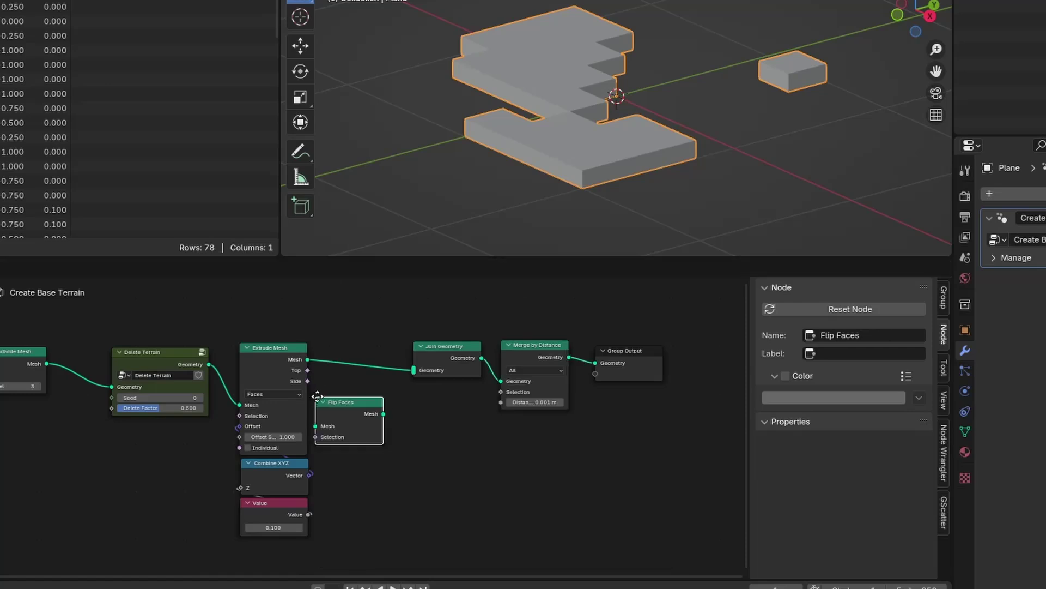
scroll(327, 436, up, 2)
click(256, 398)
Connect Delete Terrain's geometry to Flip Faces and the flipped mesh to Join Geometry.
drag(222, 468, 252, 416)
scroll(291, 368, up, 1)
drag(380, 364, 526, 464)
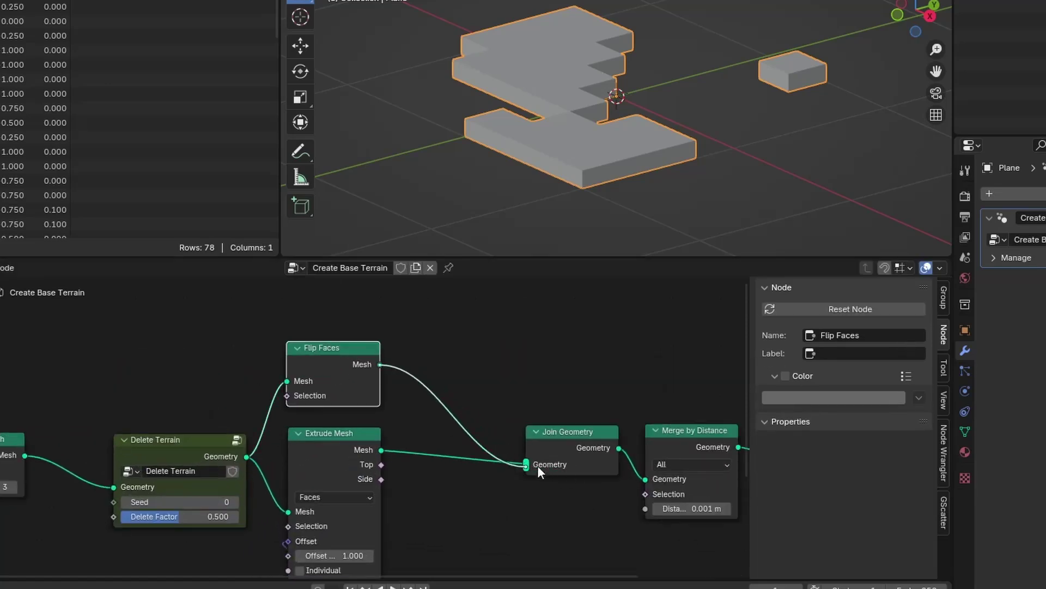
Move the Join Geometry and Merge by Distance nodes closer to Extrude Mesh.
scroll(515, 485, down, 1)
drag(617, 406, 533, 409)
mouse_move(537, 109)
middle_down()
mouse_move(540, 24)
mouse_move(583, 86)
mouse_move(578, 129)
mouse_move(553, 108)
middle_up()
scroll(344, 433, down, 1)
Shift the nodes up to Delete Terrain left and add a reroute point on the links leaving Delete Terrain.
middle_drag(345, 433, 376, 414)
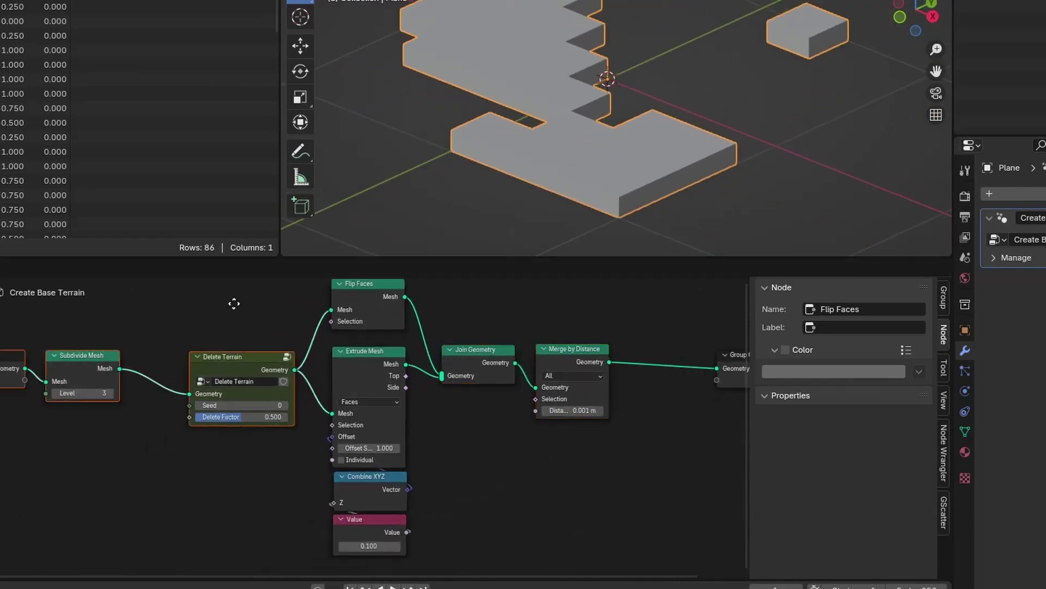
drag(249, 362, 116, 362)
shift+click(230, 372)
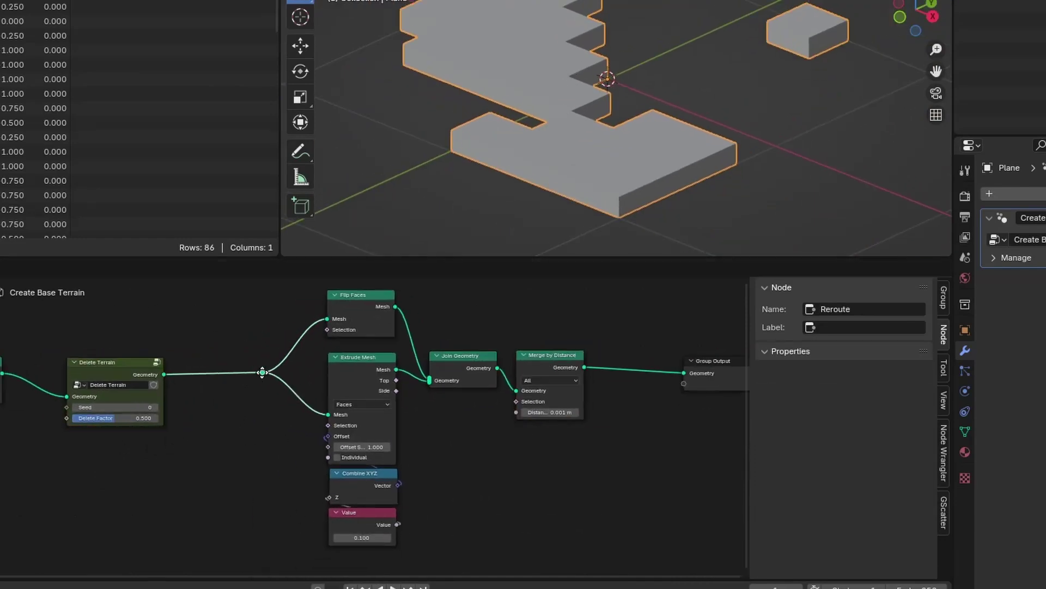
Group the reroute, flip, extrude, join and merge nodes, and move the Group Input node up inside the group.
key(ctrl+g)
key(Home)
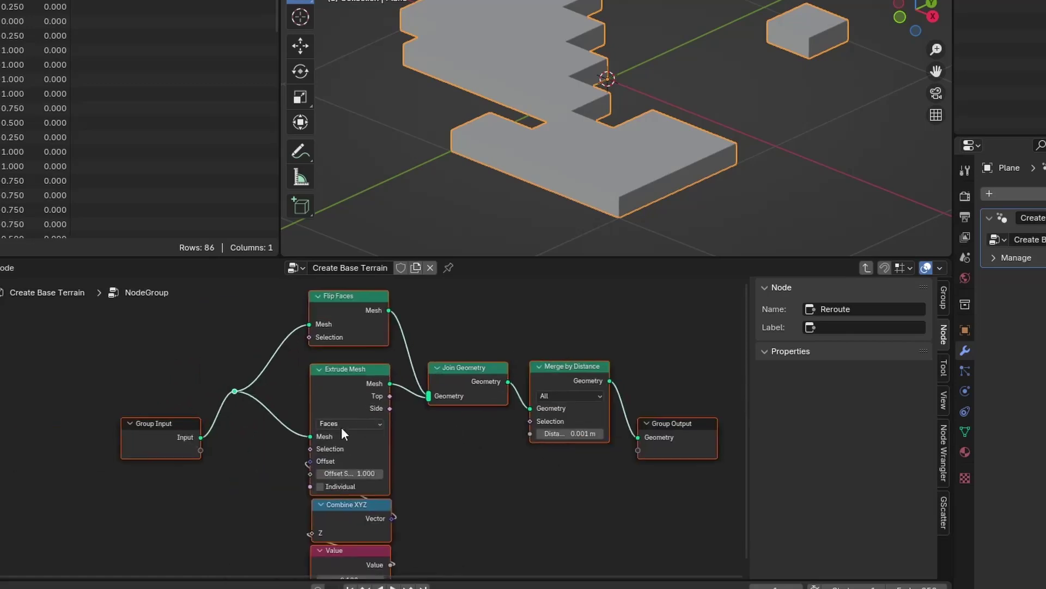
drag(180, 436, 180, 385)
Label the Value node that drives the extrusion Z offset as Height.
middle_drag(363, 558, 60, 567)
click(436, 497)
key(F2)
text(Height)
key(Return)
middle_drag(333, 443, 392, 443)
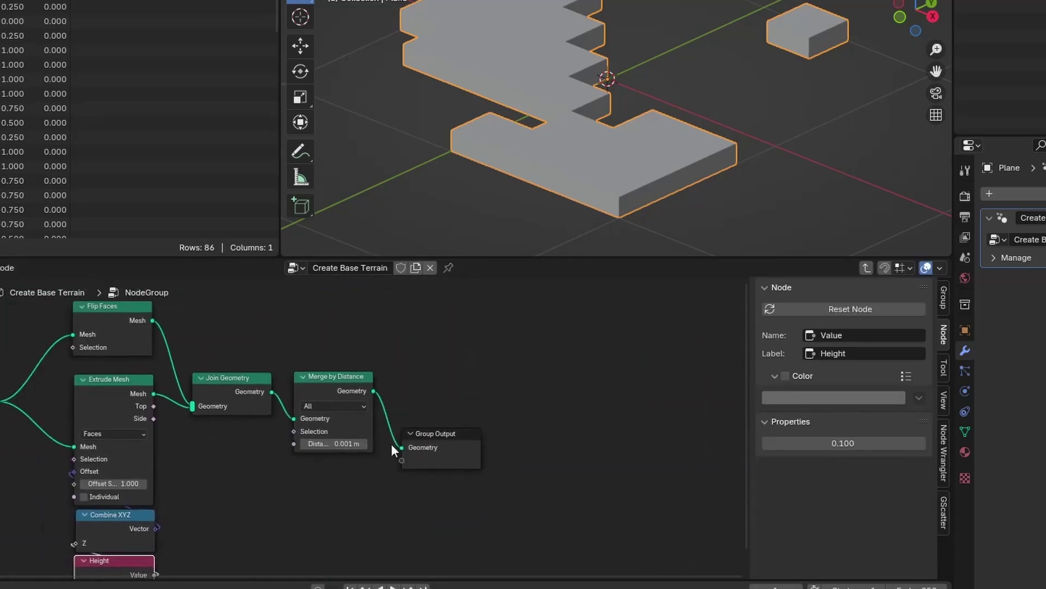
Align the Group Output node inside the extrusion group, leave the group and name it Extrude Terrain.
drag(404, 442, 403, 395)
key(Tab)
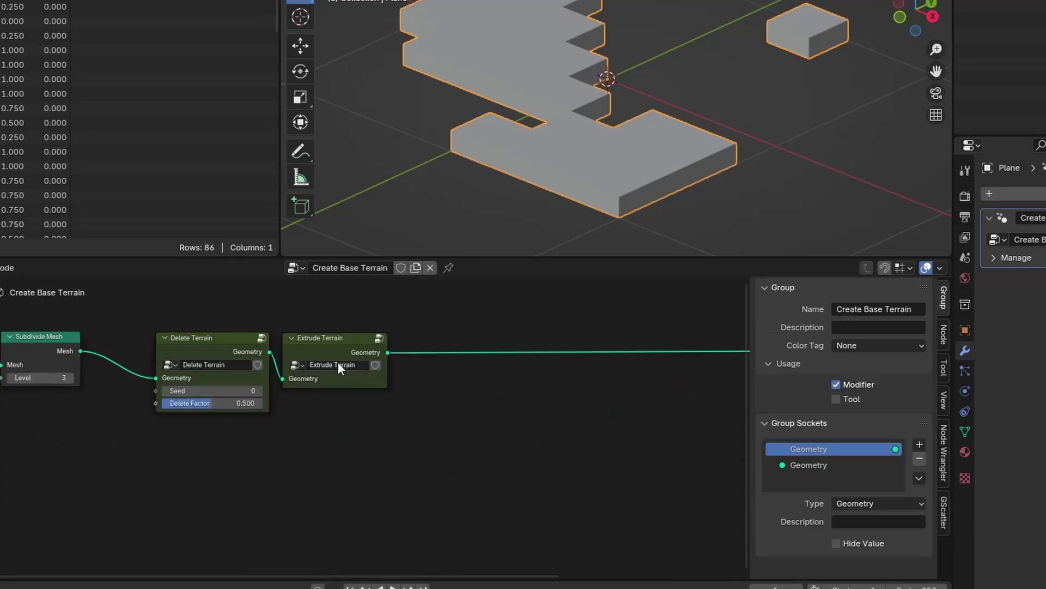
middle_drag(675, 93, 629, 127)
scroll(446, 392, down, 2)
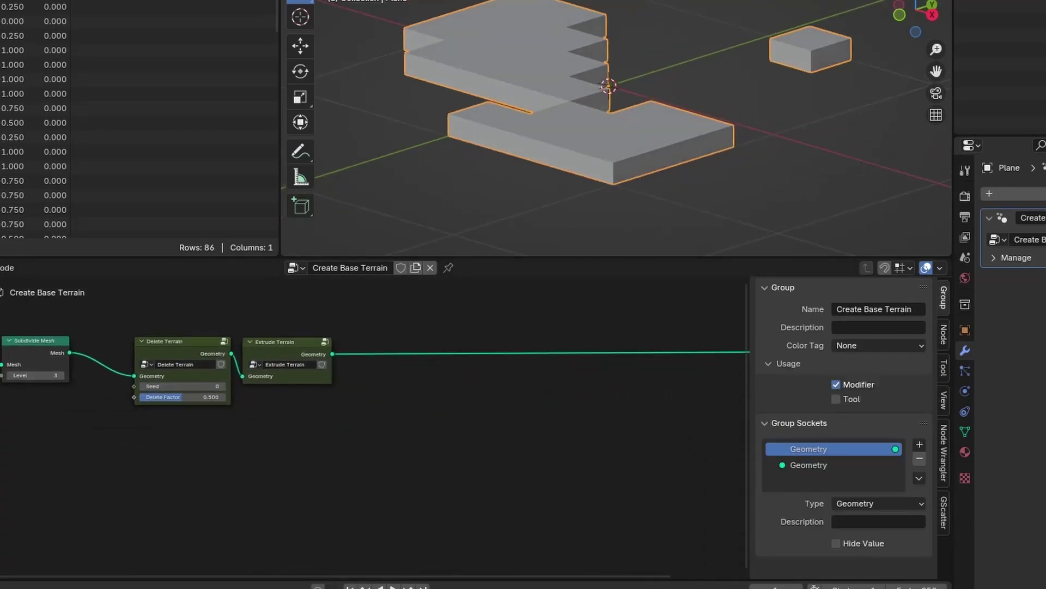
Place a second Group Input and Group Output below the existing chain, link their Geometry sockets and space them apart.
ctrl+scroll(583, 436, right, 5)
drag(592, 325, 443, 457)
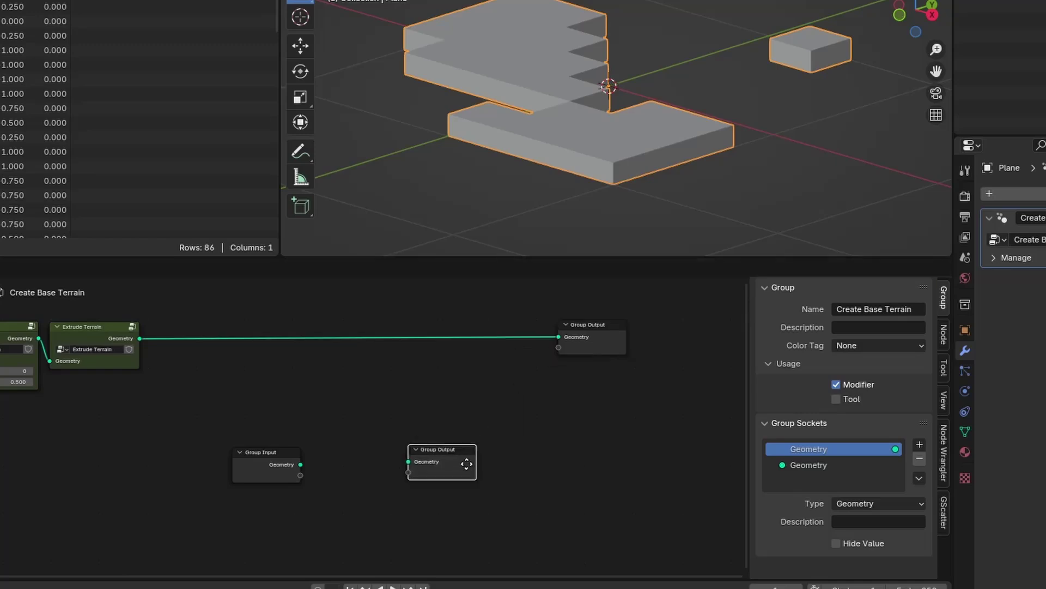
drag(300, 464, 408, 465)
drag(514, 463, 639, 439)
Insert a Repeat Zone between the new Group Input and Group Output.
key(shift+a)
text(repeat)
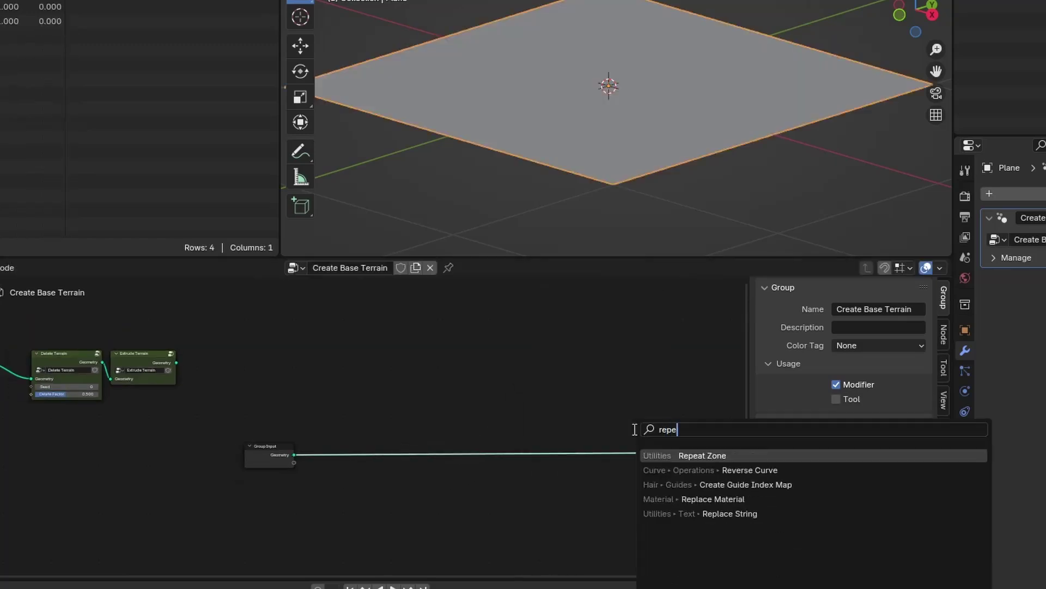
key(Return)
click(458, 452)
scroll(452, 507, up, 2)
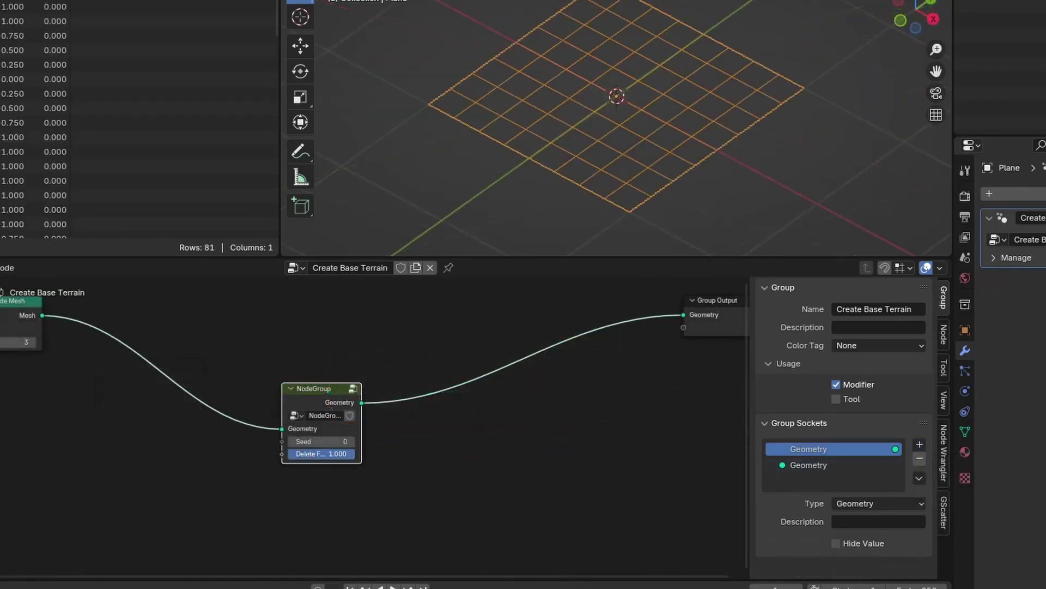
Set the node group's Delete Factor to 0.992 and open its group name for editing.
mouse_move(331, 453)
mouse_down()
mouse_move(349, 453)
mouse_move(290, 453)
mouse_move(343, 453)
mouse_move(331, 453)
mouse_up()
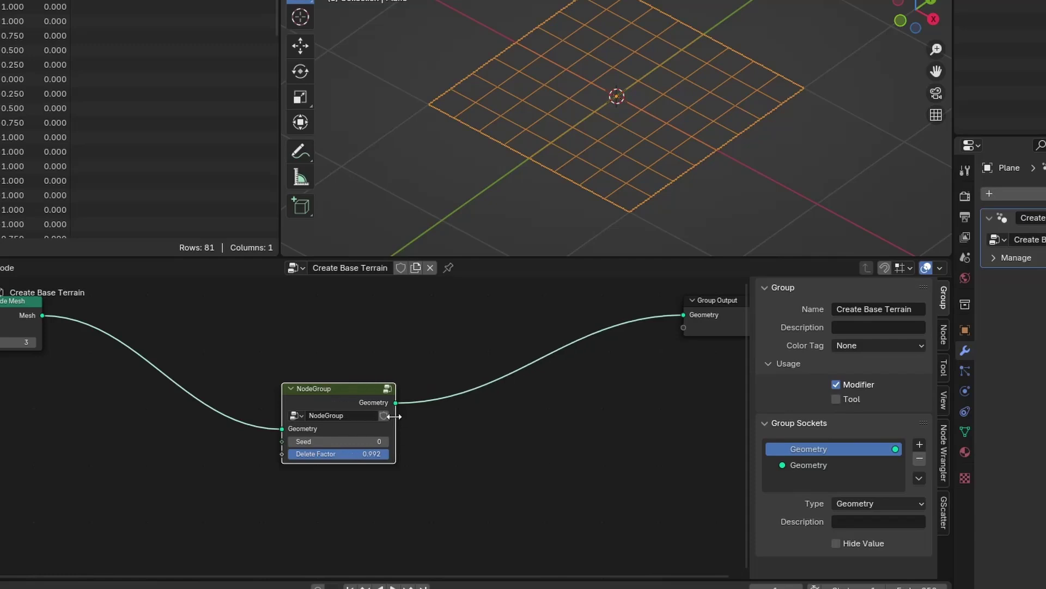
double_click(358, 417)
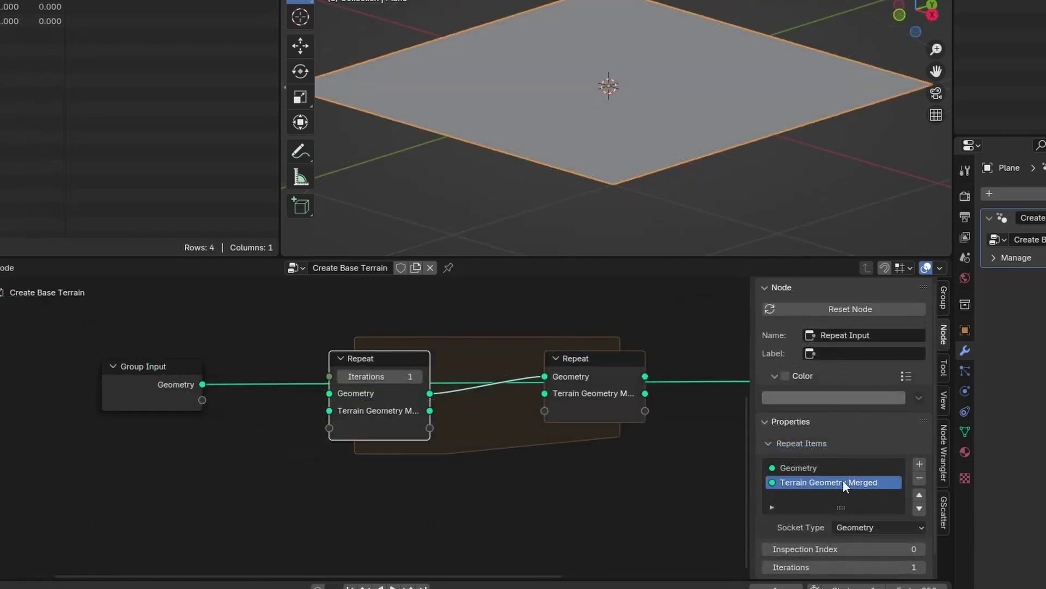
Add an Integer repeat item named Iterations to the Repeat zone.
click(920, 464)
click(877, 527)
click(842, 343)
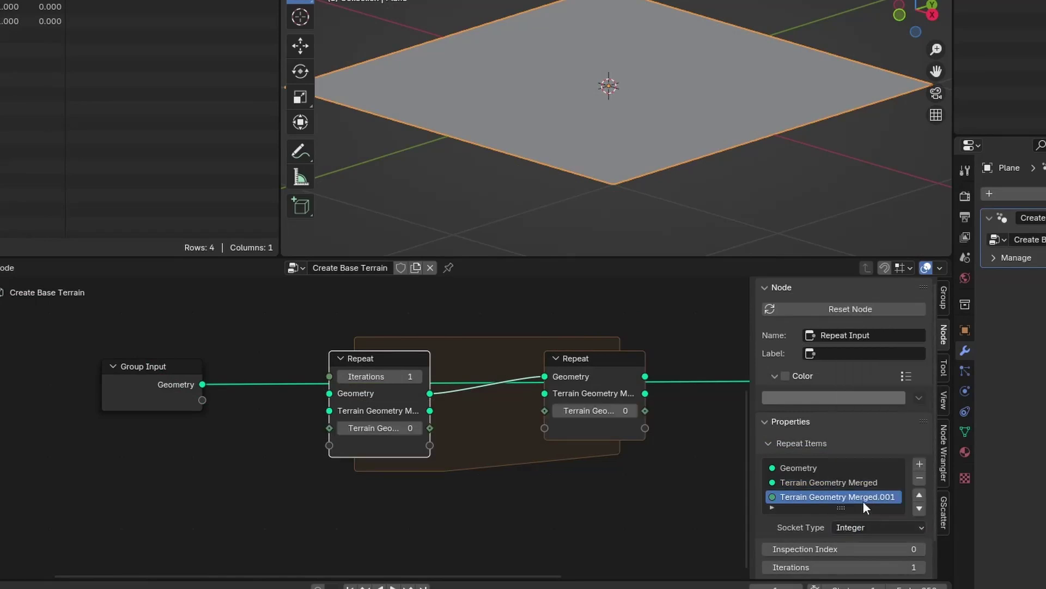
scroll(613, 423, down, 3)
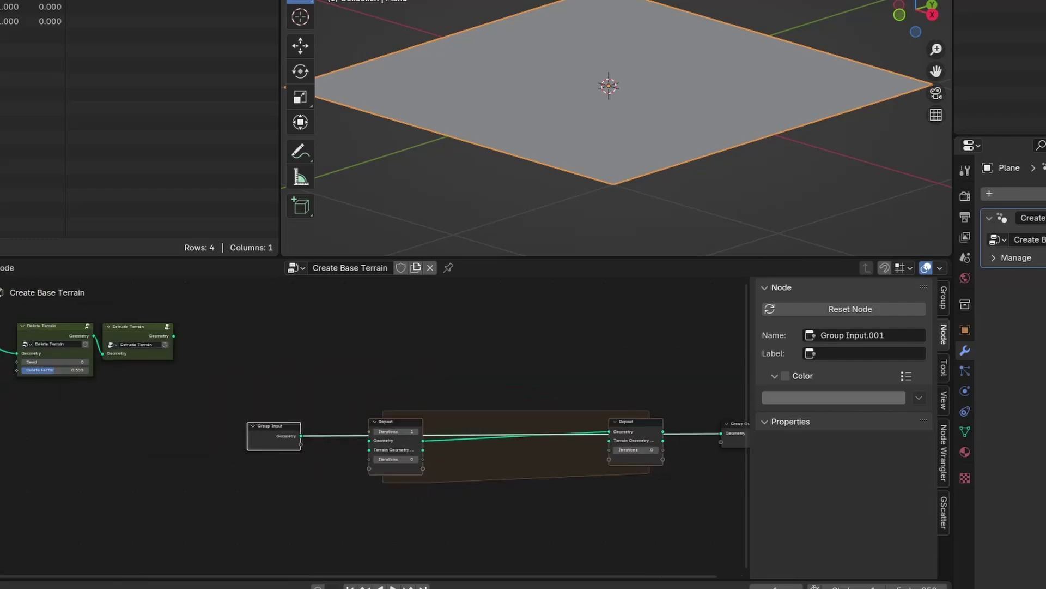
Insert a level 3 Subdivide Mesh before the Repeat zone and feed the Group Output from the zone's Terrain Geometry Merged output.
drag(351, 447, 287, 444)
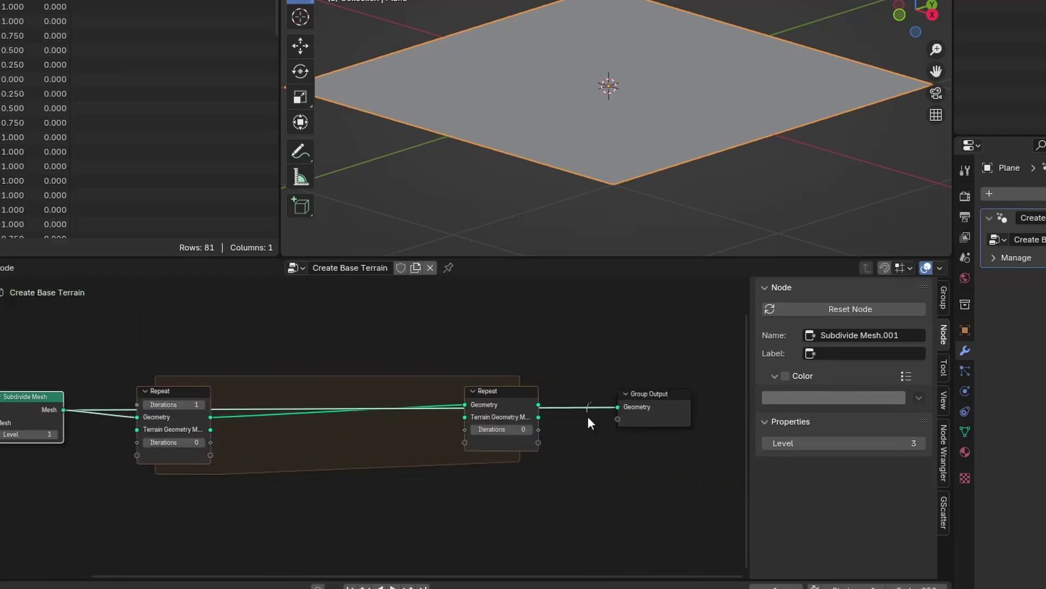
drag(617, 407, 498, 398)
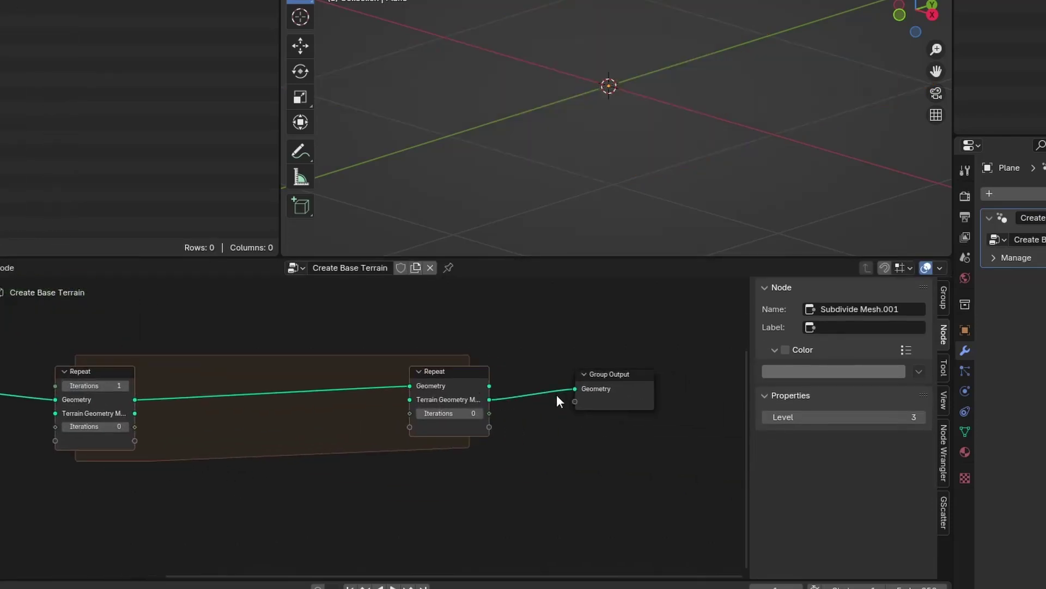
Add a Join Geometry node inside the Repeat zone and link its output to the zone's Terrain Geometry Merged input.
key(shift+a)
text(join g)
key(Return)
click(409, 417)
scroll(433, 405, up, 3)
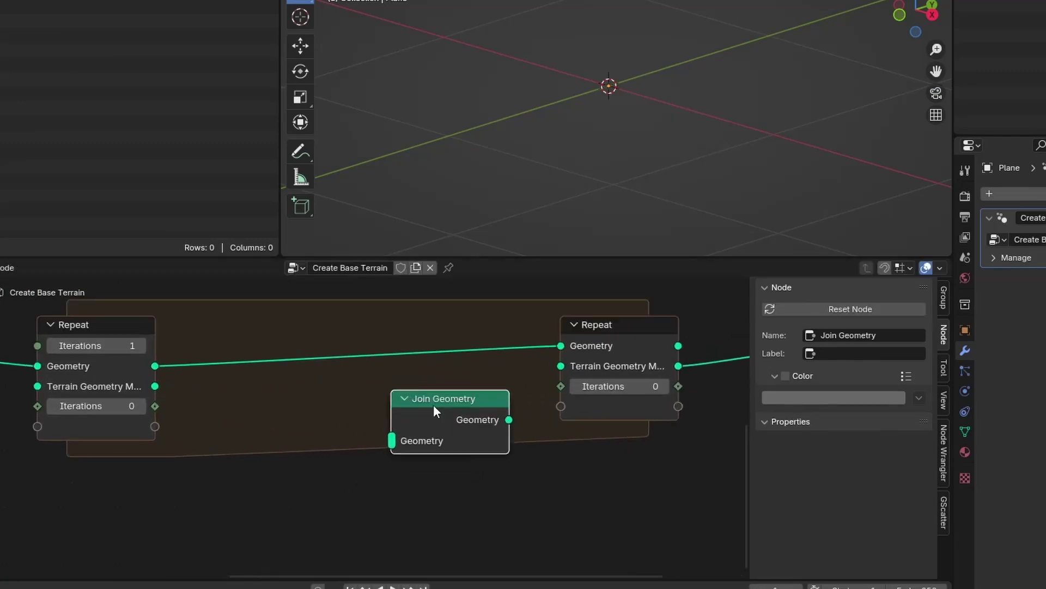
drag(507, 409, 576, 367)
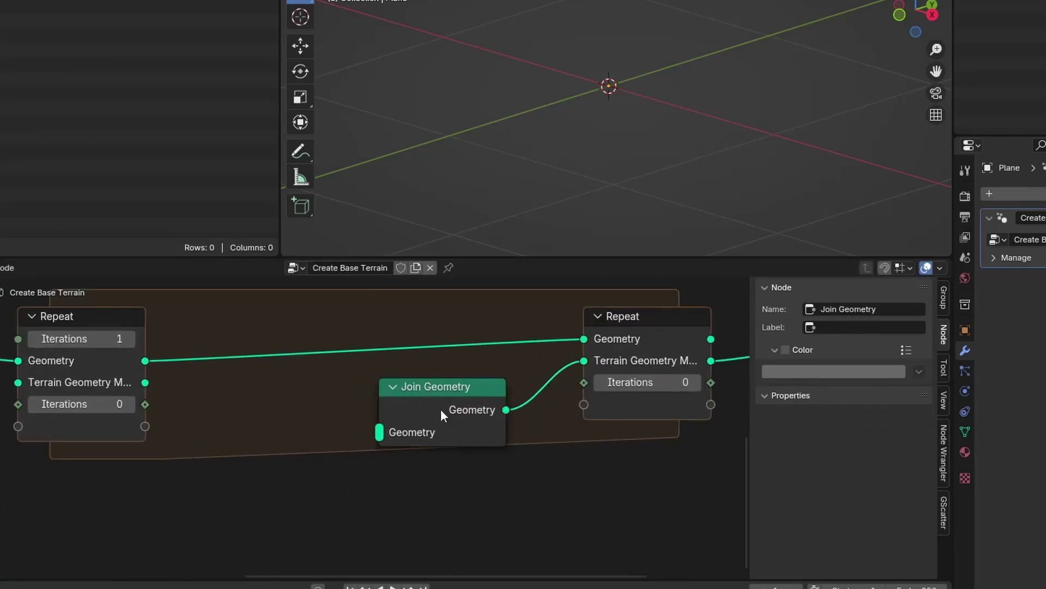
Feed Terrain Geometry Merged and Geometry into Join Geometry, and move Terrain Geometry Merged to first place among the repeat items.
middle_drag(442, 413, 501, 407)
drag(205, 377, 438, 426)
drag(205, 355, 350, 390)
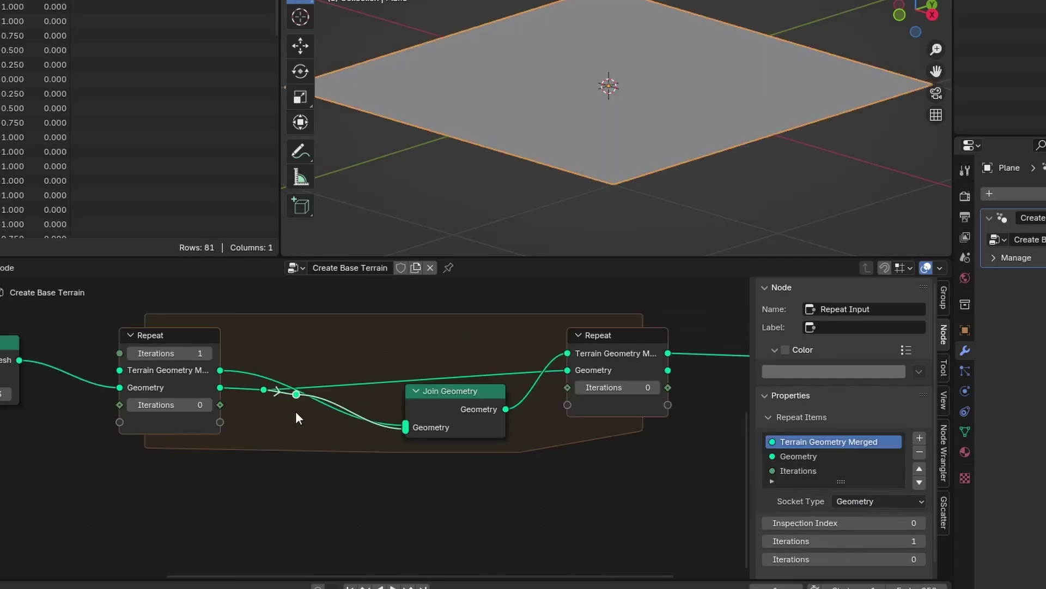
Route the Geometry branch below the other links with a lowered reroute point and another reroute before Join Geometry.
drag(296, 420, 266, 470)
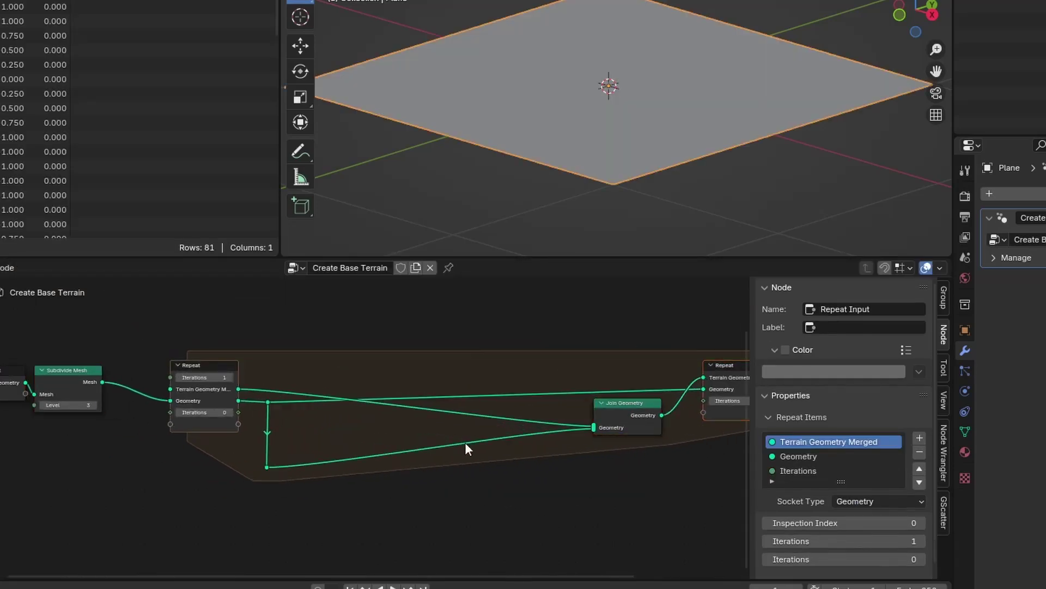
shift+right_drag(466, 443, 468, 480)
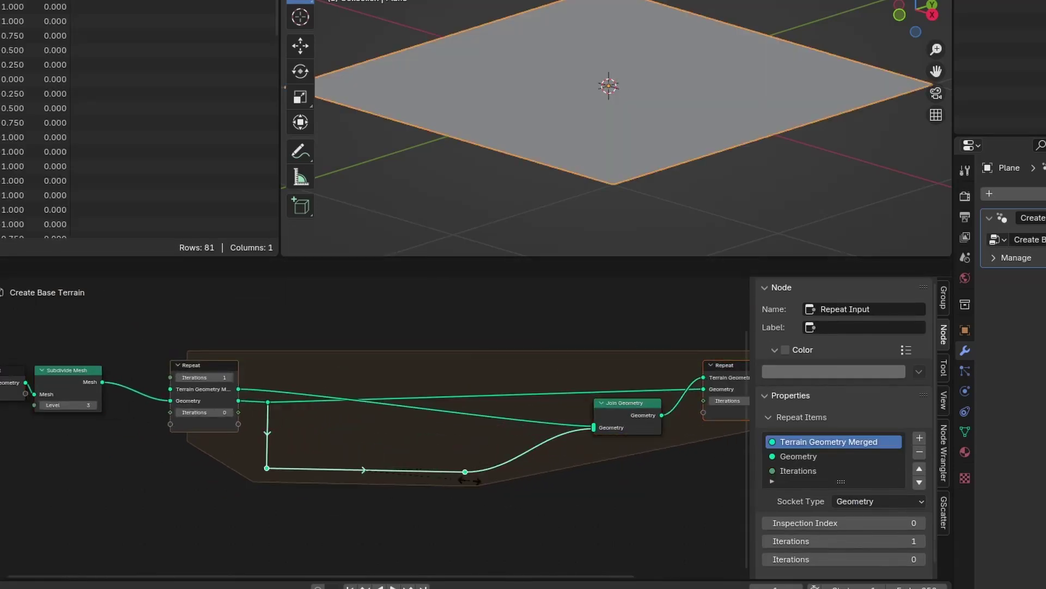
Add a Math node set to Add below the Repeat output node, with its second value set to 1.
middle_drag(361, 504, 346, 456)
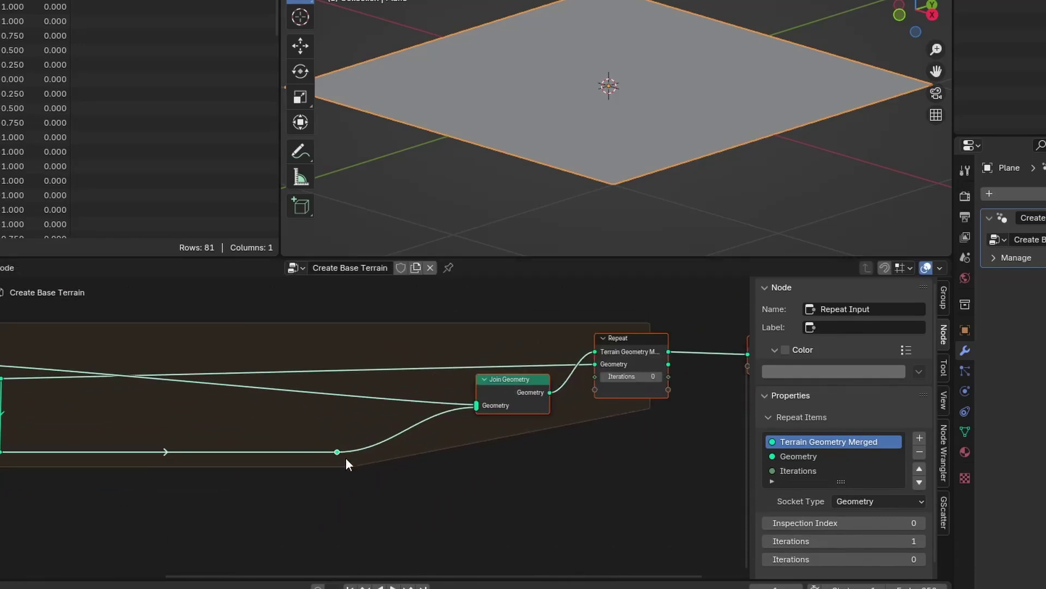
key(shift+a)
text(add)
key(Return)
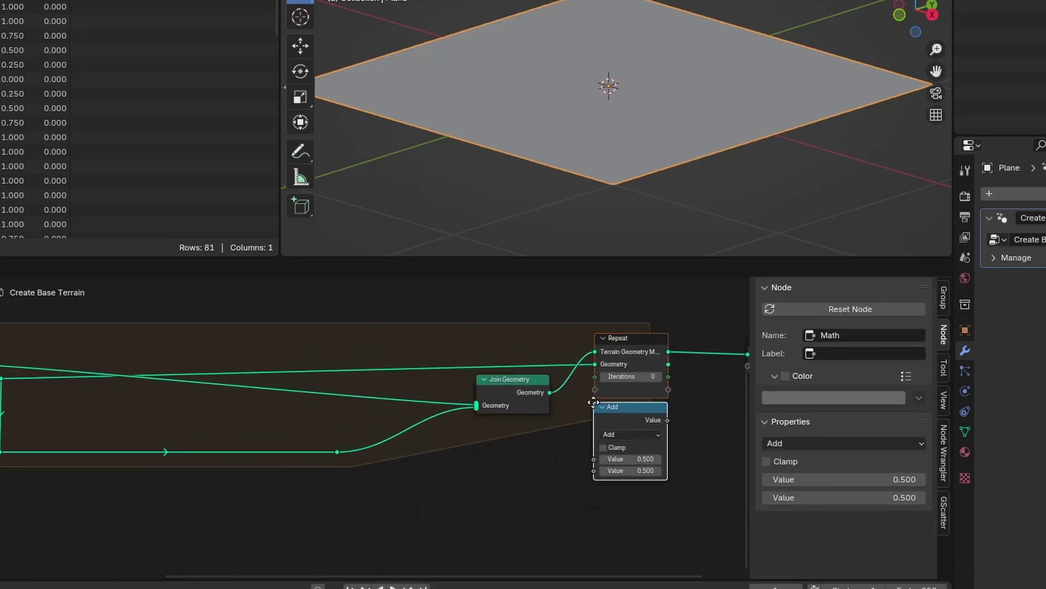
click(594, 402)
middle_drag(593, 402, 501, 402)
double_click(588, 485)
text(1)
key(Return)
Feed the zone's starting Iterations value through the Add node into the Iterations input at the zone's end.
scroll(600, 436, up, 1)
drag(653, 441, 567, 393)
scroll(384, 456, down, 1)
drag(497, 415, 641, 465)
Add a reroute point on the Iterations link and place it just before the Add node.
shift+right_drag(281, 425, 289, 439)
key(g)
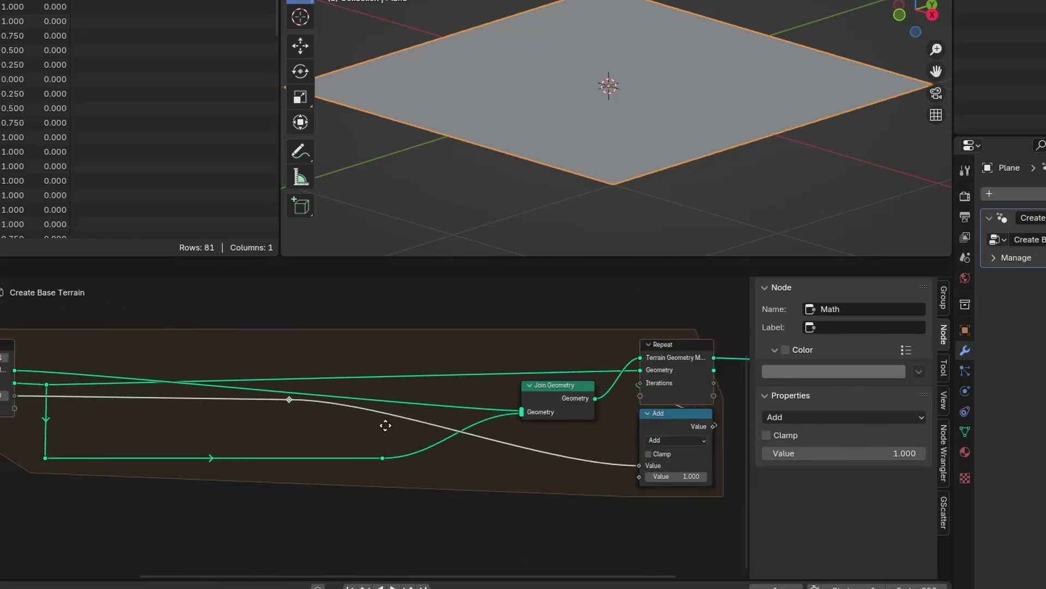
click(702, 425)
middle_drag(714, 411, 683, 411)
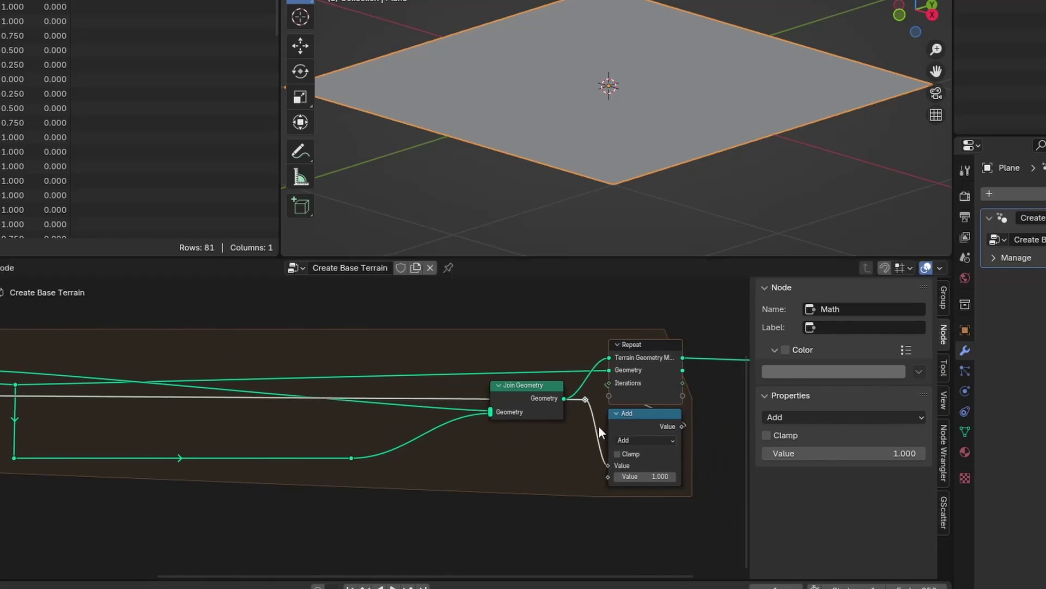
Add a Set Position node below the lower Geometry branch of the Repeat zone.
middle_drag(189, 482, 396, 461)
key(shift+a)
text(set)
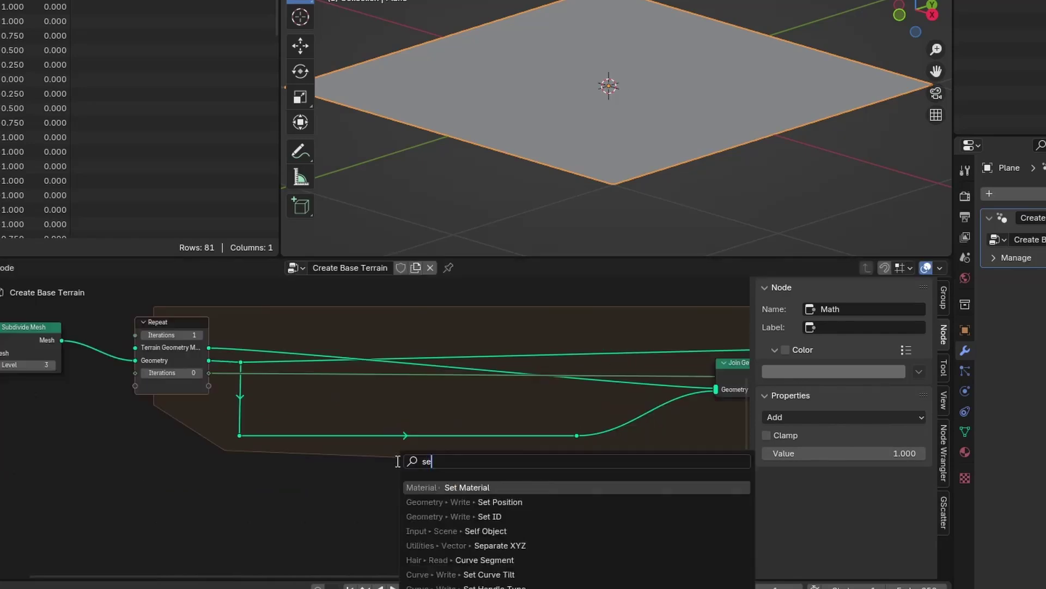
key(Down)
key(Return)
click(344, 453)
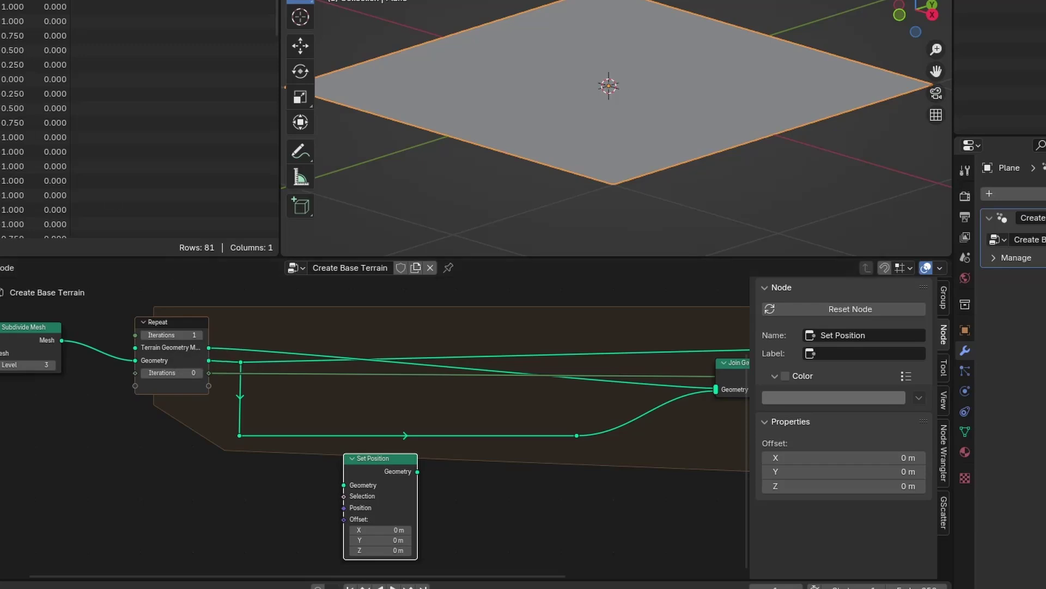
Mute the Subdivide Mesh node and set the Repeat zone to 2 iterations.
click(25, 335)
click(199, 335)
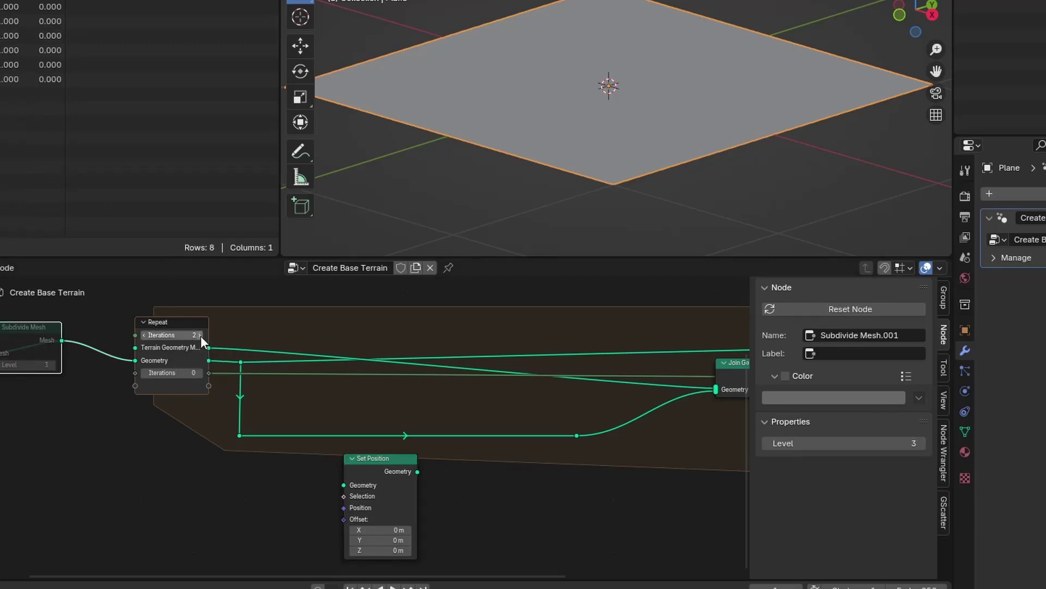
Add a Combine XYZ node directly below Set Position and link its Vector output to the Offset input.
drag(359, 470, 360, 479)
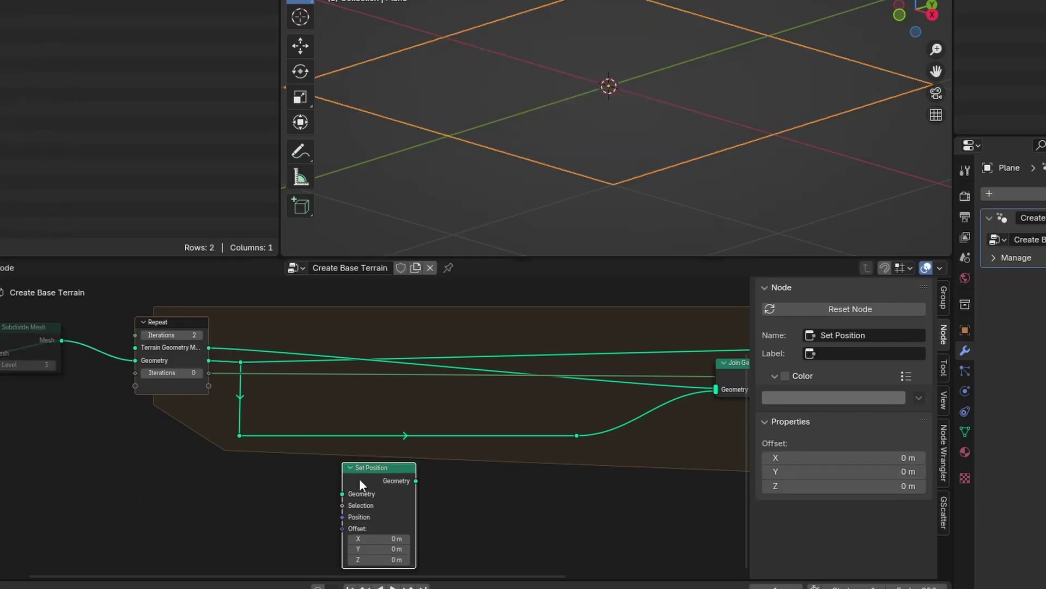
key(shift+a)
text(co)
key(Return)
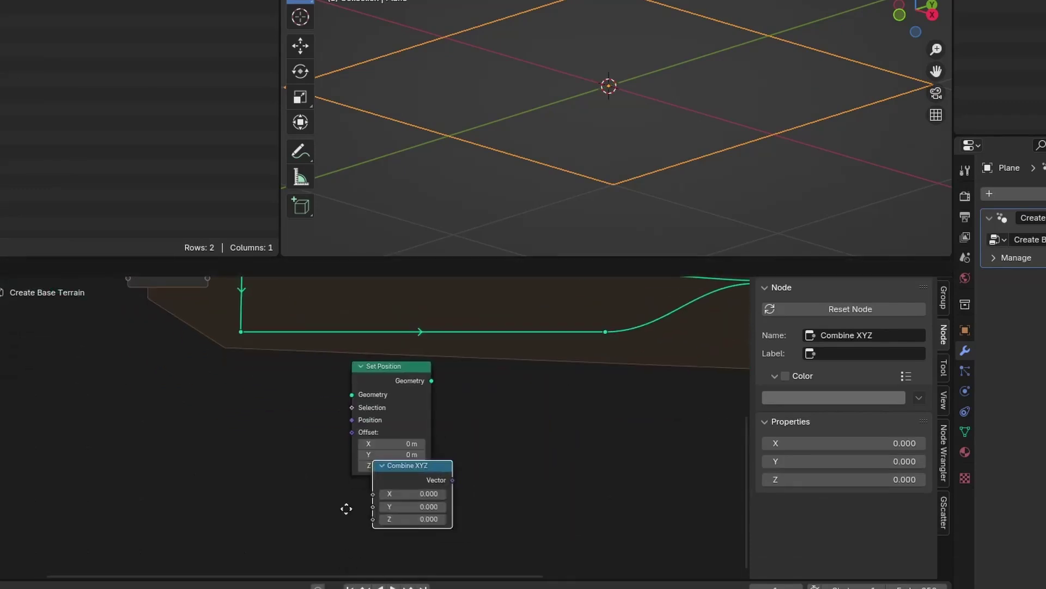
click(328, 528)
drag(433, 502, 352, 431)
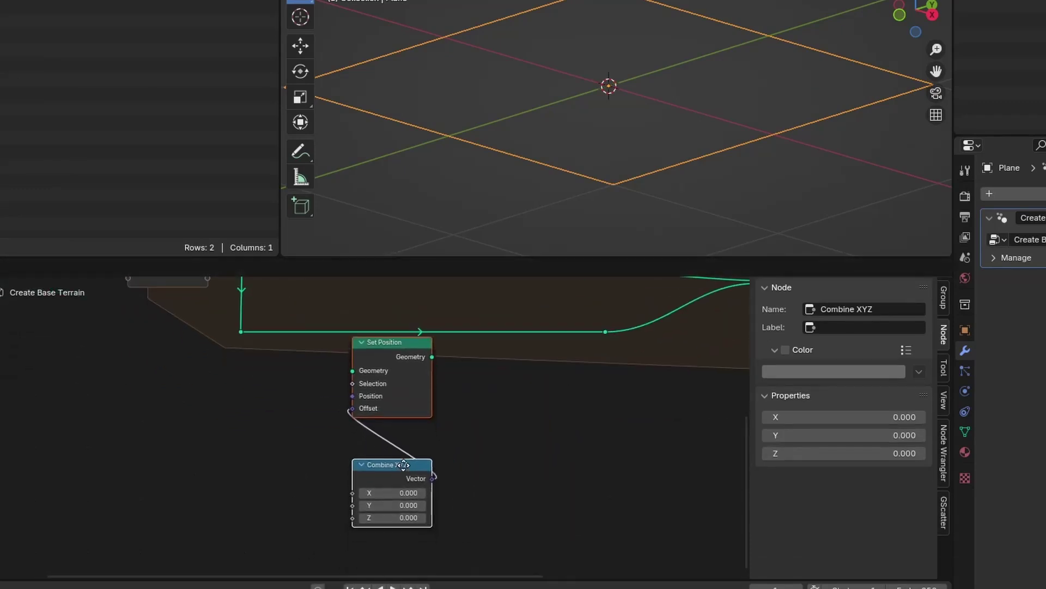
drag(389, 497, 388, 445)
Add a Value node below Combine XYZ, label it Height and set it to 0.1.
middle_drag(459, 431, 445, 380)
key(shift+a)
text(val)
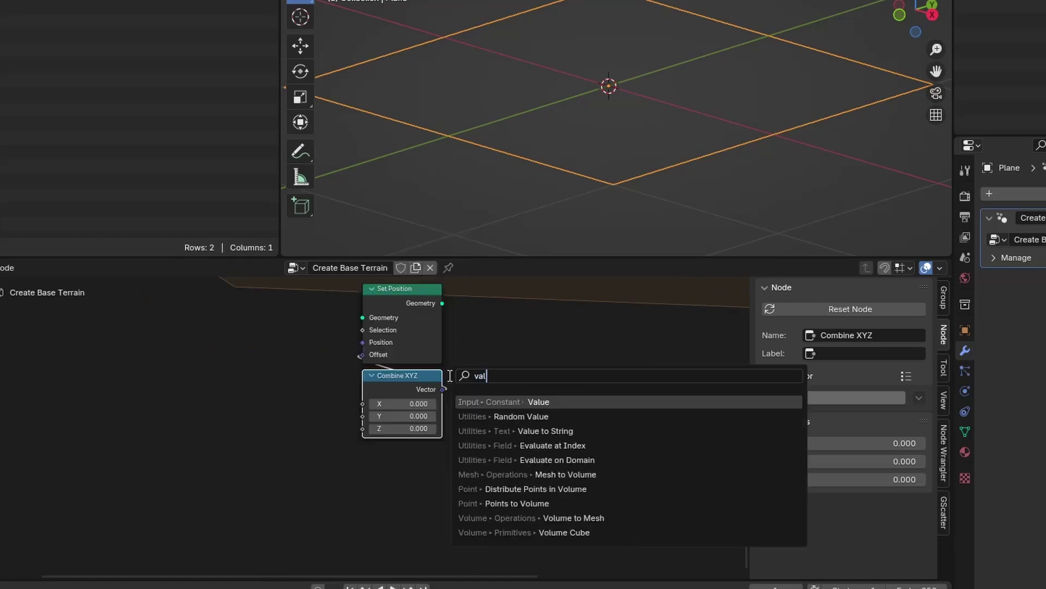
key(Return)
click(357, 458)
key(F2)
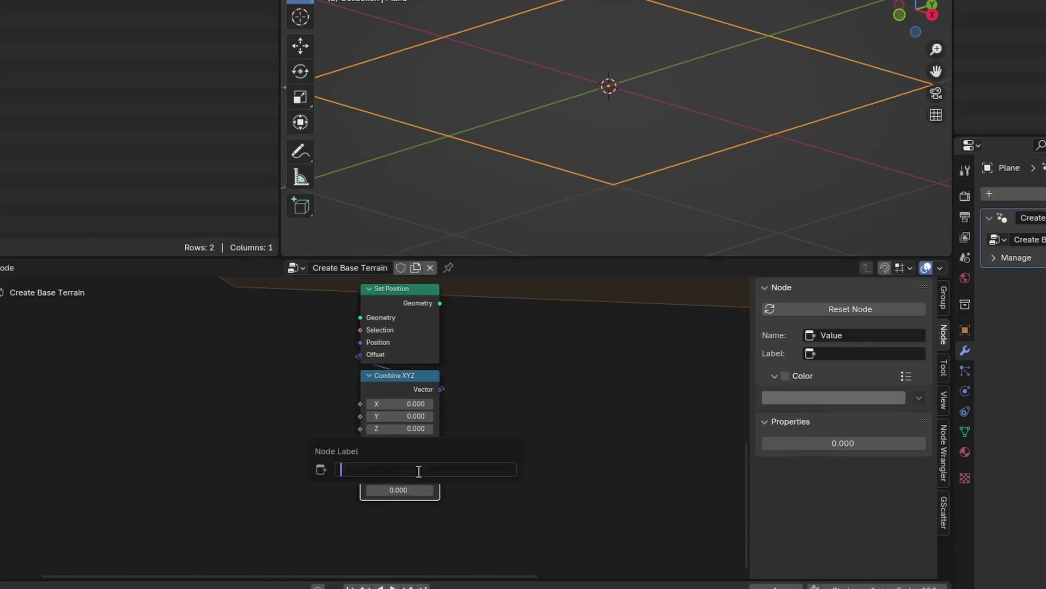
key(Return)
click(399, 477)
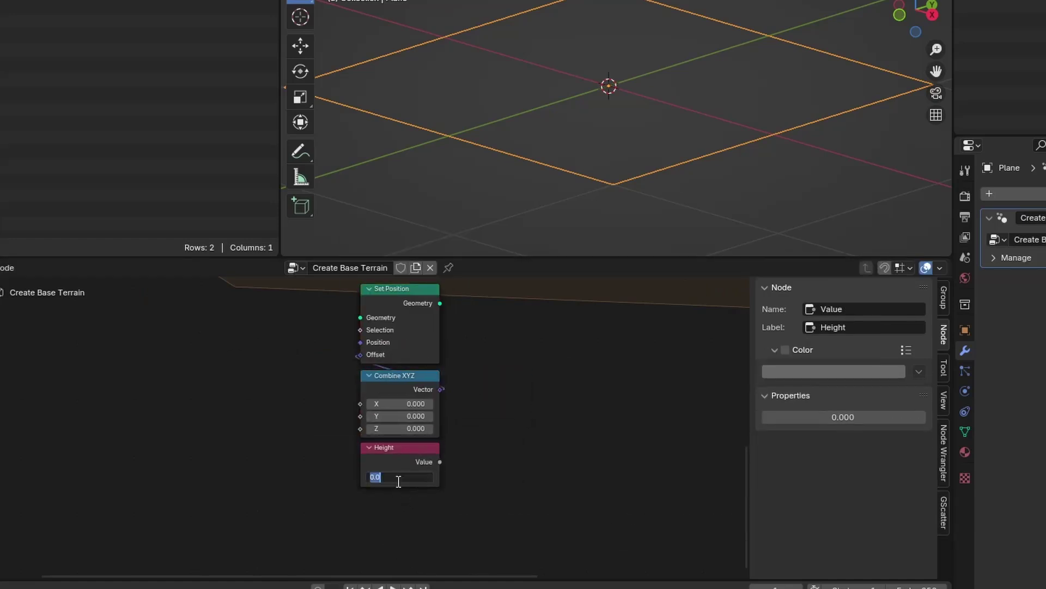
Group the Set Position, Combine XYZ and Height nodes as Fix Layer Position.
shift+scroll(409, 476, up, 3)
mouse_move(276, 547)
mouse_down()
mouse_move(423, 389)
mouse_move(408, 367)
mouse_up()
key(ctrl+g)
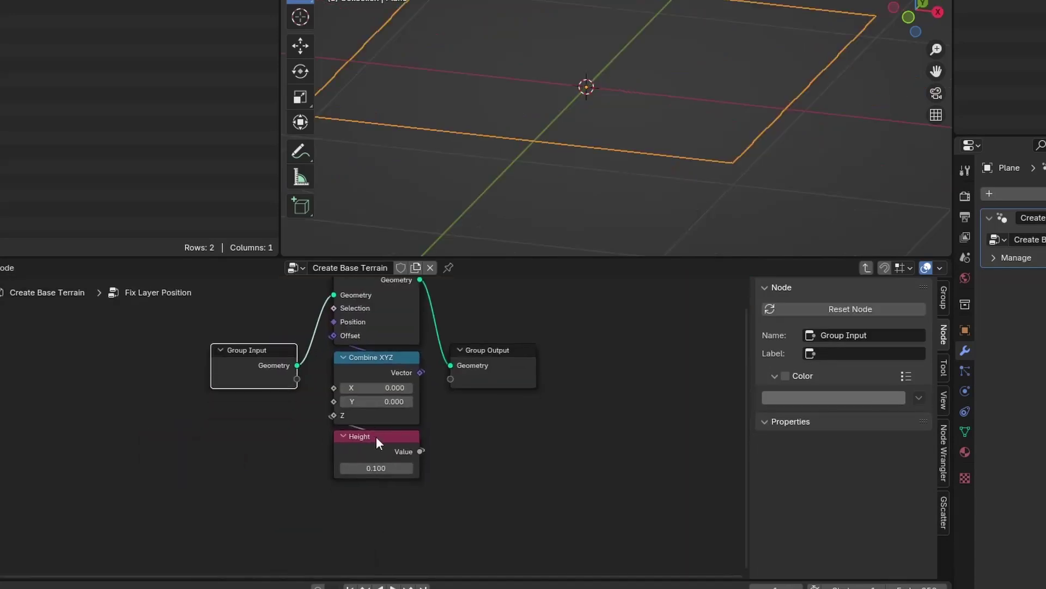
Insert a Multiply node between Height and the Combine XYZ Z input, using a new Integer group input named Layer ID as multiplier.
key(shift+a)
click(470, 428)
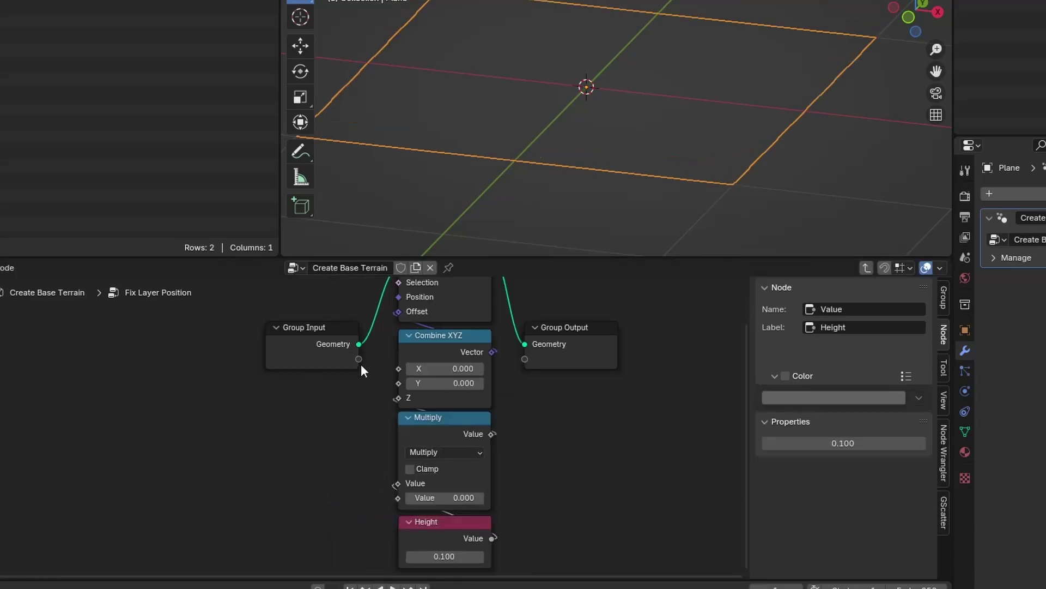
drag(359, 359, 397, 497)
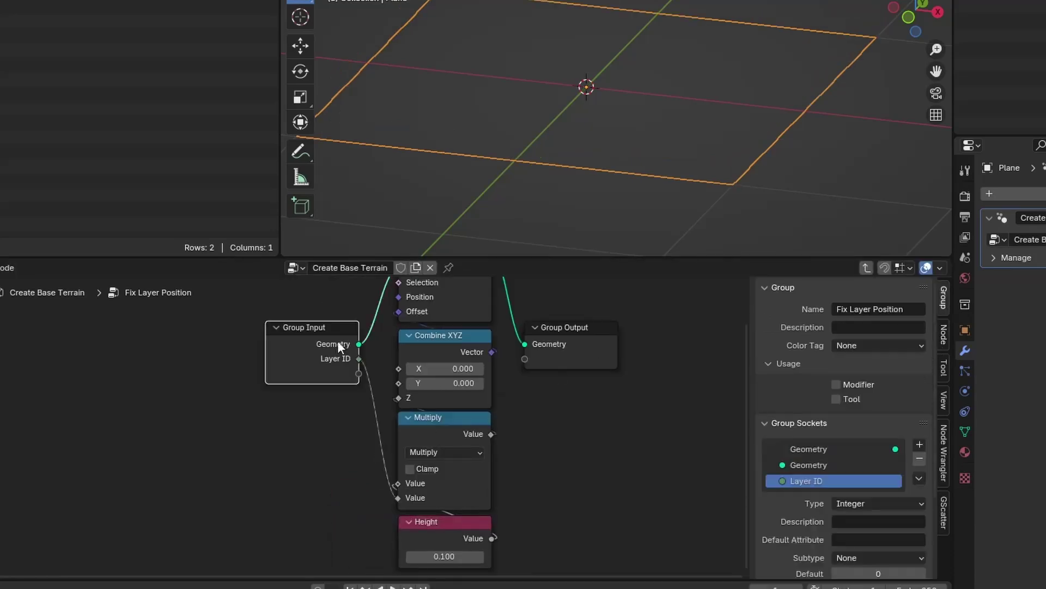
Leave the group and connect the zone's Iterations value to the Layer ID of Fix Layer Position through reroute points.
key(Tab)
drag(183, 352, 324, 472)
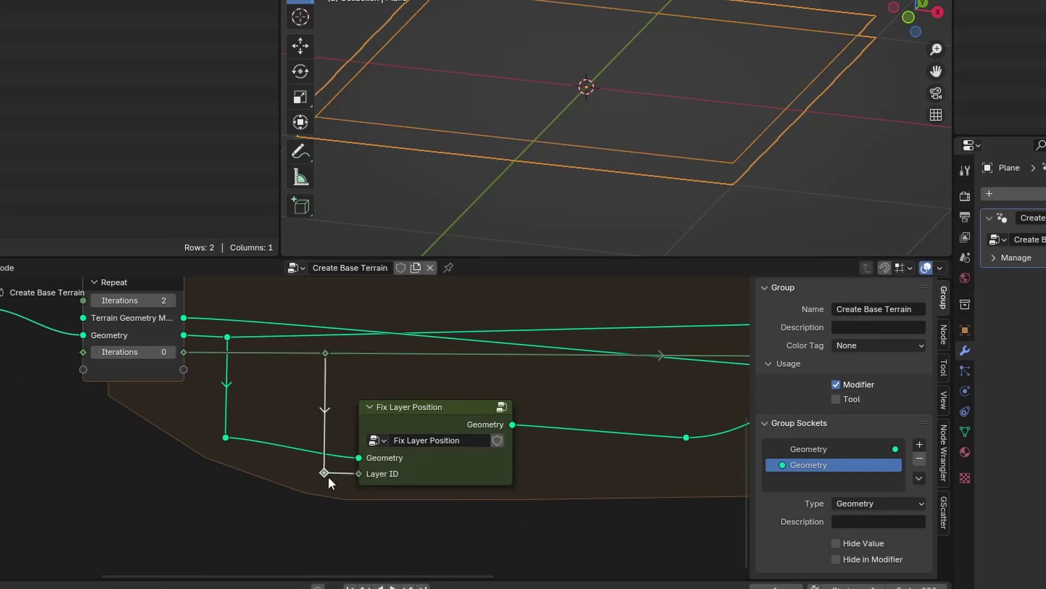
Set the Repeat zone to 8 iterations, inspect the stacked layers and unmute the Subdivide Mesh node.
middle_drag(172, 298, 191, 371)
ctrl+scroll(192, 371, up, 6)
middle_drag(616, 125, 711, 99)
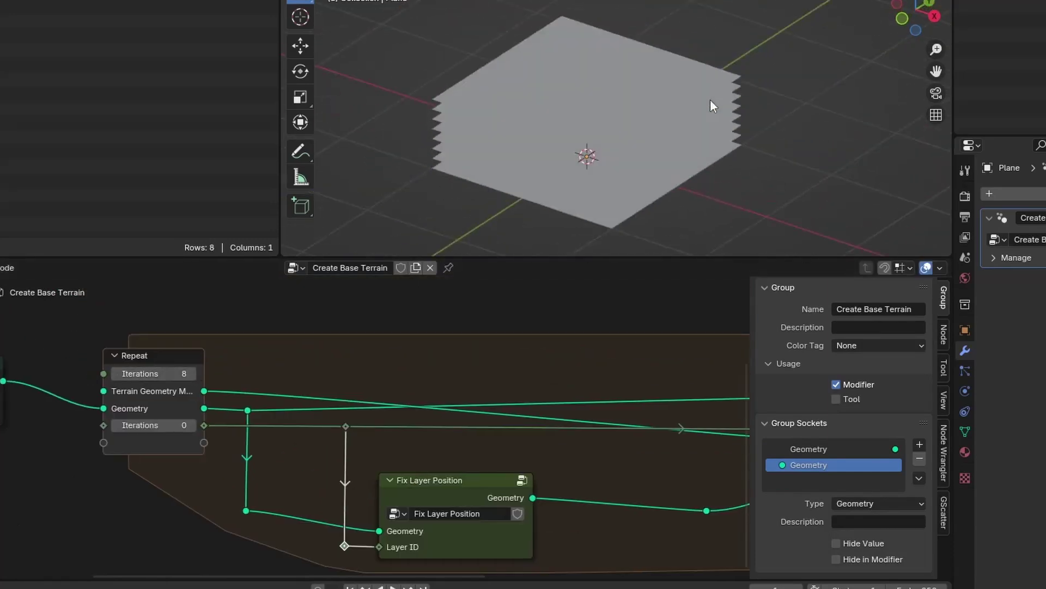
middle_drag(556, 115, 712, 178)
scroll(396, 434, down, 2)
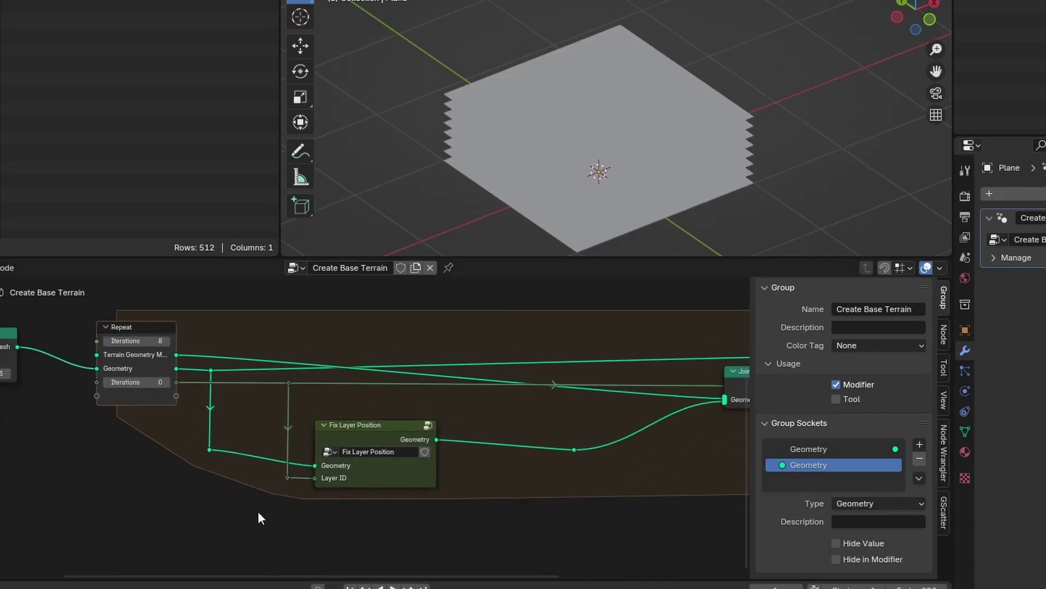
Shift the Fix Layer Position node, its reroutes and the end nodes of the Repeat zone farther along to make room in the zone.
drag(260, 517, 372, 387)
key(g)
click(488, 387)
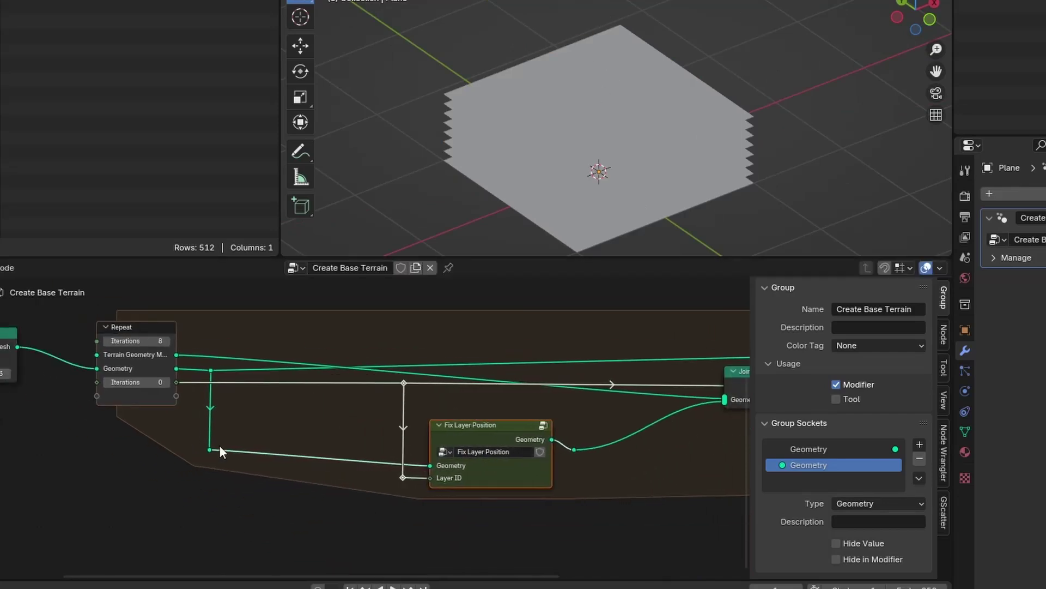
click(221, 452)
middle_drag(591, 451, 573, 434)
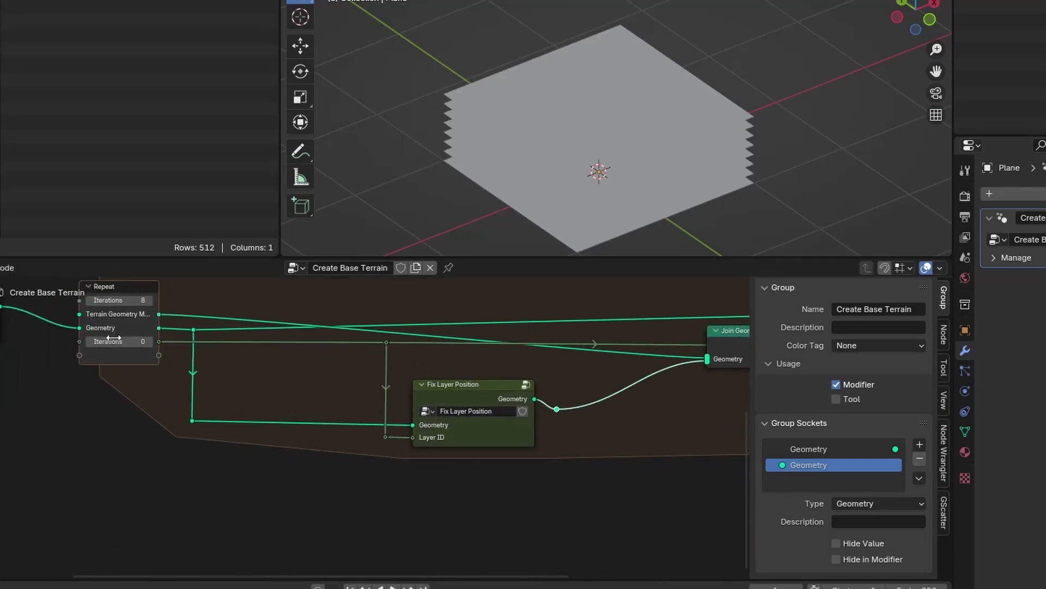
key(Home)
drag(80, 374, 715, 309)
key(g)
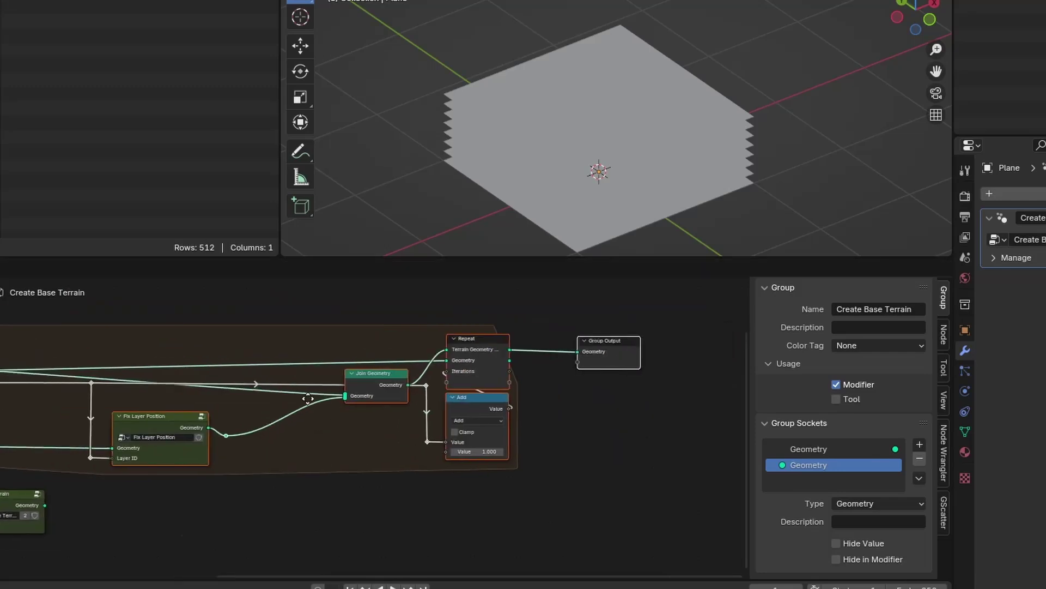
Move the Delete Terrain and Extrude Terrain groups into the Repeat zone and insert them in the geometry link before Fix Layer Position.
drag(108, 519, 245, 437)
key(g)
click(392, 357)
scroll(59, 384, up, 1)
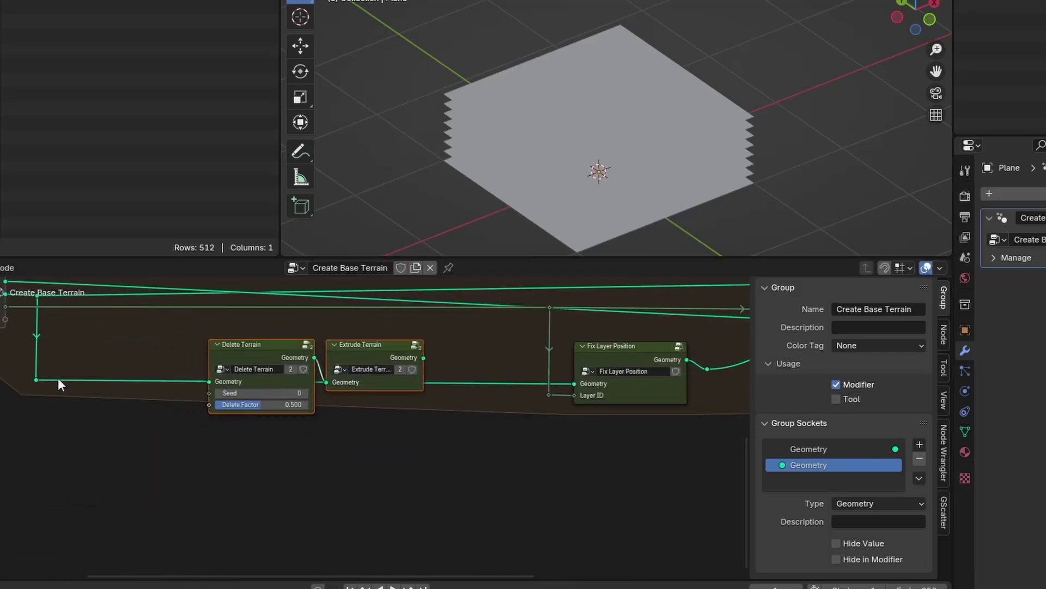
click(177, 381)
scroll(377, 372, up, 1)
drag(377, 392, 377, 393)
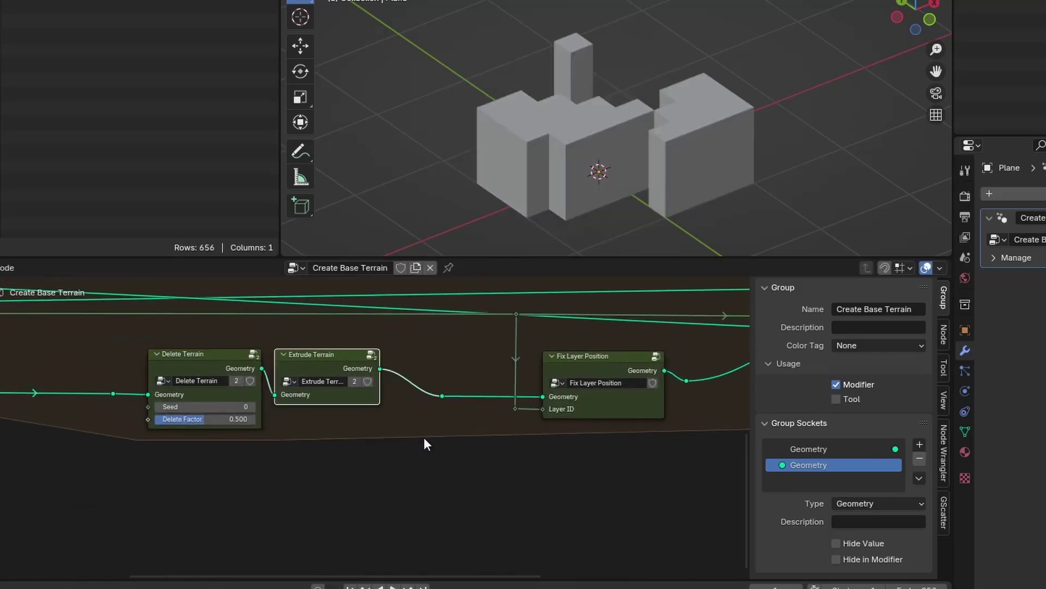
Set the Delete Factor of the Delete Terrain node to 0.5.
scroll(190, 424, up, 1)
drag(190, 424, 196, 424)
middle_drag(100, 430, 174, 448)
click(272, 448)
text(0.5)
key(Return)
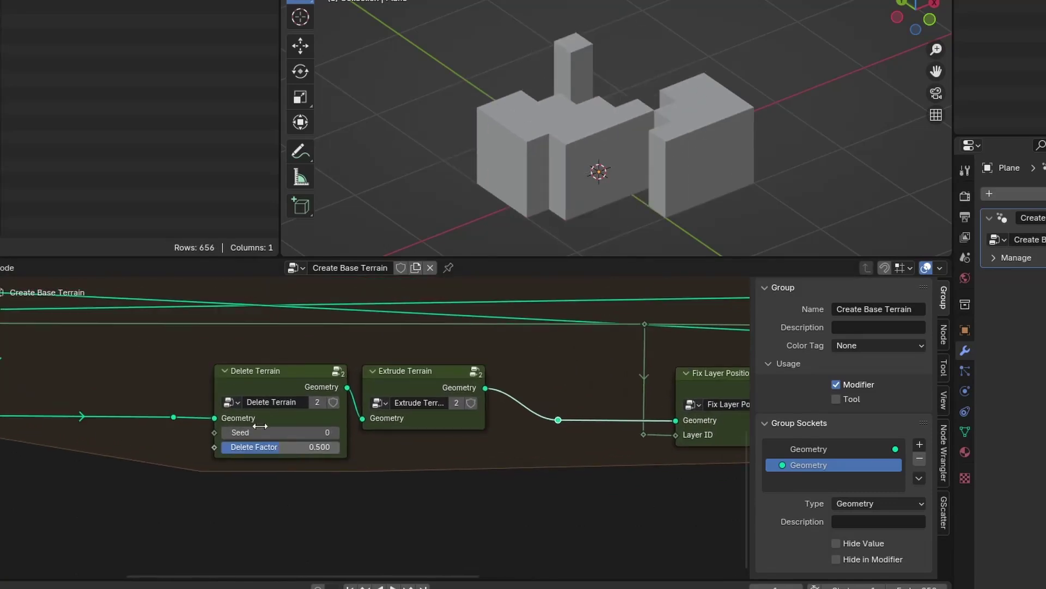
Add a Math node set to Divide by 10 and feed it the Repeat zone's Iterations value.
middle_drag(81, 294, 349, 447)
middle_drag(514, 553, 451, 472)
key(shift+a)
text(math)
key(Return)
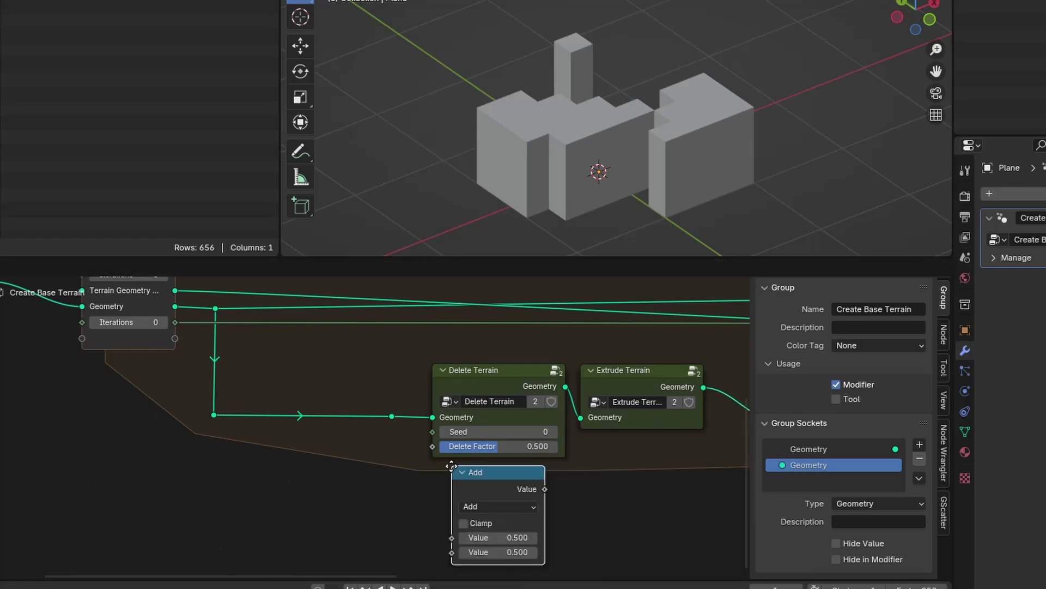
click(433, 468)
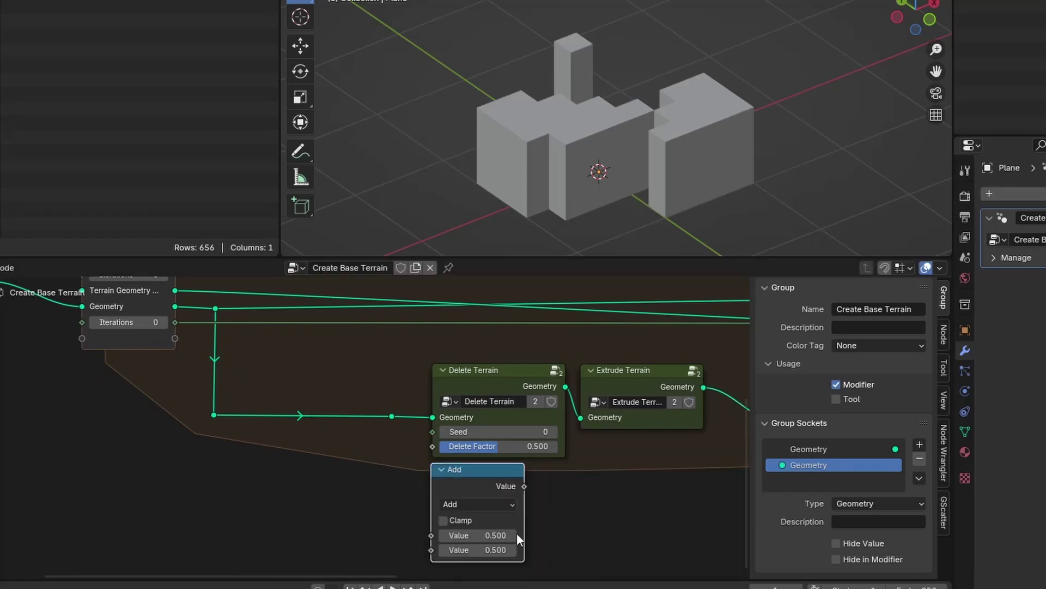
click(479, 504)
click(479, 543)
drag(175, 322, 184, 515)
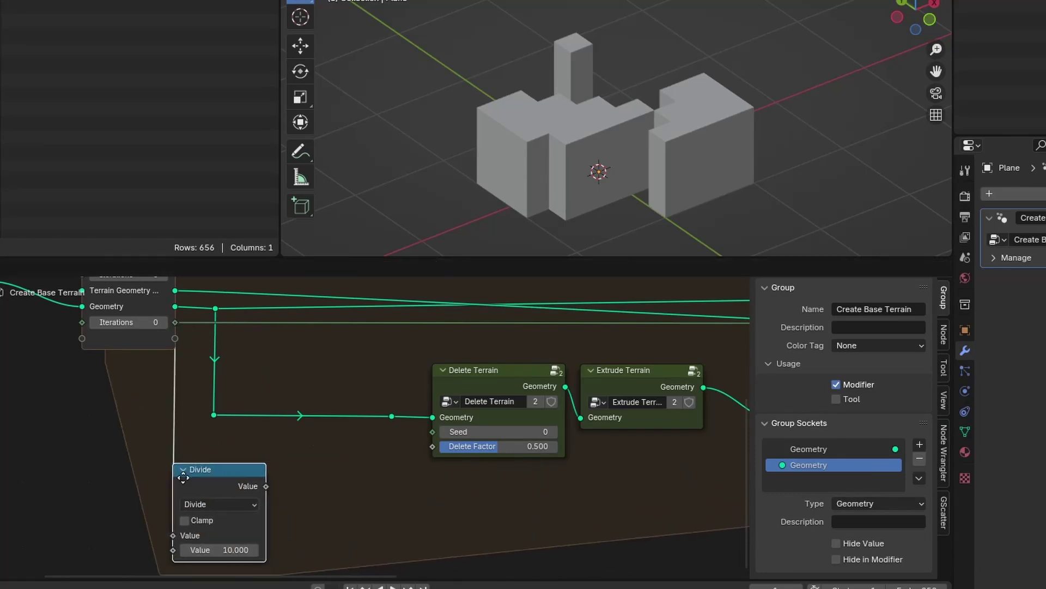
Duplicate the Divide node as Subtract, compute 1 minus the divided value and connect the result to Delete Factor.
middle_drag(237, 494, 257, 436)
key(shift+d)
drag(323, 479, 332, 491)
click(378, 476)
text(1)
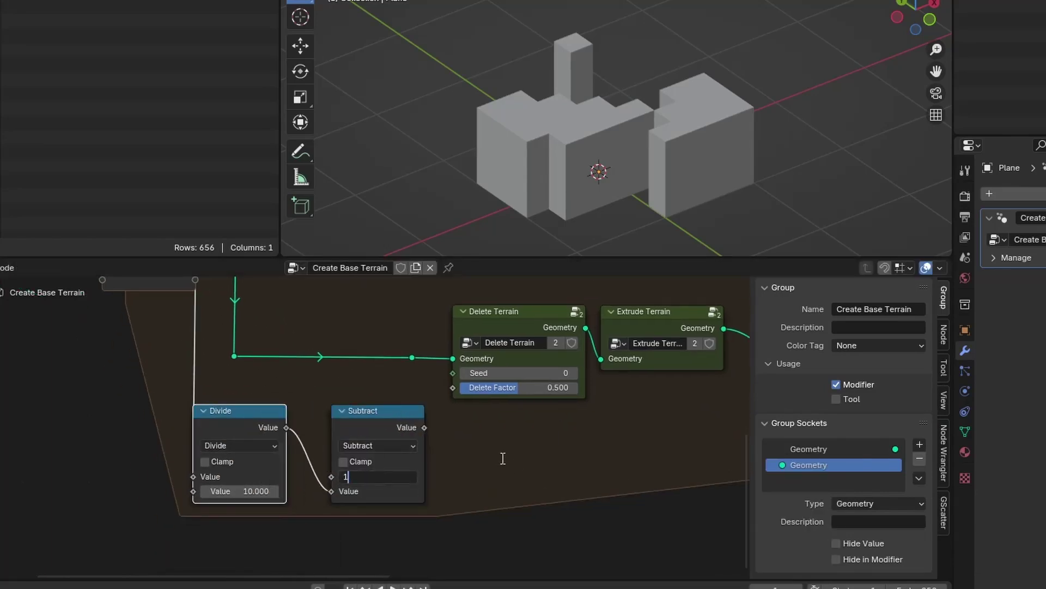
key(Return)
drag(424, 428, 452, 387)
Expose the second value of the Layer Delete Mask's Multiply node as a group input named Delete Factor Change.
drag(482, 528, 431, 535)
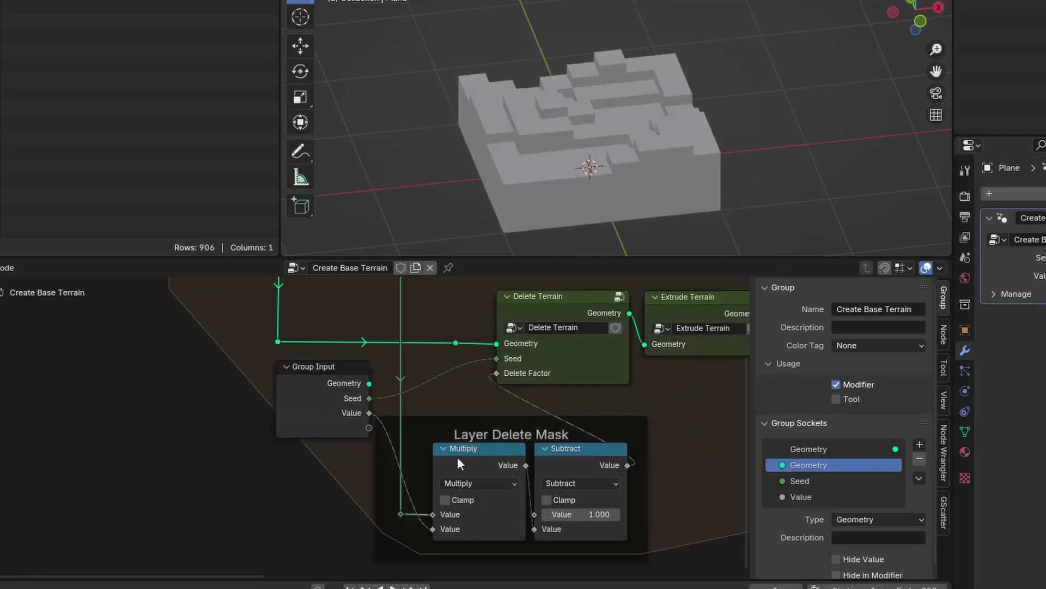
double_click(827, 495)
text(Delete Factor Change)
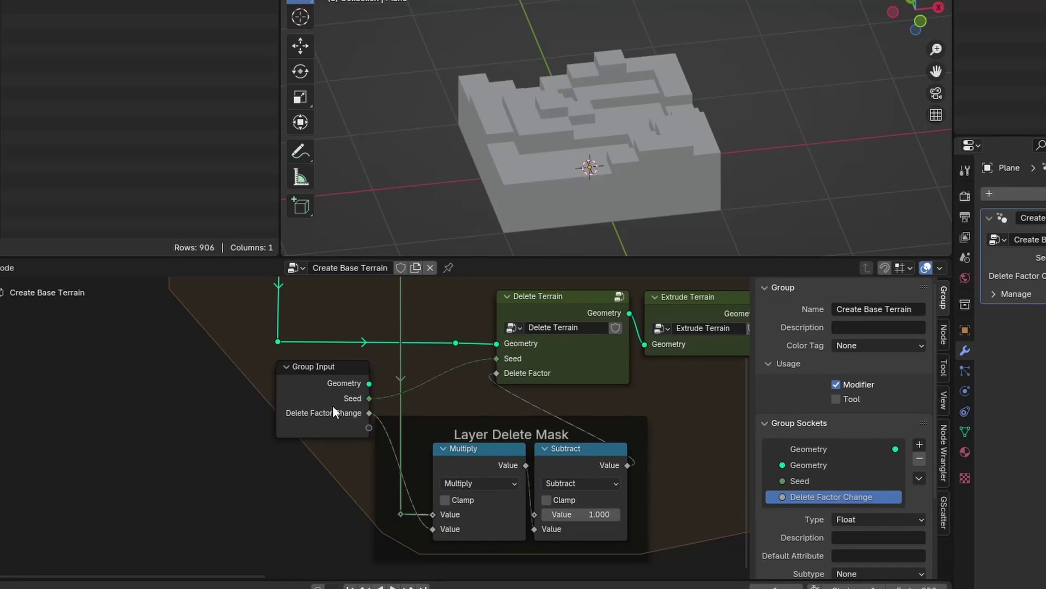
Hide the unused sockets of the Group Input node beside the Layer Delete Mask frame and reposition the node.
click(332, 405)
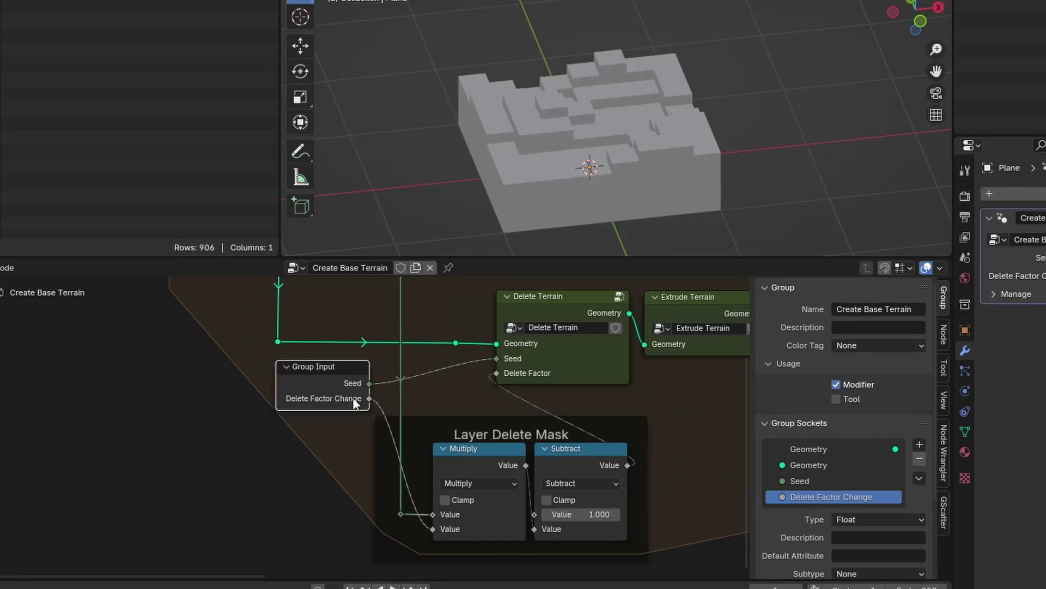
key(ctrl+h)
drag(352, 396, 257, 418)
Add a Bevel modifier to the plane after the Create Base Terrain modifier.
scroll(257, 418, down, 3)
middle_drag(485, 355, 346, 378)
ctrl+scroll(619, 379, right, 5)
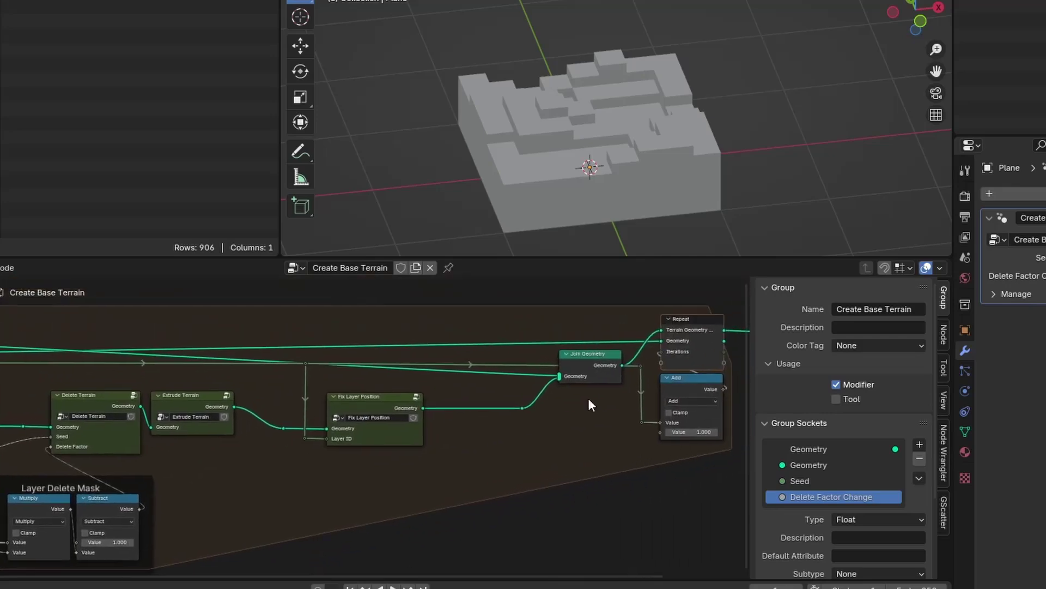
click(878, 348)
click(851, 361)
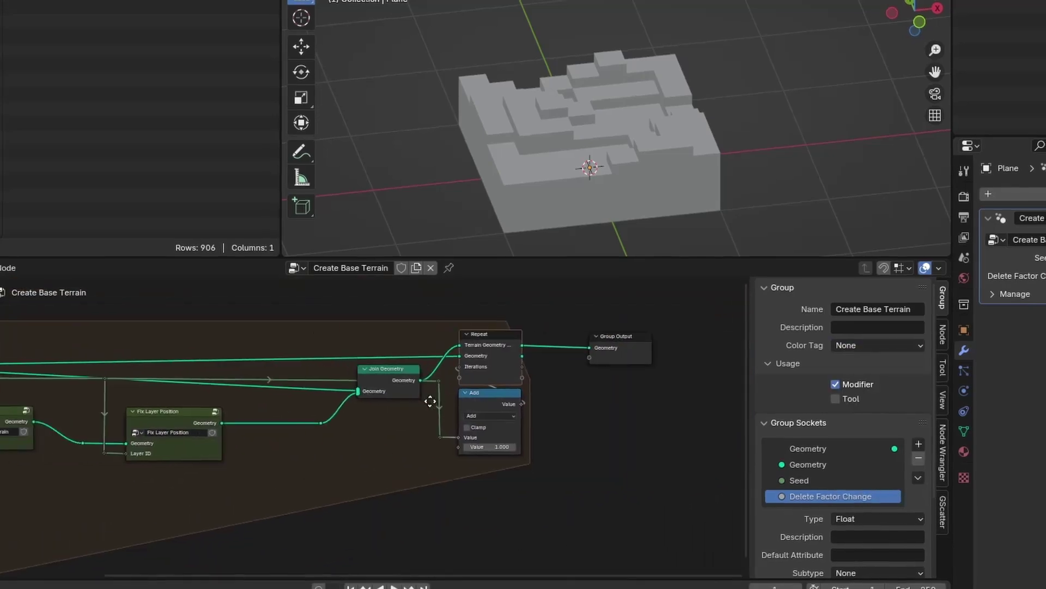
click(1014, 193)
text(be)
click(963, 231)
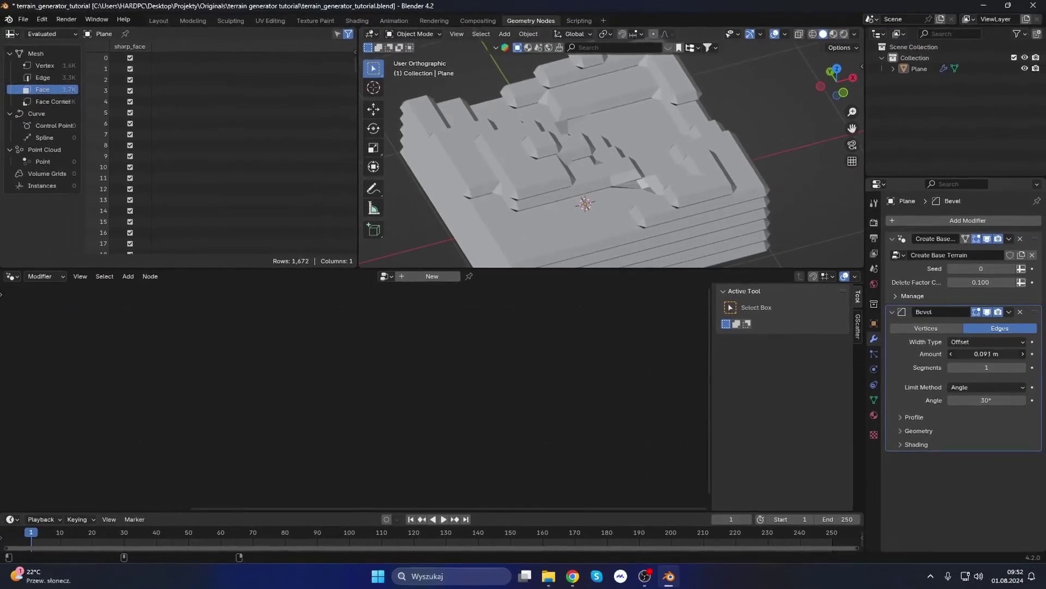
Set the Bevel modifier's amount to 0.025 m and its segments to 5.
mouse_move(1002, 353)
mouse_down()
mouse_move(986, 354)
mouse_move(1014, 367)
mouse_up()
key(ctrl+a)
text(0.025)
key(Return)
Apply Shade Smooth to the terrain plane.
click(721, 198)
right_click(720, 199)
click(734, 204)
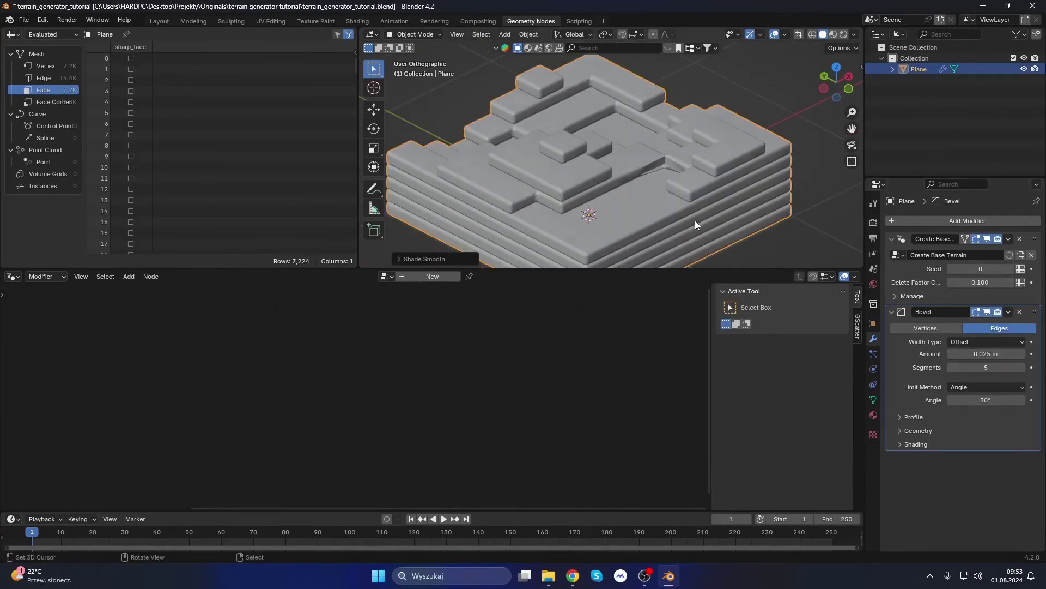
Enable Harden Normals in the Bevel modifier's shading options and collapse both modifiers.
middle_drag(695, 220, 828, 235)
click(921, 444)
click(951, 461)
middle_drag(796, 191, 773, 229)
click(894, 240)
click(892, 253)
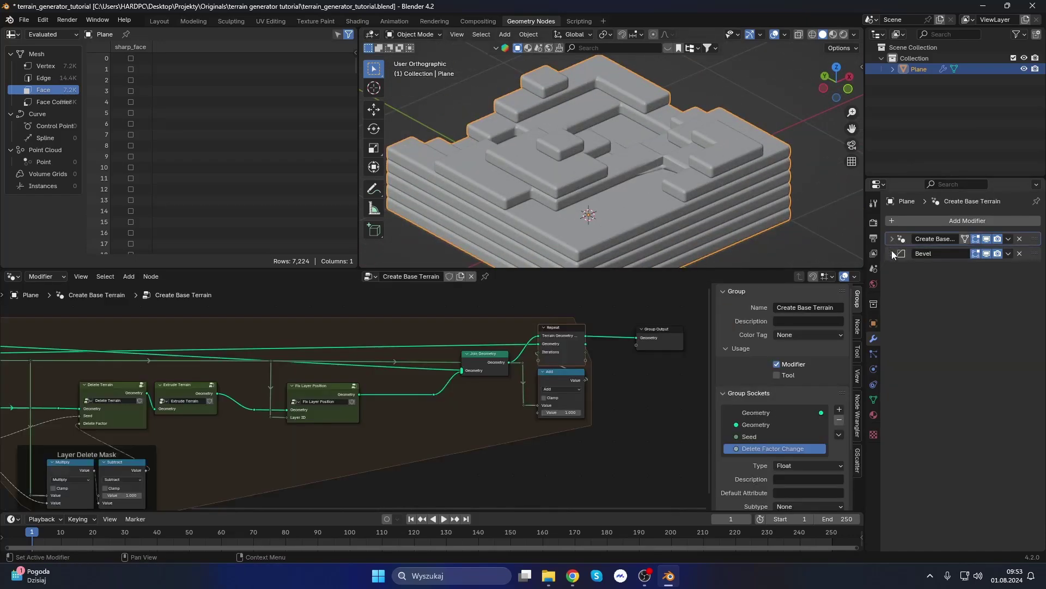
Save the file and expose the Repeat node's Iterations as a group input named Terrain Layers.
key(ctrl+s)
scroll(545, 357, up, 2)
middle_drag(545, 356, 351, 398)
drag(342, 398, 493, 359)
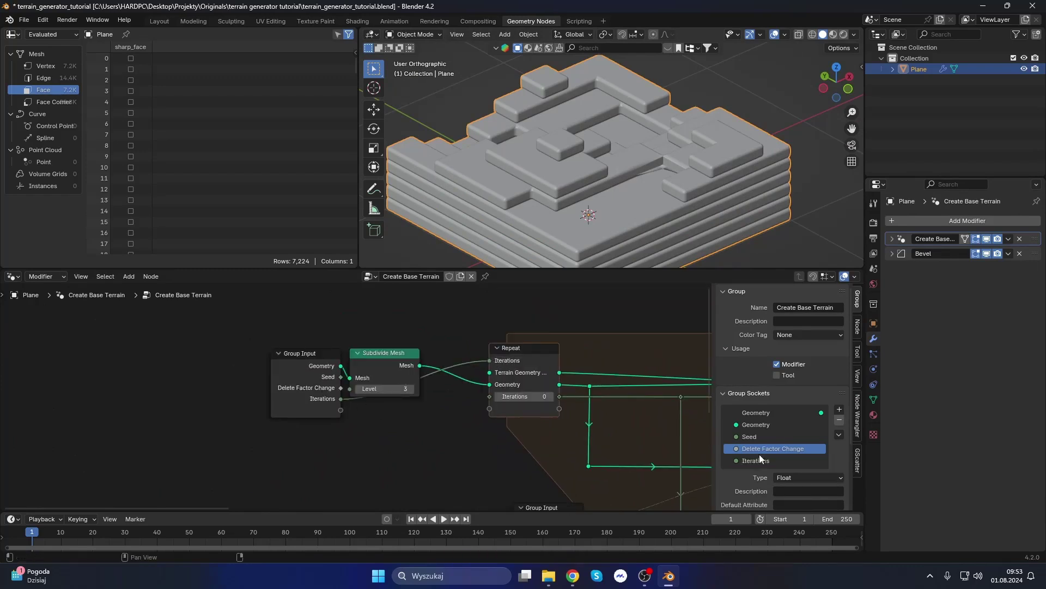
click(893, 239)
Stack the Group Input above the collapsed Subdivide Mesh node beside the Repeat node and save the file.
drag(327, 380, 406, 331)
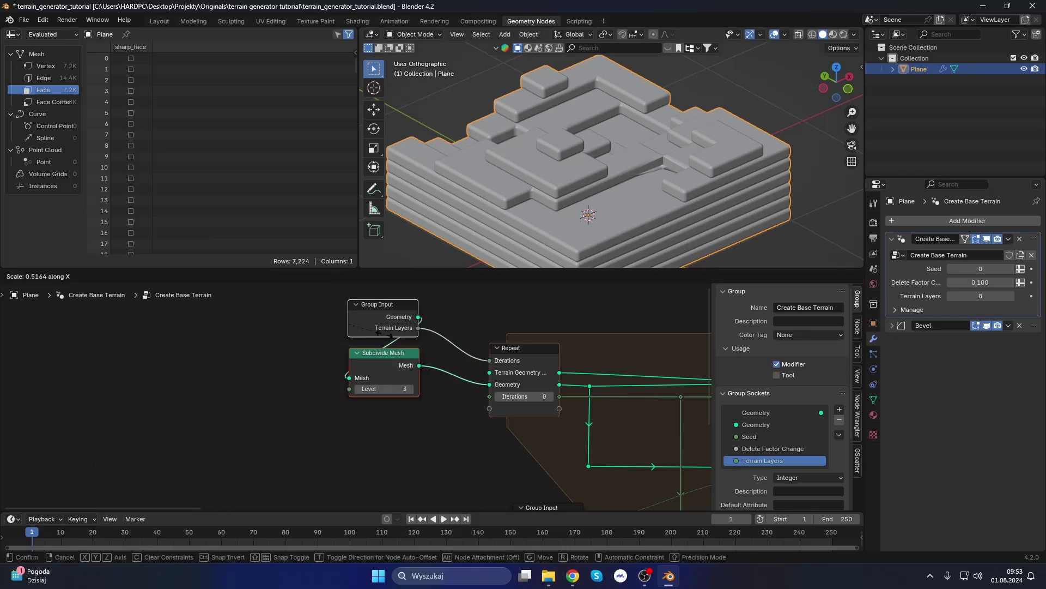
drag(358, 402, 397, 304)
drag(382, 349, 382, 381)
key(ctrl+s)
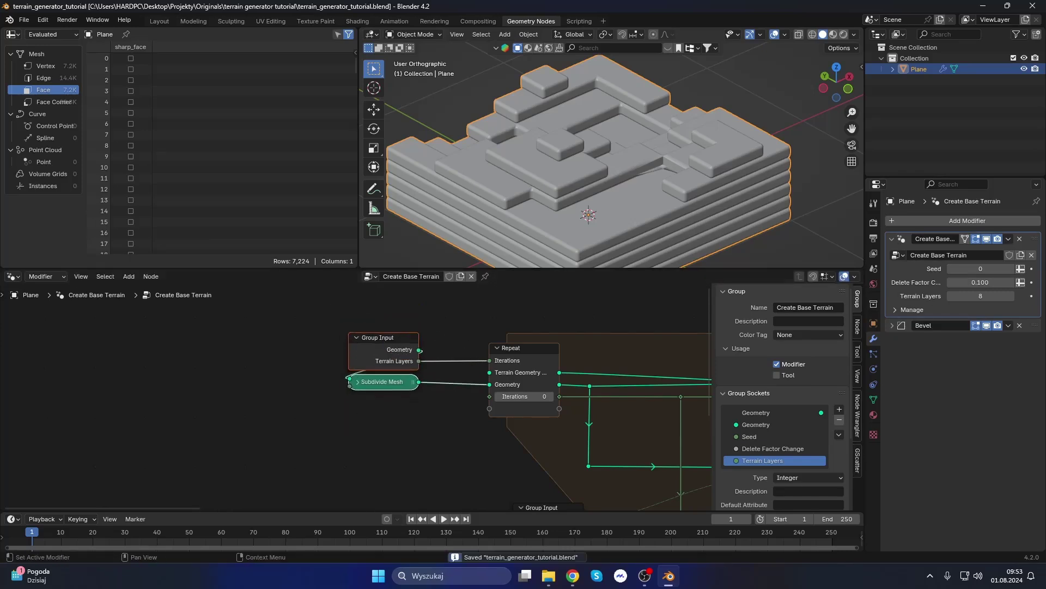
Enable Single Value for the Delete Factor Change and Seed group inputs.
scroll(592, 416, down, 1)
click(773, 449)
scroll(798, 467, down, 4)
click(774, 350)
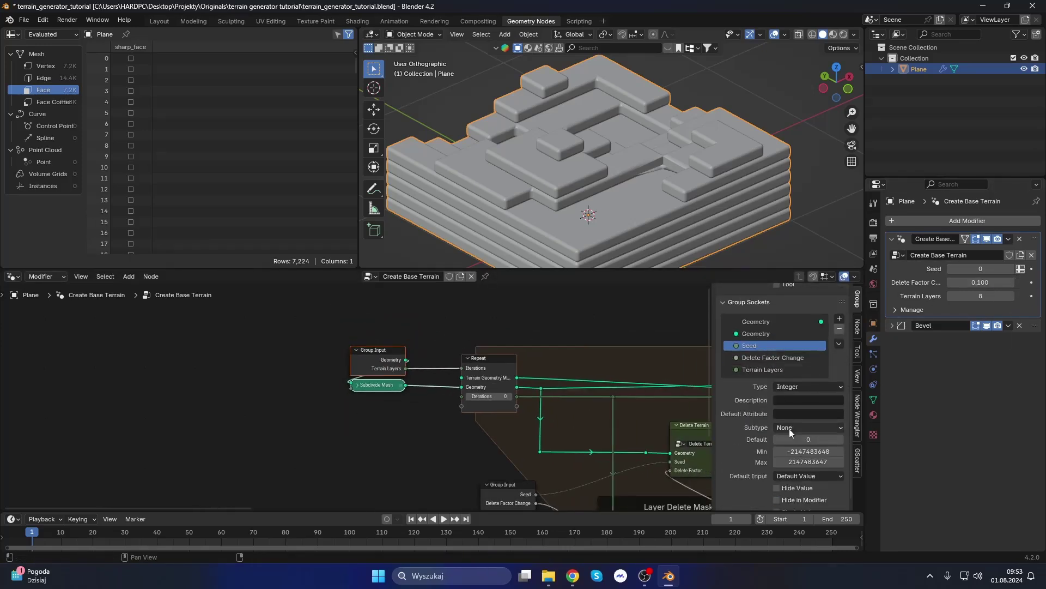
scroll(789, 428, down, 1)
scroll(551, 375, down, 2)
scroll(625, 153, up, 5)
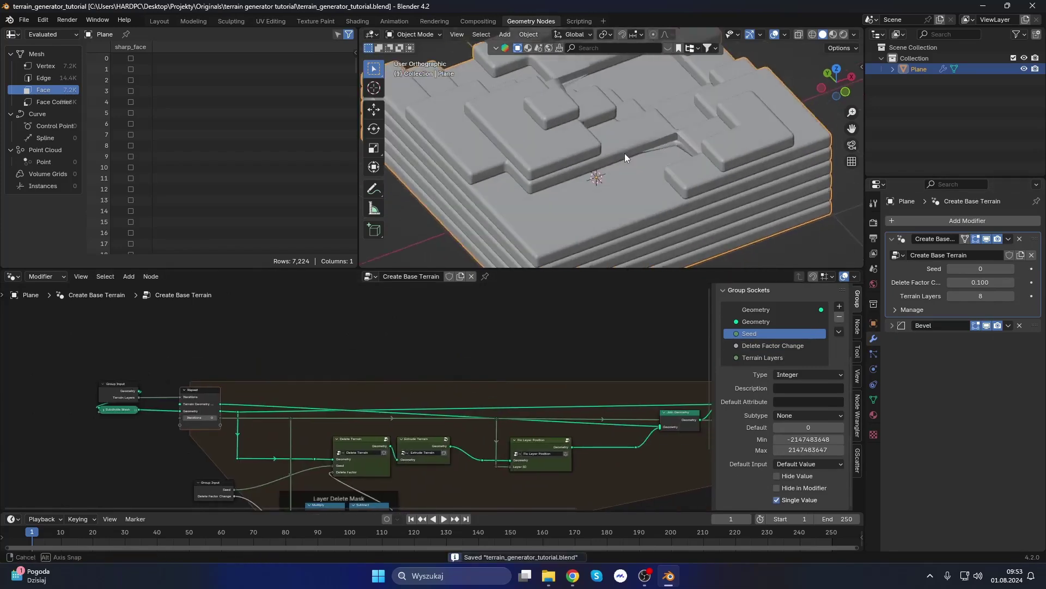
Open the Delete Terrain group and set its Noise Texture scale to 0.75.
key(Tab)
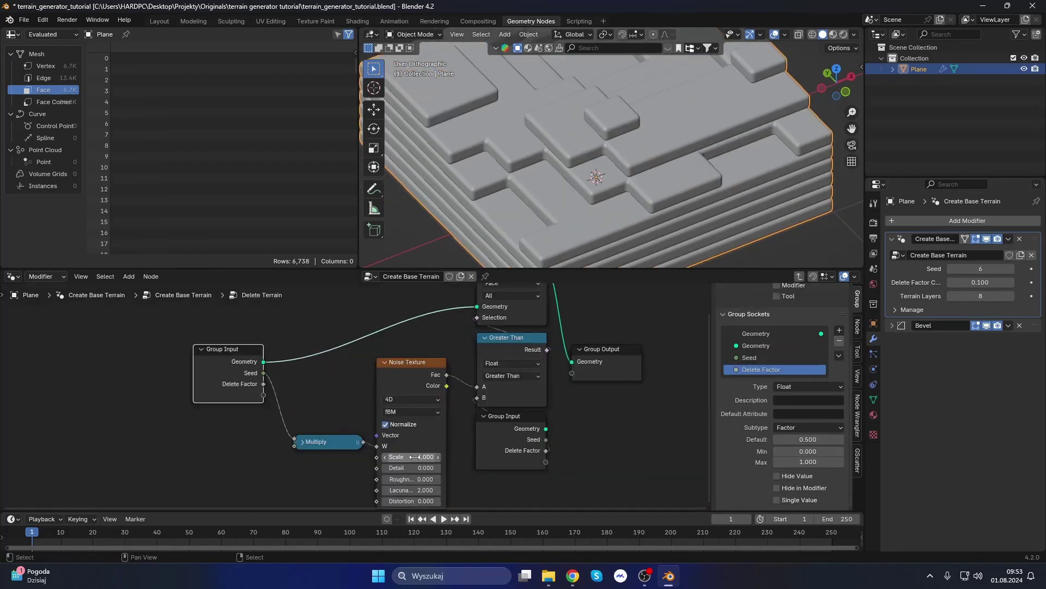
text(0.75)
key(Return)
scroll(450, 198, down, 5)
Set the Create Base Terrain modifier's Seed to -11 and save the file.
mouse_move(981, 269)
mouse_down()
mouse_move(949, 269)
mouse_move(971, 269)
mouse_up()
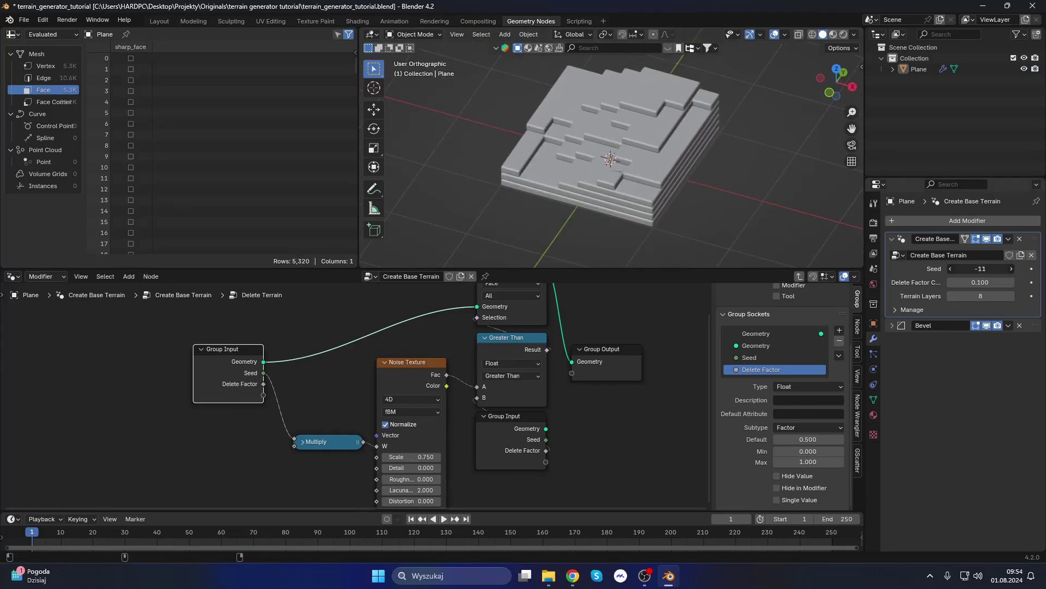
middle_drag(419, 435, 444, 433)
key(ctrl+s)
Add a new Geometry Nodes modifier after Bevel, create its node group and name both Instance Stuff.
scroll(404, 418, up, 1)
mouse_move(557, 144)
middle_down()
mouse_move(623, 119)
mouse_move(558, 144)
middle_up()
click(930, 224)
click(926, 256)
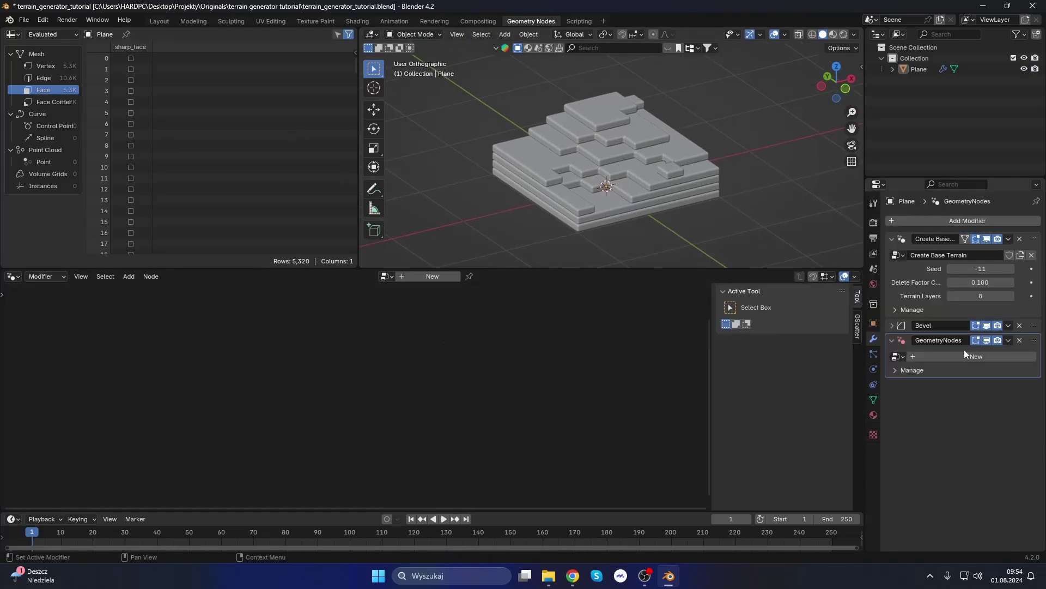
double_click(955, 343)
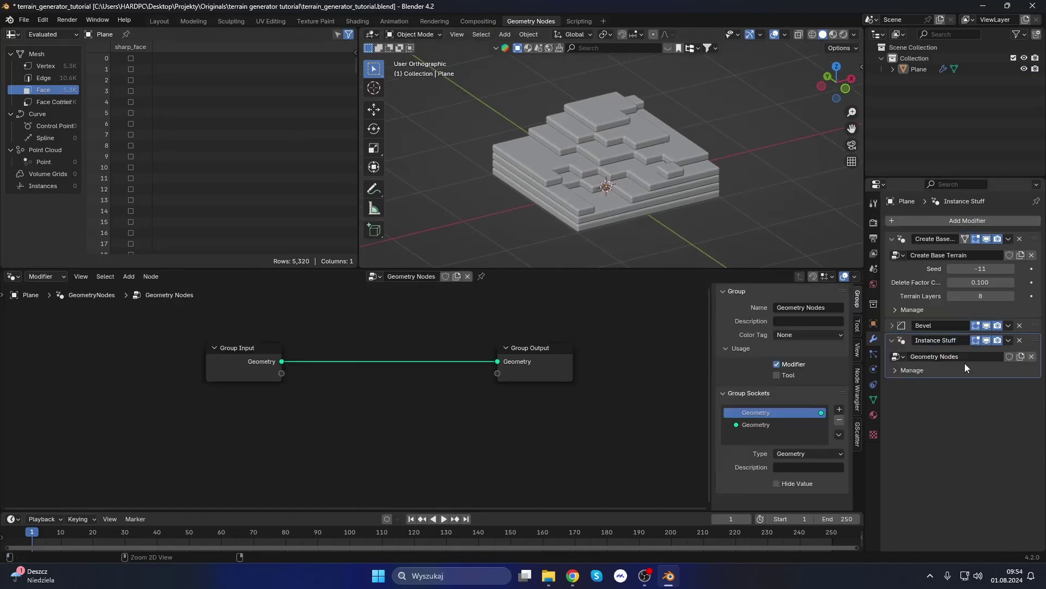
Add a 2 m by 2 m Grid with 50 by 50 vertices, output its mesh and show the viewport in wireframe.
key(shift+a)
text(gri)
key(Return)
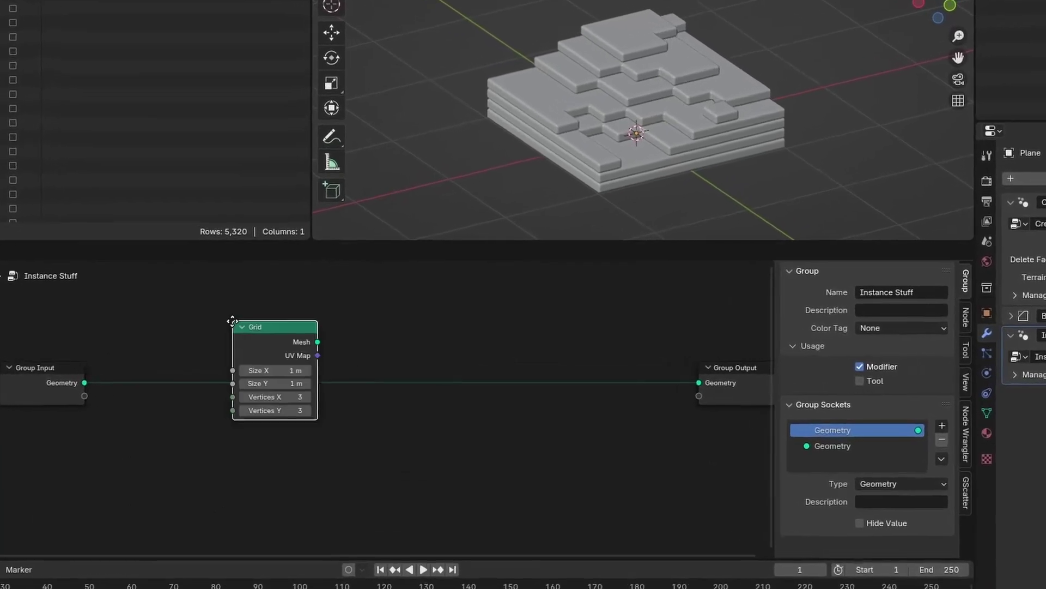
click(260, 373)
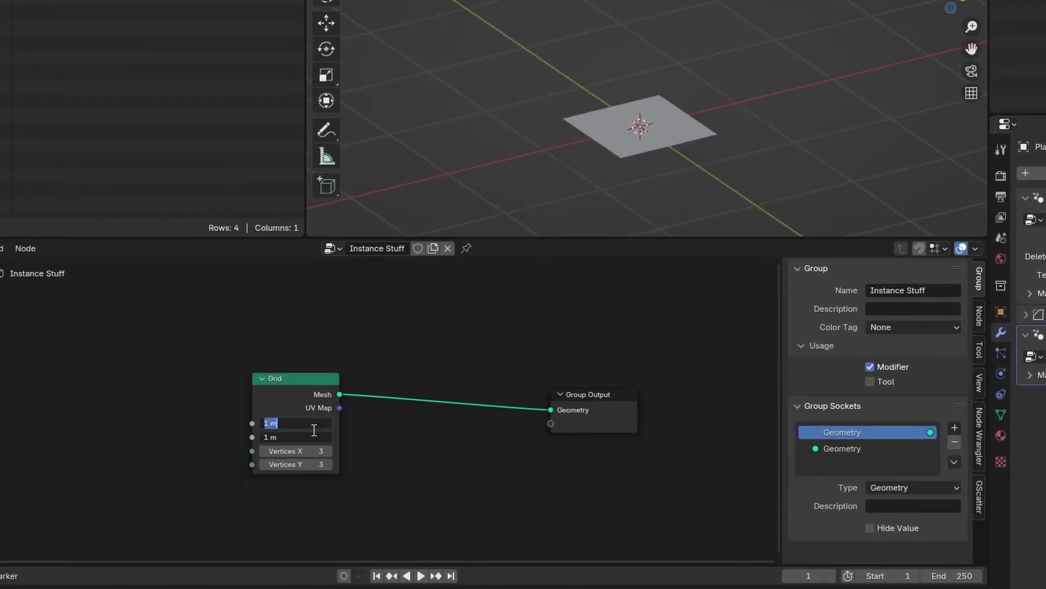
key(Return)
key(shift+z)
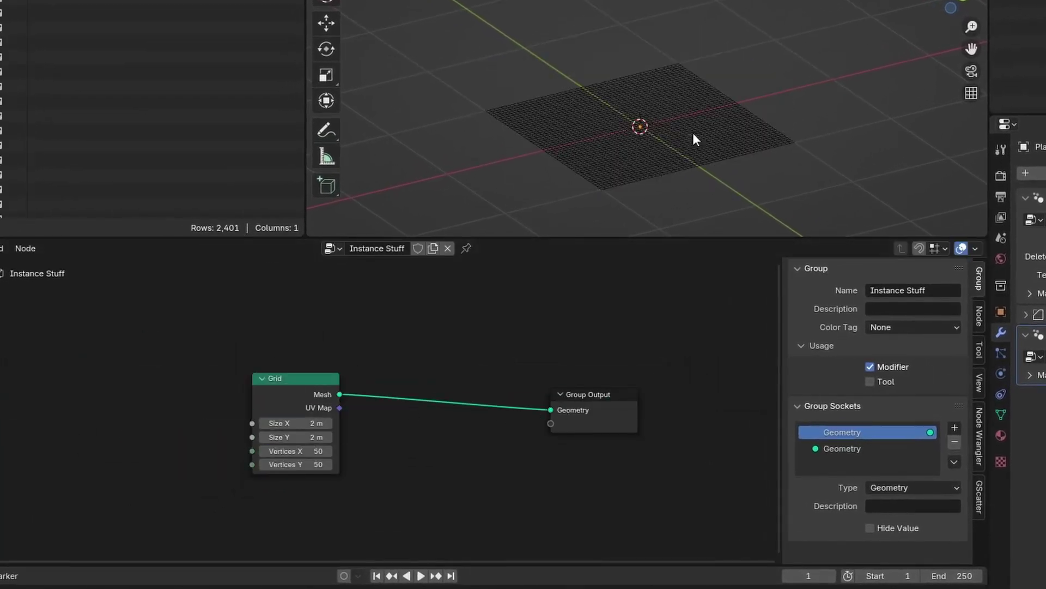
Insert a Set Position node after the Grid with a Z offset of 5 m.
key(shift+a)
text(set)
key(Return)
click(327, 414)
drag(327, 467, 370, 467)
scroll(371, 433, down, 2)
Insert a Join Geometry node before the Group Output and place a duplicate Group Input beneath it to join the original geometry.
key(shift+a)
text(join)
key(Return)
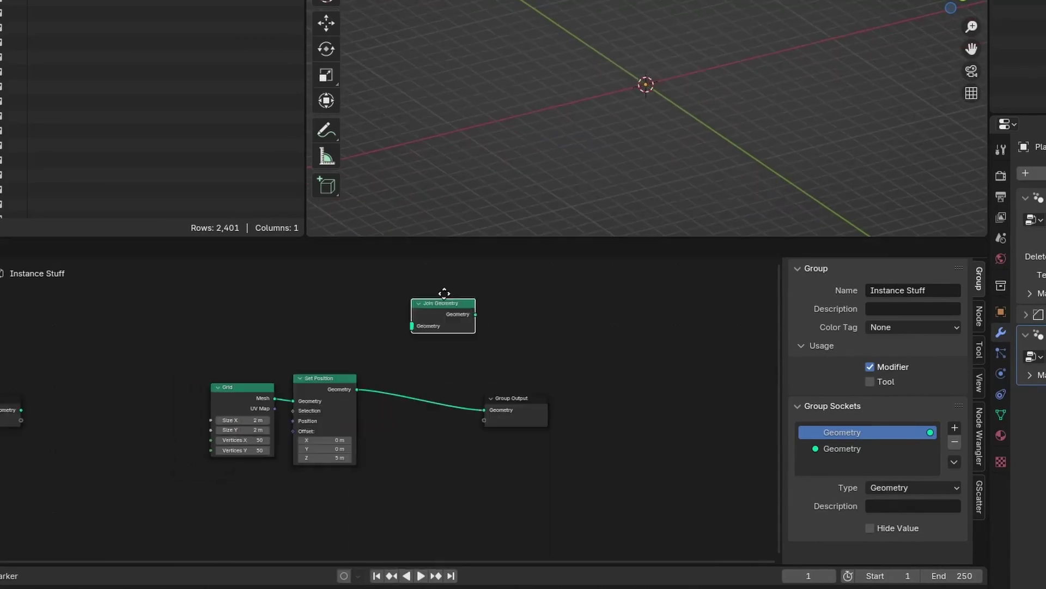
click(443, 426)
drag(444, 427, 678, 414)
click(11, 414)
key(shift+d)
click(698, 460)
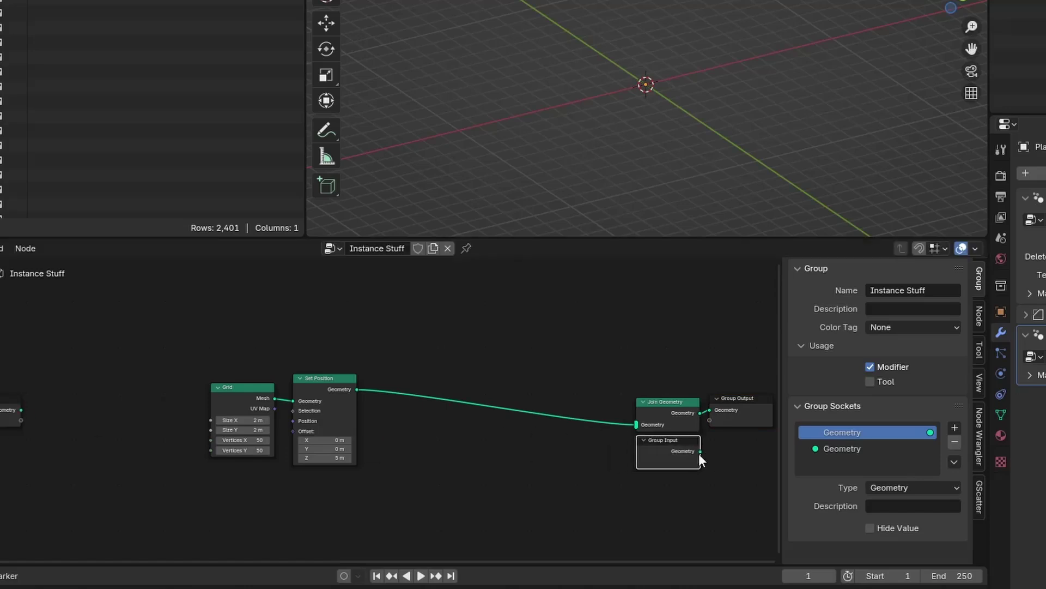
Add a Raycast node below Set Position and connect the Group Input's geometry to its Target Geometry.
scroll(430, 387, up, 1)
key(shift+a)
text(ray)
key(Return)
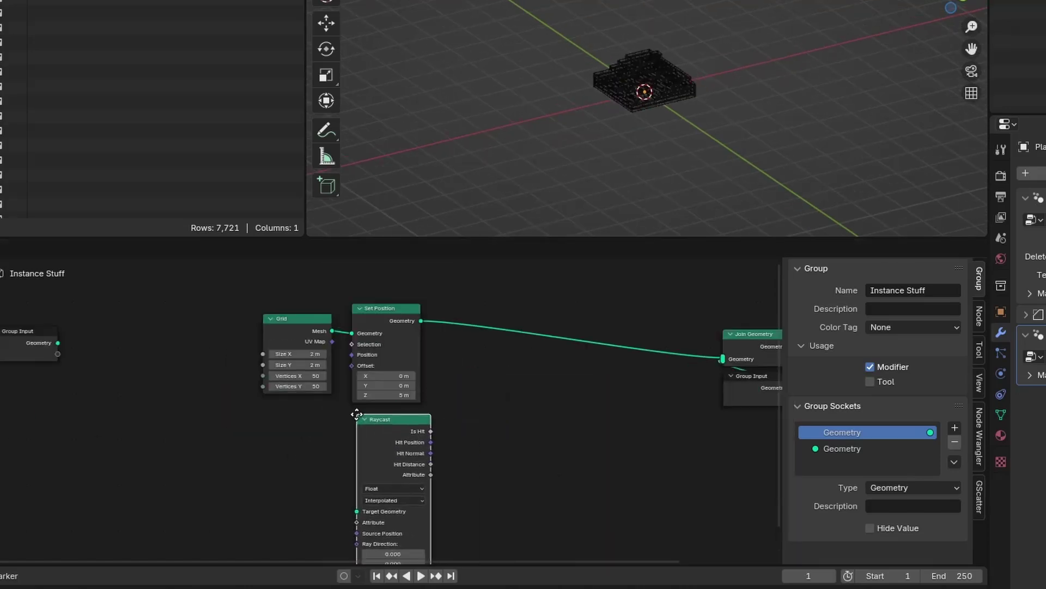
click(384, 430)
drag(21, 322, 241, 444)
scroll(242, 444, up, 1)
drag(299, 429, 372, 464)
middle_drag(318, 461, 318, 387)
middle_drag(381, 272, 464, 381)
Insert a second Set Position node before Join Geometry and connect the Raycast's Hit Position to its Offset.
key(shift+a)
text(set p)
key(Return)
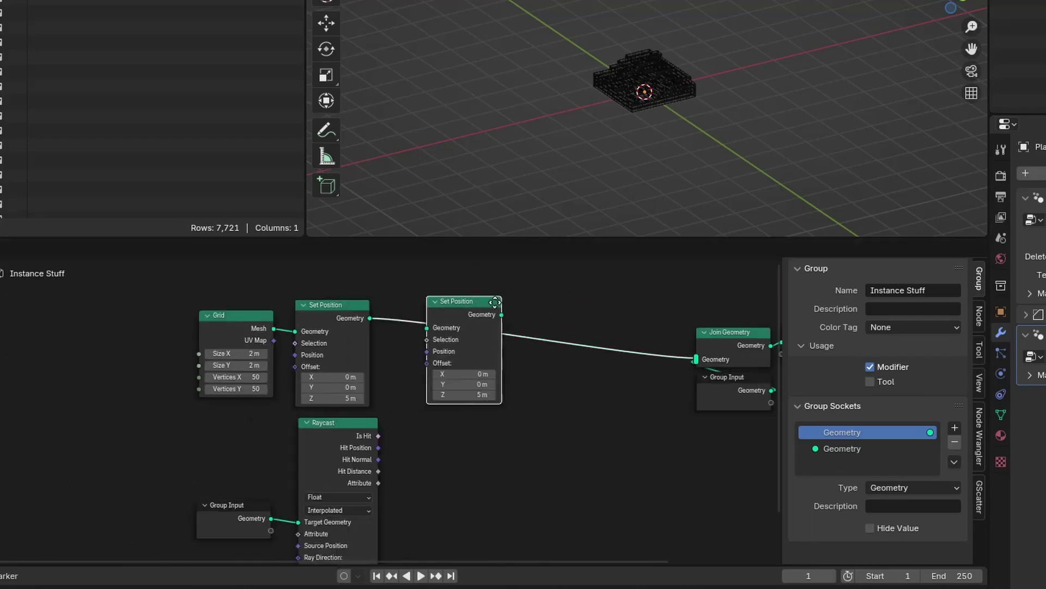
click(526, 294)
drag(477, 357, 479, 340)
click(515, 284)
middle_drag(533, 358, 487, 380)
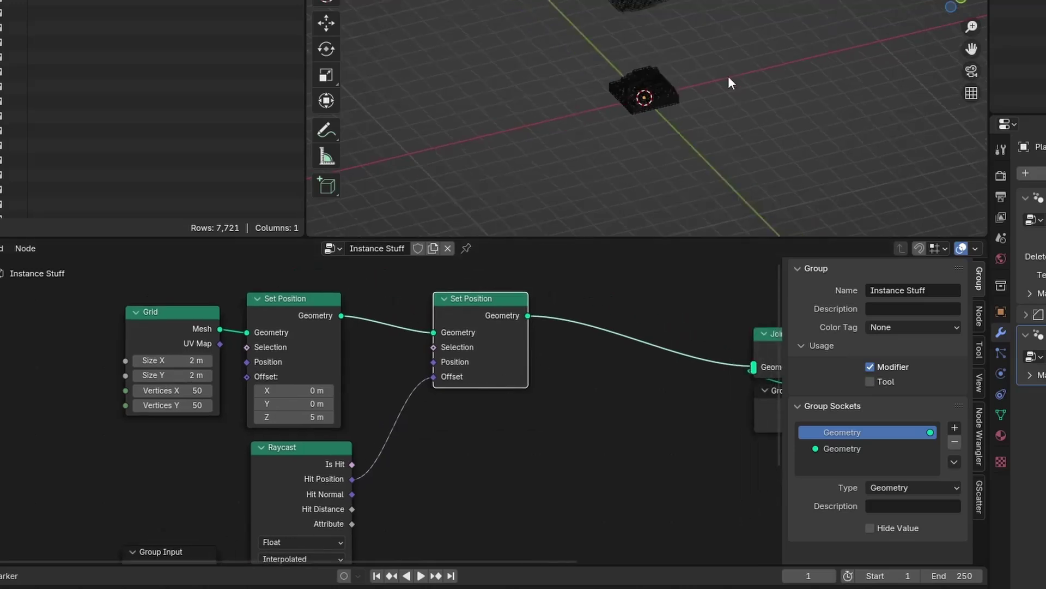
Reconnect the Raycast's Hit Position to the second Set Position's Position input and set that node's Z offset to 0 m.
middle_drag(728, 77, 643, 114)
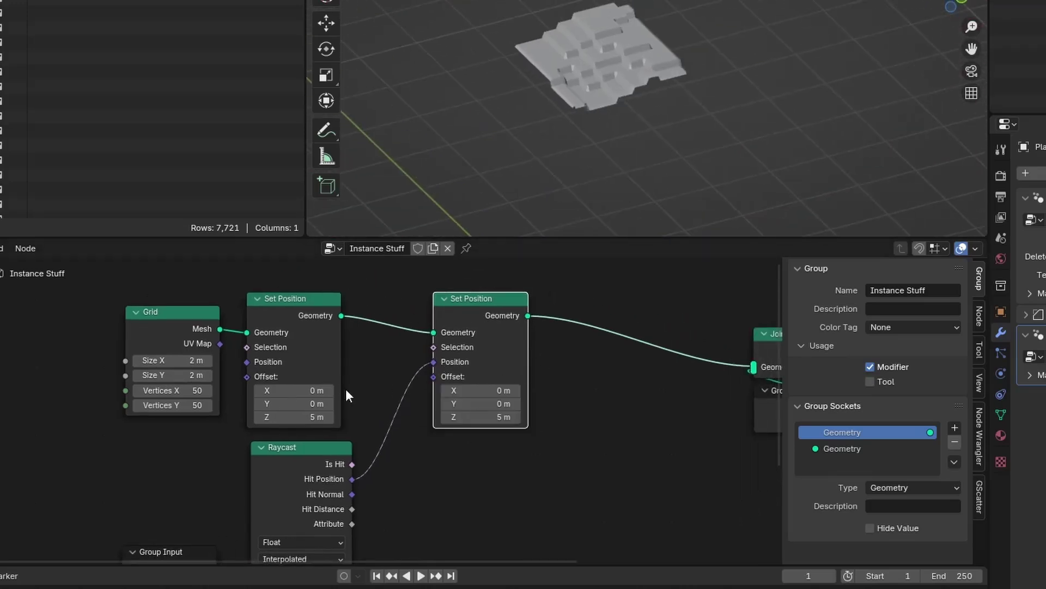
drag(322, 417, 327, 417)
scroll(417, 397, down, 3)
drag(662, 336, 413, 366)
scroll(264, 482, up, 1)
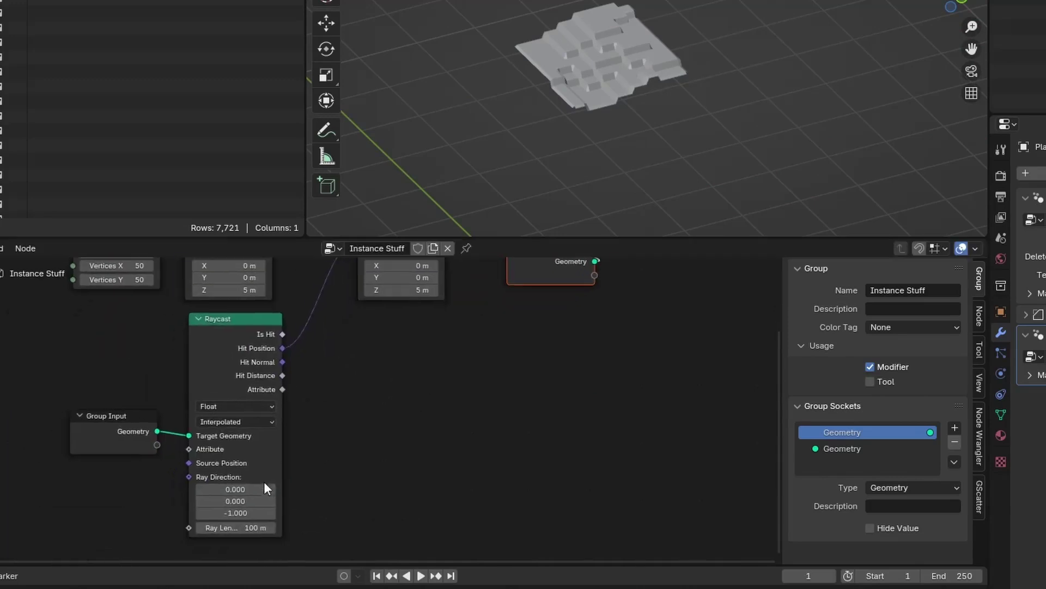
click(131, 430)
middle_drag(158, 407, 264, 540)
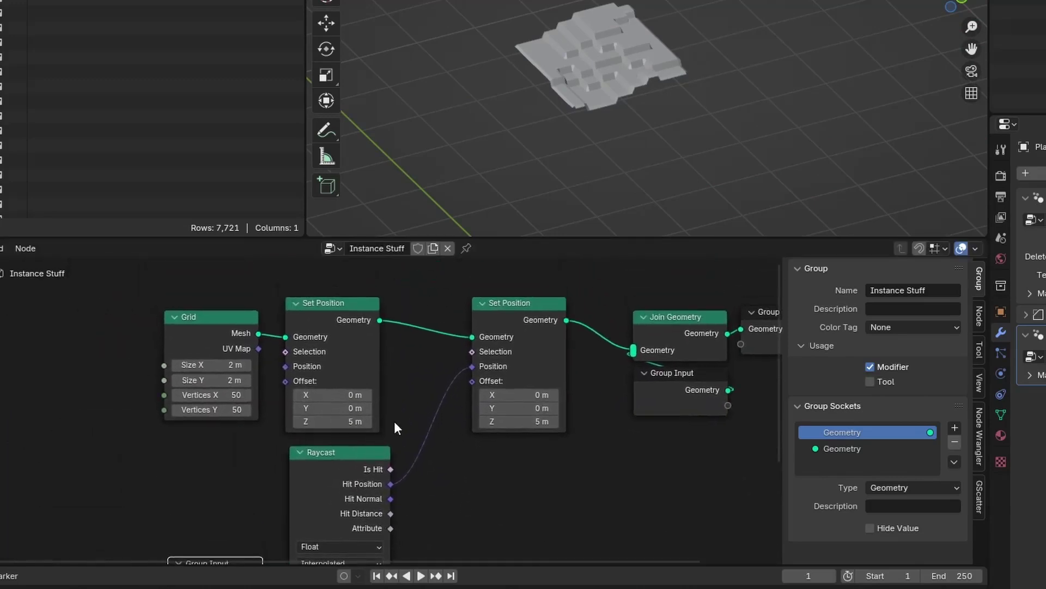
text(0.11)
key(Return)
scroll(684, 57, up, 4)
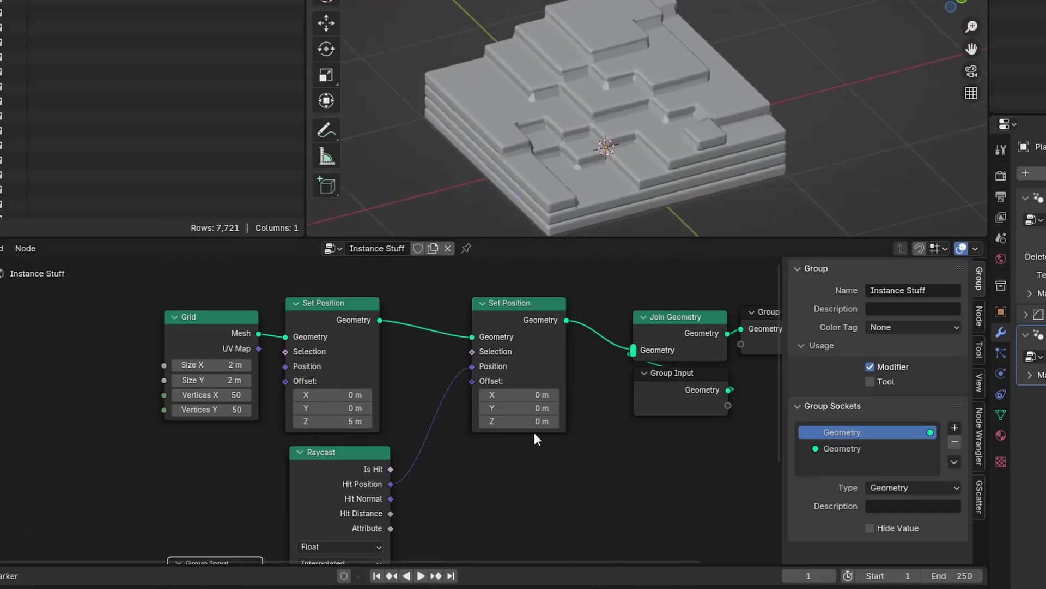
key(BackSpace)
Mute the duplicate Group Input beneath Join Geometry and move the output nodes farther along to make room in the tree.
scroll(559, 422, down, 3)
click(519, 390)
key(m)
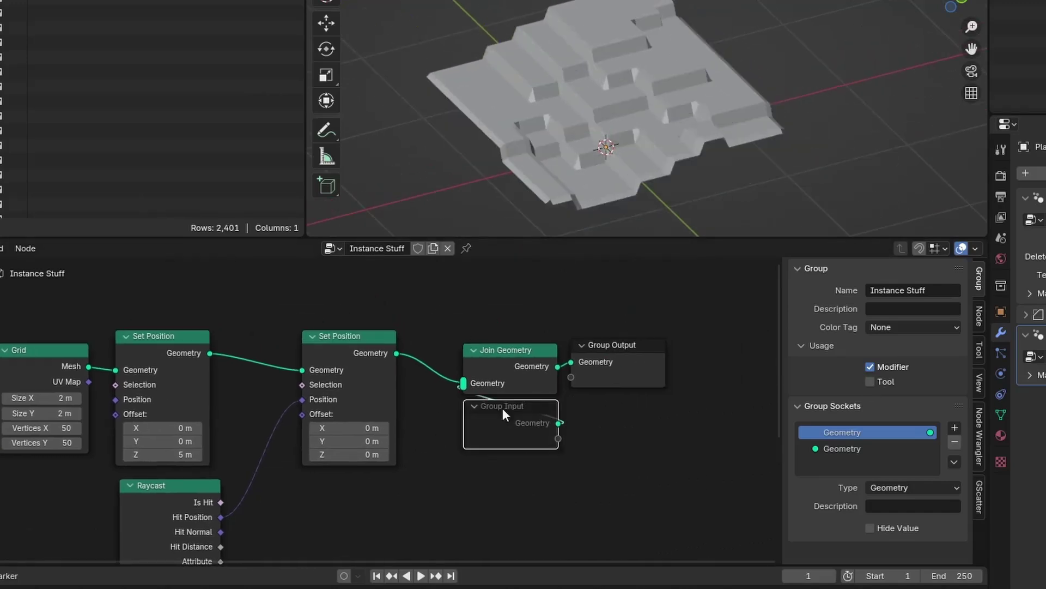
scroll(503, 407, down, 2)
drag(402, 464, 553, 330)
key(g)
click(763, 338)
Stack the Raycast and its Group Input beneath the second Set Position, with that node's unused sockets hidden.
middle_drag(381, 382, 505, 352)
scroll(382, 354, up, 2)
scroll(383, 332, down, 2)
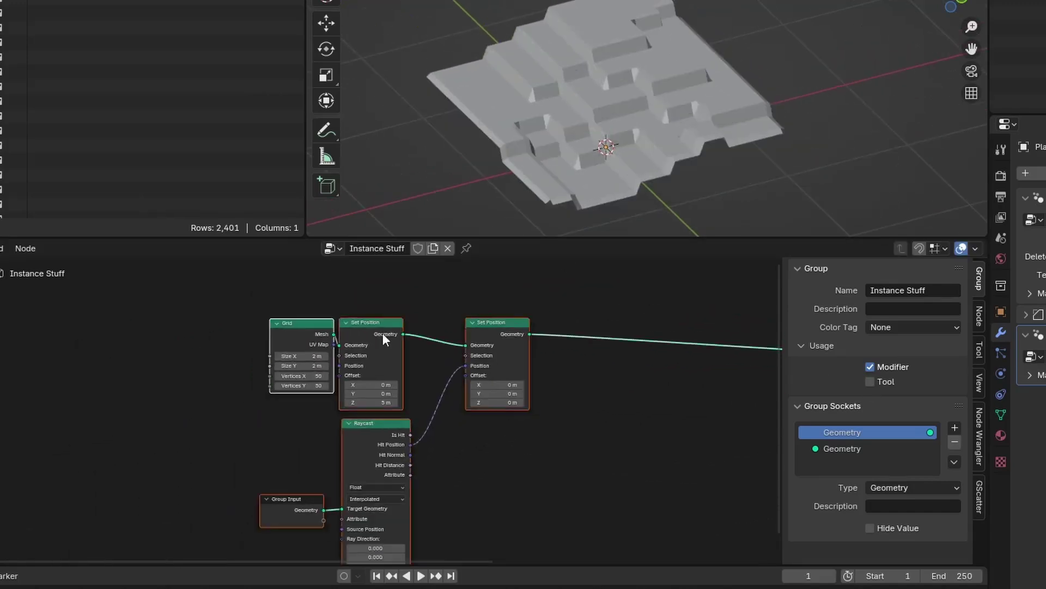
scroll(382, 332, up, 2)
drag(311, 447, 396, 526)
scroll(413, 459, up, 2)
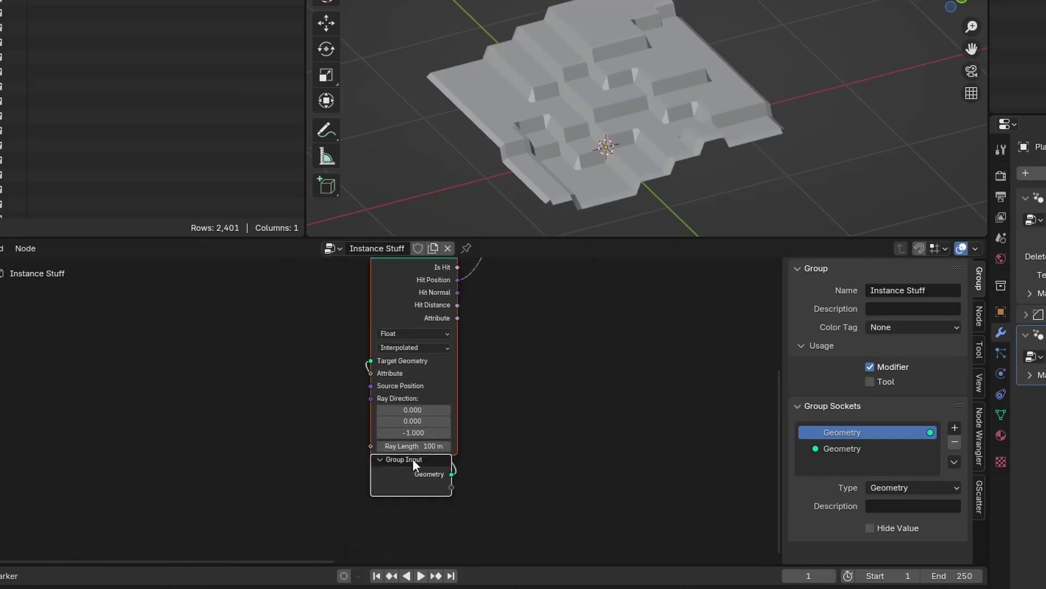
scroll(427, 469, down, 2)
drag(409, 401, 550, 353)
click(488, 326)
drag(473, 399, 475, 342)
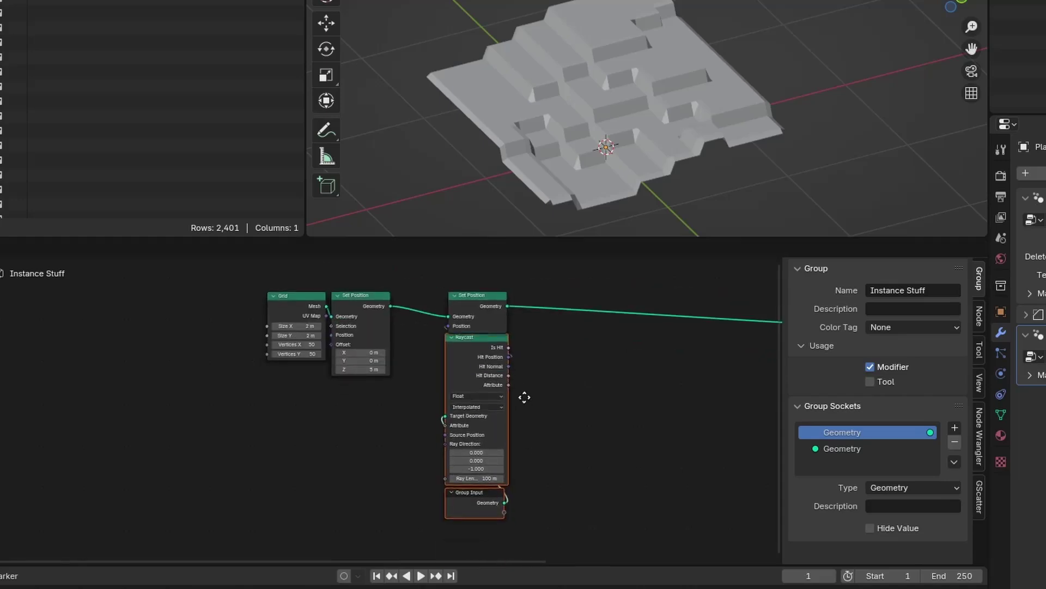
Frame the second Set Position, Raycast and Group Input nodes and label the frame "Align mesh to the terrain shape".
drag(416, 532, 526, 284)
key(ctrl+j)
key(F2)
text(align)
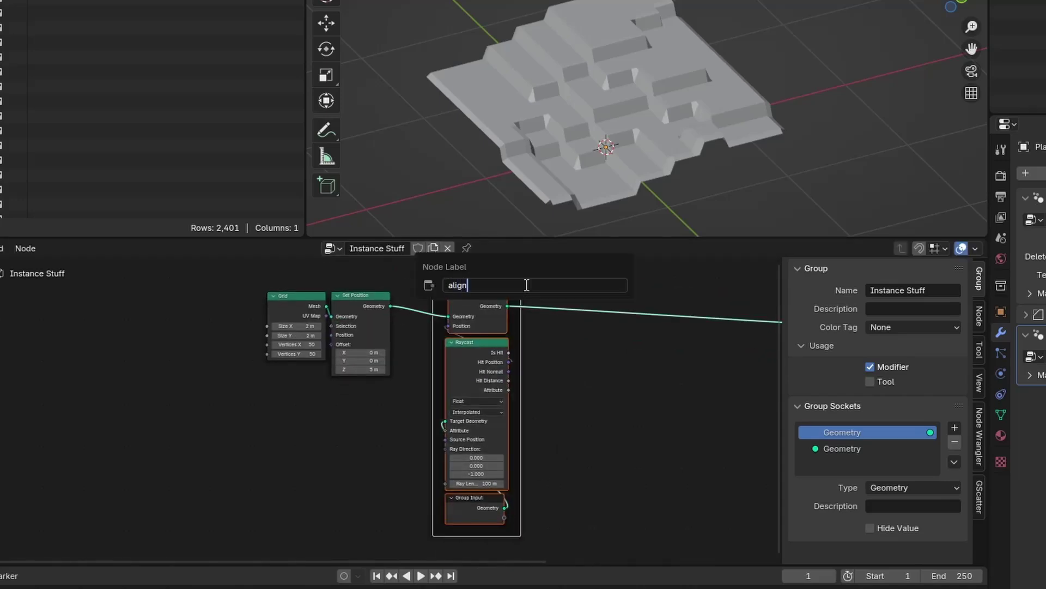
text( mesh to the terrain shape)
key(Return)
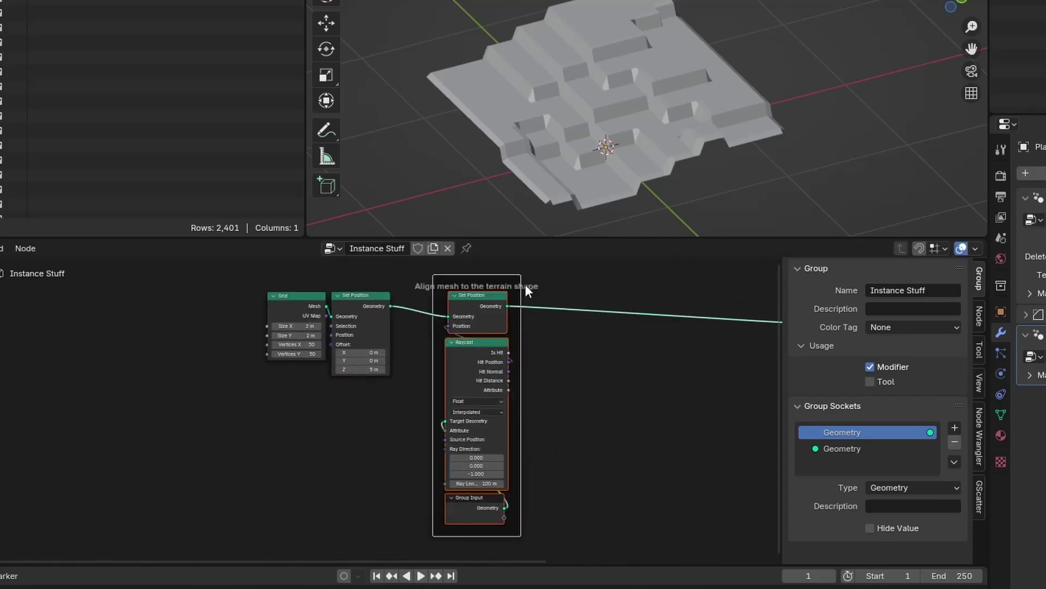
Frame the Grid and first Set Position nodes together and label the frame "create grid".
scroll(525, 284, up, 1)
drag(303, 469, 407, 354)
key(ctrl+j)
key(F2)
text(create grid)
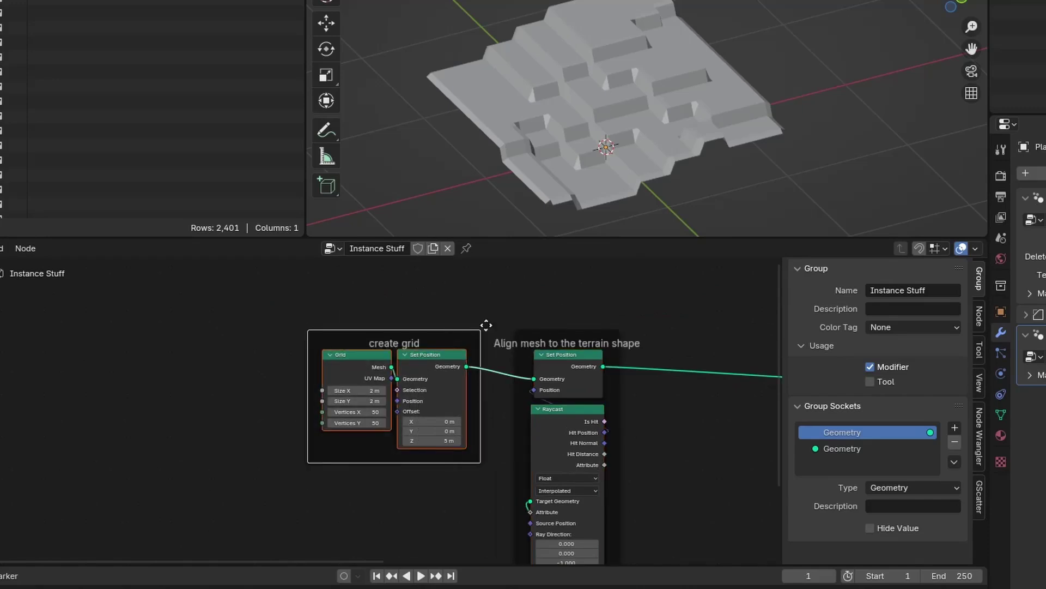
Add a Delete Geometry node in the space between the terrain alignment frame and Join Geometry.
middle_drag(486, 325, 163, 426)
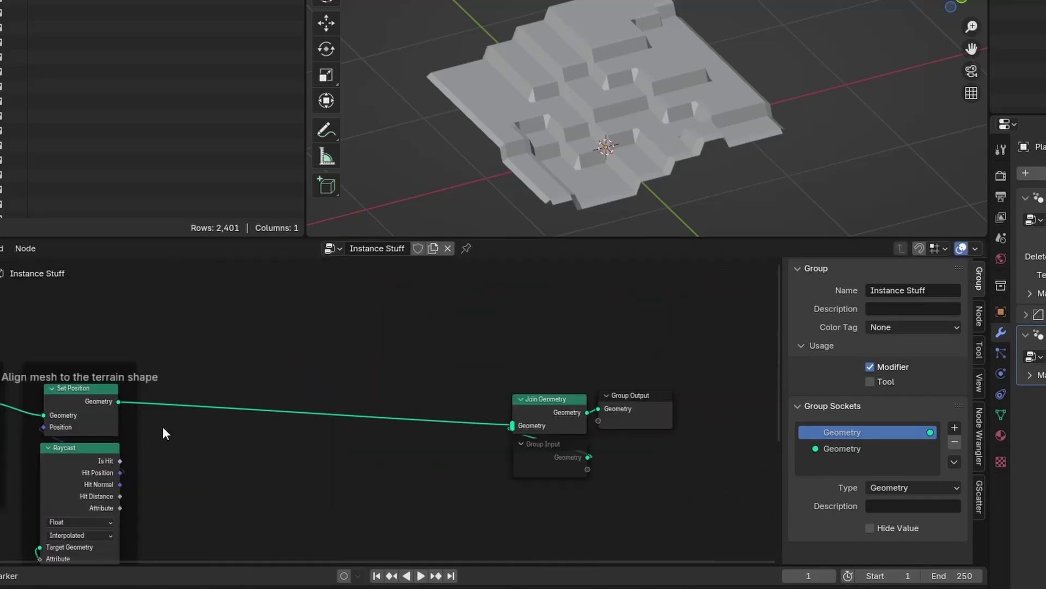
key(shift+a)
text(delete)
key(Down)
key(Return)
click(369, 436)
middle_drag(369, 436, 349, 367)
Add a Compare node below Delete Geometry and configure it as Vector, Element-Wise, Not Equal.
key(shift+a)
text(great)
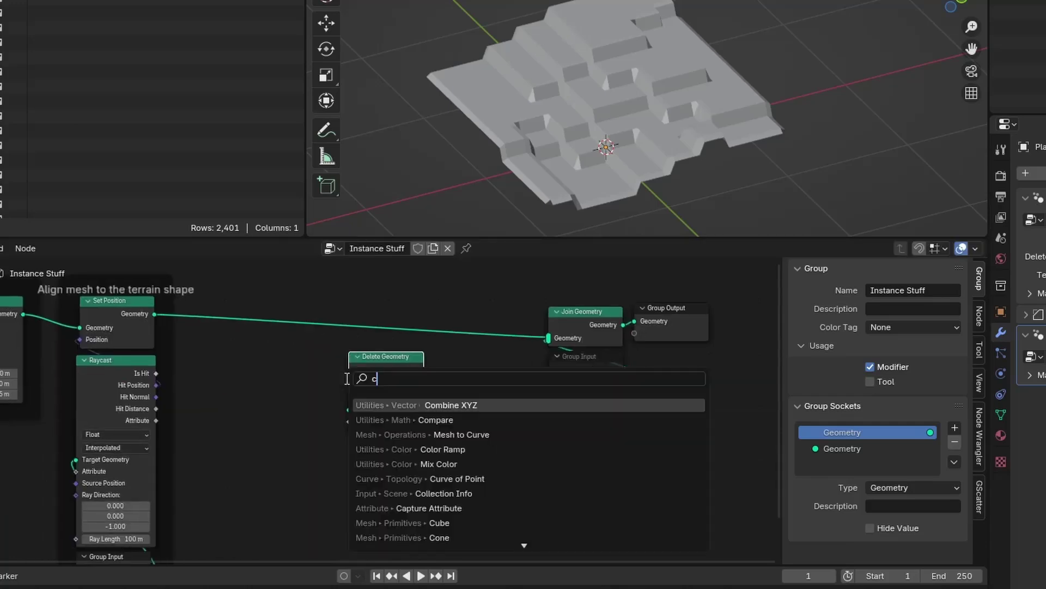
key(Return)
click(363, 466)
middle_drag(362, 466, 421, 333)
key(shift+a)
key(Escape)
click(454, 364)
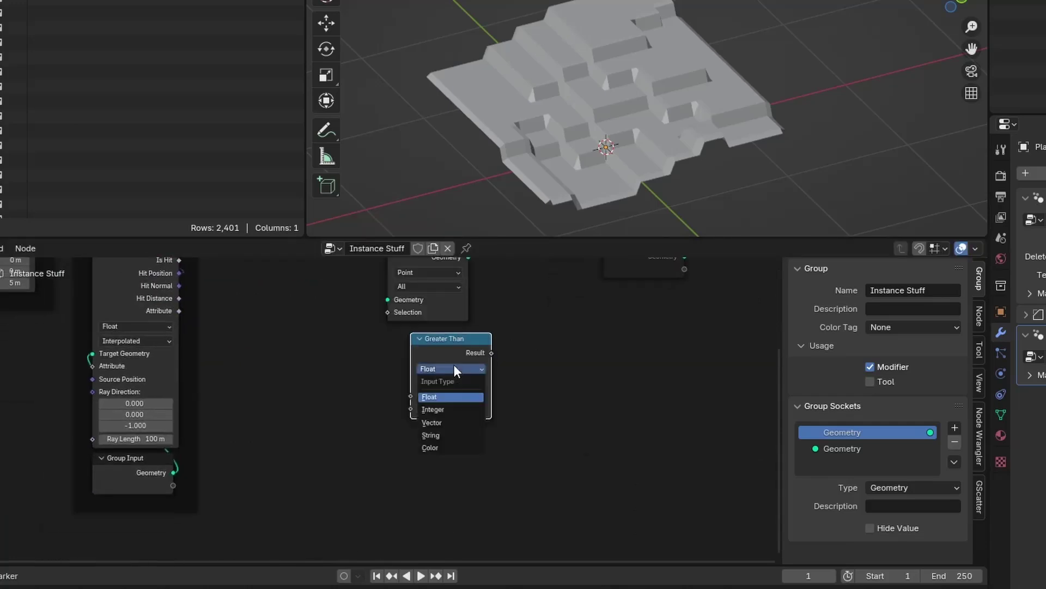
click(444, 397)
click(466, 370)
click(479, 465)
Add a Normal node, connect it to the Compare node's A input and place it beneath that node.
key(shift+a)
mouse_move(423, 412)
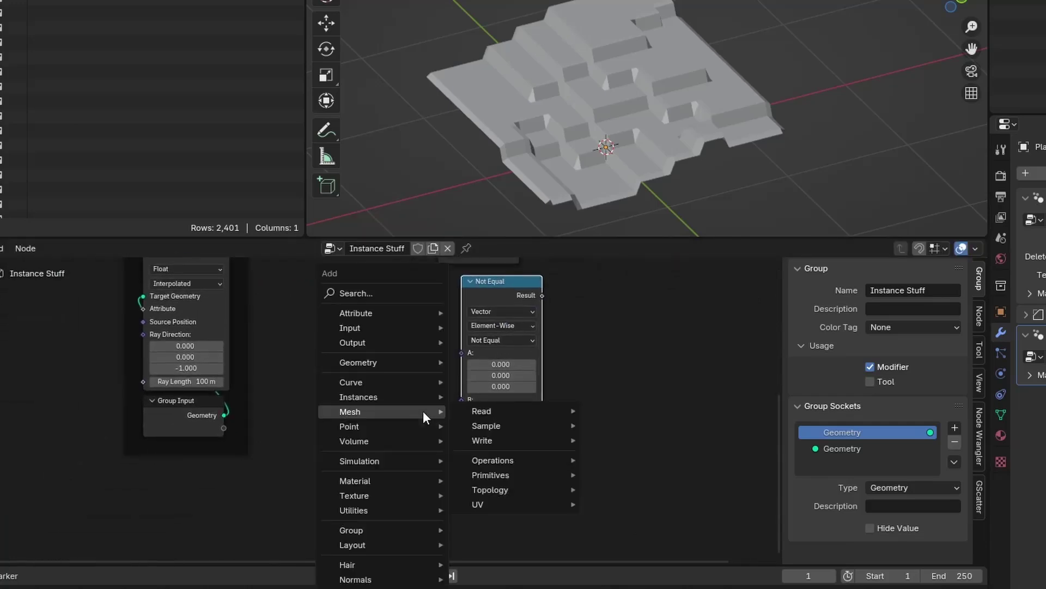
text(normal)
key(Return)
click(340, 382)
drag(419, 403, 462, 353)
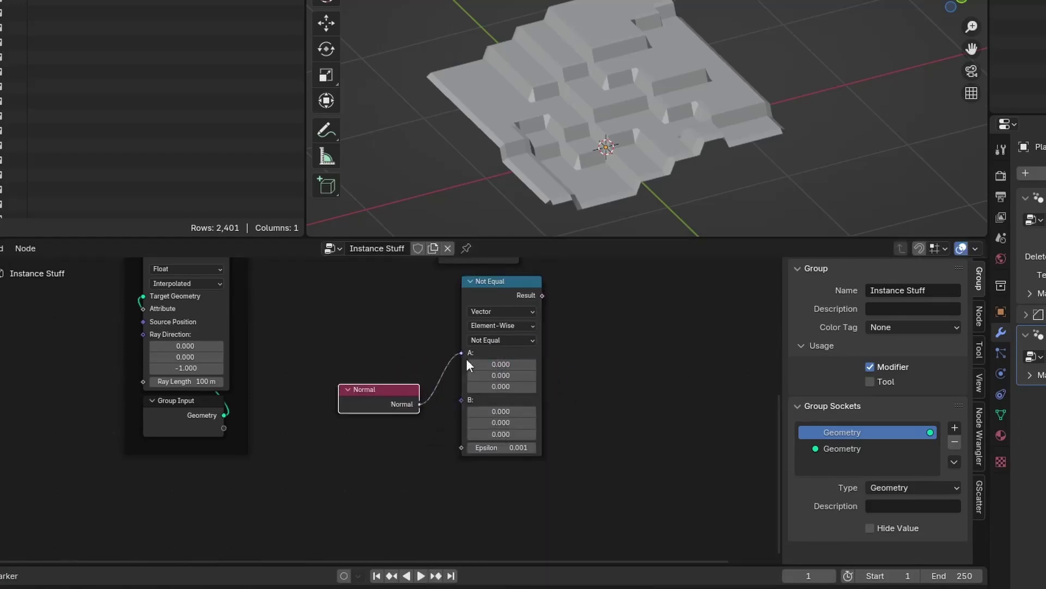
drag(402, 387, 525, 432)
Connect the Compare node's Result to Delete Geometry's Selection.
scroll(525, 426, up, 1)
drag(563, 329, 370, 314)
shift+scroll(472, 399, up, 4)
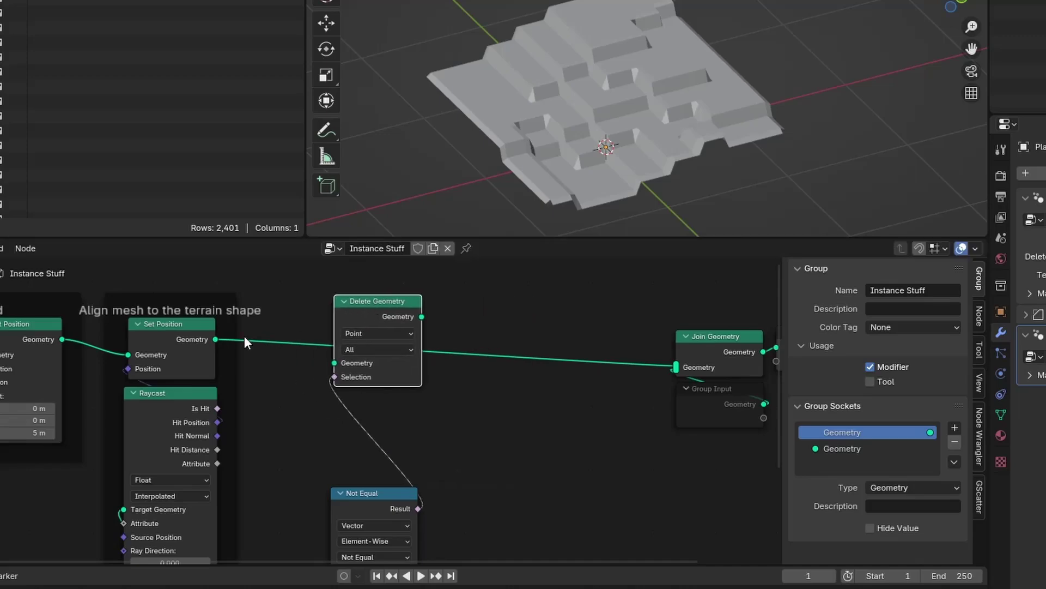
Stack the Compare and Normal nodes under Delete Geometry and wire Delete Geometry between Set Position and Join Geometry.
scroll(372, 434, down, 3)
drag(349, 465, 343, 376)
drag(334, 506, 338, 461)
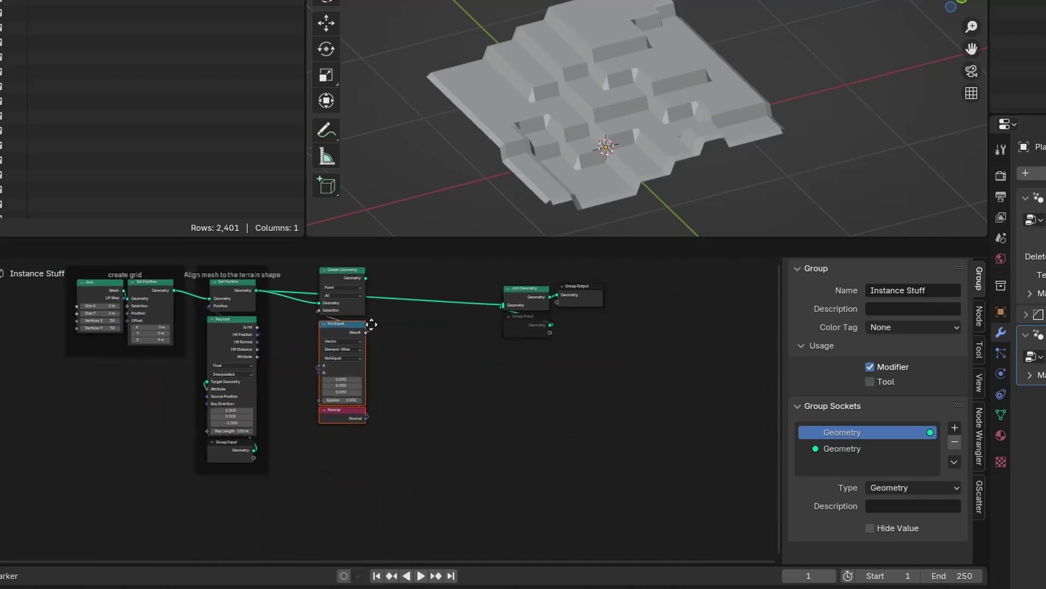
scroll(354, 366, up, 2)
drag(544, 401, 489, 388)
scroll(400, 371, down, 3)
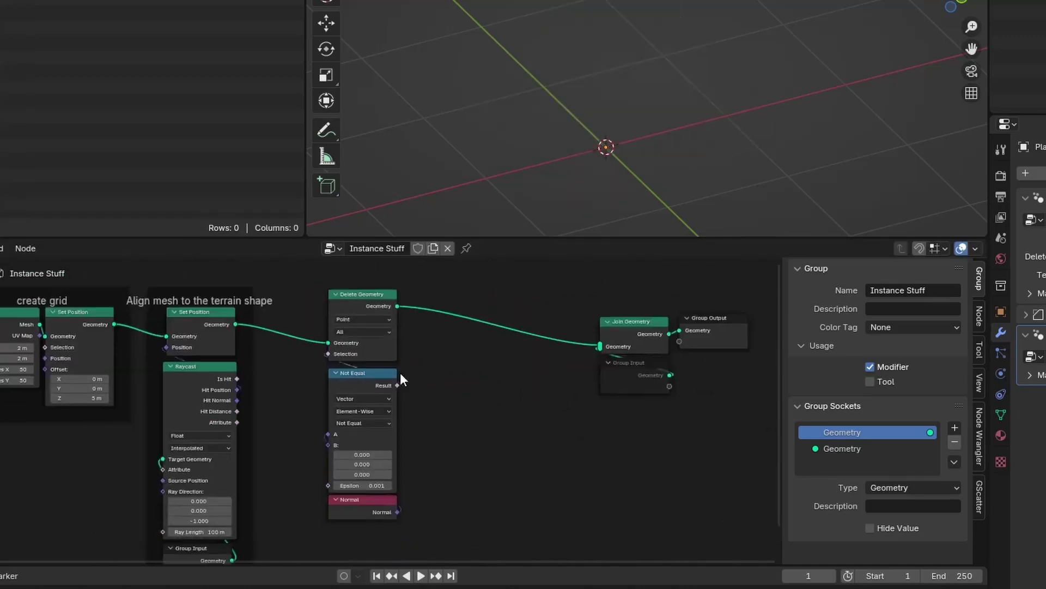
Set the Z component of the Compare node's B vector to 1.
scroll(384, 407, up, 2)
click(417, 443)
text(1)
key(Return)
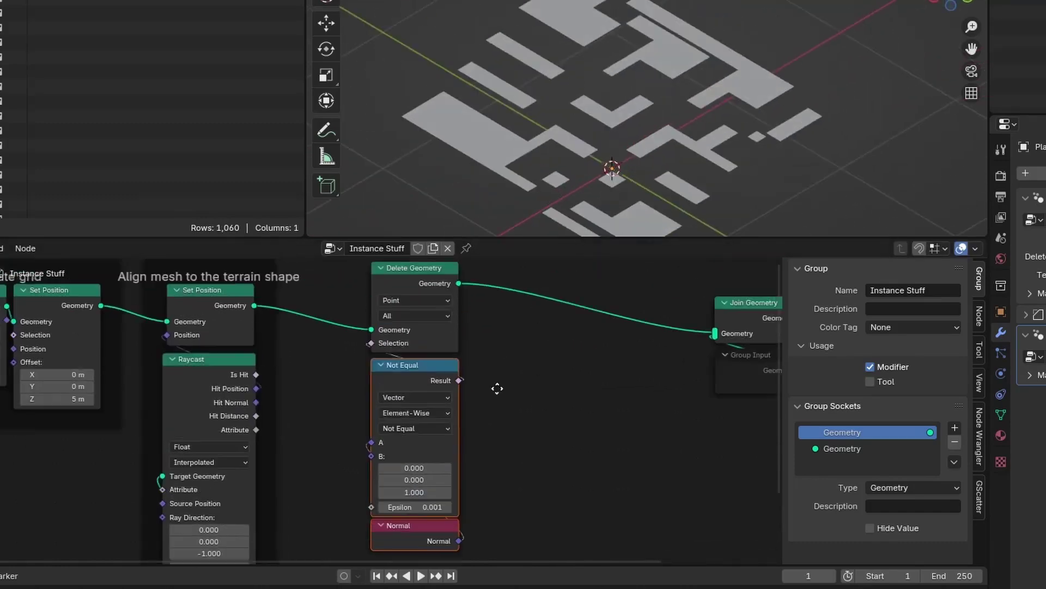
Mute and unmute Delete Geometry to compare the mesh with and without the deletion.
click(424, 283)
key(m)
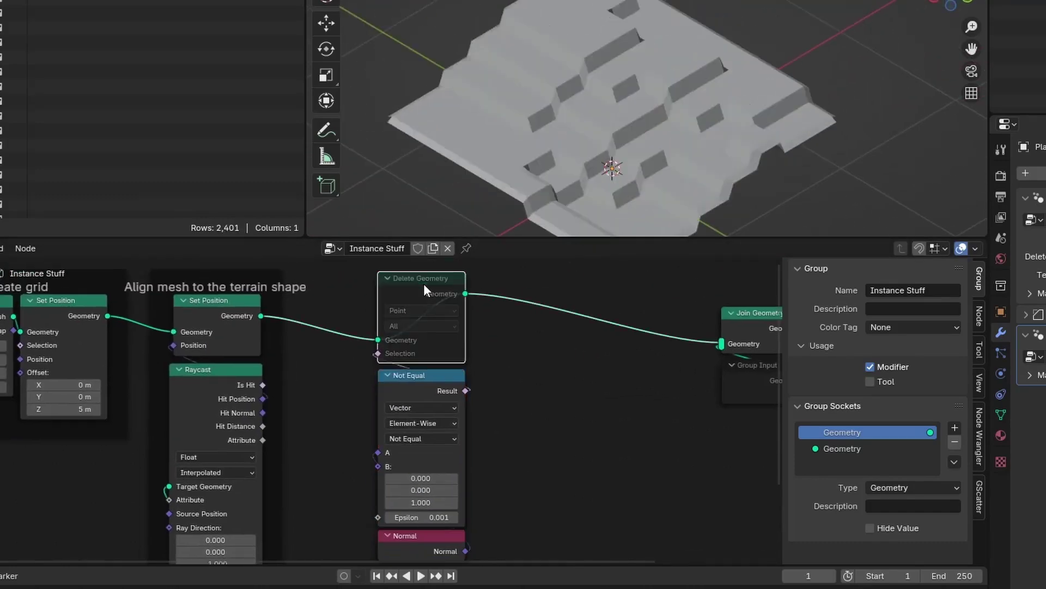
key(m)
Set the Compare node's Epsilon to 0.1.
drag(419, 517, 463, 517)
text(0.1)
key(Return)
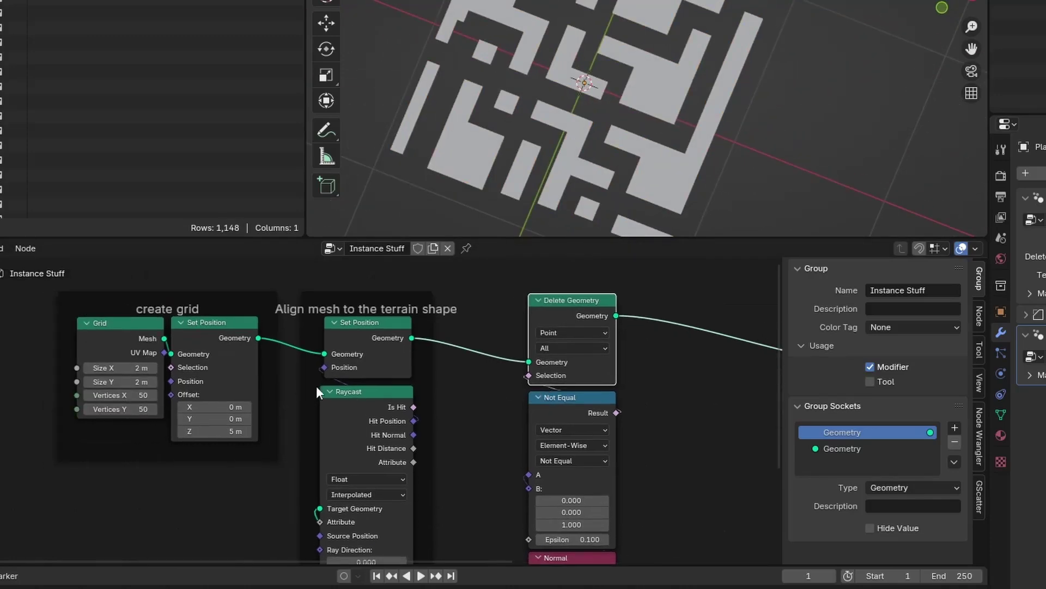
Add a Value node ahead of the "create grid" frame and label it Size.
middle_drag(316, 386, 479, 422)
key(shift+a)
text(va)
key(Return)
click(229, 407)
key(F2)
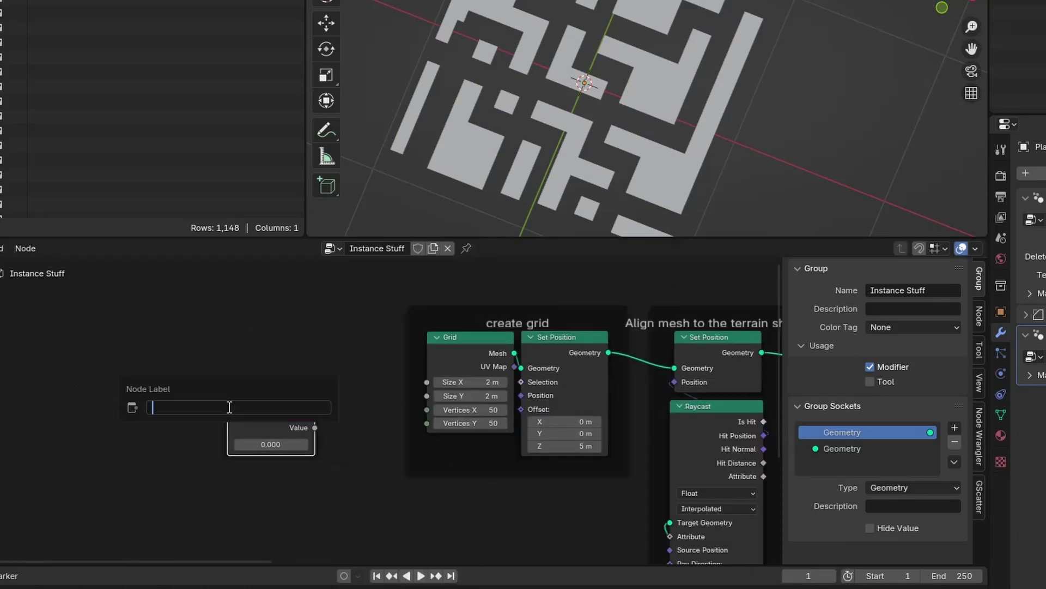
Enable a custom colour on the Size node and sample the red from its own header.
click(979, 315)
click(817, 355)
click(872, 374)
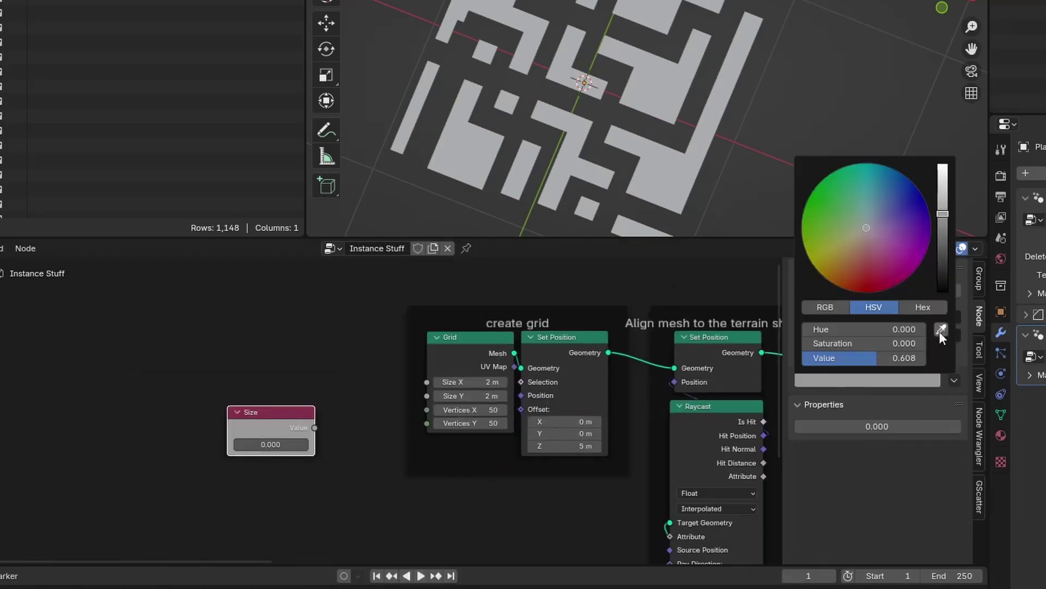
click(941, 329)
click(299, 409)
click(902, 380)
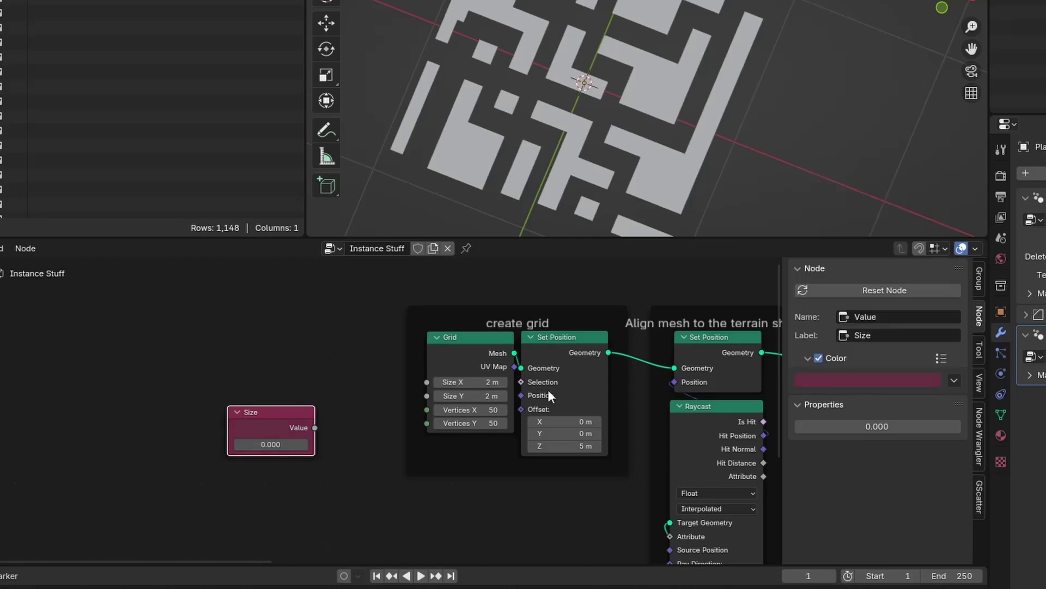
click(941, 359)
click(941, 359)
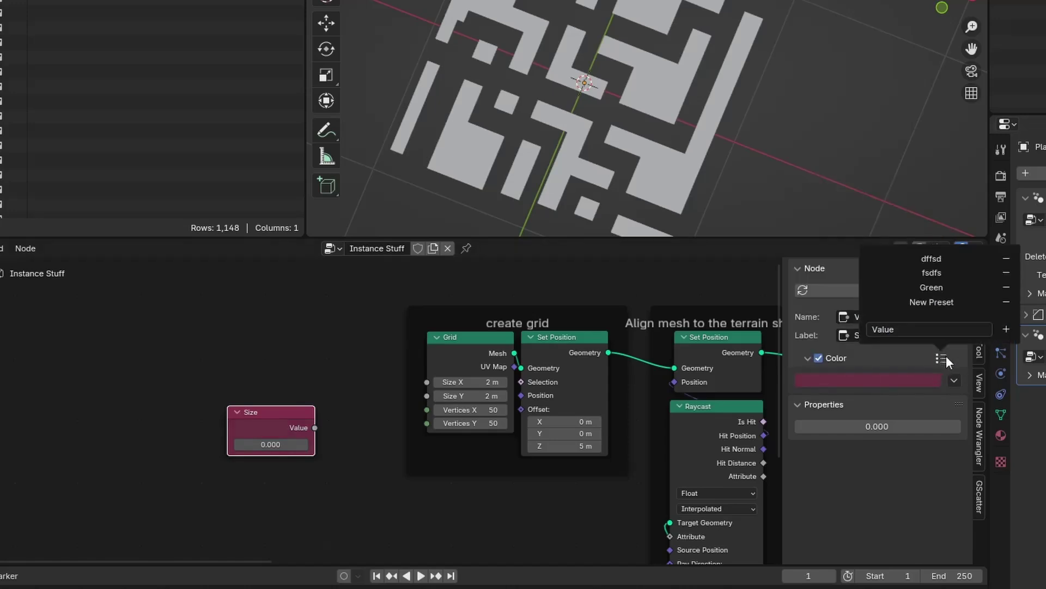
Move the Size node beneath the Grid inside its frame and connect it to Size X and Size Y.
key(g)
scroll(429, 380, up, 1)
click(639, 451)
drag(548, 471, 448, 378)
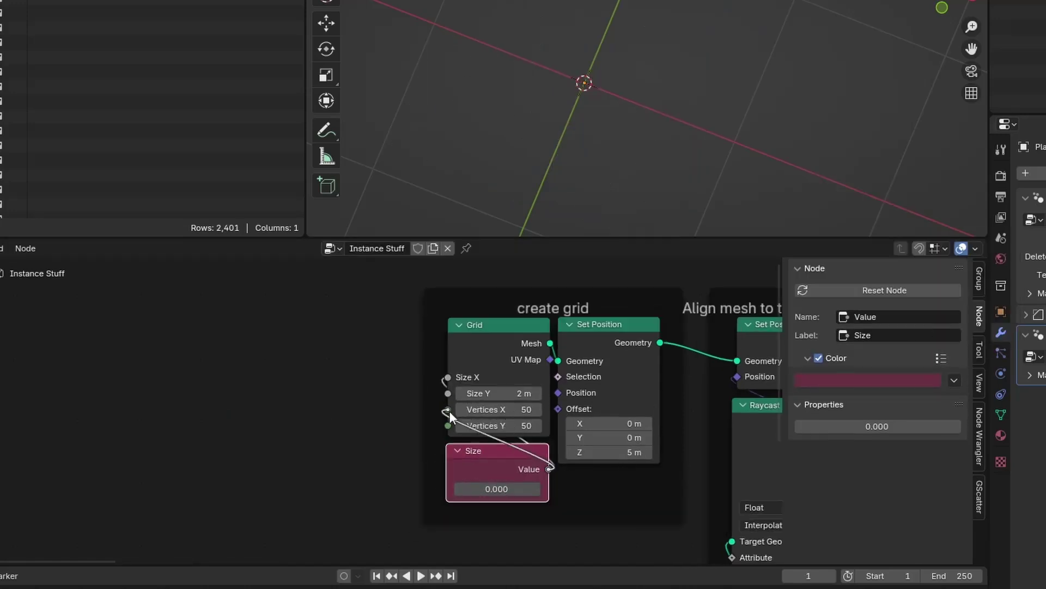
Try 1.68 as the Size node's value and settle on 1.75.
key(BackSpace)
text(1.68)
key(Return)
click(524, 489)
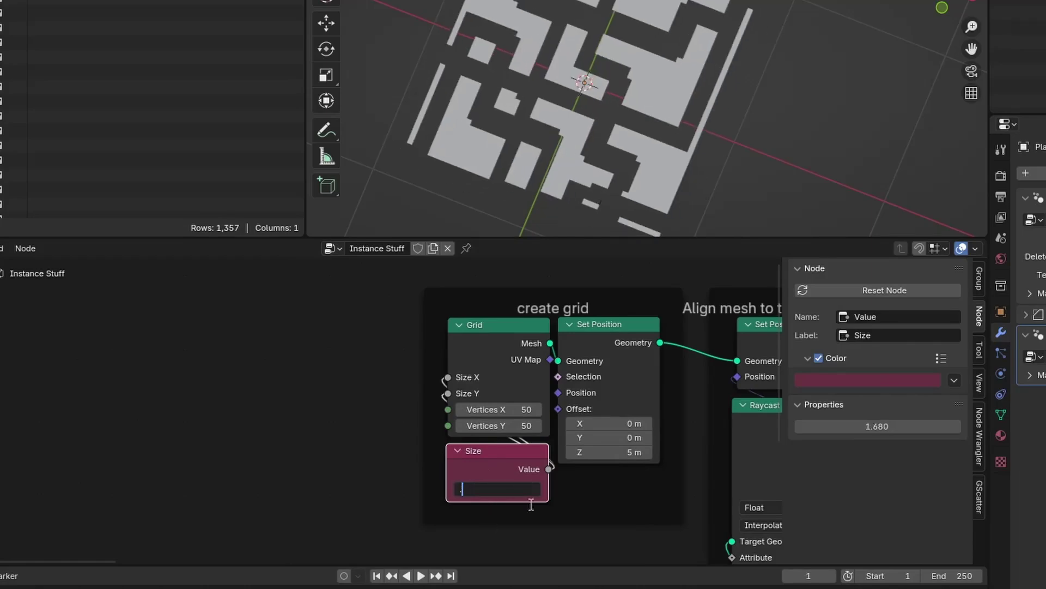
text(1.75)
key(Return)
Frame the Delete Geometry, Compare and Normal nodes and label the frame "Delete Faces not facing up".
scroll(529, 416, down, 3)
scroll(528, 417, up, 3)
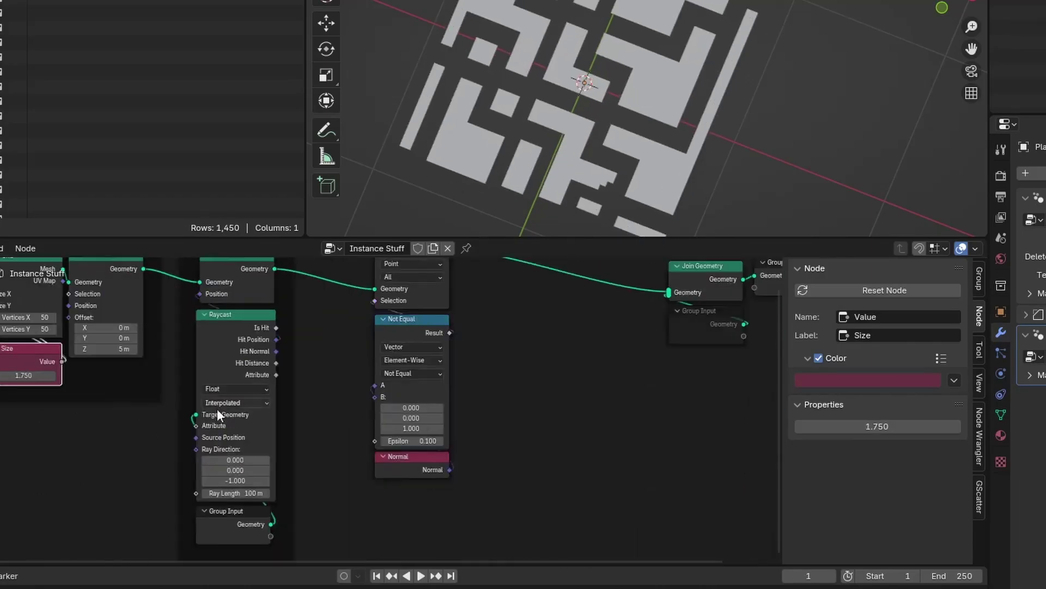
middle_drag(554, 433, 391, 432)
scroll(391, 432, down, 2)
key(ctrl+j)
key(F2)
text(Delete Faces)
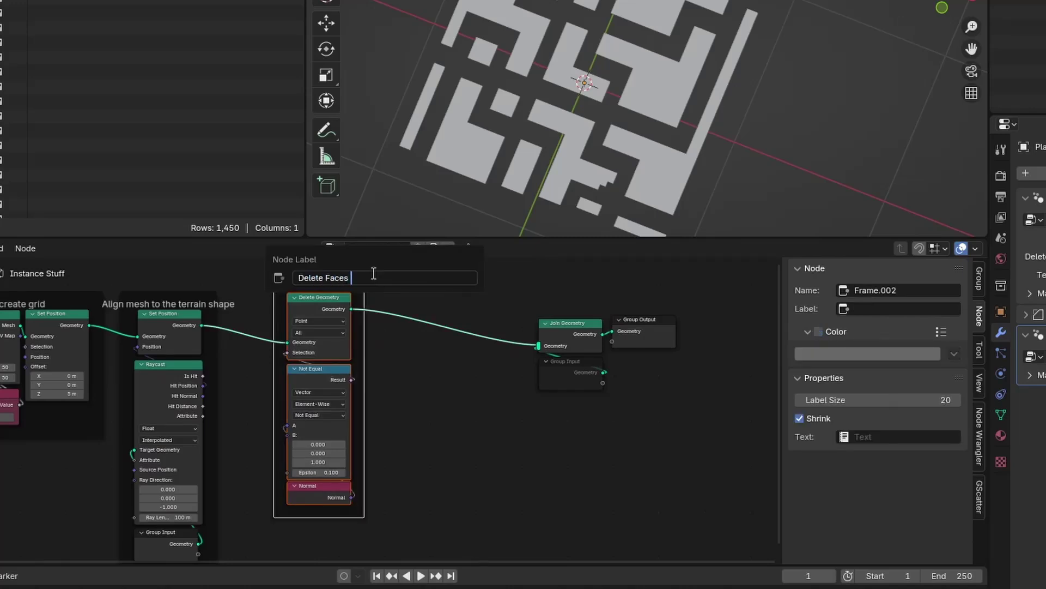
text( not fasing)
key(BackSpace)
key(BackSpace)
key(BackSpace)
key(BackSpace)
key(BackSpace)
text(cing up)
key(Return)
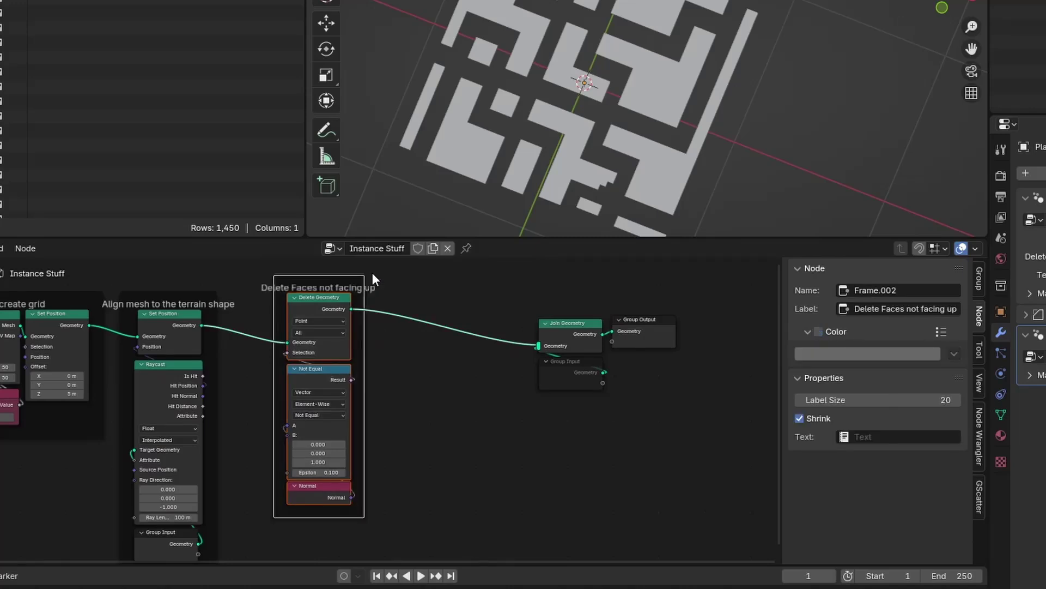
Change Delete Geometry's domain to Face and inspect the remaining surface patches.
scroll(371, 273, up, 2)
click(367, 333)
click(366, 362)
middle_drag(627, 137, 606, 69)
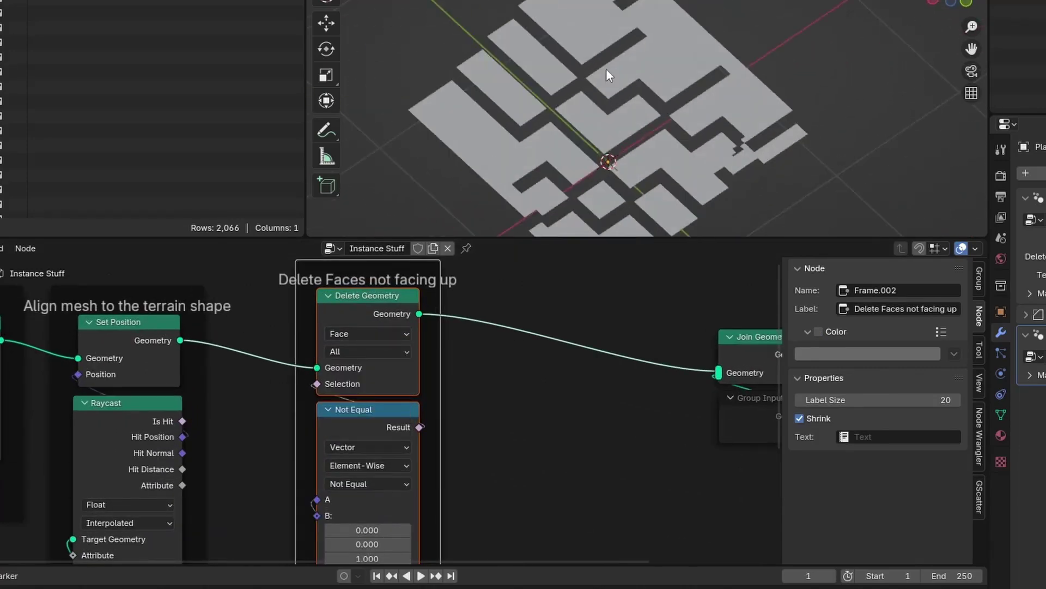
Move Join Geometry, its Group Input and the Group Output farther away from the Delete Geometry frame.
middle_drag(651, 484, 407, 433)
scroll(406, 433, down, 3)
drag(409, 478, 513, 381)
key(g)
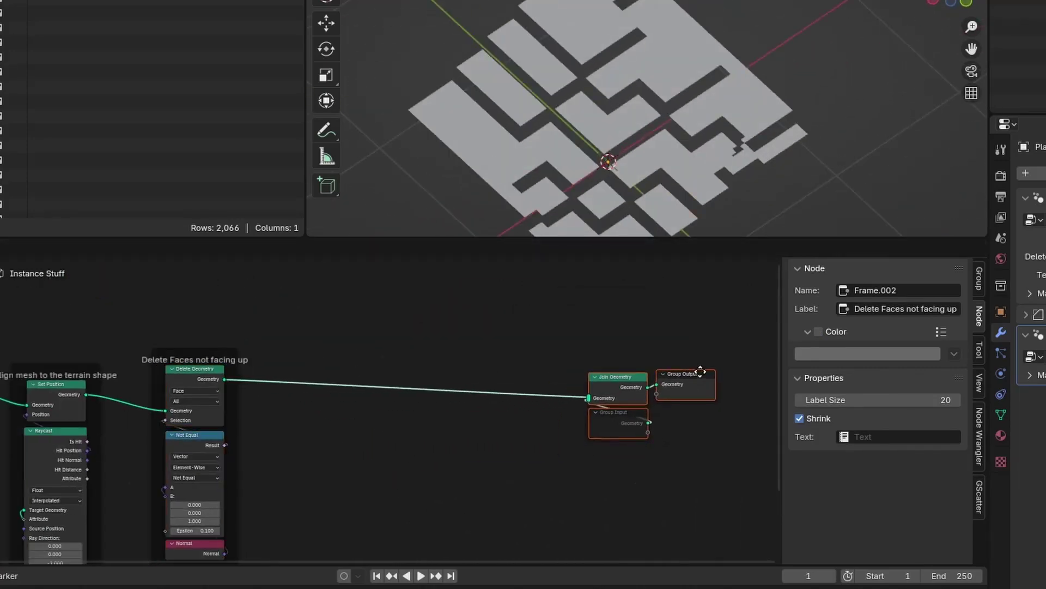
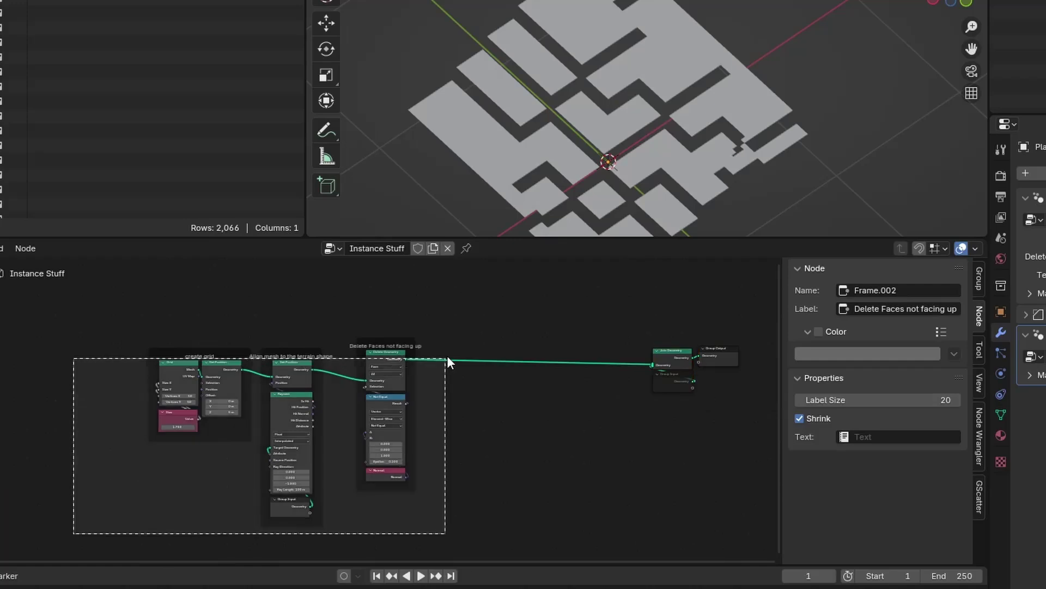
Insert a Distribute Points on Faces node between Delete Geometry and Join Geometry.
key(shift+a)
key(Return)
click(439, 342)
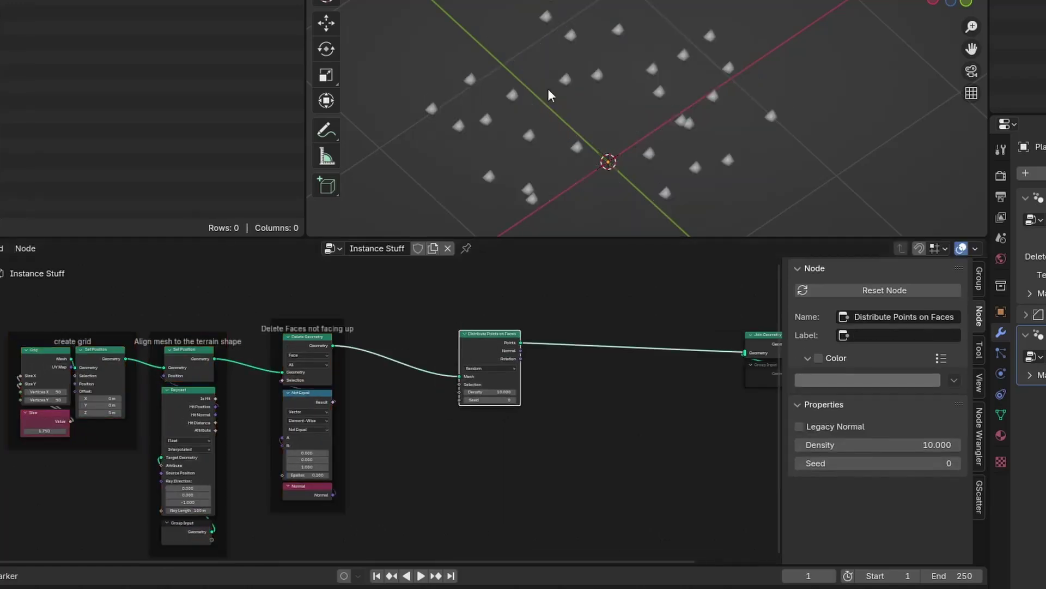
Insert a Merge by Distance node with a distance of 0.3 m after Distribute Points on Faces and reposition both nodes.
scroll(545, 350, up, 3)
key(shift+a)
text(merge)
key(Return)
click(556, 339)
click(598, 406)
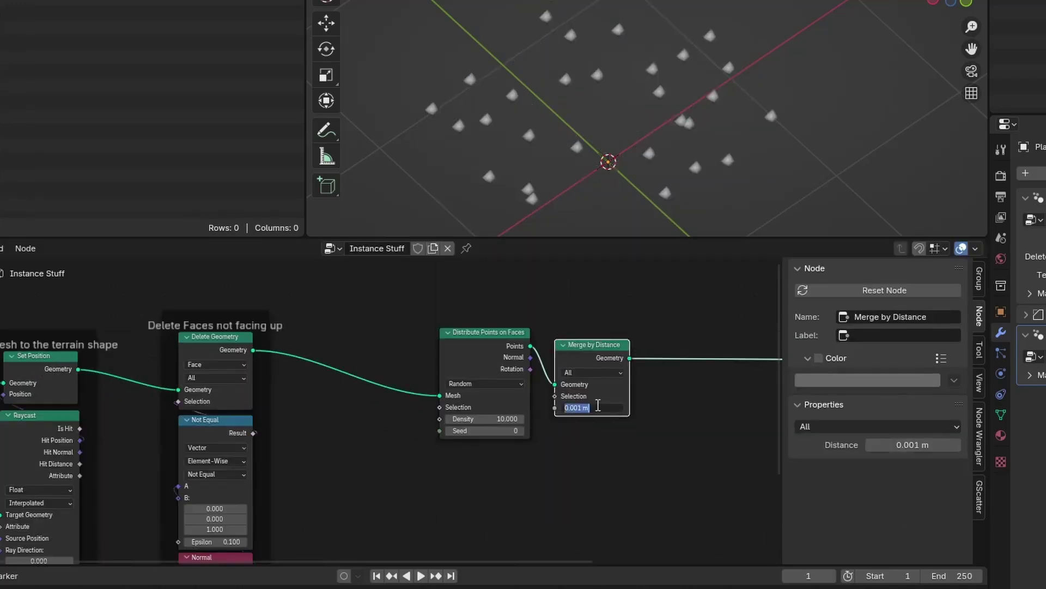
shift+click(485, 332)
key(g)
click(555, 346)
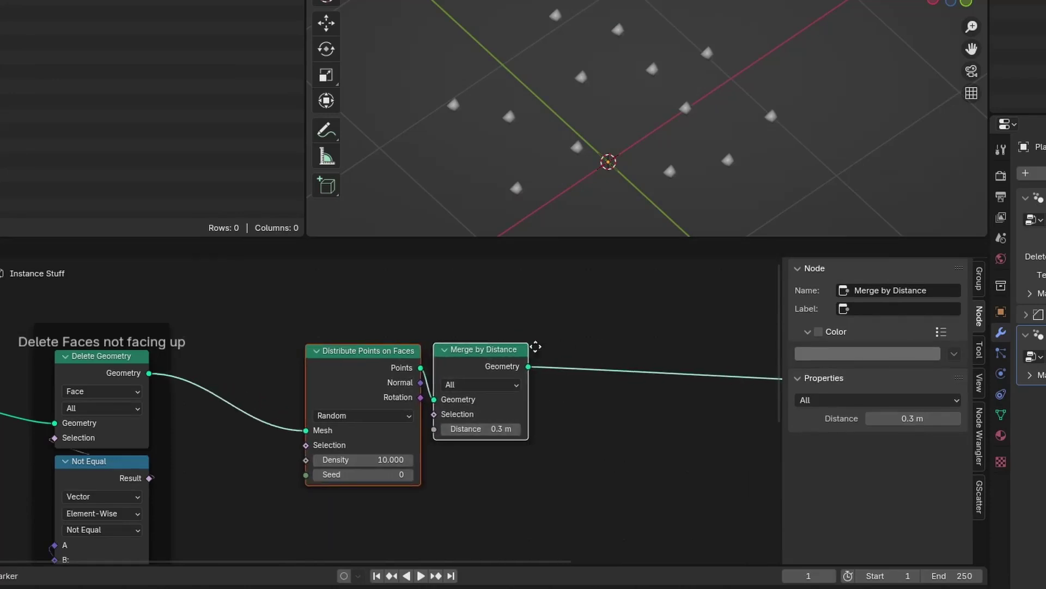
Insert an Integer Store Named Attribute node on the Point domain between Merge by Distance and Join Geometry.
key(shift+a)
text(st)
key(Return)
click(480, 382)
click(478, 363)
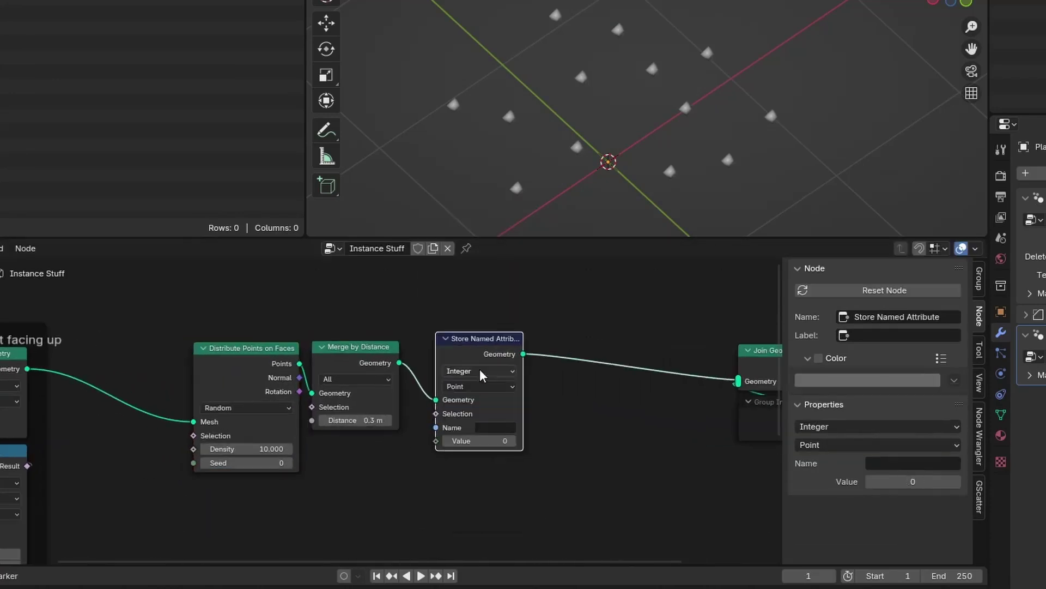
click(479, 380)
Give the Store Named Attribute node a dark blue custom color and save it as the color preset "Special Attribute".
click(868, 380)
click(867, 380)
drag(943, 180, 942, 267)
click(938, 358)
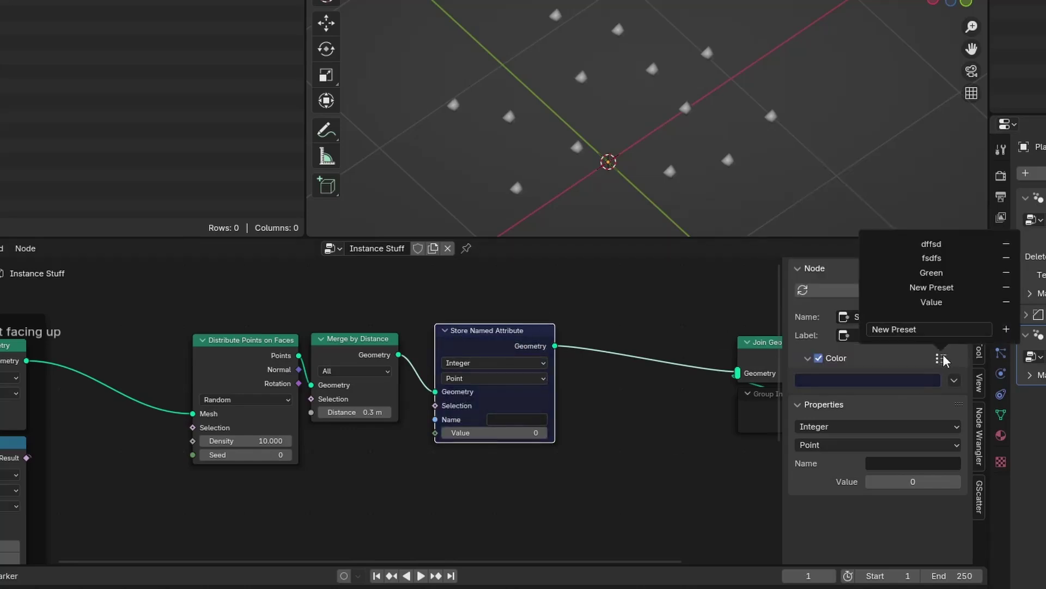
text(Special Attribute)
key(Return)
Add an Integer Random Value node with Min 1 and Max 3 and feed it into Store Named Attribute's Value.
scroll(570, 470, up, 2)
key(shift+a)
text(random value)
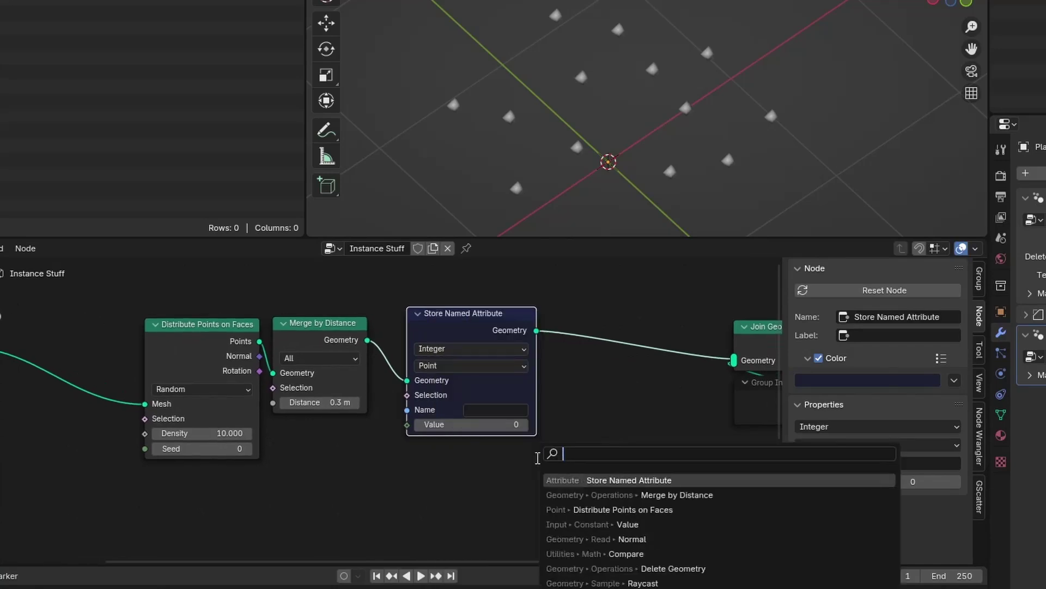
key(Return)
click(410, 419)
click(469, 463)
text(1)
key(Tab)
text(3)
key(Return)
drag(461, 425, 409, 385)
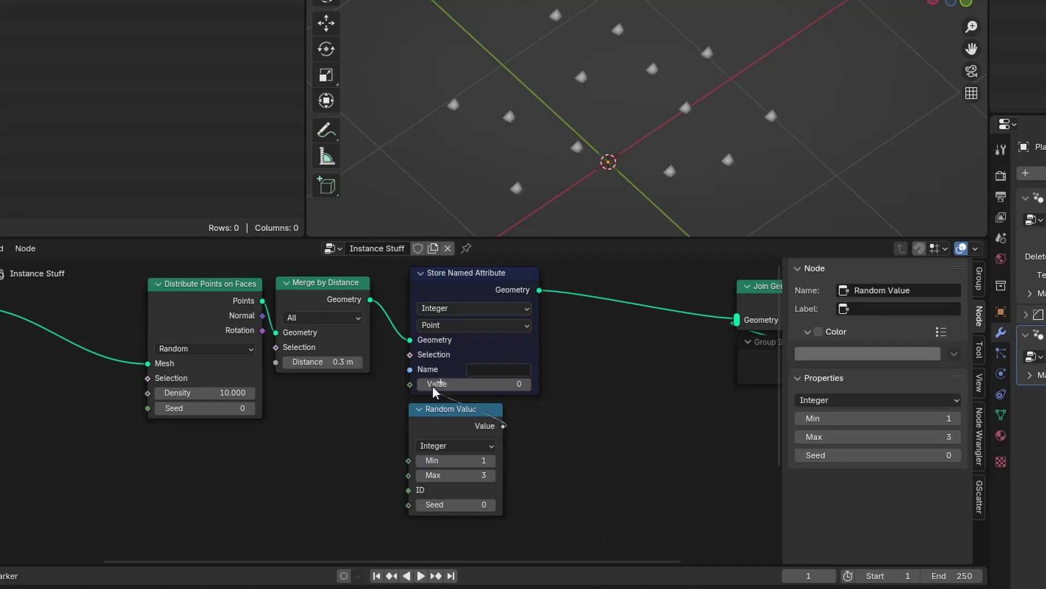
Name the stored attribute item_ID.
middle_drag(467, 398, 398, 424)
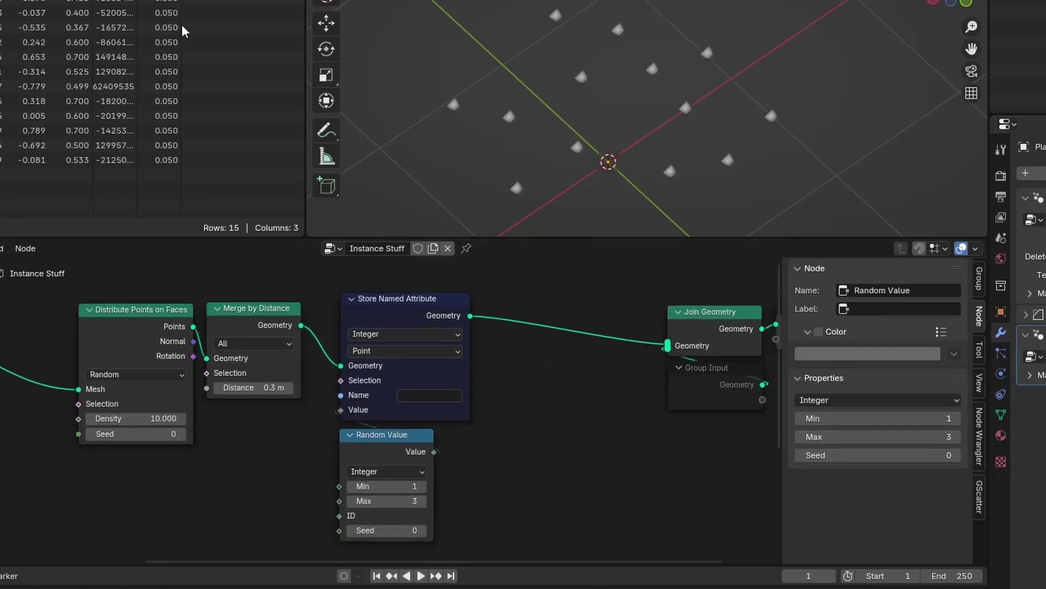
click(417, 396)
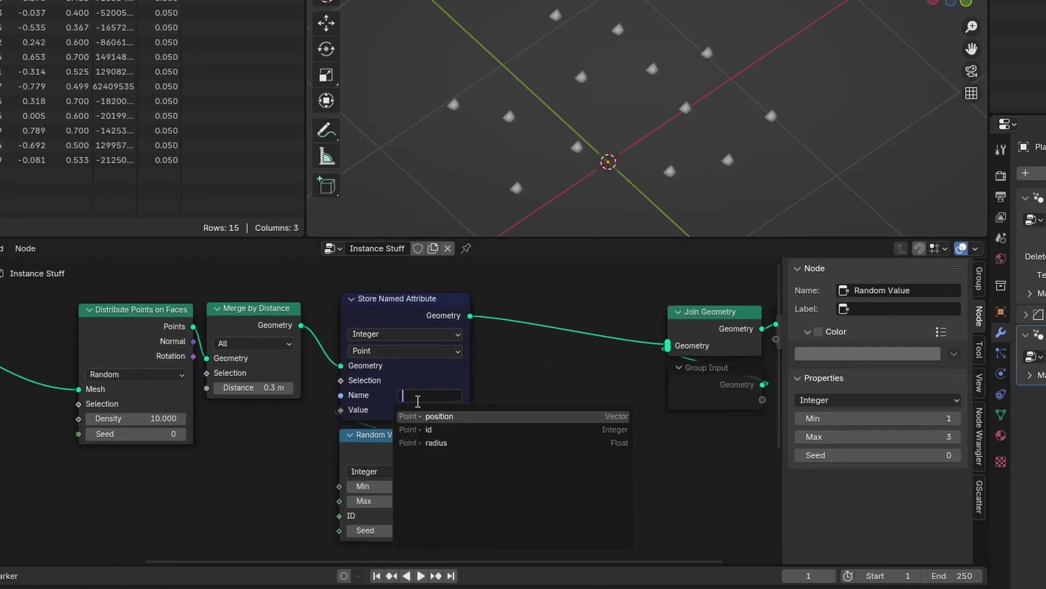
text(item_ID)
key(Return)
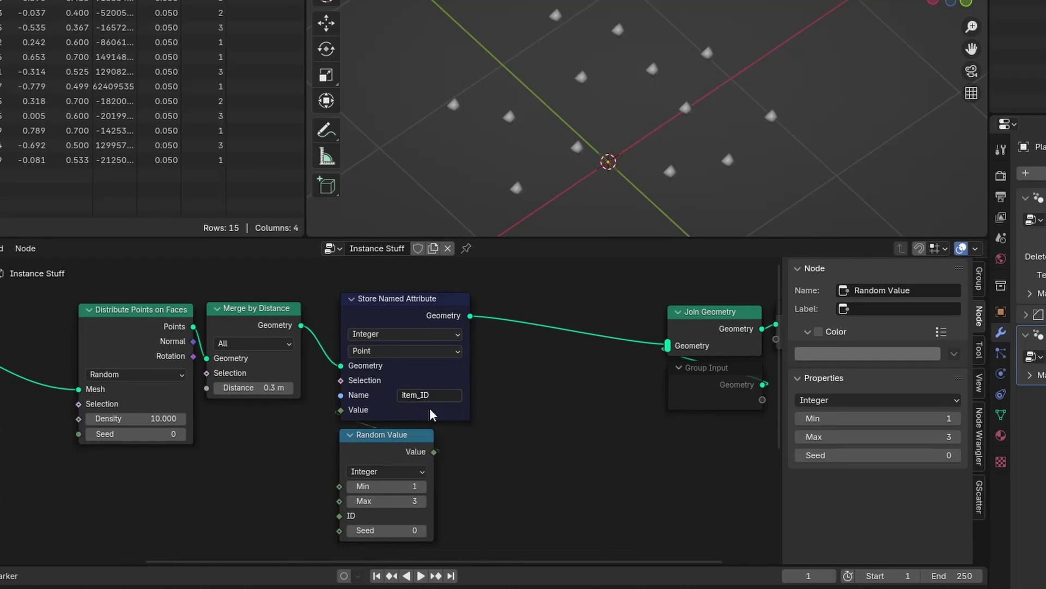
Move Join Geometry, its Group Input and the Group Output farther away and add an Instance on Points node in the gap.
scroll(596, 460, down, 3)
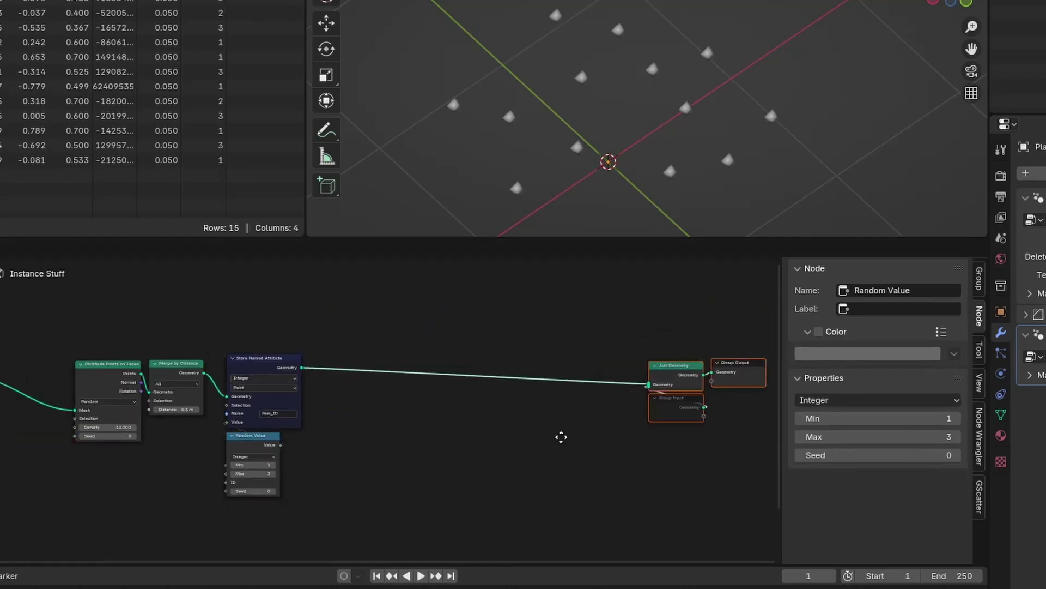
scroll(532, 439, up, 1)
key(shift+a)
mouse_move(436, 426)
click(518, 405)
click(583, 349)
Add an Integer Named Attribute node reading item_ID beside Instance on Points and color it with the crimson preset.
key(shift+a)
text(amed)
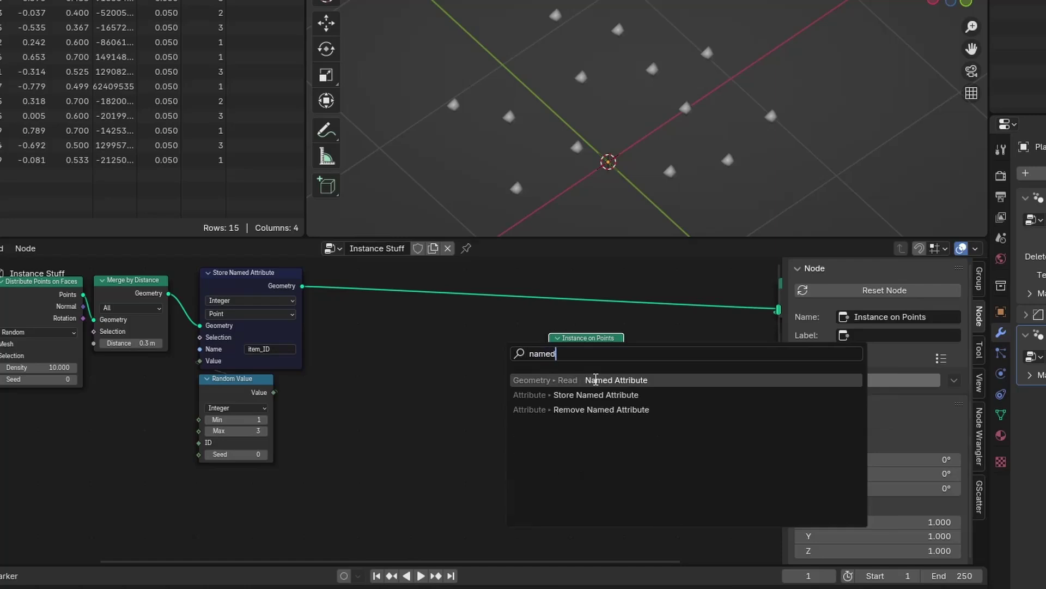
click(596, 380)
scroll(472, 464, up, 2)
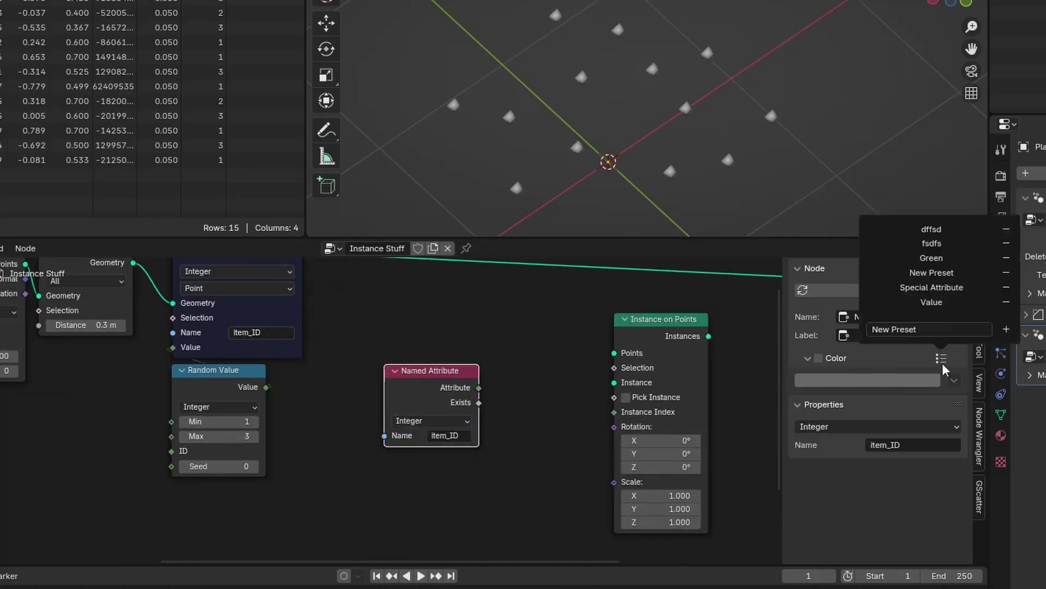
click(939, 358)
click(921, 271)
scroll(361, 440, up, 2)
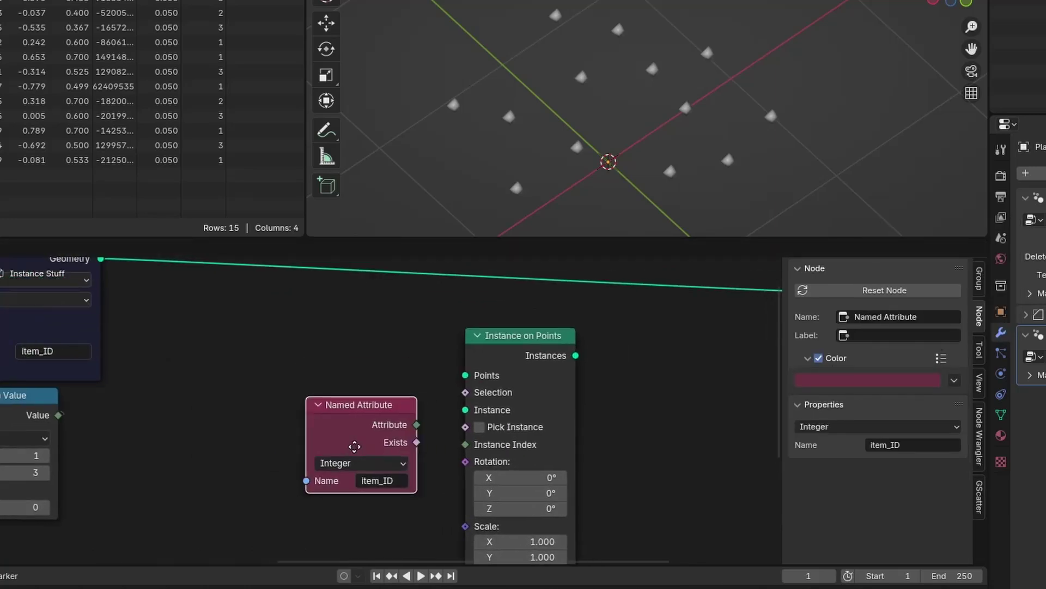
scroll(415, 427, down, 1)
drag(440, 380, 400, 423)
Add an Integer Compare node set to Equal with B at 1, and connect Store Named Attribute's geometry to Instance on Points.
key(shift+a)
text(compare)
key(Return)
click(384, 385)
click(421, 425)
click(421, 435)
click(421, 443)
ctrl+scroll(155, 417, left, 2)
click(616, 314)
drag(255, 262, 569, 346)
Add a Collection Info node with Separate Children and Reset Children enabled, and connect it to Instance on Points' Instance input.
key(shift+a)
text(collec)
key(Return)
click(469, 490)
drag(520, 491, 551, 410)
shift+scroll(517, 447, down, 3)
click(469, 482)
click(469, 498)
Connect Equal's result to Instance on Points' Selection, link its Instances to Join Geometry and enable Pick Instance.
shift+scroll(436, 436, up, 1)
scroll(382, 414, down, 2)
scroll(333, 393, up, 1)
drag(295, 356, 254, 318)
drag(397, 344, 254, 398)
scroll(446, 395, down, 1)
drag(446, 394, 599, 351)
shift+scroll(513, 354, down, 2)
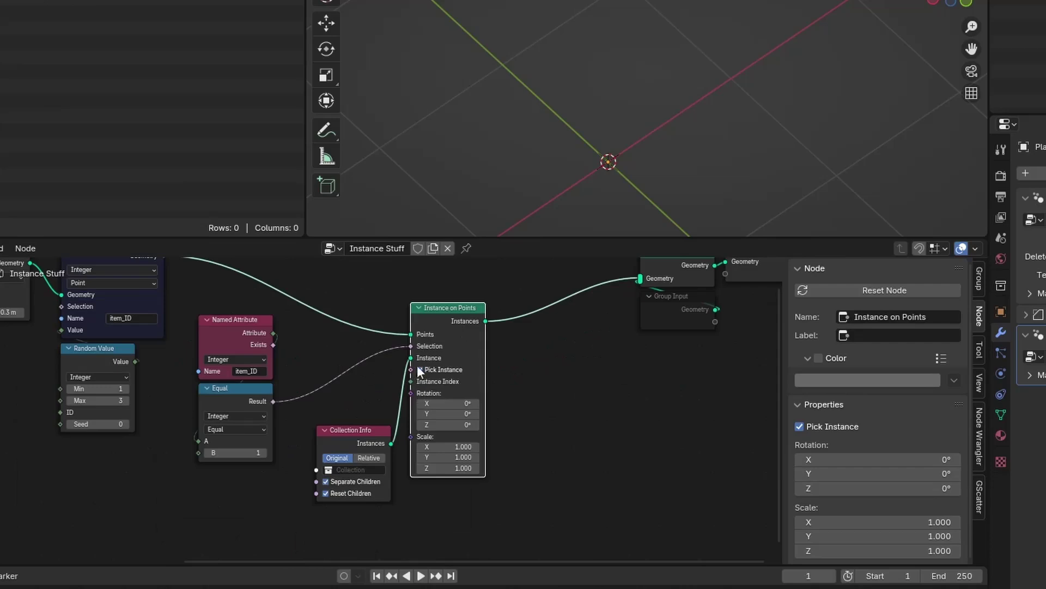
Place Collection Info below the Equal node and group it with Named Attribute, Equal and Instance on Points.
drag(333, 442, 216, 487)
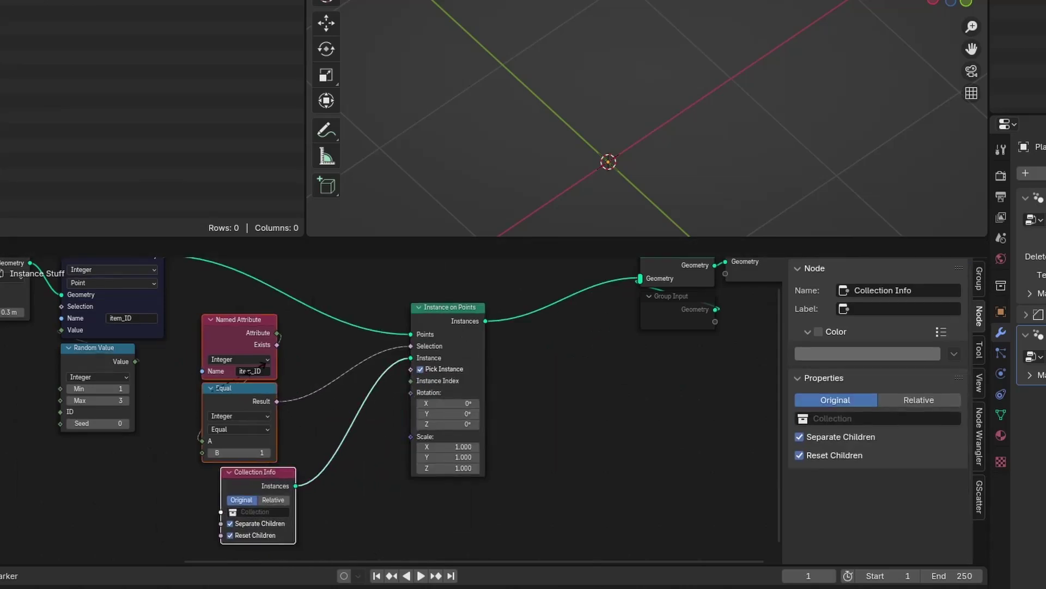
scroll(332, 371, down, 2)
shift+click(406, 327)
key(ctrl+g)
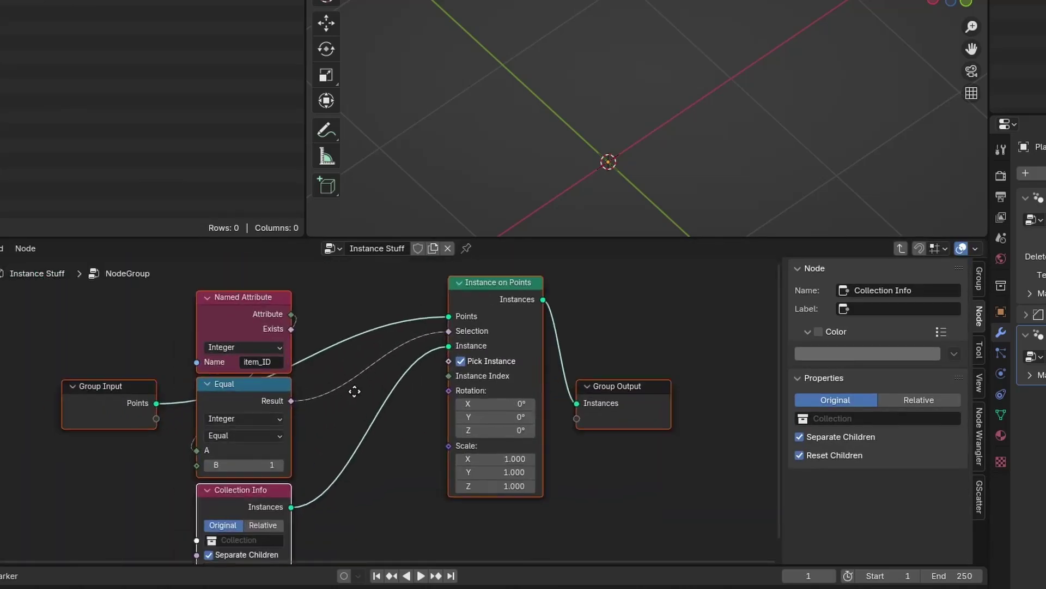
Inside the group, move the attribute nodes closer, place Group Input above Instance on Points and duplicate it beside Equal.
drag(259, 481, 343, 487)
click(148, 457)
drag(147, 457, 466, 328)
key(shift+d)
click(220, 435)
Expose Equal's B value as a group input named Item_ID and move the Group Input closer to it.
scroll(282, 418, up, 1)
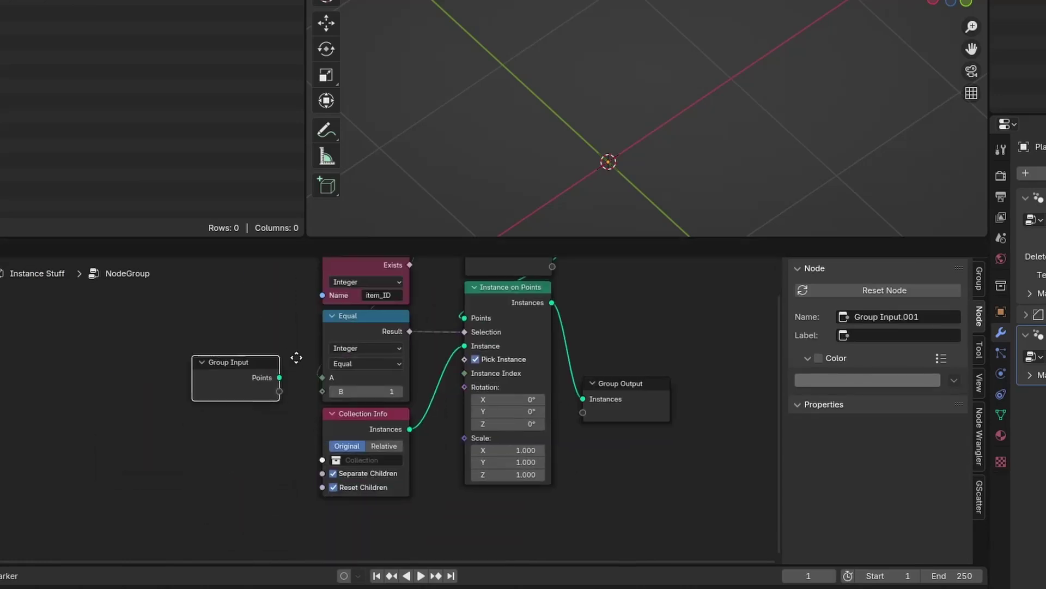
click(979, 279)
double_click(896, 463)
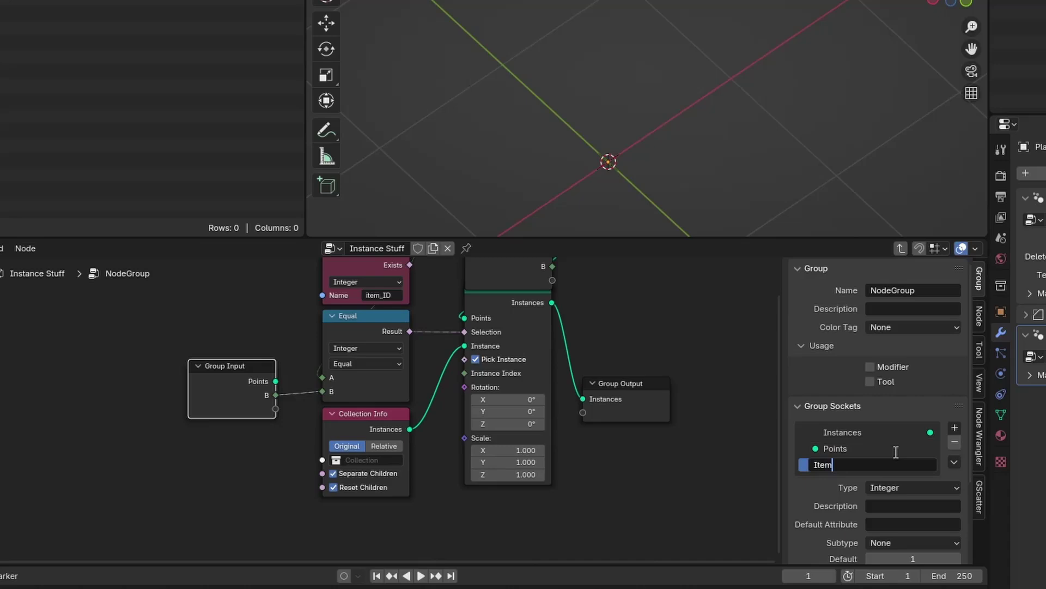
key(Return)
key(g)
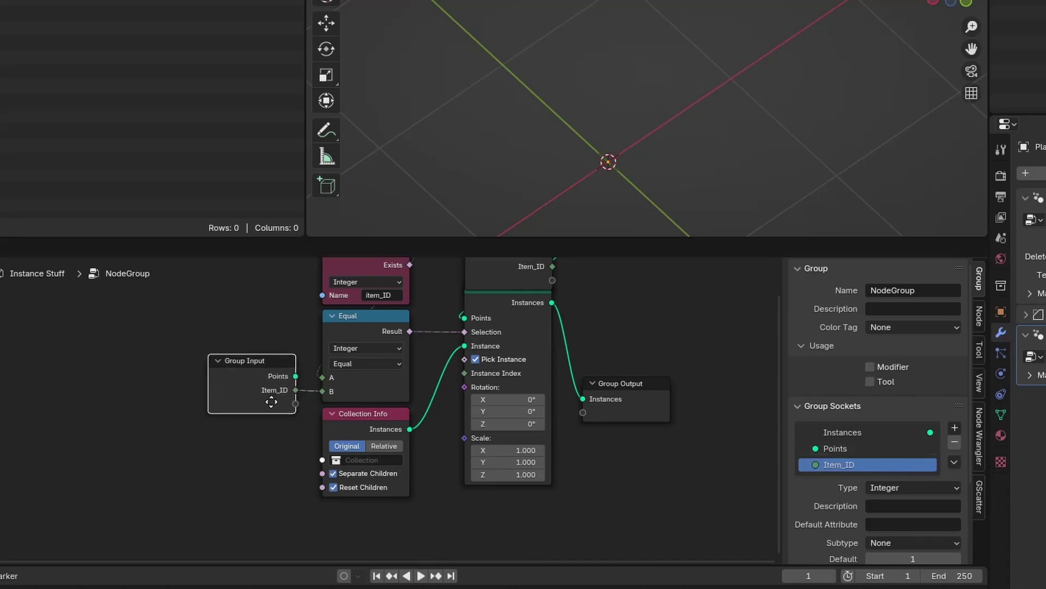
click(272, 401)
Place another Group Input below Collection Info and add a Float Random Value node labeled "Random Scale".
drag(291, 359, 492, 524)
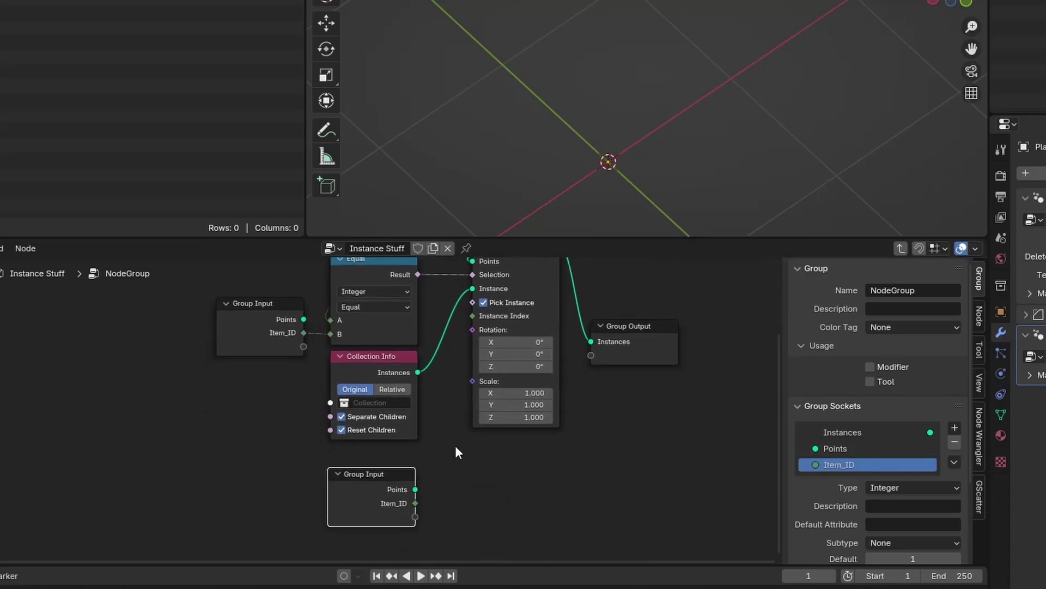
key(shift+a)
text(random va)
key(Return)
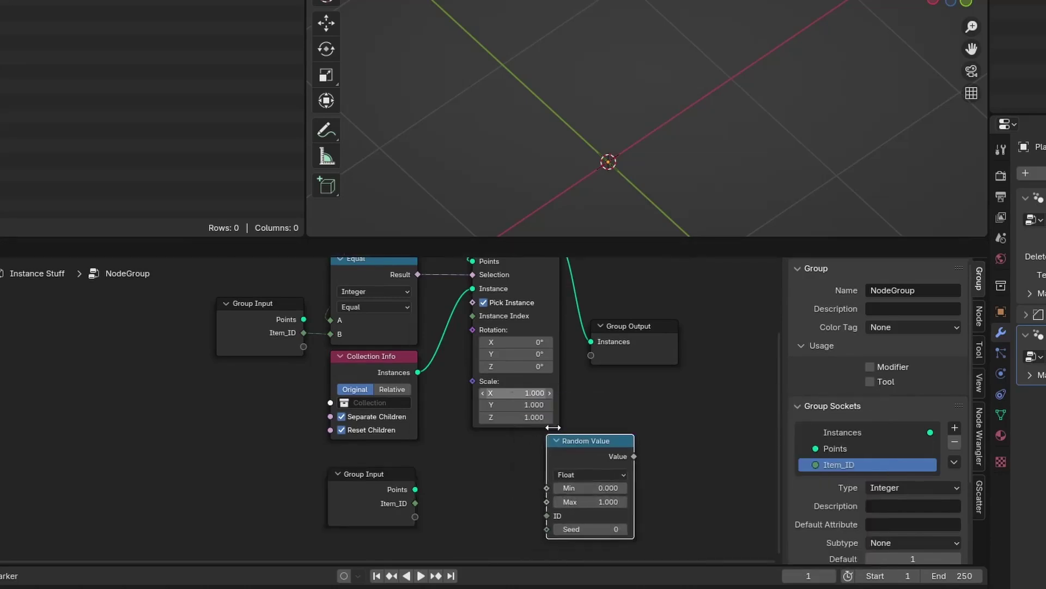
key(F2)
text(Random Scale)
key(Return)
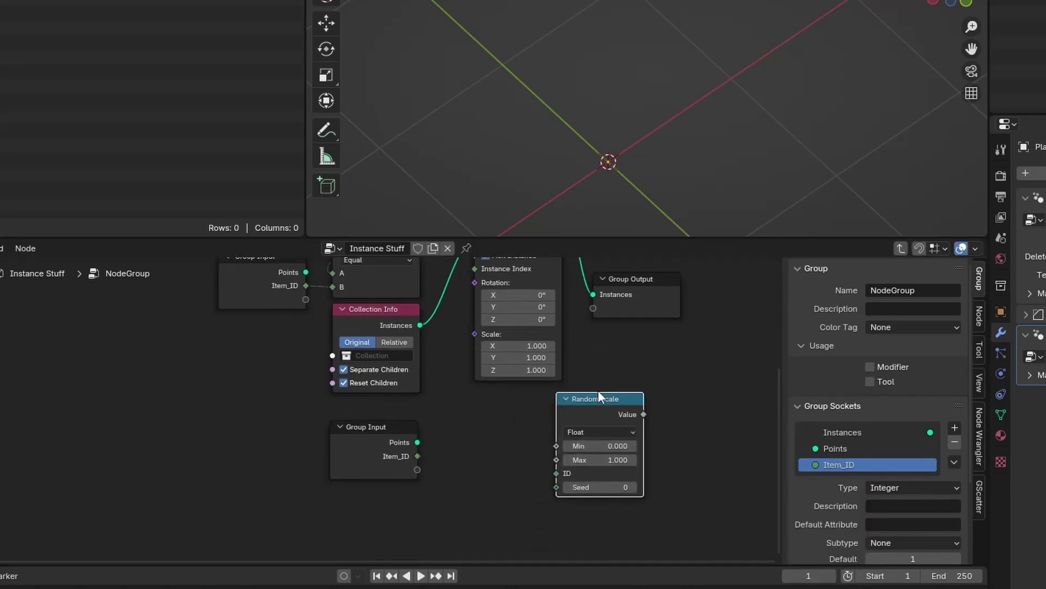
Duplicate Random Scale as a Vector node labeled "Random Rotation" and place it beneath Instance on Points.
shift+scroll(491, 354, down, 3)
key(shift+d)
click(592, 491)
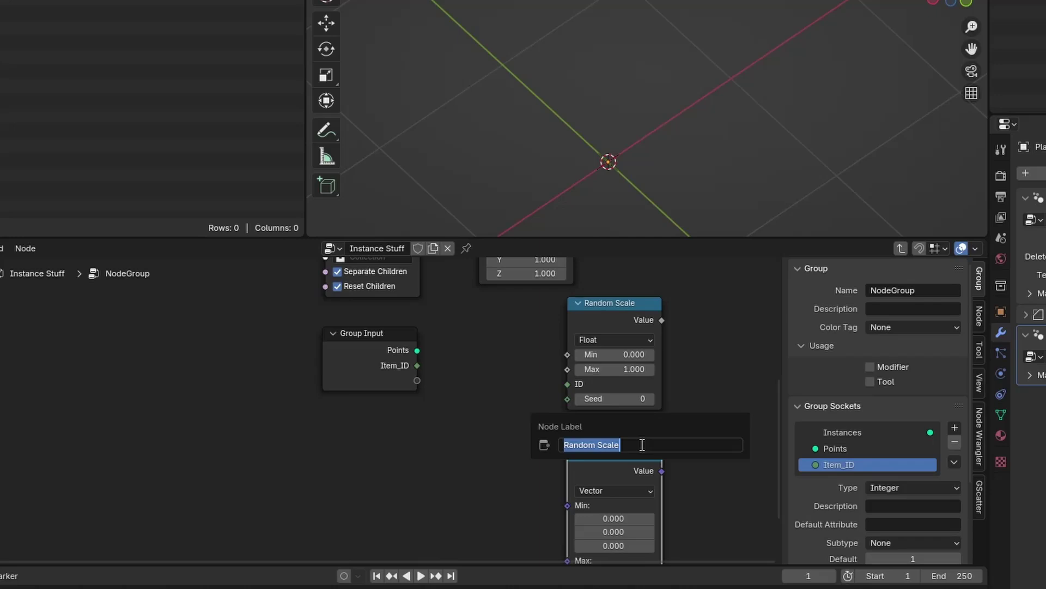
scroll(640, 450, down, 1)
key(g)
click(509, 345)
scroll(423, 451, up, 1)
middle_drag(423, 451, 429, 494)
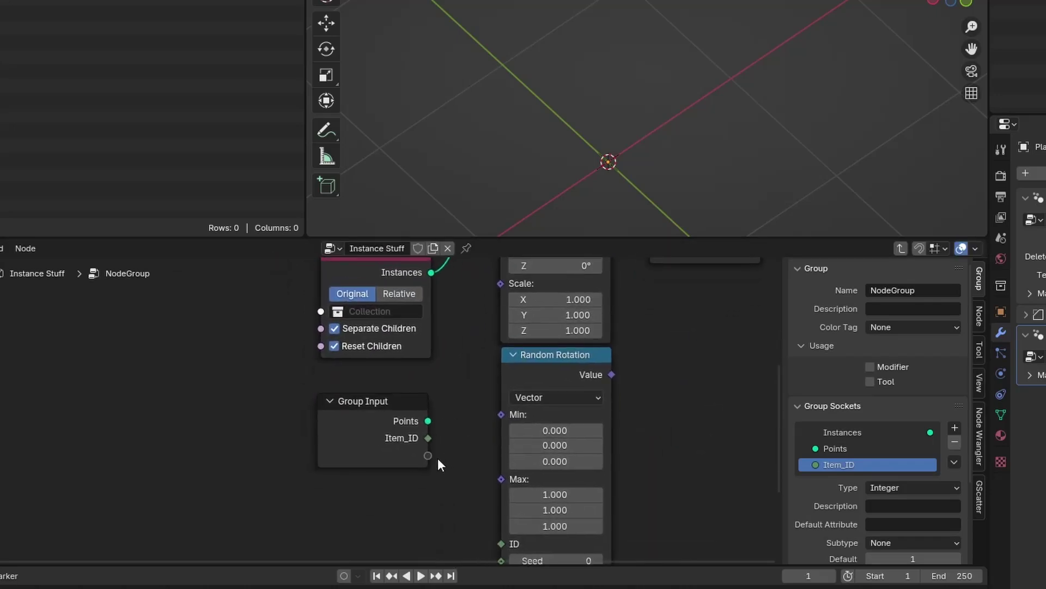
Set Random Rotation's Min to -0.1, -0.1, 0 and Max to 0.1, 0.1, 360, and connect it to Rotation.
scroll(500, 427, up, 1)
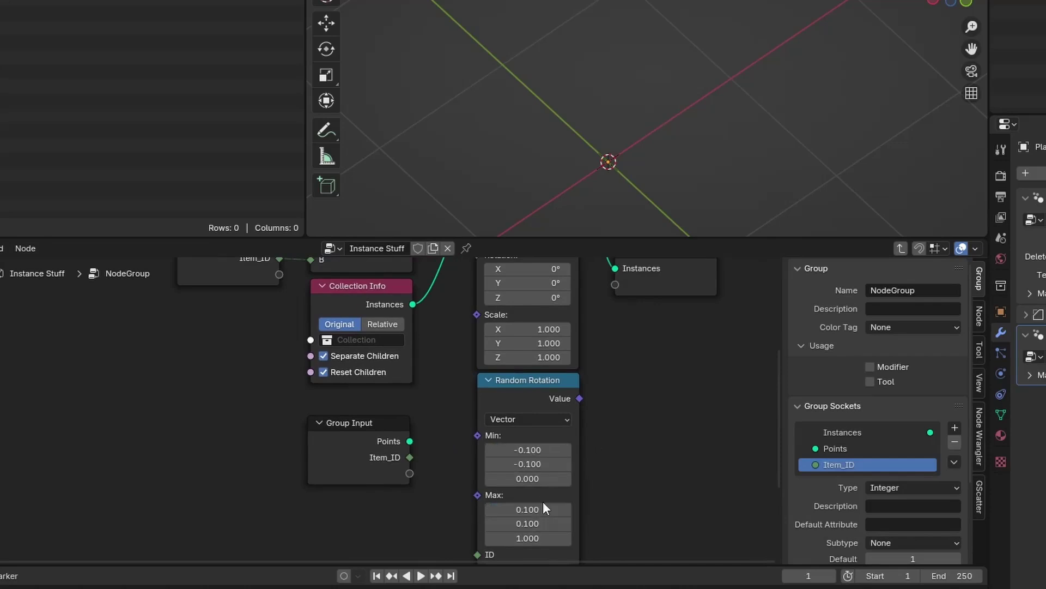
shift+scroll(511, 433, up, 2)
shift+scroll(518, 439, down, 1)
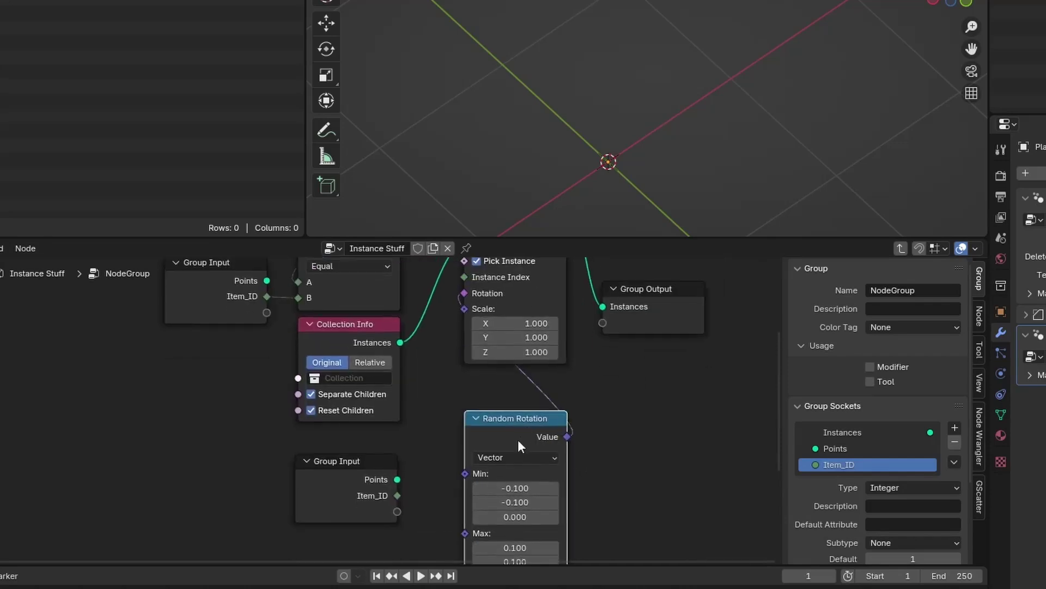
scroll(509, 425, down, 2)
Place Random Scale below Random Rotation, connect it to Scale, and set its Min to 0.8 and Max to 1.2.
shift+scroll(458, 392, down, 1)
scroll(511, 458, up, 2)
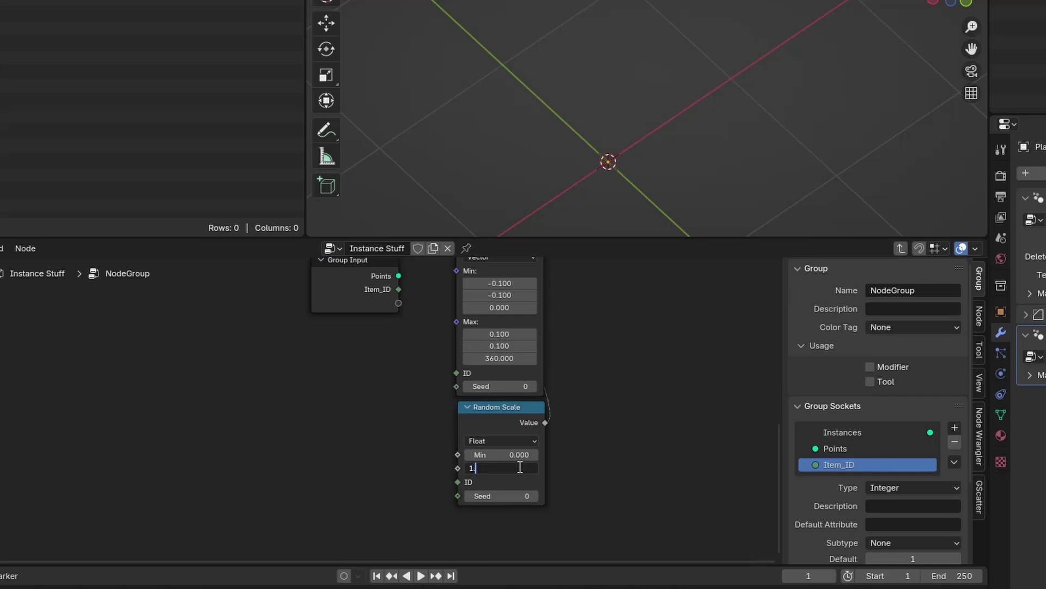
scroll(500, 370, down, 1)
shift+scroll(464, 415, up, 2)
shift+scroll(436, 447, down, 1)
scroll(420, 475, up, 1)
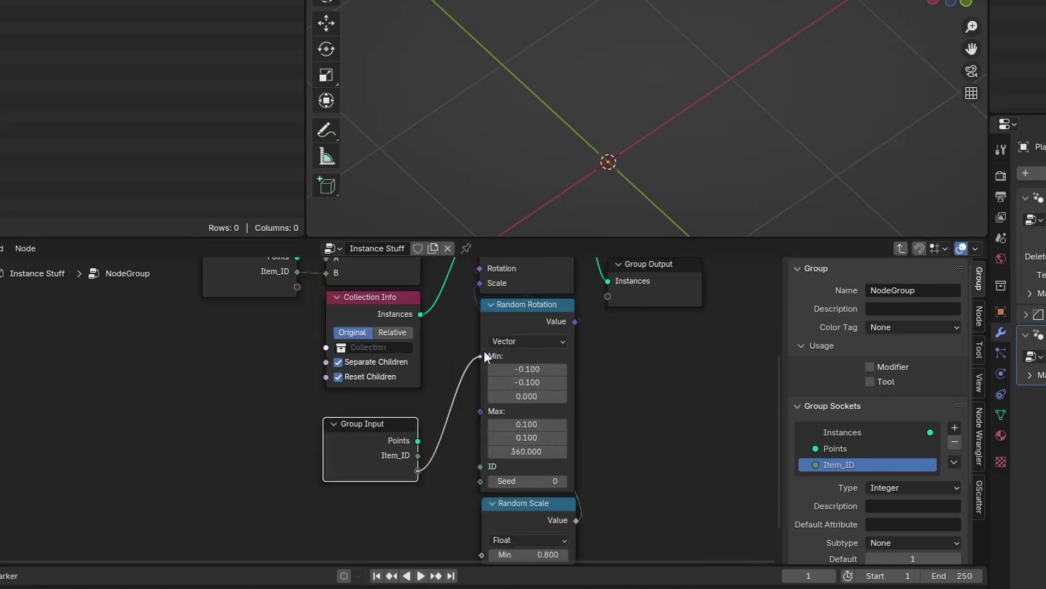
Expose both random nodes' limits as group inputs Rotation Min, Rotation Max, Scale Min and Scale Max, and exit the group.
drag(480, 356, 417, 470)
drag(480, 374, 417, 484)
shift+scroll(427, 397, down, 3)
shift+scroll(529, 443, up, 1)
drag(489, 460, 534, 359)
click(410, 366)
shift+scroll(410, 366, up, 2)
scroll(364, 320, down, 1)
scroll(364, 321, up, 1)
key(Tab)
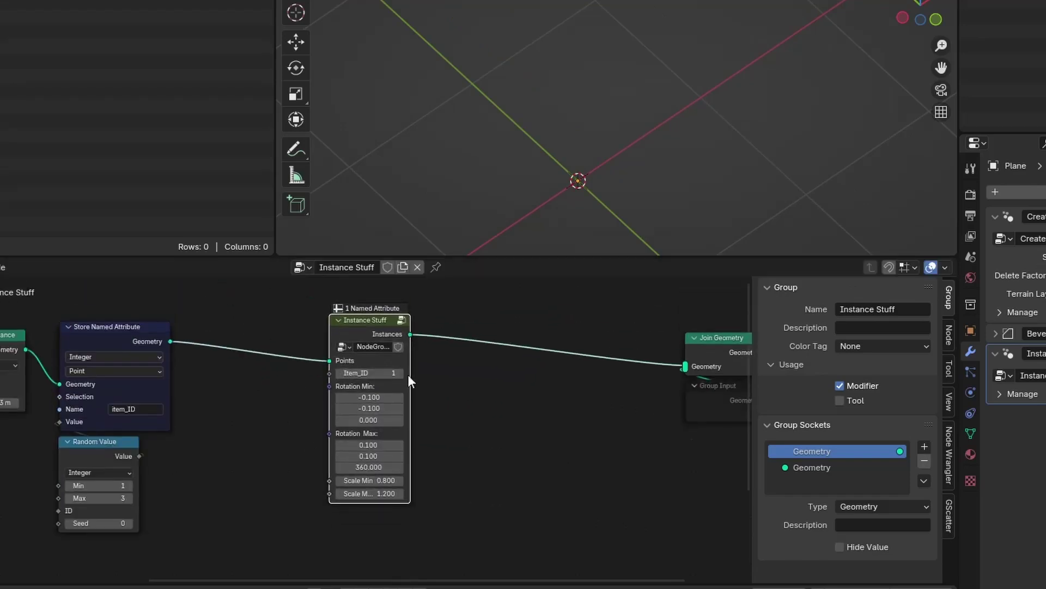
Widen the group node and rename its node group "Instance".
drag(408, 366, 460, 364)
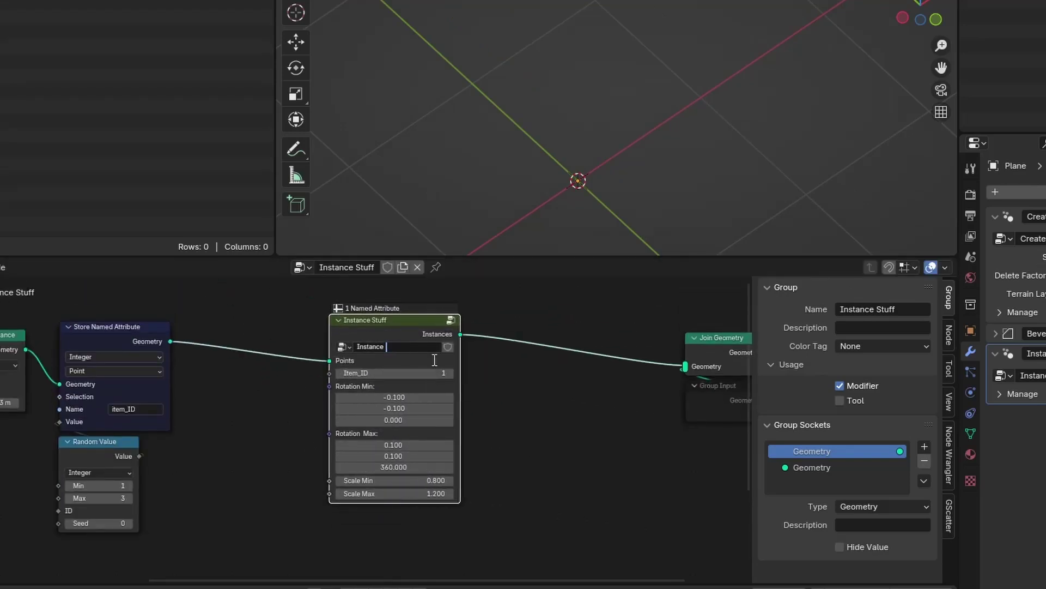
ctrl+scroll(336, 366, left, 2)
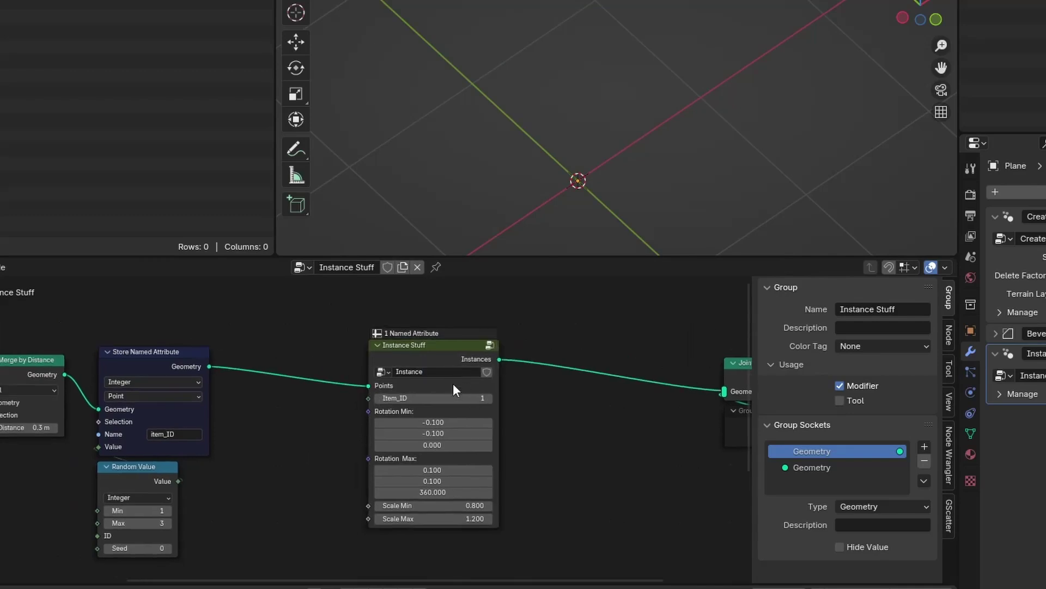
shift+scroll(460, 382, down, 2)
shift+scroll(446, 338, up, 1)
Inside the Instance group, expose Collection Info's Collection as a group input, hide the Group Input's unused sockets, and exit.
click(447, 338)
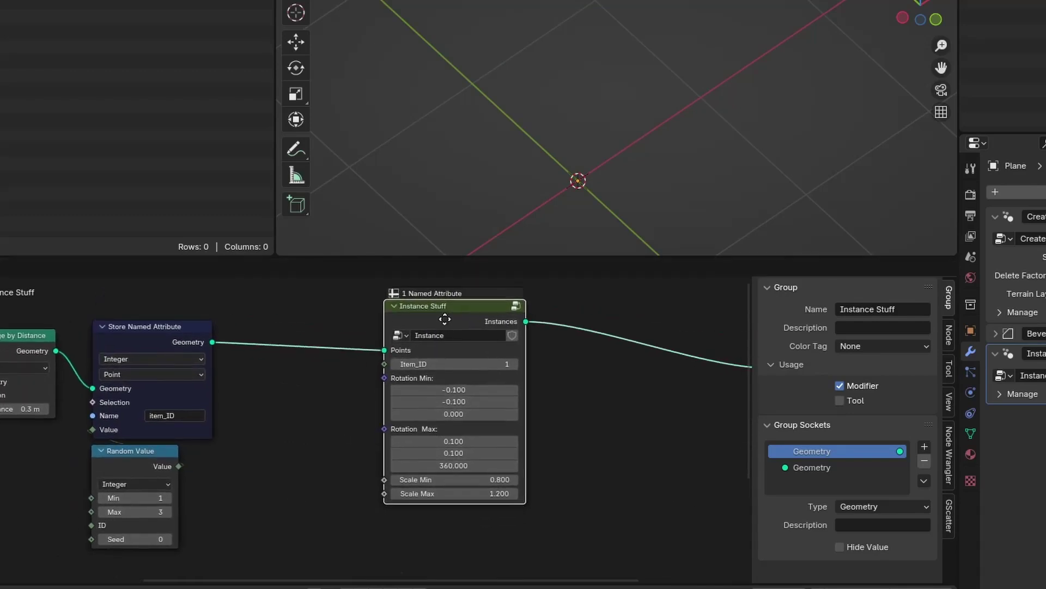
key(Tab)
ctrl+scroll(414, 414, left, 2)
shift+scroll(466, 367, up, 1)
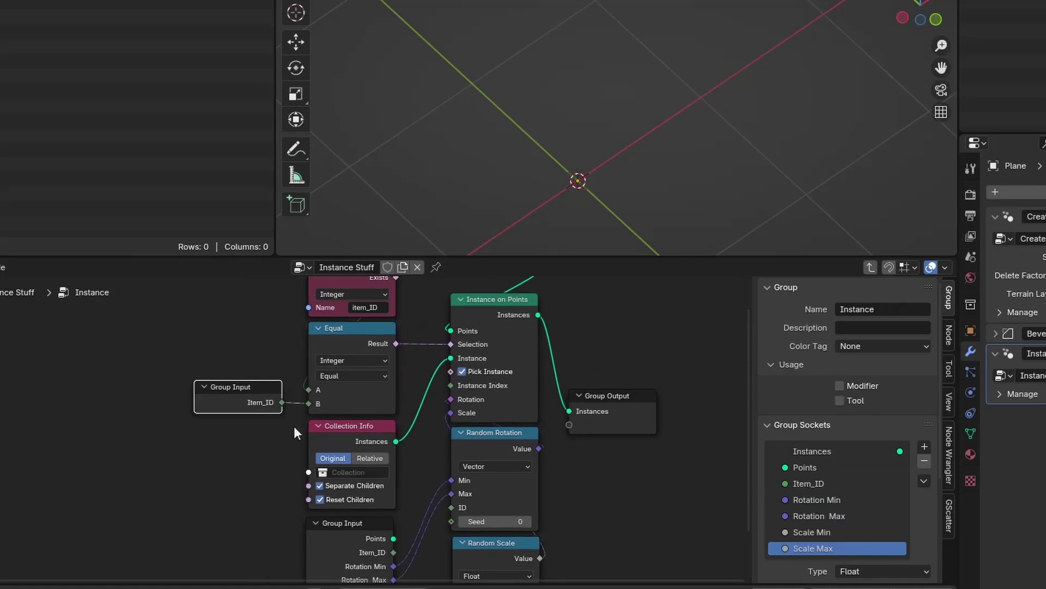
key(ctrl+h)
drag(282, 485, 308, 472)
drag(817, 462, 799, 475)
key(ctrl+h)
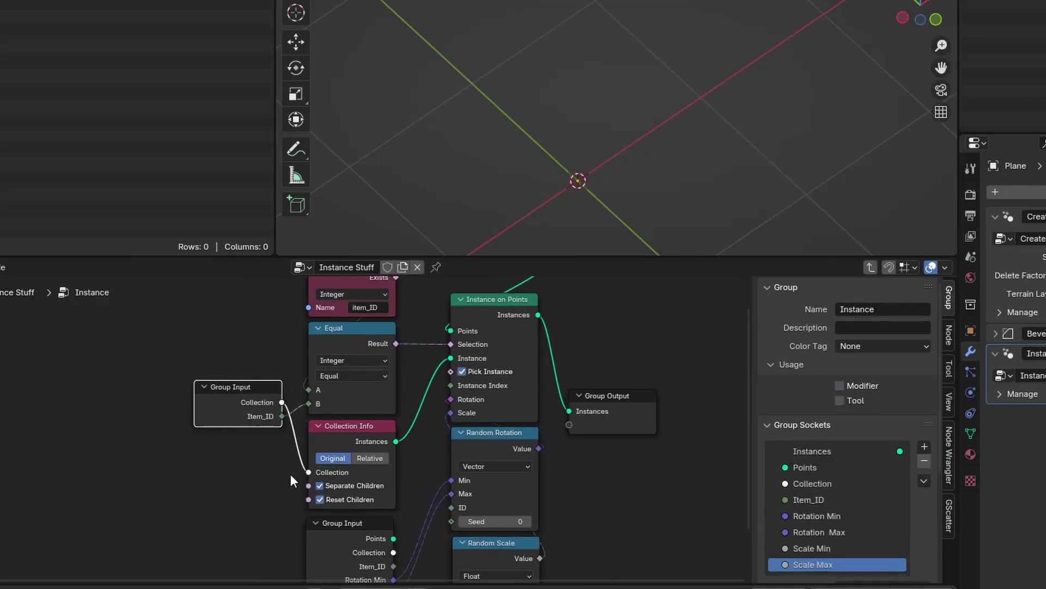
key(Tab)
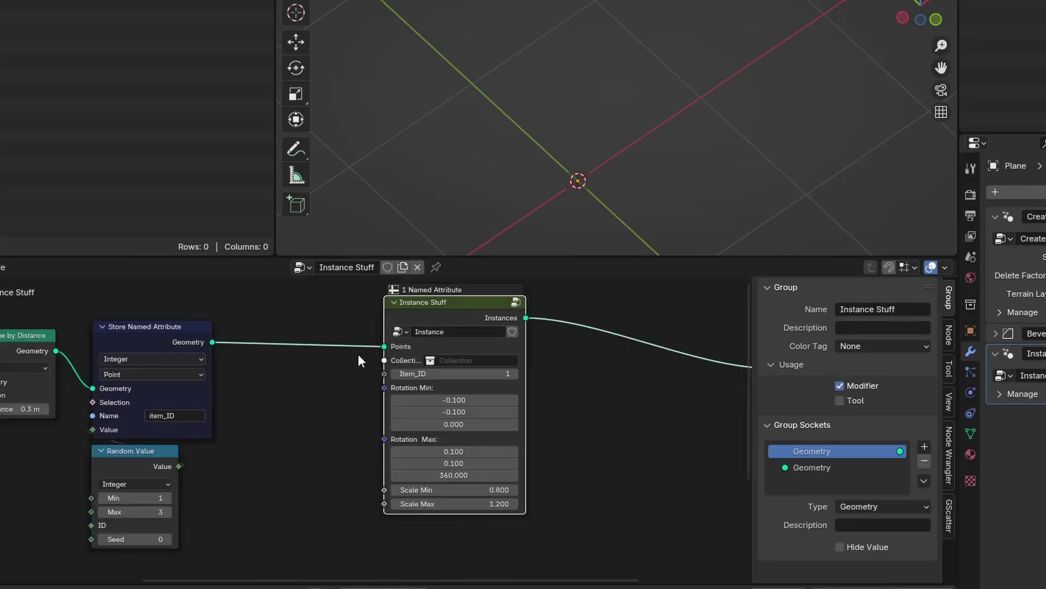
Duplicate the Instance group node twice below the original and connect the Store Named Attribute geometry to each copy's Points.
scroll(386, 419, down, 2)
click(443, 308)
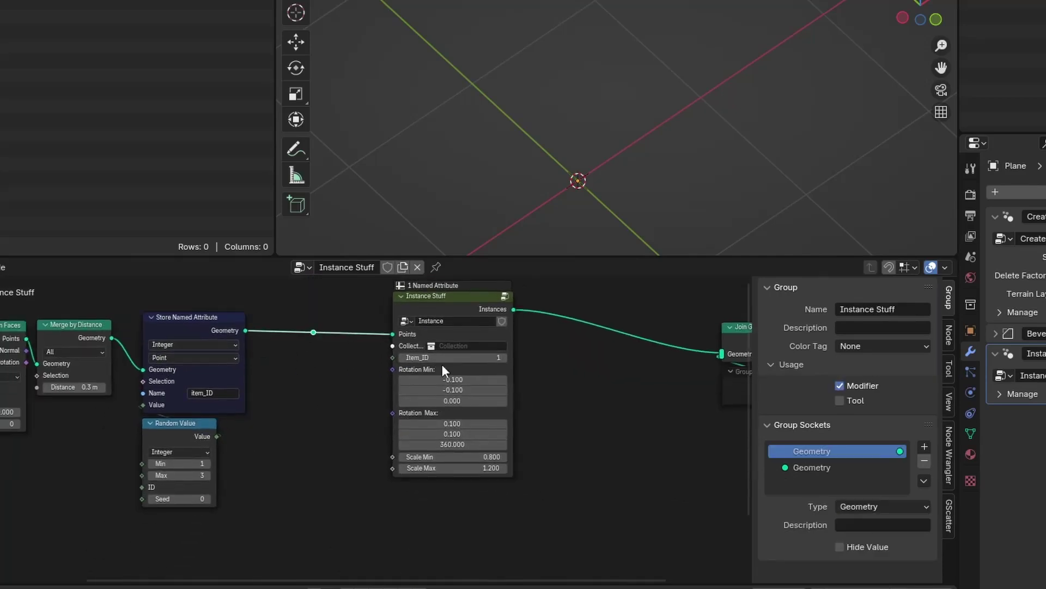
key(shift+d)
scroll(467, 408, down, 1)
scroll(362, 360, down, 1)
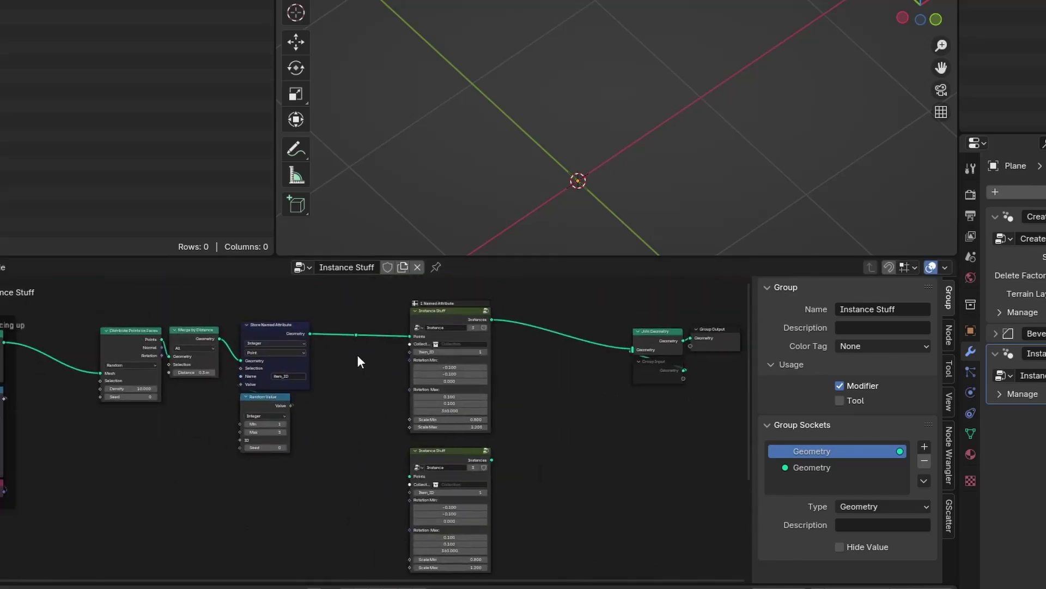
key(g)
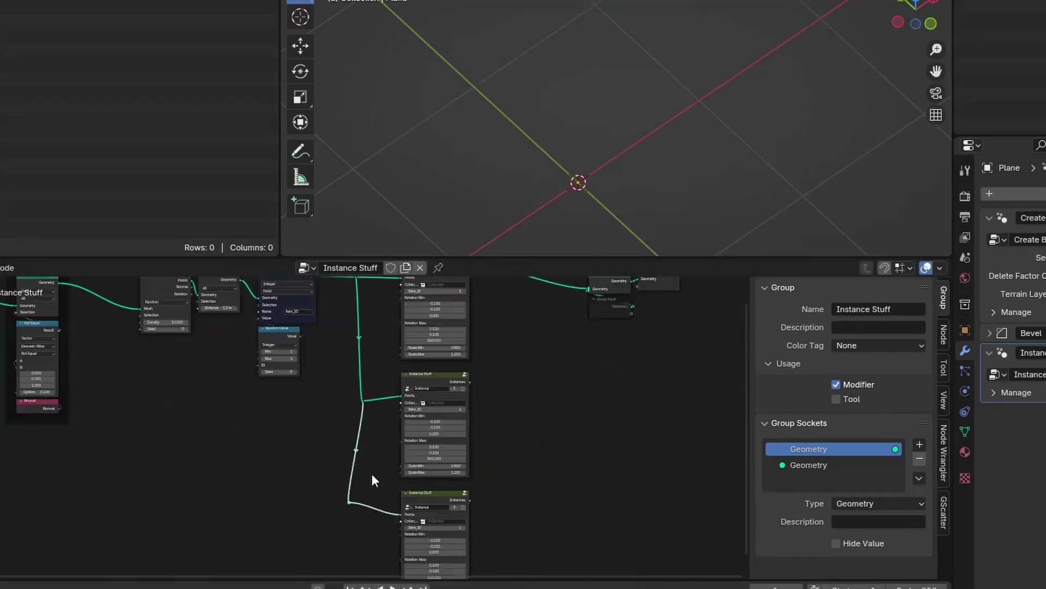
scroll(406, 418, up, 4)
scroll(415, 506, down, 3)
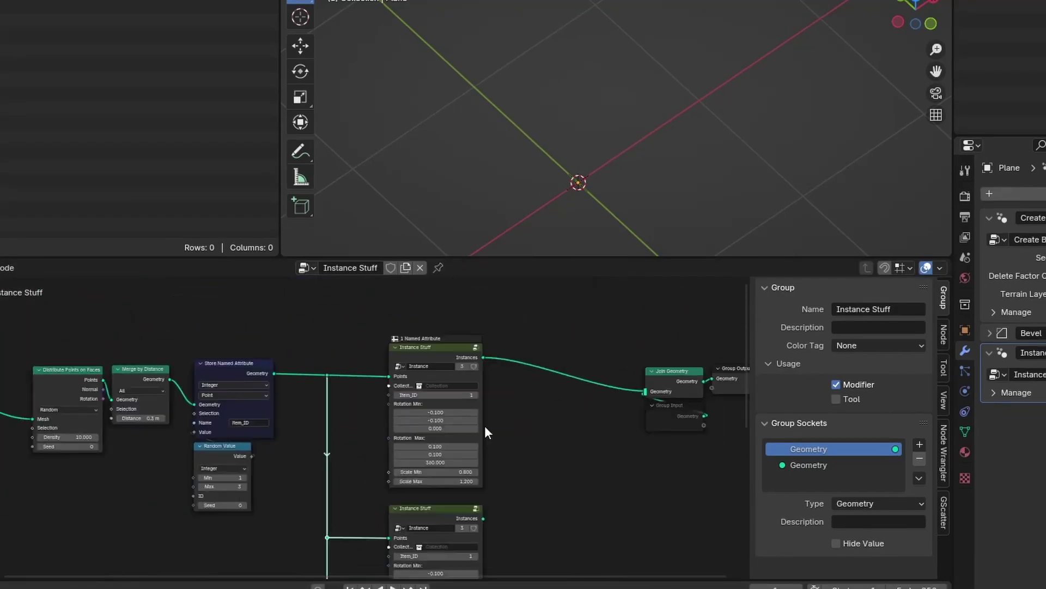
Join the Instances outputs of all three Instance nodes with a Join Geometry node feeding the final one.
middle_drag(485, 425, 338, 382)
scroll(369, 351, up, 2)
scroll(369, 350, down, 2)
middle_drag(361, 298, 412, 491)
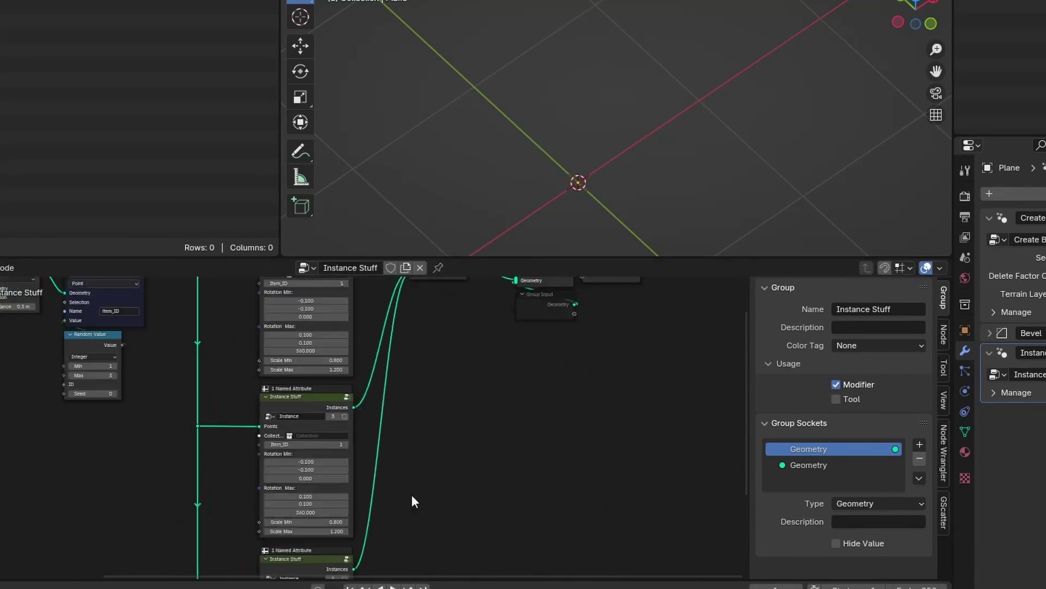
scroll(411, 491, up, 2)
Label the Instance nodes by asset type, with Trees first and Rocks second, and set the Rocks node's Item_ID to 2.
click(419, 409)
scroll(419, 410, down, 2)
scroll(373, 432, up, 2)
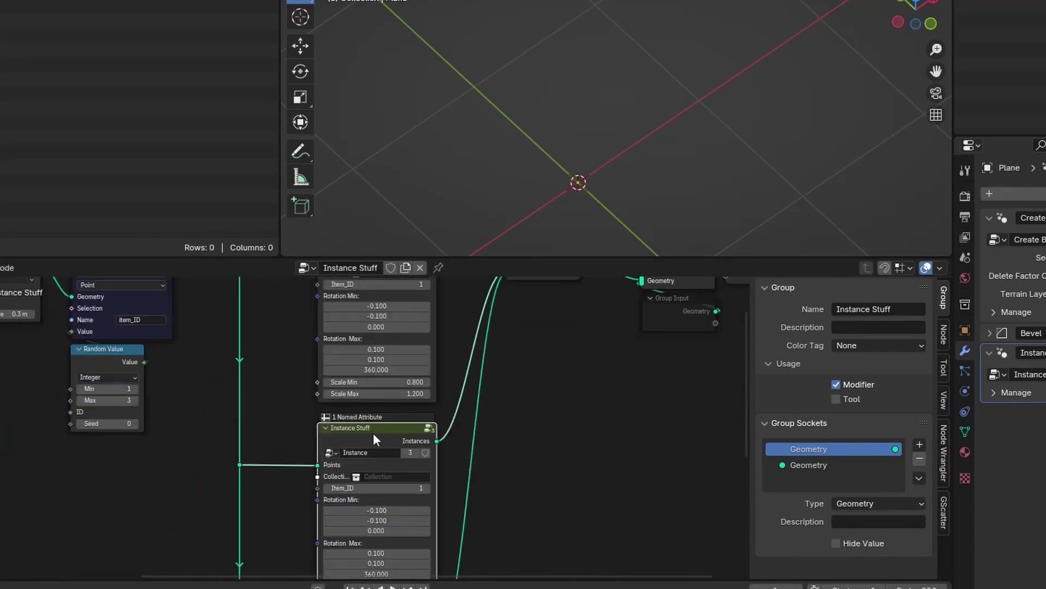
middle_drag(373, 433, 402, 411)
scroll(353, 496, down, 3)
scroll(377, 341, up, 4)
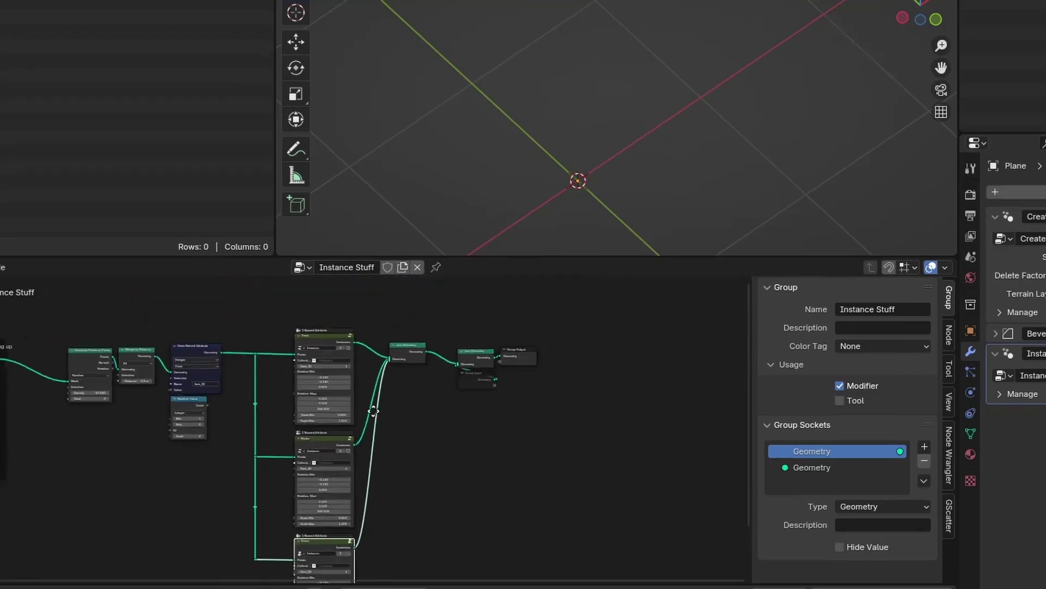
click(385, 511)
shift+scroll(392, 523, down, 6)
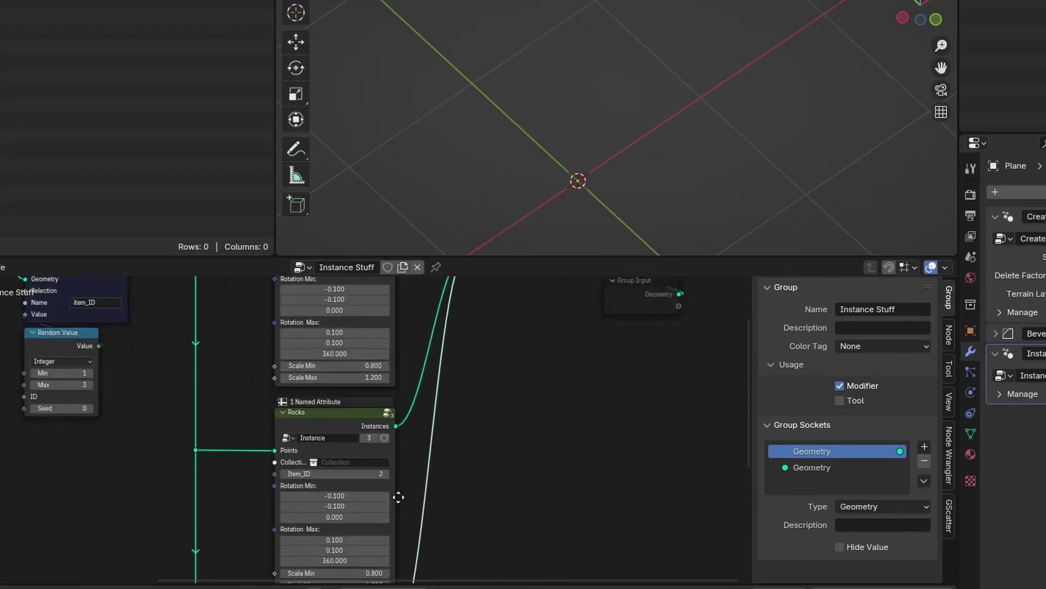
scroll(411, 404, down, 3)
scroll(466, 368, up, 3)
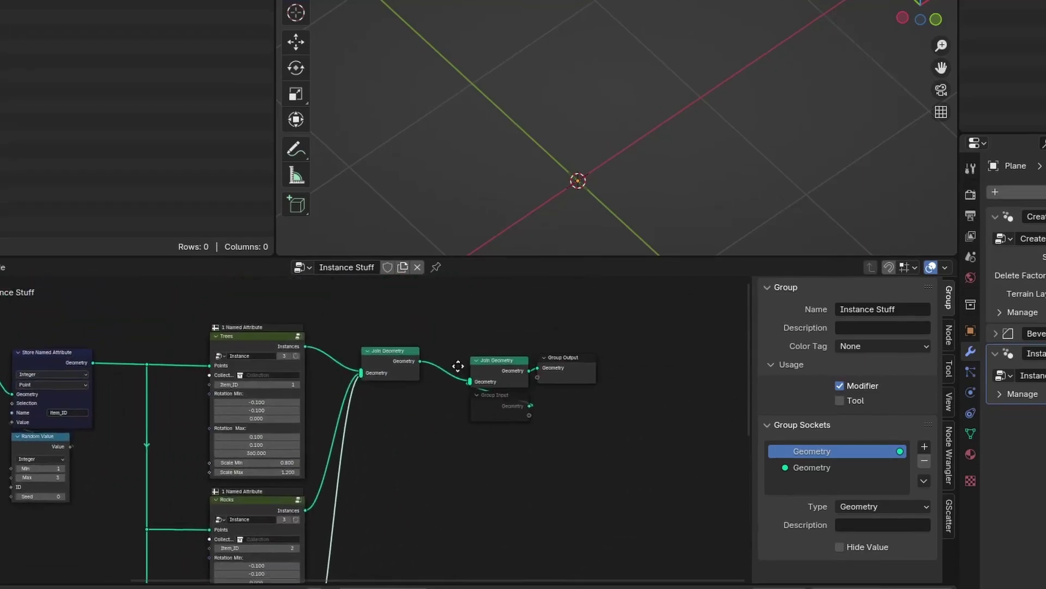
scroll(398, 414, up, 1)
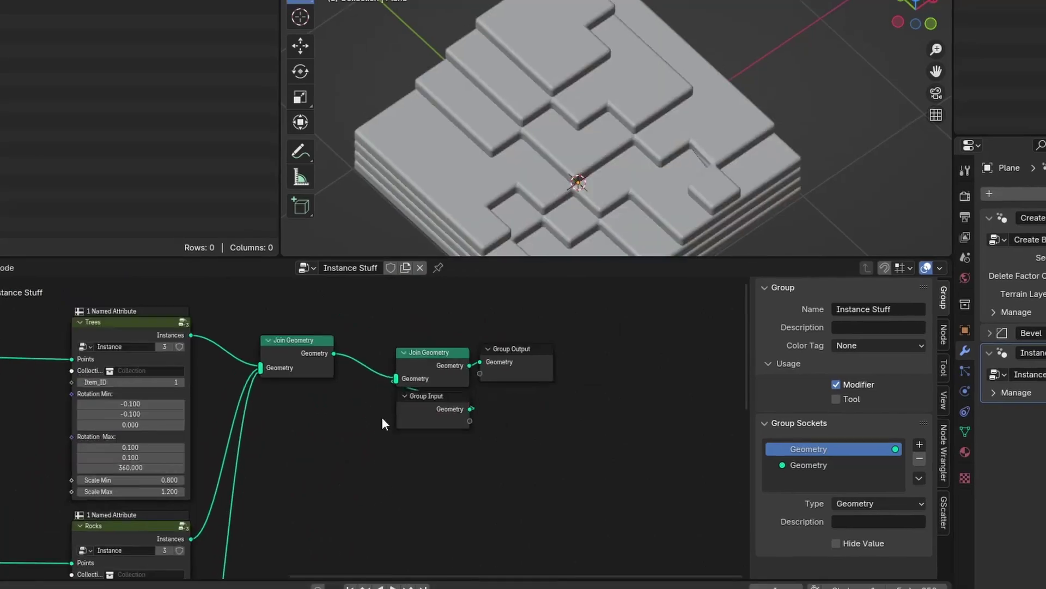
Frame the Distribute Points on Faces and Merge by Distance nodes and label the frame "Fix Distribute".
ctrl+scroll(387, 436, left, 10)
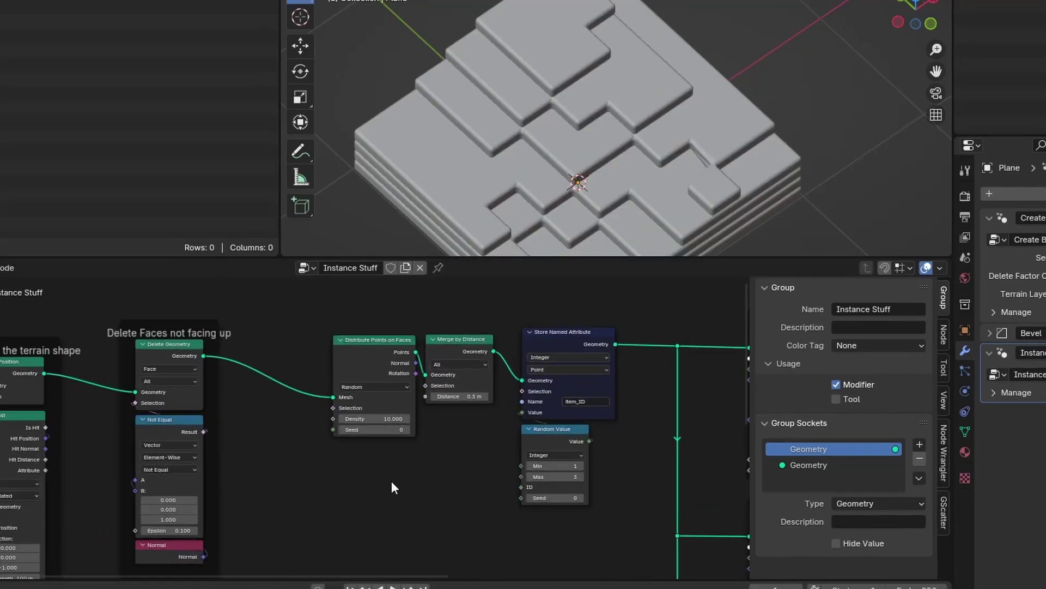
click(453, 311)
key(F2)
text(Fix Distribute)
key(Return)
Frame the Store Named Attribute and Random Value nodes and label the frame "Store Attribute".
drag(450, 401, 577, 463)
key(ctrl+j)
key(F2)
text(Store Attriibute)
key(Return)
Frame the final Join Geometry, Group Input and Group Output nodes together and label the frame "Finalize".
ctrl+scroll(381, 436, right, 10)
drag(381, 436, 512, 317)
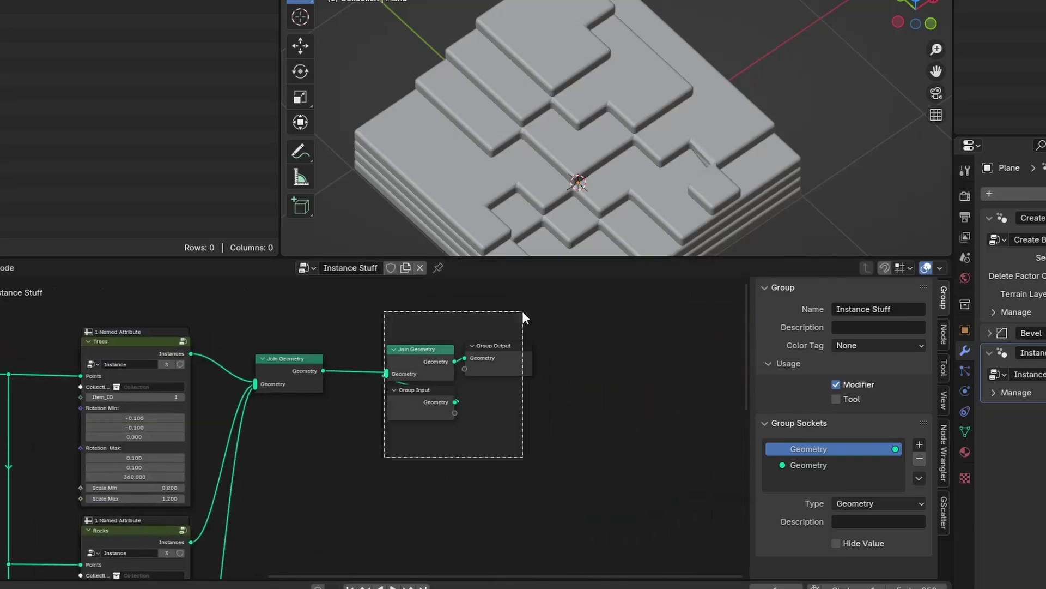
key(ctrl+j)
key(F2)
text(Finaliz)
ctrl+scroll(322, 331, left, 5)
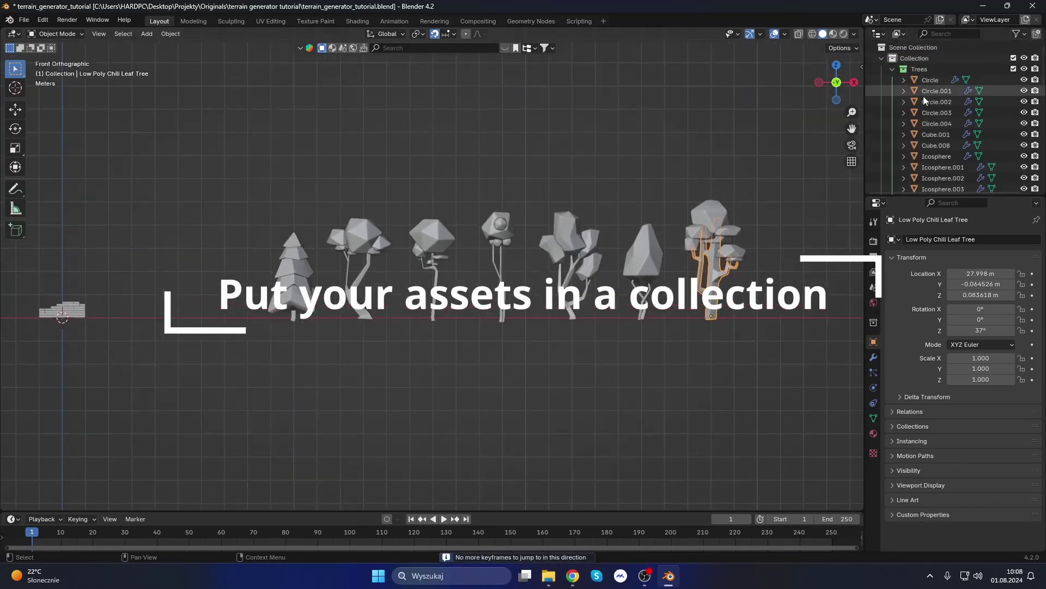
Show the scene in wireframe, select all tree parts and convert them to meshes.
scroll(302, 319, up, 3)
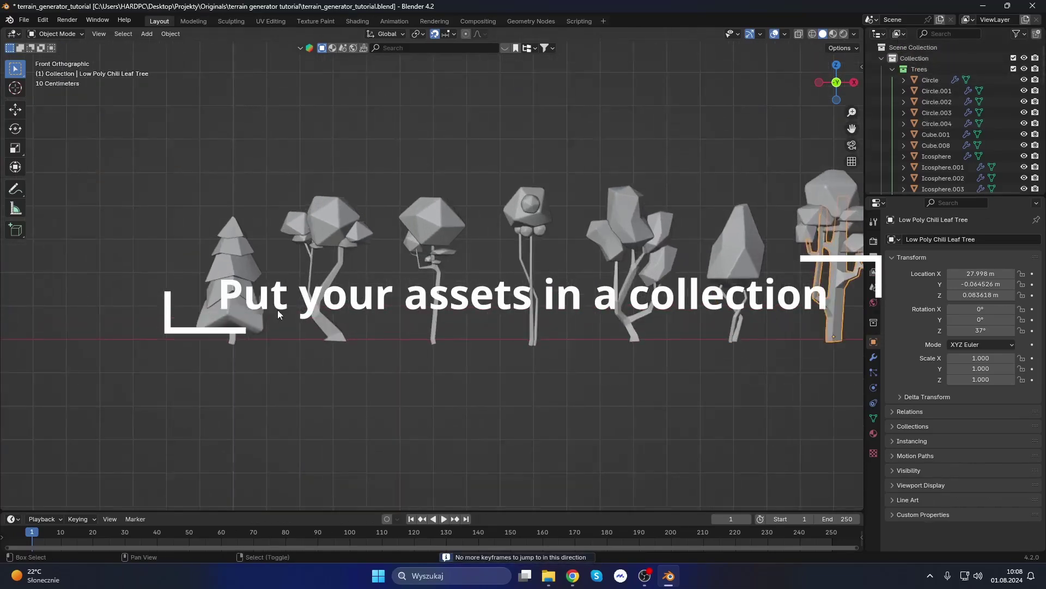
key(shift+z)
scroll(399, 342, down, 2)
scroll(433, 263, up, 2)
key(alt+a)
key(c)
click(402, 373)
scroll(397, 347, down, 3)
key(a)
key(F3)
text(mesh)
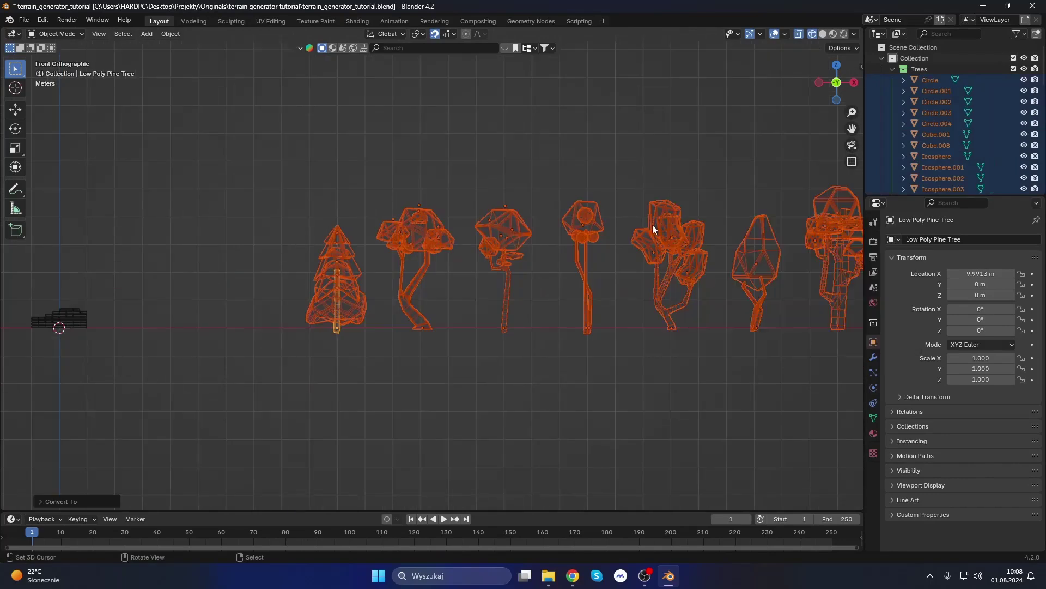
key(Return)
Join the pine tree's parts into one object and do the same for the trees next to it.
scroll(247, 403, up, 2)
key(alt+a)
key(b)
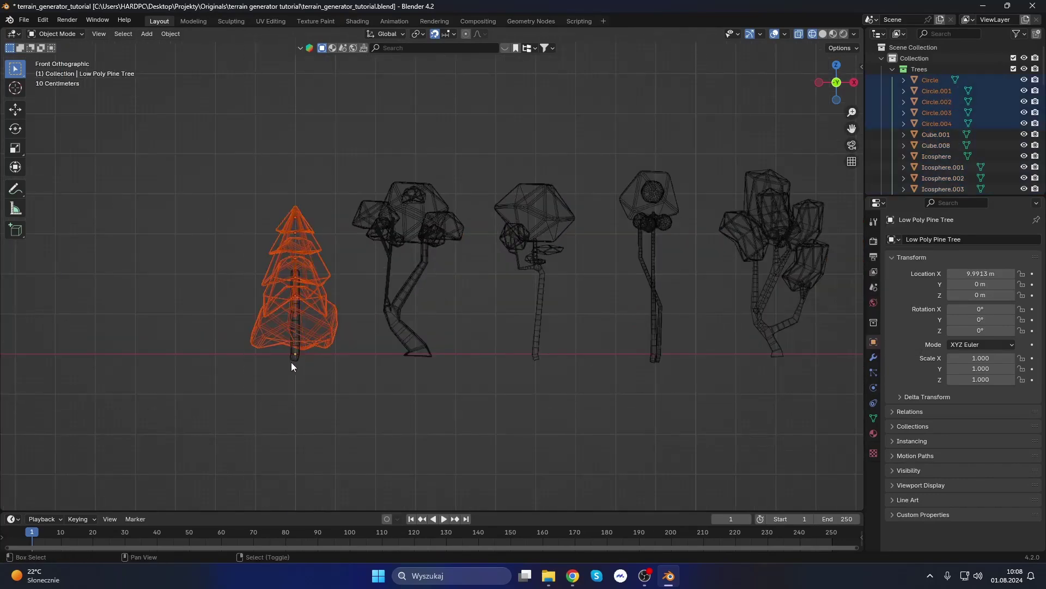
click(296, 365)
click(427, 261)
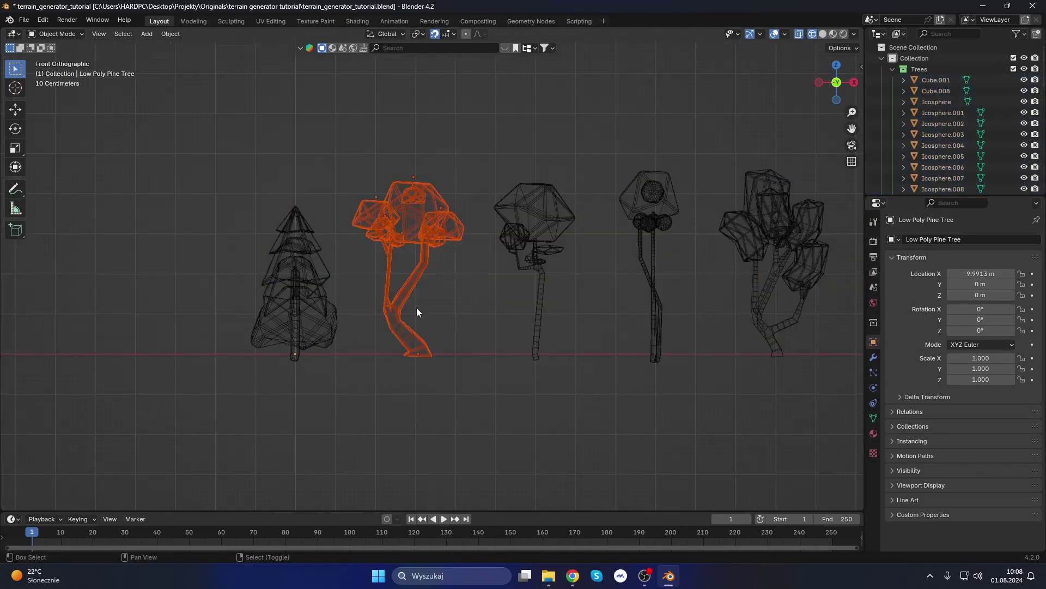
click(553, 294)
key(a)
key(alt+a)
Join the parts of the Low Poly Kalamansi Tree and of the following trees up to the Low Poly Stoned Leaf Tree.
shift+middle_drag(550, 306, 474, 312)
drag(525, 400, 606, 179)
key(F2)
key(Escape)
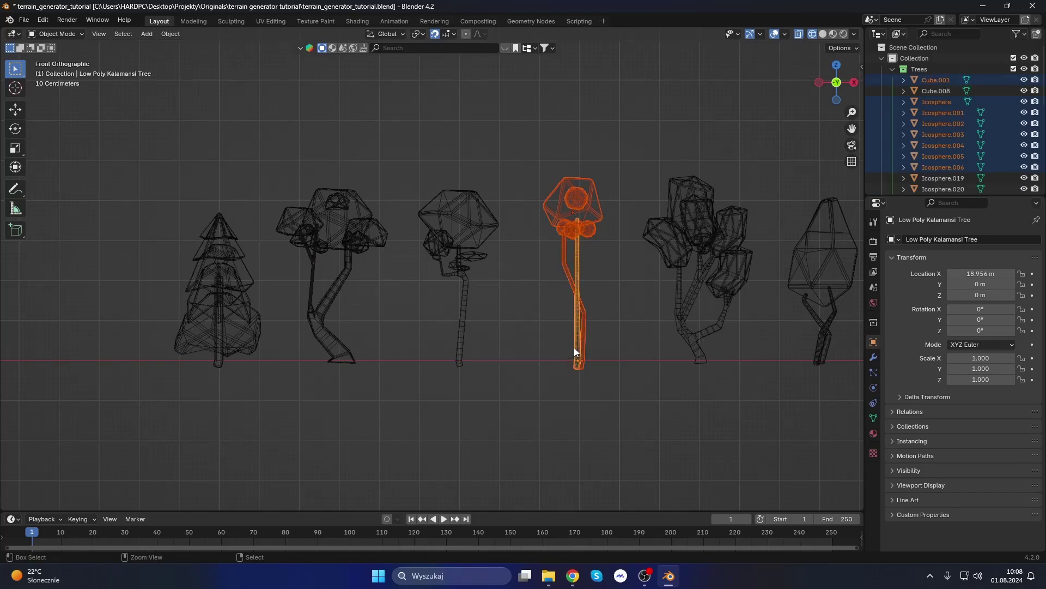
shift+middle_drag(631, 386, 465, 378)
drag(534, 175, 464, 377)
key(alt+a)
click(600, 354)
key(F2)
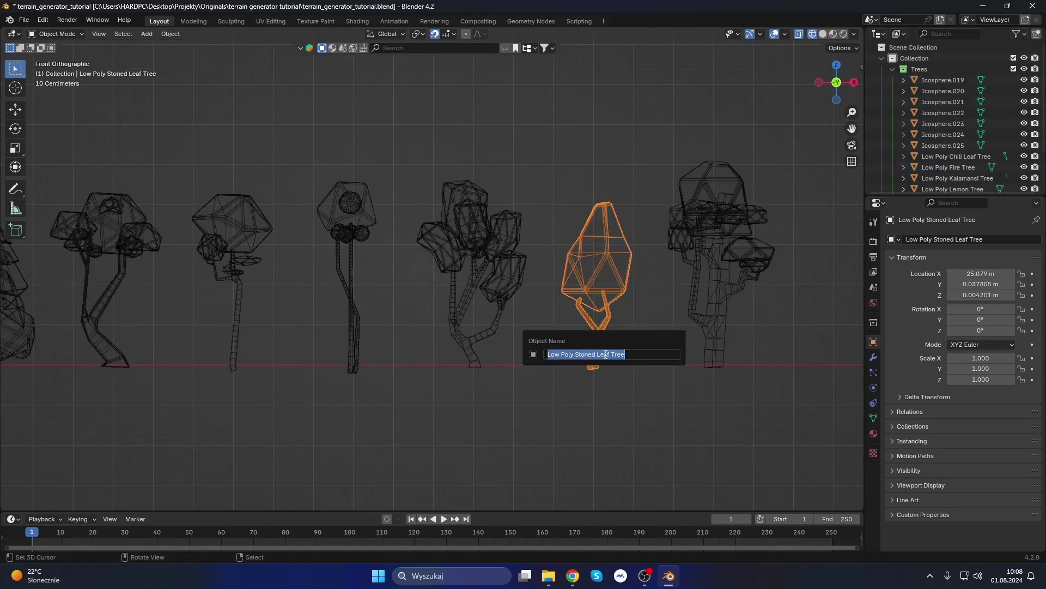
Join the Low Poly Chili Leaf Tree's parts into one object and check the names of the last two trees.
click(728, 325)
key(F2)
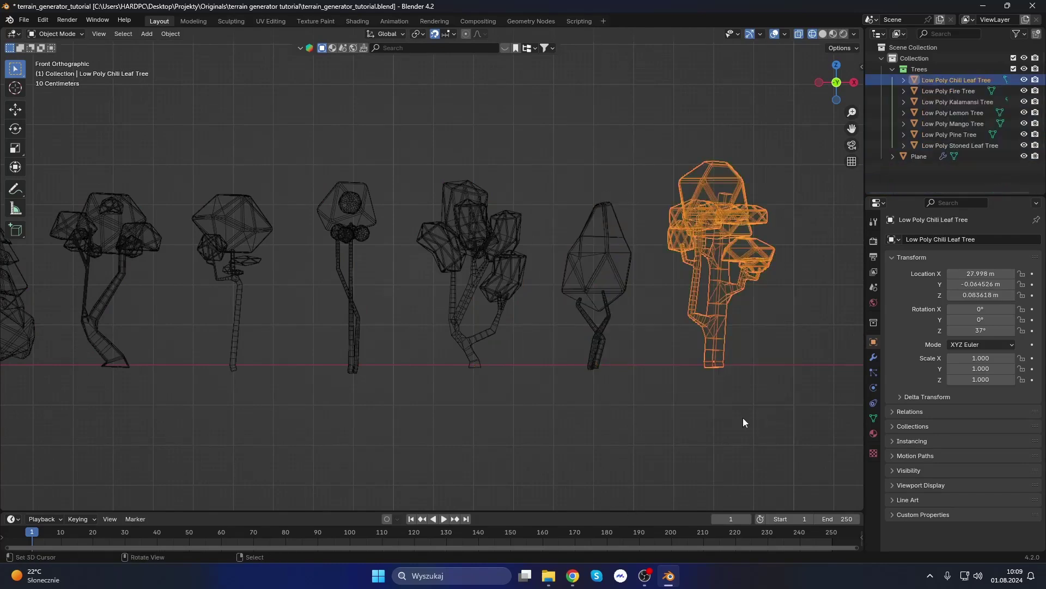
key(Escape)
click(609, 357)
key(F2)
key(Escape)
Move the Trees collection out of Collection so it sits directly under Scene Collection.
scroll(736, 284, down, 4)
shift+middle_drag(838, 178, 985, 172)
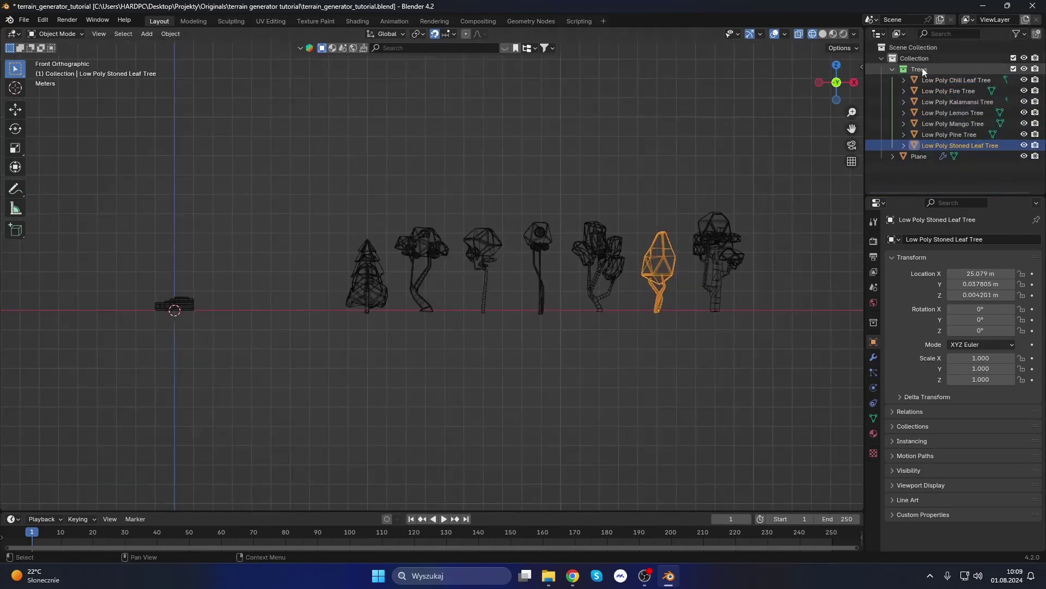
drag(901, 55, 901, 54)
Select the terrain plane and, in the Geometry Nodes workspace, assign the Trees collection to its Trees node.
ctrl+scroll(608, 169, up, 6)
click(493, 262)
key(KP_Decimal)
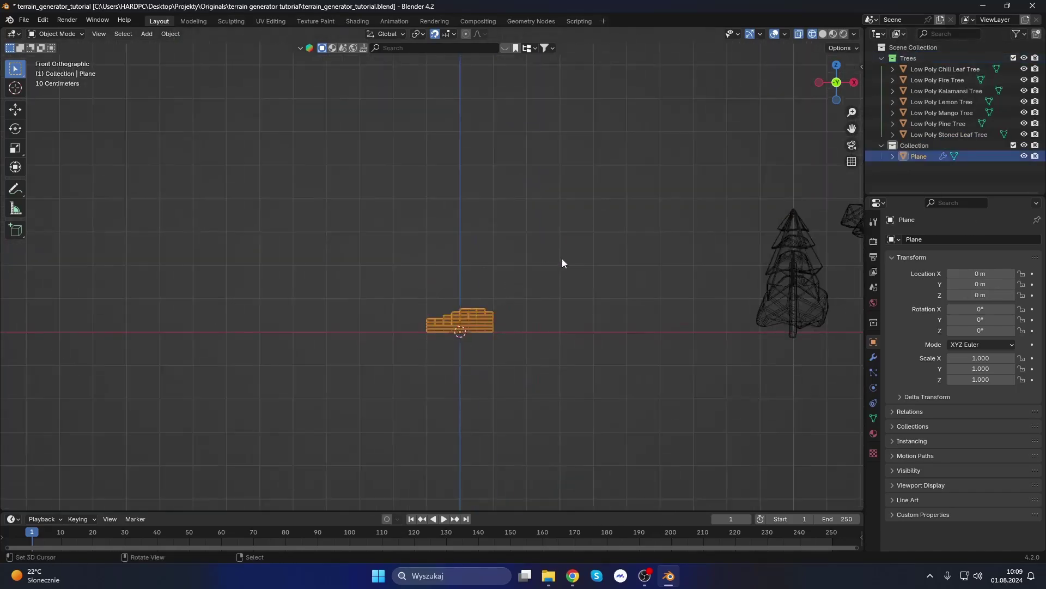
middle_drag(543, 185, 550, 137)
click(531, 21)
middle_drag(557, 192, 669, 182)
scroll(148, 355, up, 3)
click(491, 385)
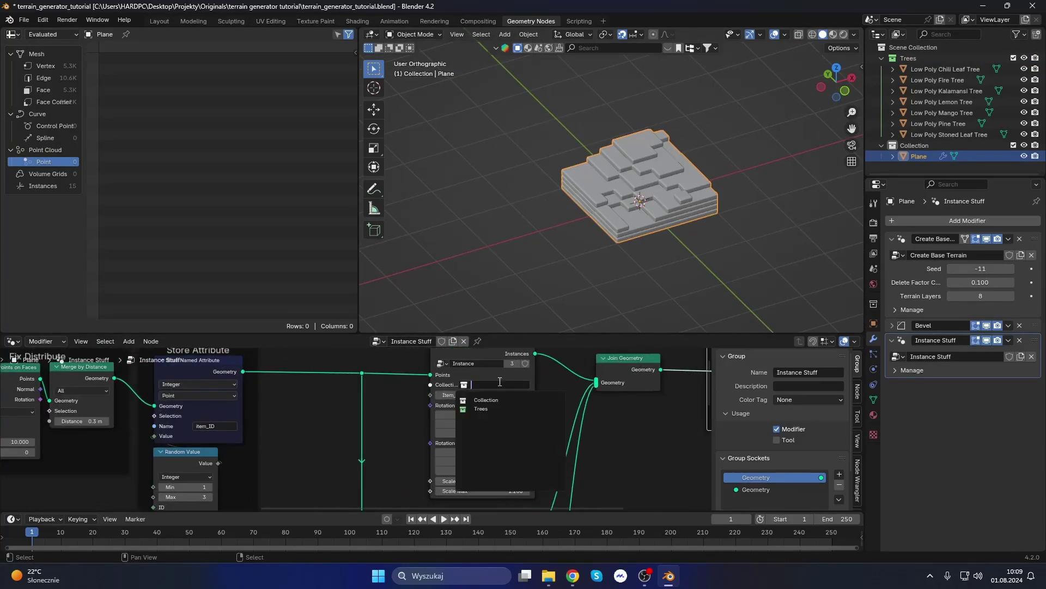
click(507, 400)
middle_drag(537, 397, 525, 368)
Set the Trees node's Scale Min to 0.1 and Scale Max to 0.3.
drag(475, 451, 447, 450)
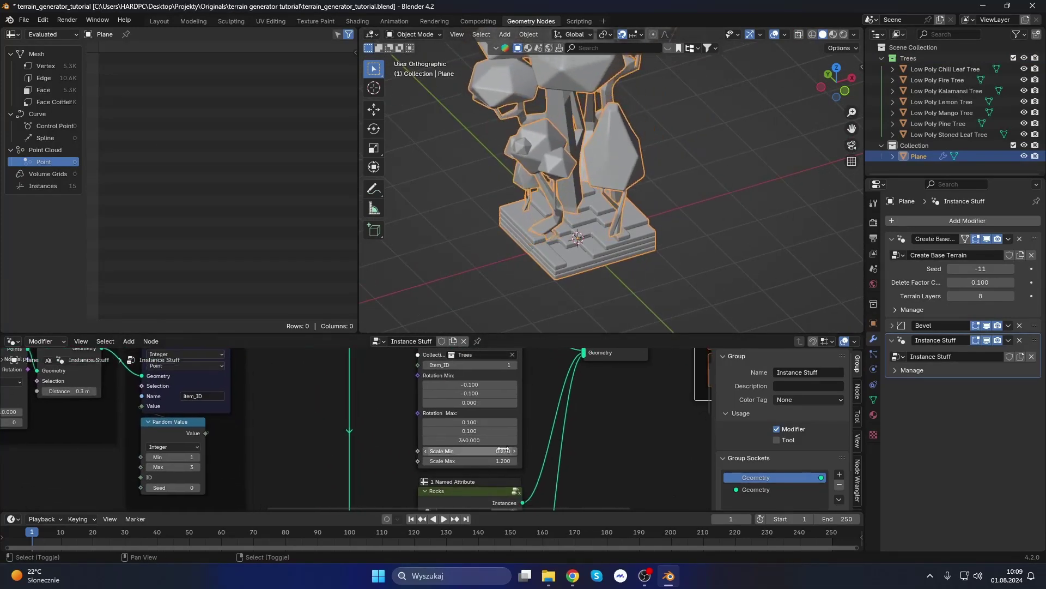
text(0.1)
key(Return)
text(0.34)
key(Return)
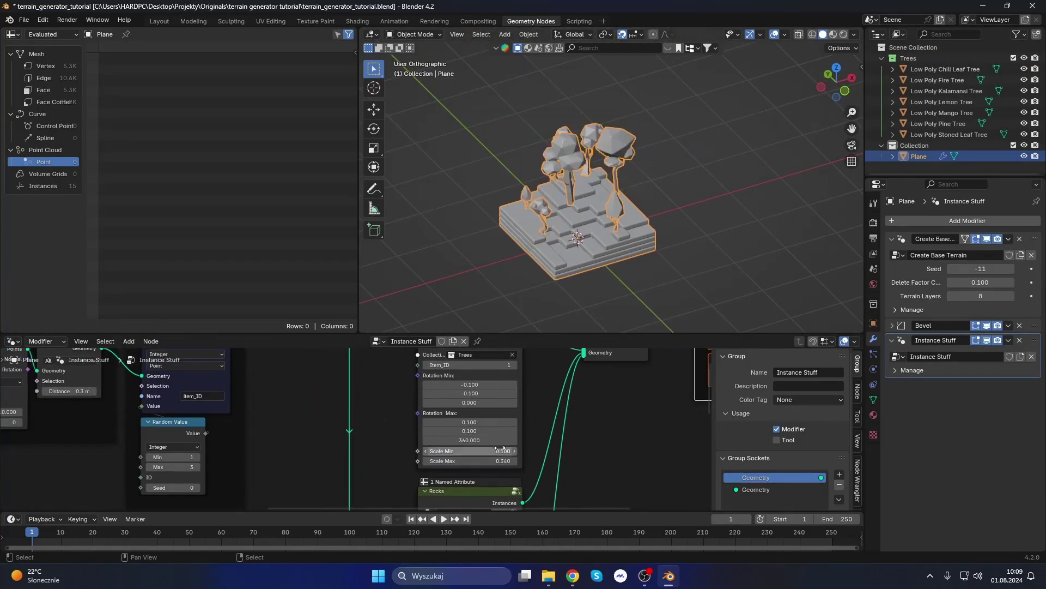
text(0.3)
key(Return)
middle_drag(513, 363, 501, 370)
click(502, 371)
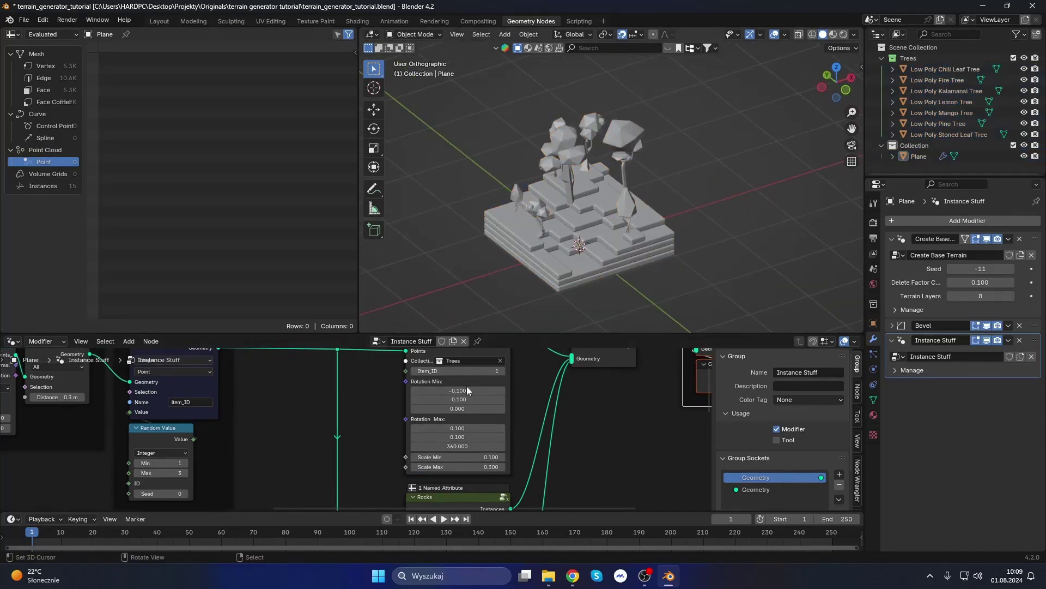
key(Tab)
middle_drag(489, 401, 453, 396)
scroll(436, 368, down, 3)
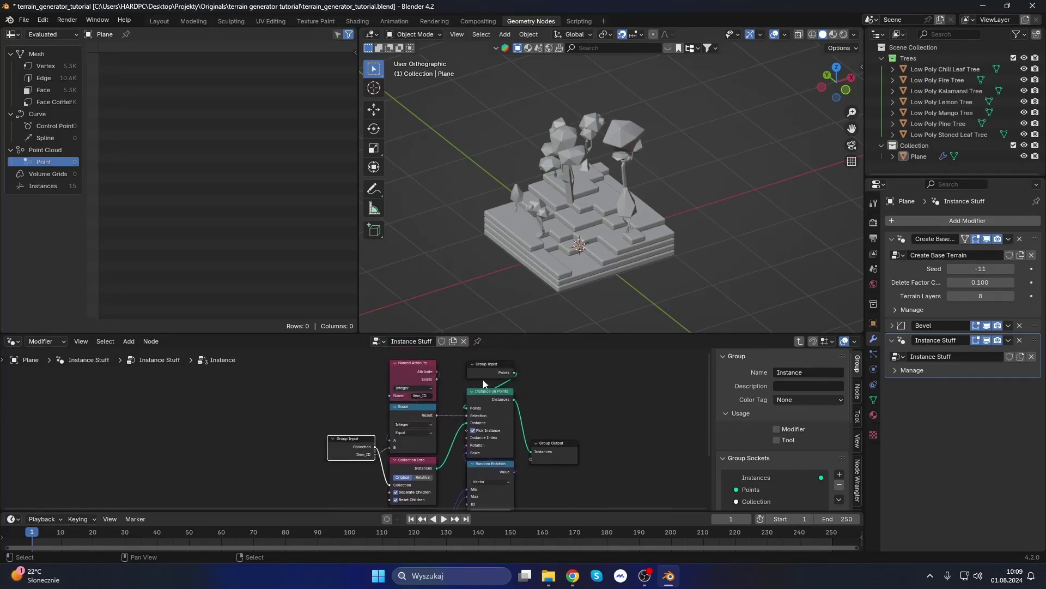
key(Tab)
Save the file, expose the Distribute Points on Faces Seed through a Group Input node, and set the modifier's Seed to 4.
middle_drag(544, 424, 518, 427)
key(ctrl+s)
key(shift+a)
click(507, 431)
click(503, 417)
drag(563, 439, 502, 407)
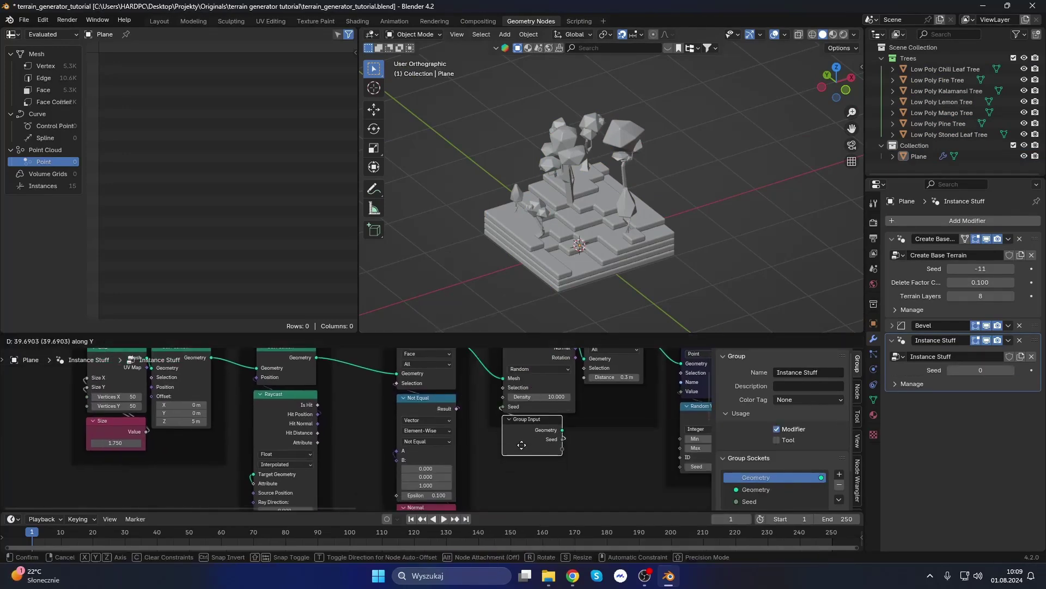
click(1012, 373)
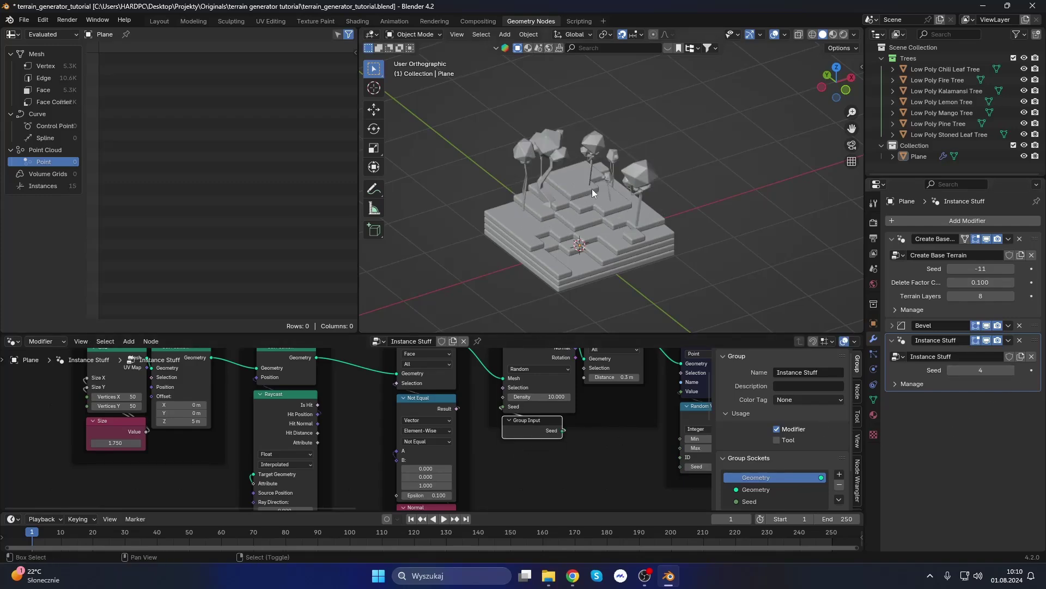
click(159, 21)
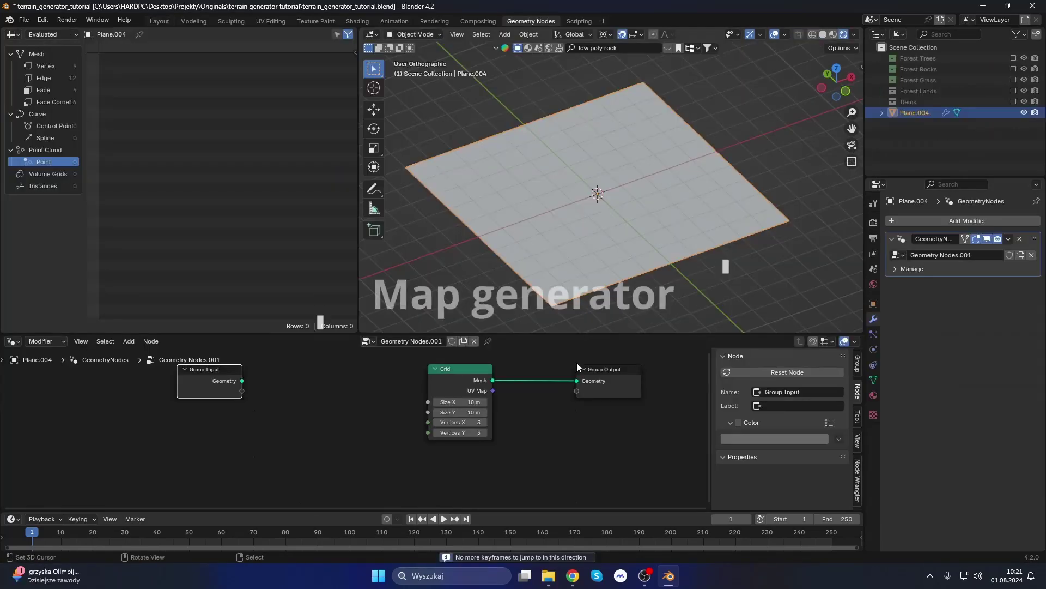
On the map plane, give the Grid node 6 vertices in X and Y and show the viewport in wireframe.
click(462, 422)
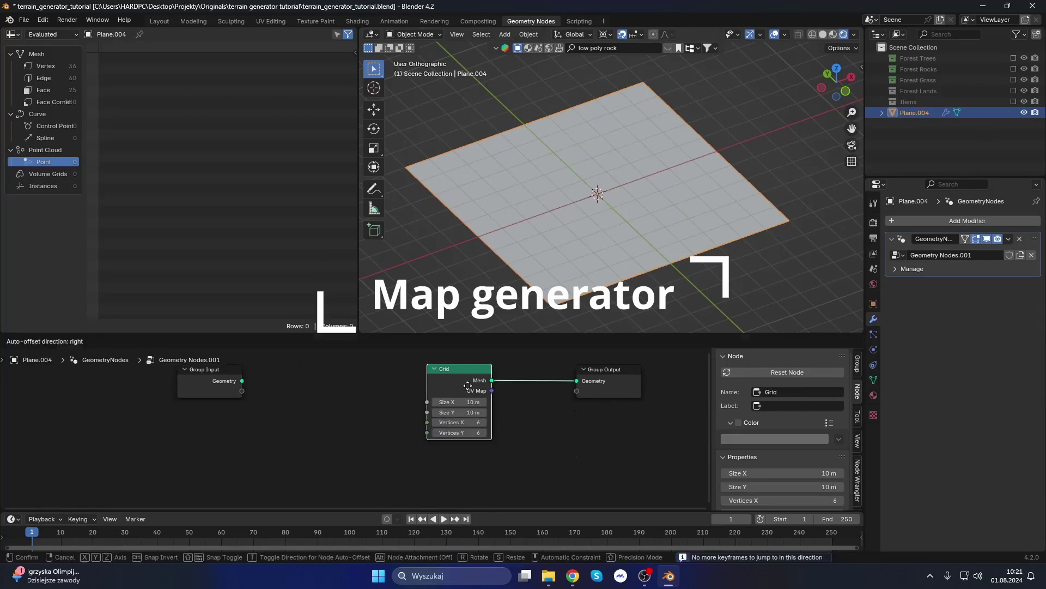
drag(469, 390, 356, 389)
key(alt+z)
key(shift+a)
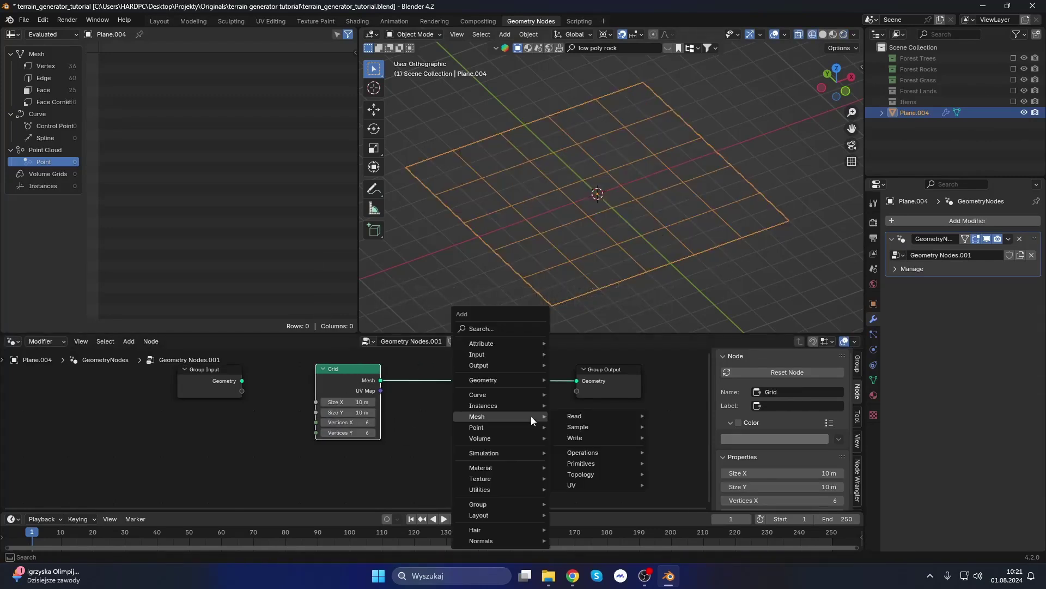
key(Escape)
scroll(413, 443, up, 3)
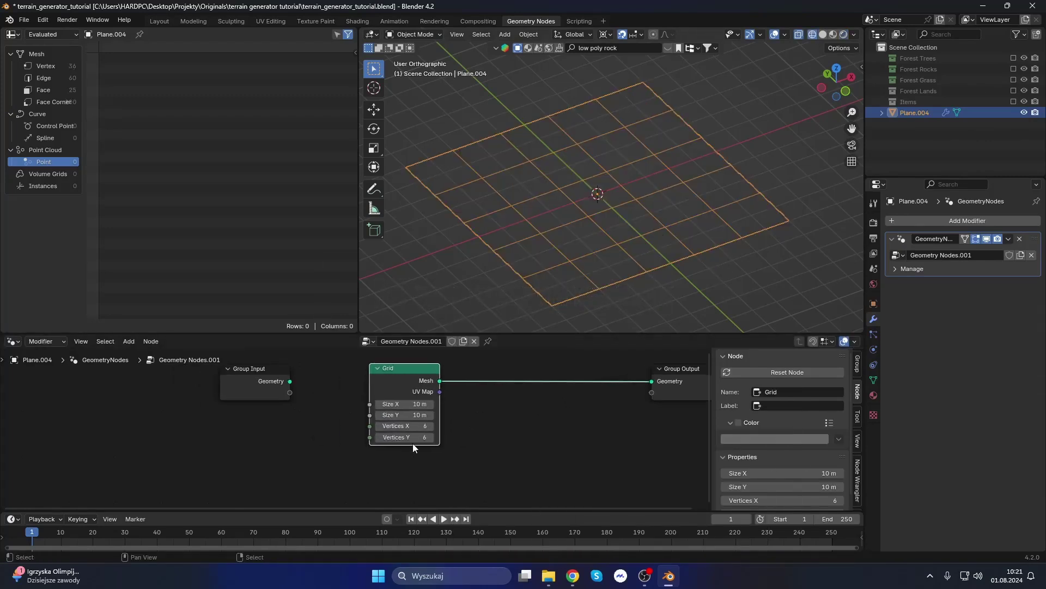
Set the Grid's Size X and Y to 20 m and its Vertices X and Y to 12.
key(shift+a)
mouse_move(451, 430)
key(Escape)
text(20)
drag(466, 393, 466, 430)
key(Return)
text(12)
key(Return)
scroll(577, 294, down, 3)
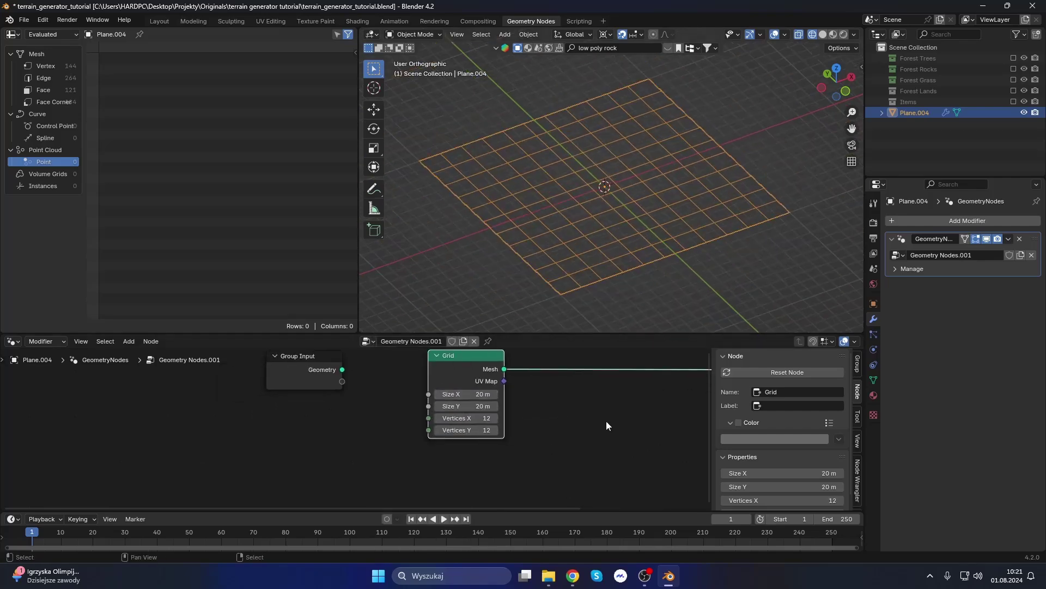
Insert a Delete Geometry node set to Face between the Grid and the Group Output.
scroll(553, 399, down, 2)
key(shift+a)
text(delete)
key(Down)
key(Return)
click(483, 382)
Add a Compare node set to Float and Greater Than beneath the Delete Geometry node.
key(shift+a)
text(com)
key(Return)
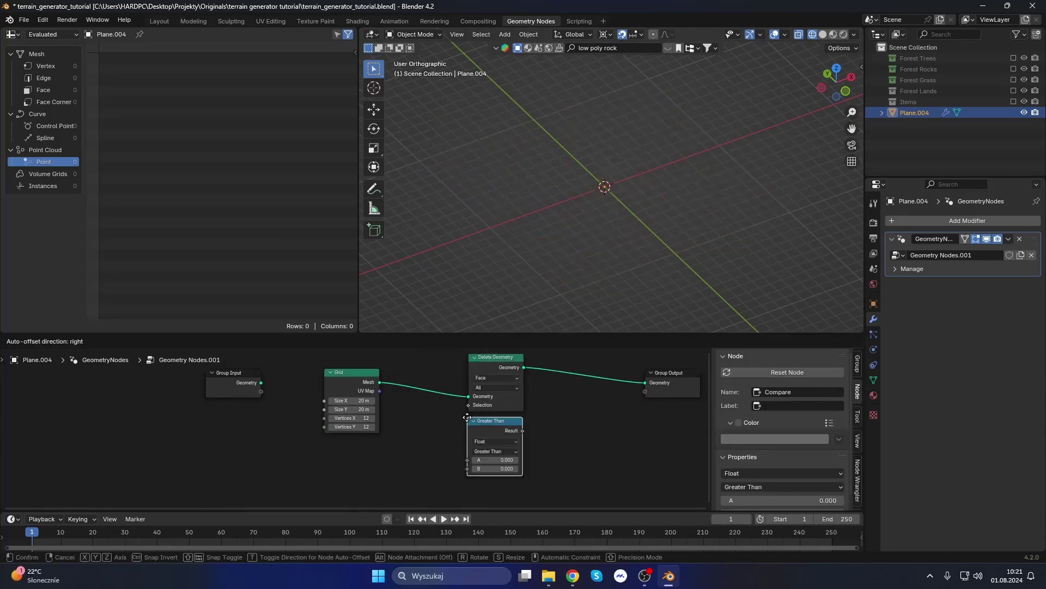
click(491, 430)
middle_drag(490, 431, 450, 396)
Add a color Mix node and a Noise Texture node below the Grid node.
key(shift+a)
text(mix)
key(Return)
click(427, 383)
key(shift+a)
text(noise)
key(Return)
click(455, 436)
middle_drag(455, 436, 432, 452)
Add a Math node under the Greater Than node and a Vector Math node beside the Mix node.
key(shift+a)
mouse_move(498, 407)
text(vector math)
key(Return)
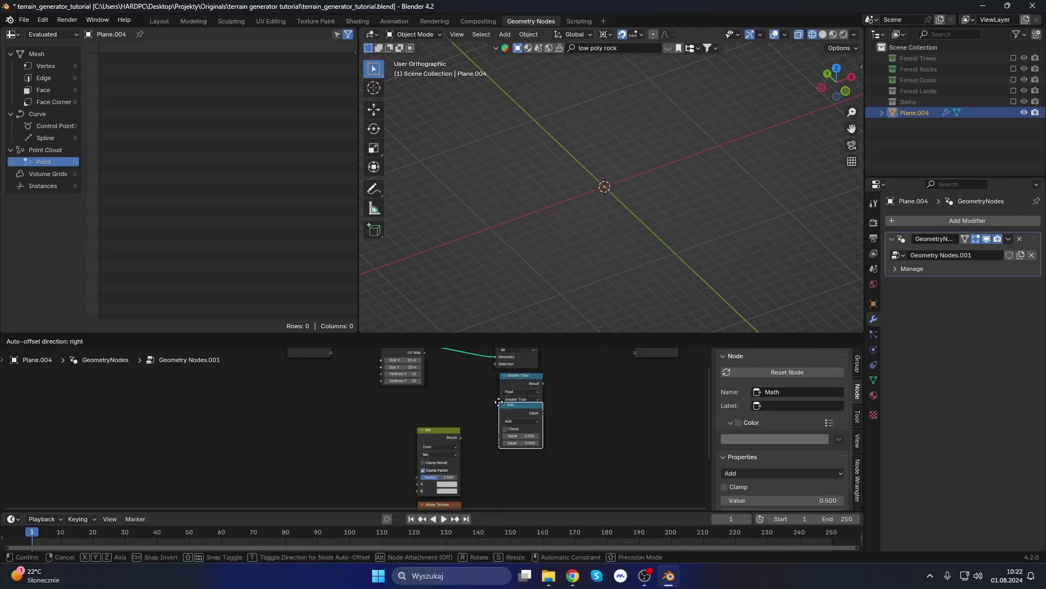
scroll(345, 480, up, 2)
click(375, 388)
Add a Position node beneath the Vector Math node and set the Vector Math operation to Distance.
key(shift+a)
mouse_move(375, 388)
text(position)
key(Return)
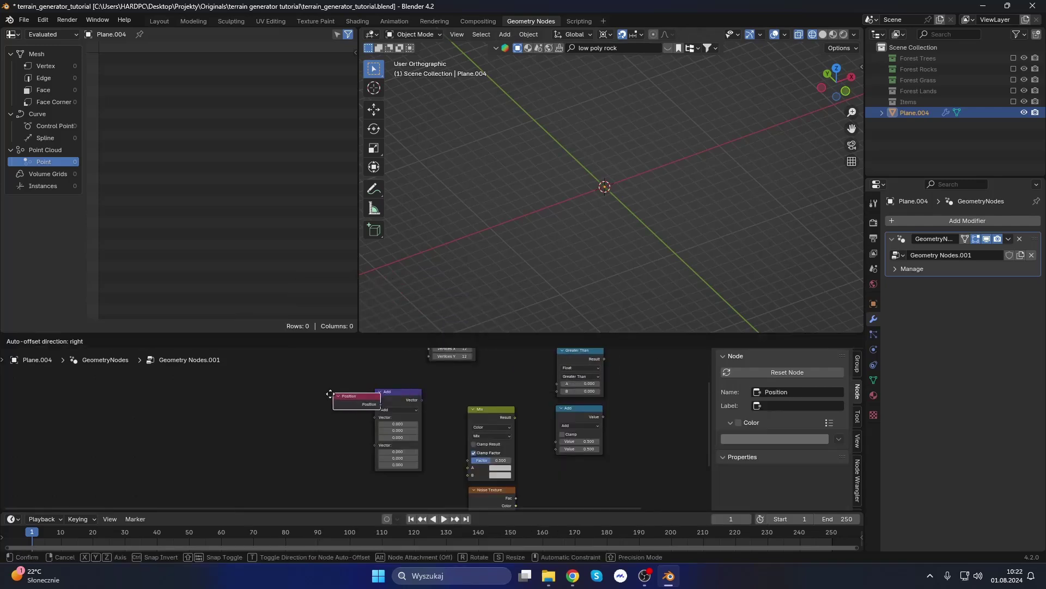
scroll(385, 425, up, 1)
click(418, 479)
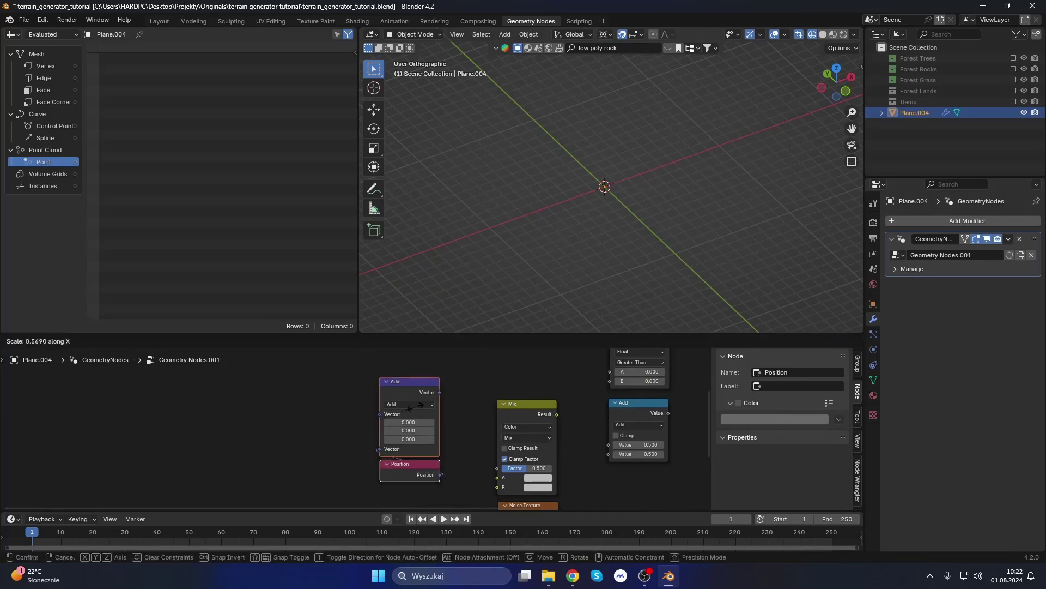
click(409, 404)
click(406, 355)
scroll(465, 394, up, 1)
scroll(421, 413, up, 1)
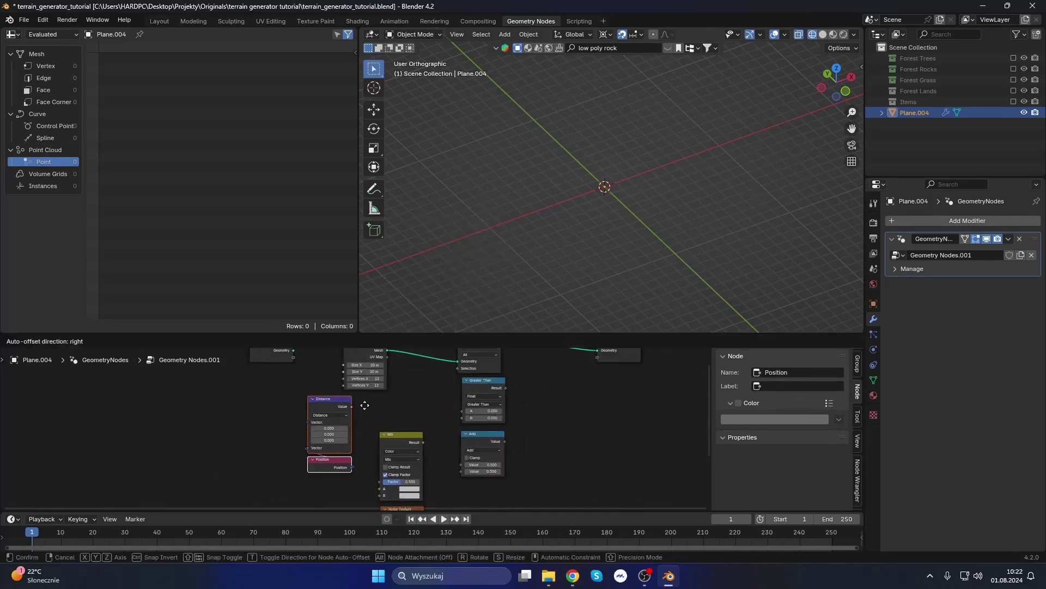
Feed the Distance value through Greater Than into Delete Geometry's Selection, with the B threshold at about 9.4.
click(502, 376)
drag(508, 378, 503, 396)
drag(353, 420, 507, 435)
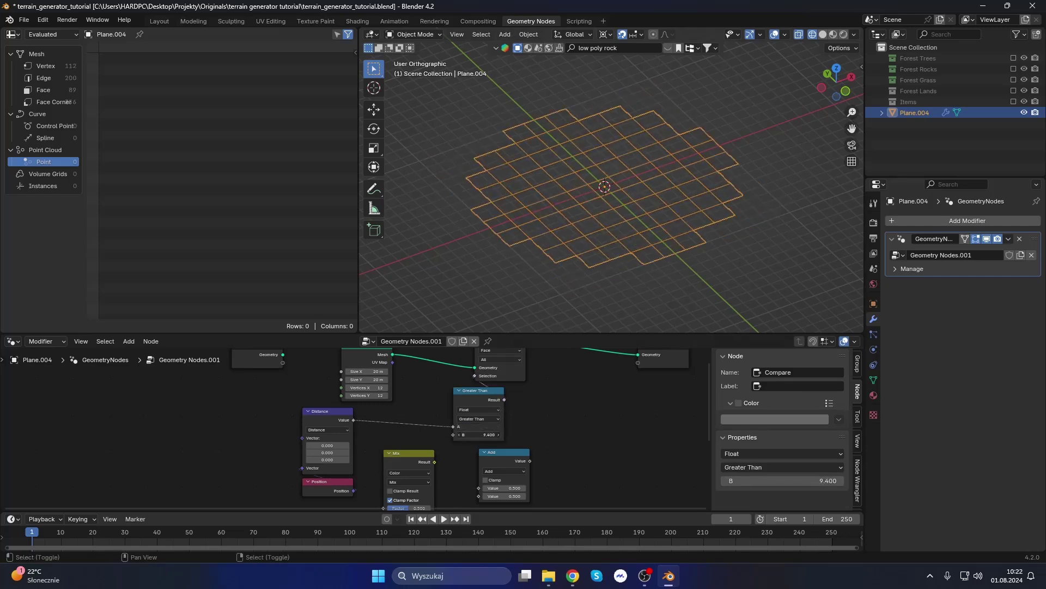
Insert the Mix node between Distance and Greater Than and set its blending mode to Color Burn.
drag(410, 453, 413, 387)
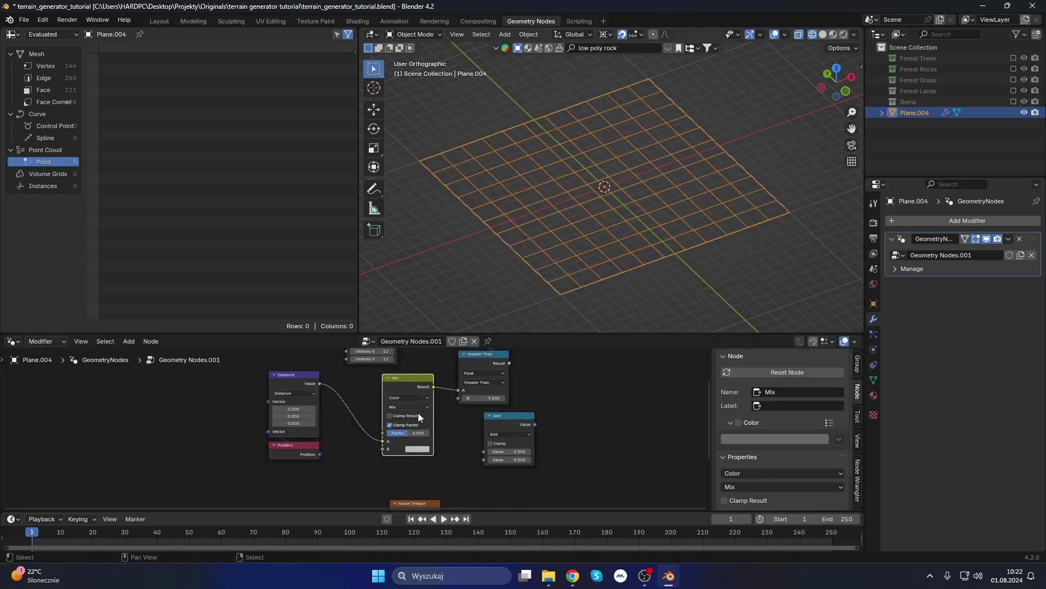
ctrl+scroll(404, 403, down, 3)
scroll(403, 436, down, 2)
Position the Noise Texture below the Color Burn node and route its Fac through a new Color Ramp into Color Burn's B input.
drag(401, 452, 392, 423)
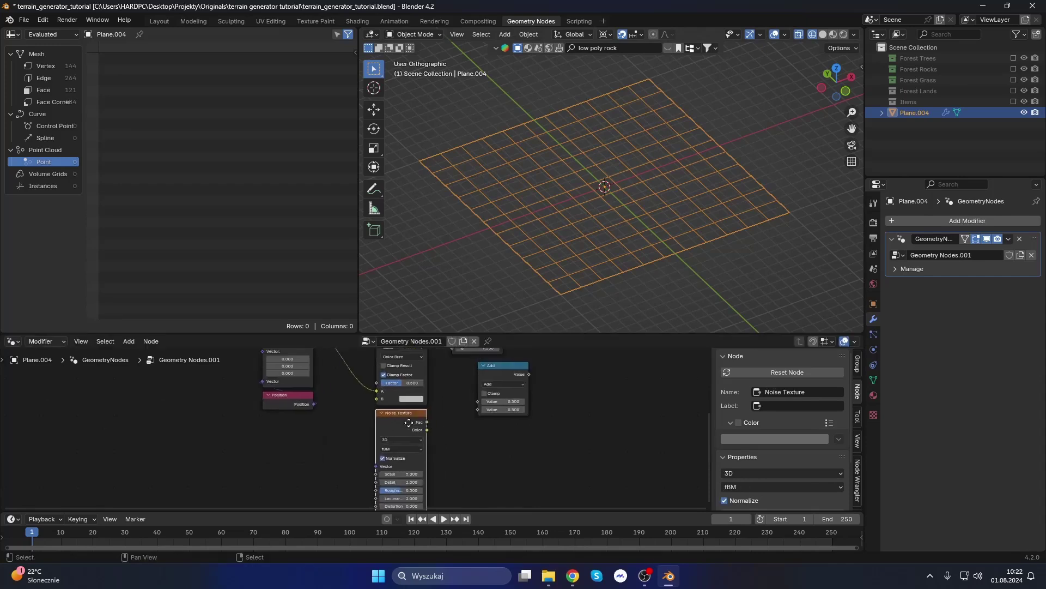
scroll(366, 417, up, 3)
key(shift+a)
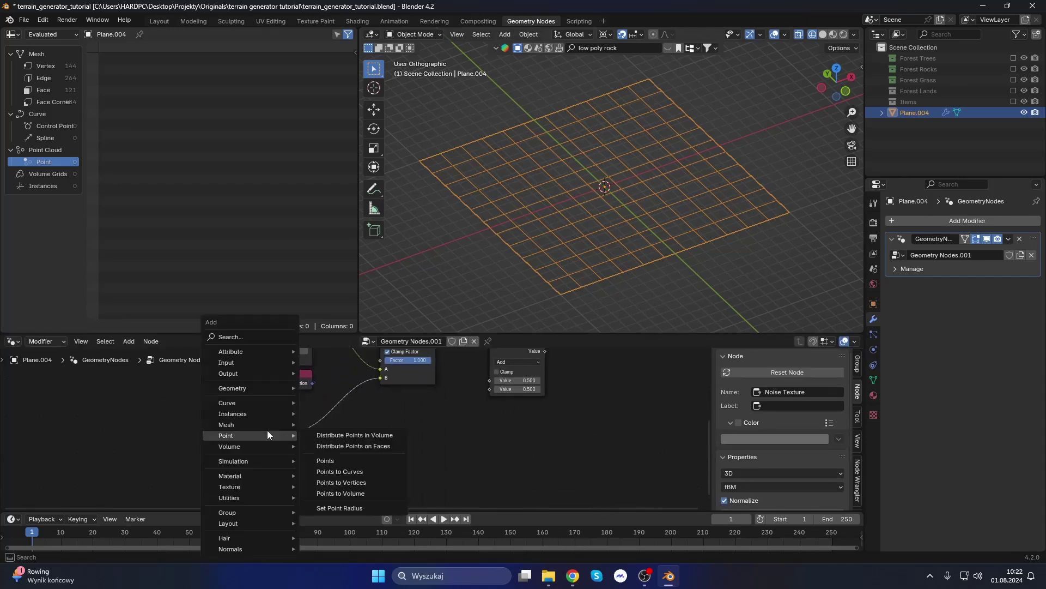
click(305, 450)
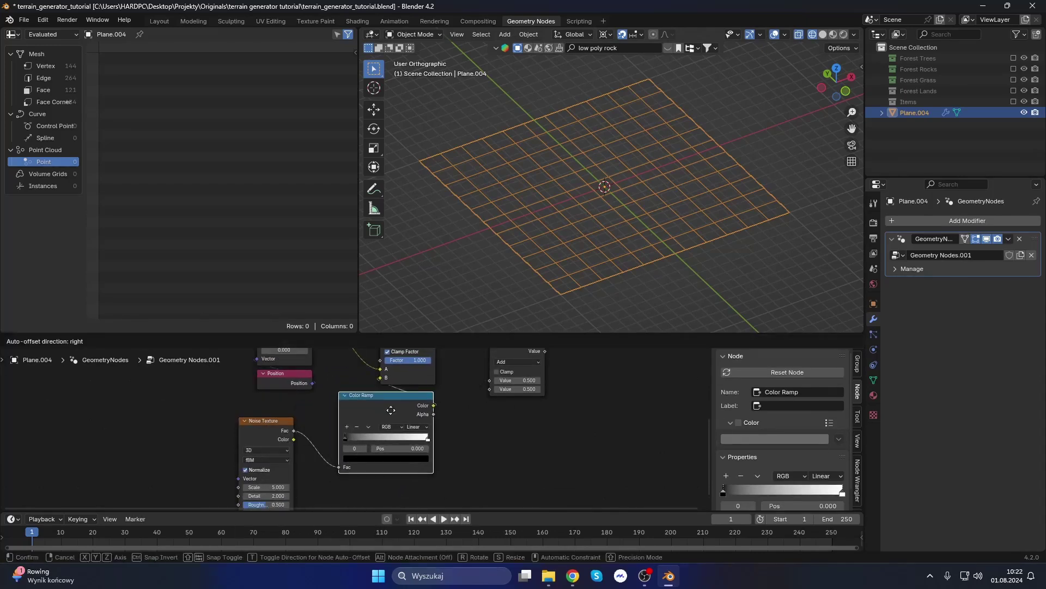
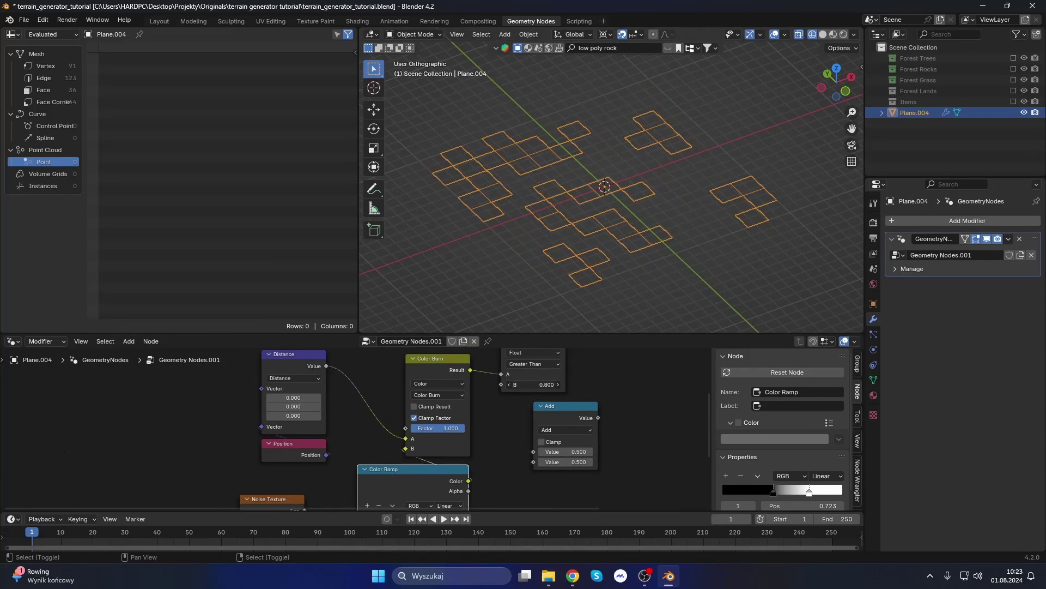
Set the Noise Texture's Detail and Roughness to 0, move the Color Ramp's white stop to 0.891, and save the file.
middle_drag(381, 447, 420, 348)
scroll(420, 418, down, 2)
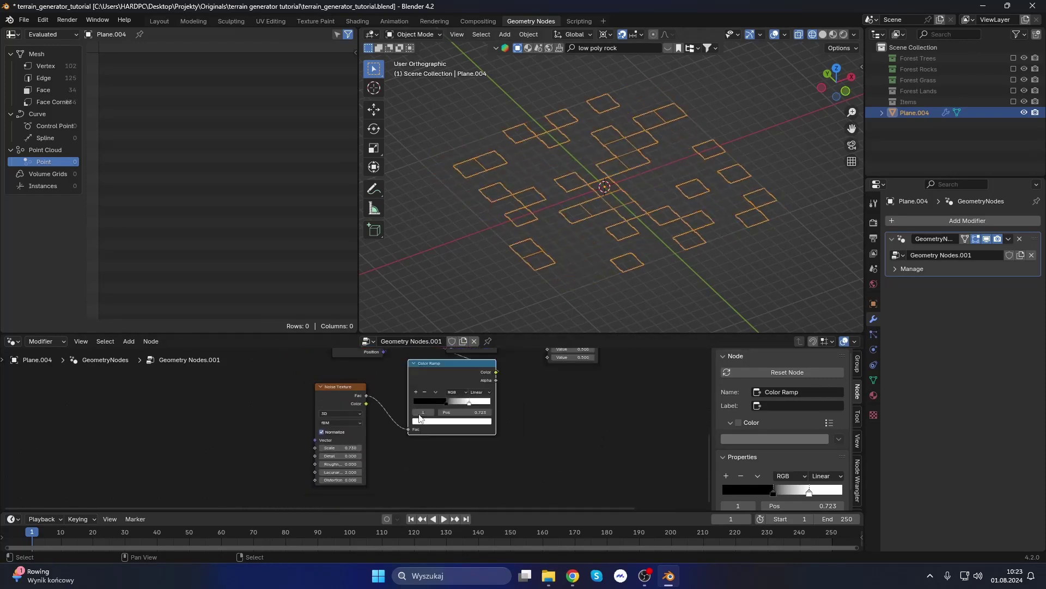
scroll(420, 418, up, 2)
drag(446, 441, 467, 451)
key(ctrl+s)
Insert a copy of the Greater Than node between Distance and Color Burn with its B value set to 9.5.
middle_drag(366, 475, 388, 445)
scroll(526, 414, up, 2)
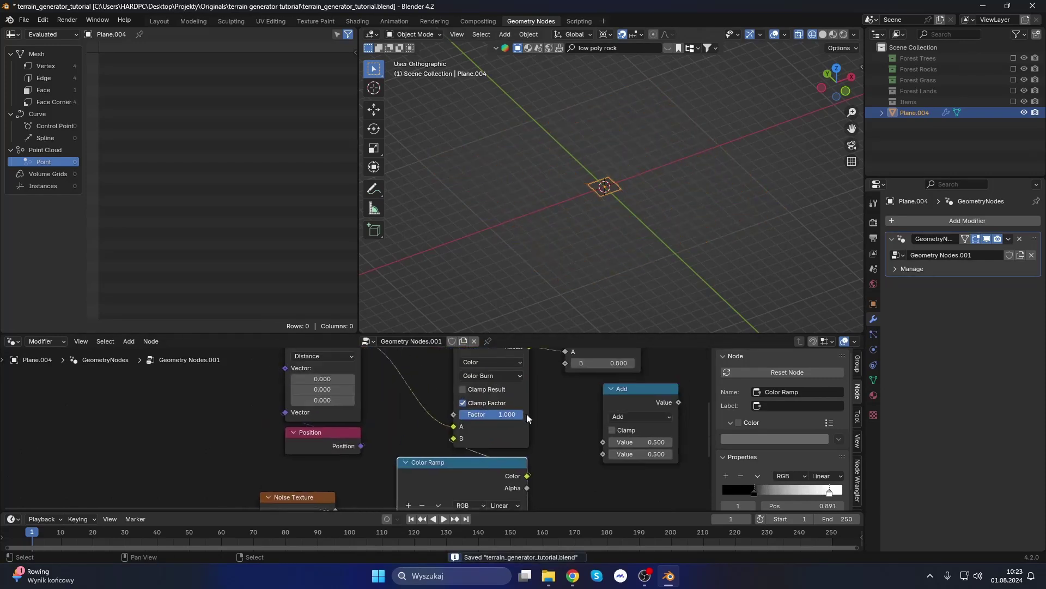
scroll(527, 414, down, 2)
drag(327, 473, 219, 473)
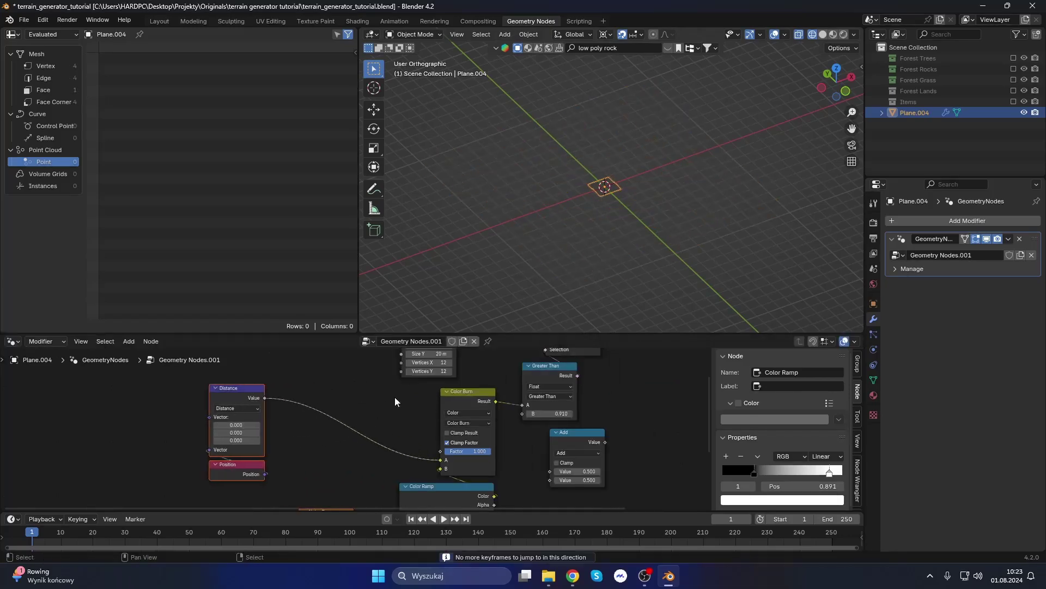
key(ctrl+v)
click(284, 437)
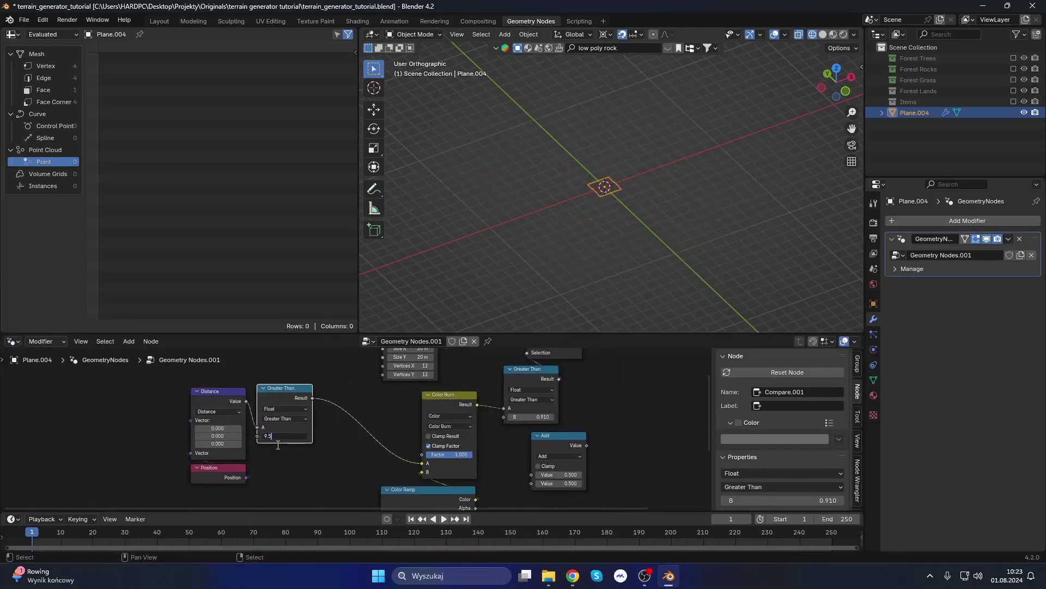
key(Return)
Move the Color Ramp's black stop to 0.382, and set the distance threshold to 6.27 and the final Greater Than threshold to 0.62.
scroll(338, 419, up, 1)
middle_drag(349, 436, 343, 376)
click(407, 473)
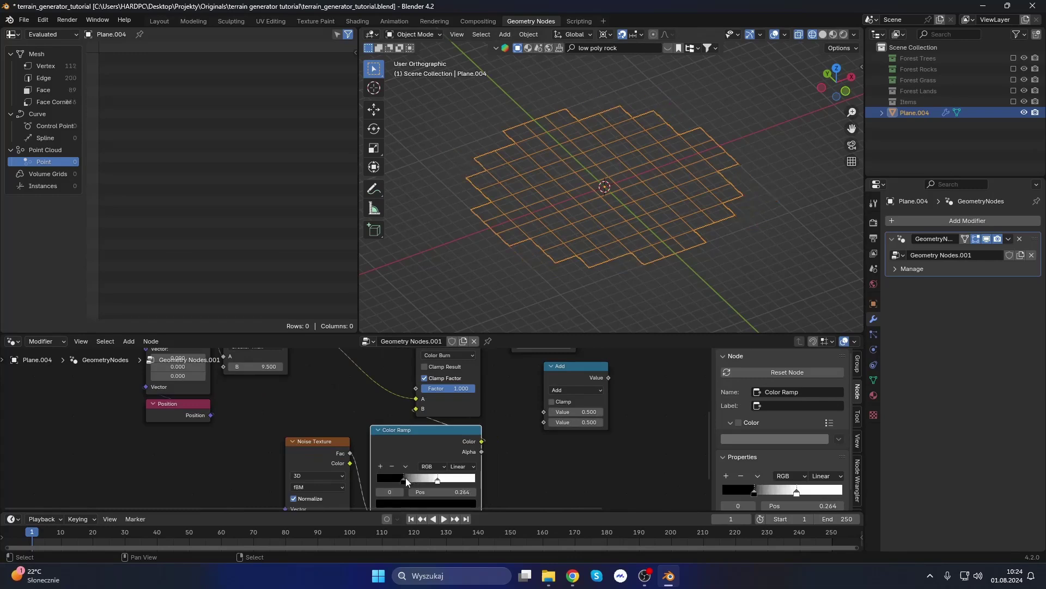
drag(405, 477, 417, 478)
middle_drag(417, 477, 446, 503)
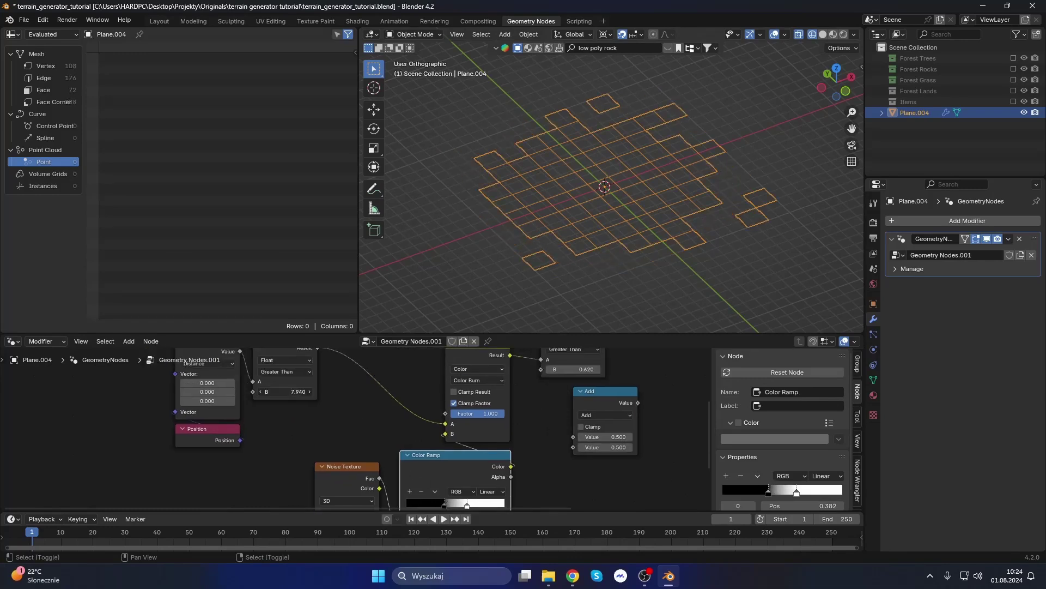
scroll(444, 490, up, 1)
mouse_move(463, 483)
mouse_down()
mouse_move(431, 482)
mouse_move(482, 476)
mouse_move(465, 476)
mouse_up()
scroll(466, 476, down, 3)
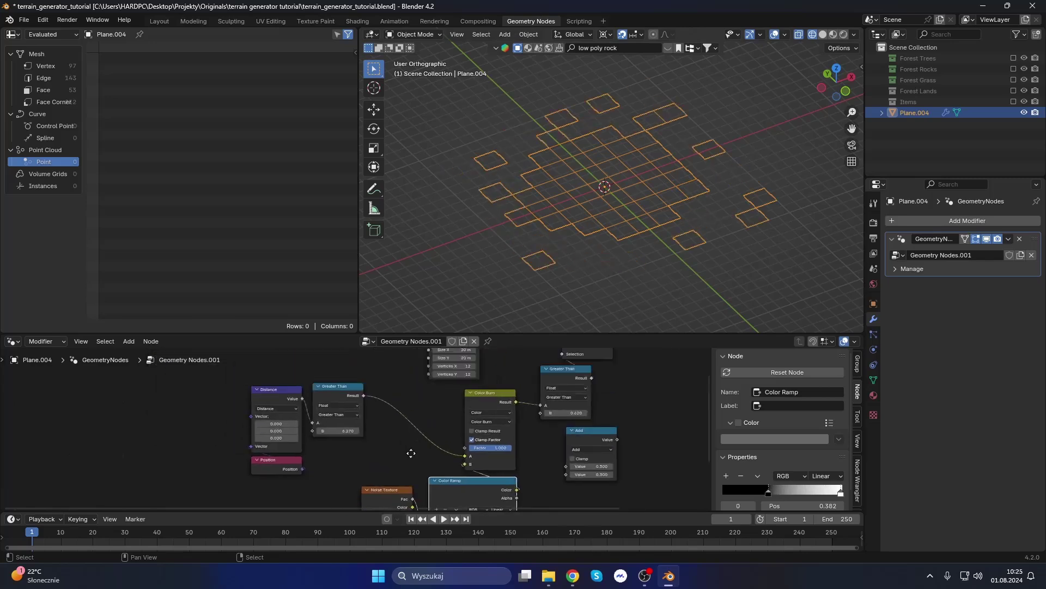
Set the Noise Texture's Scale to 0.1 and move the Color Ramp's black stop to 0.423.
scroll(465, 476, up, 2)
middle_drag(491, 480, 442, 349)
drag(361, 465, 370, 465)
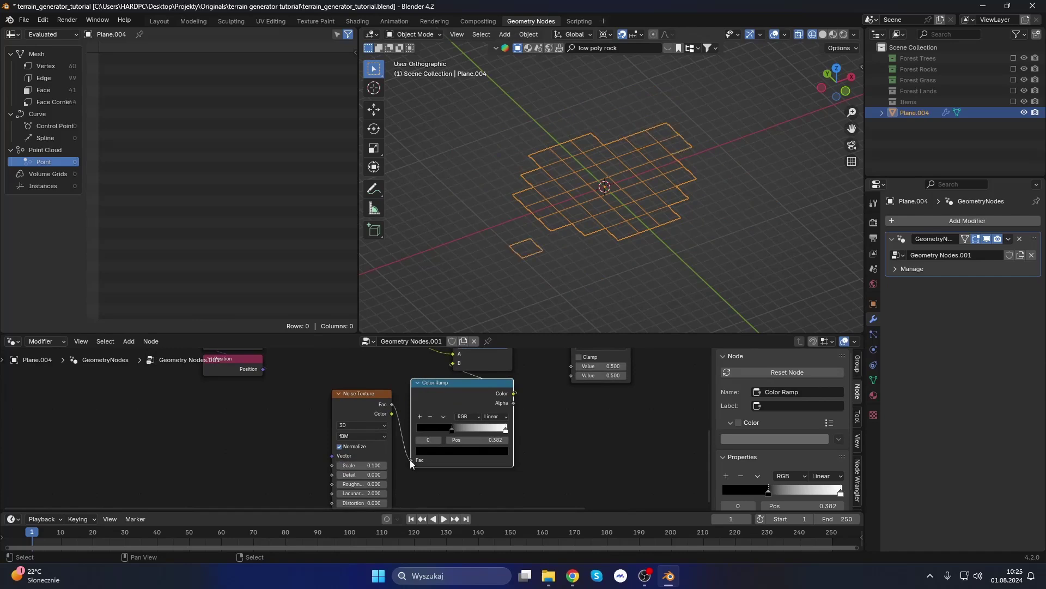
shift+scroll(410, 461, up, 1)
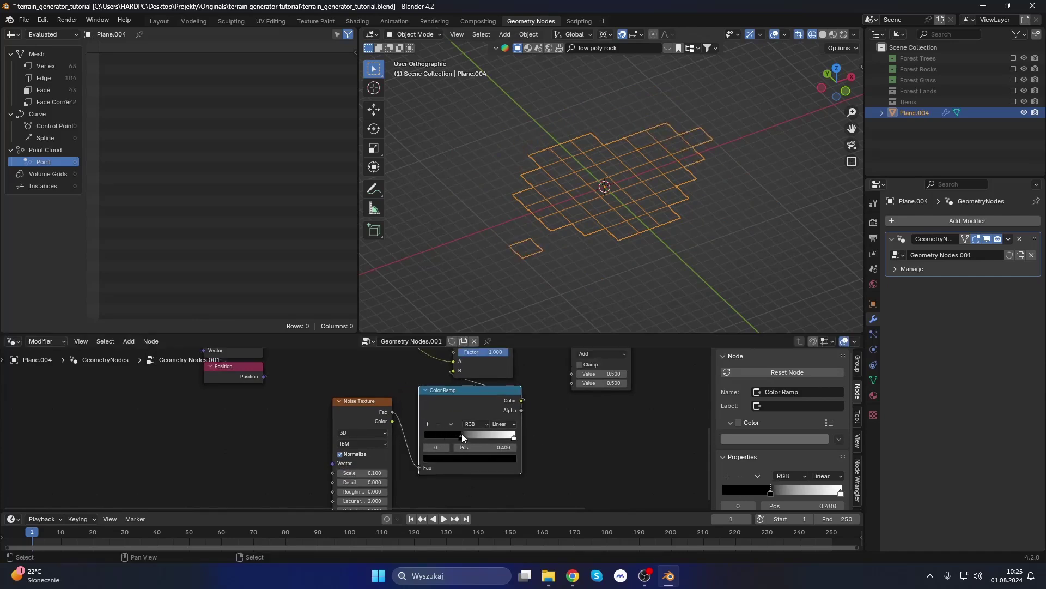
drag(514, 436, 466, 434)
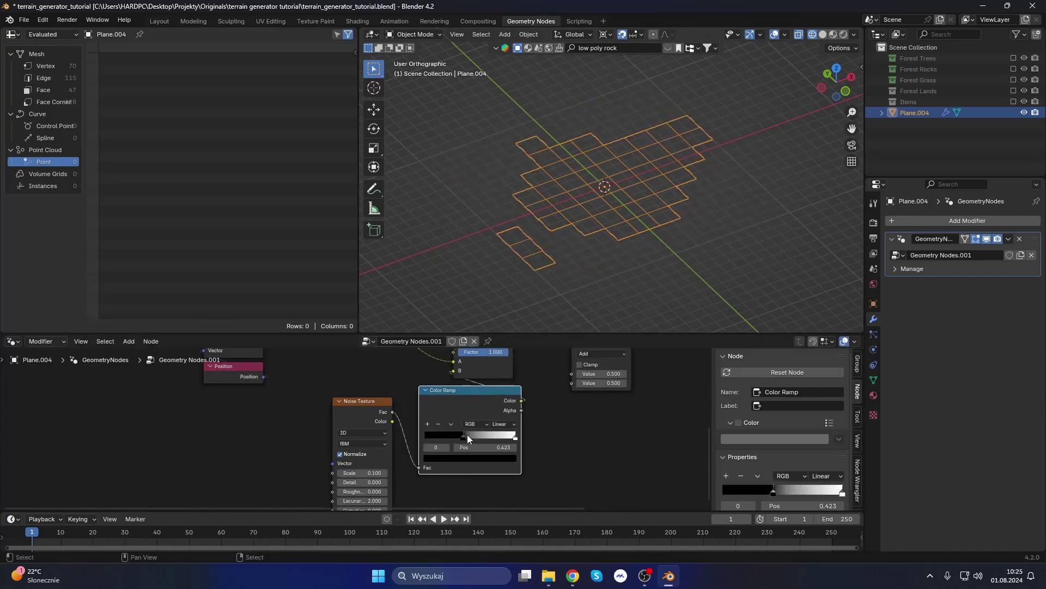
Switch the Noise Texture to 4D and set its W value to 117.4.
scroll(436, 432, up, 1)
click(395, 417)
click(391, 441)
drag(398, 460, 817, 460)
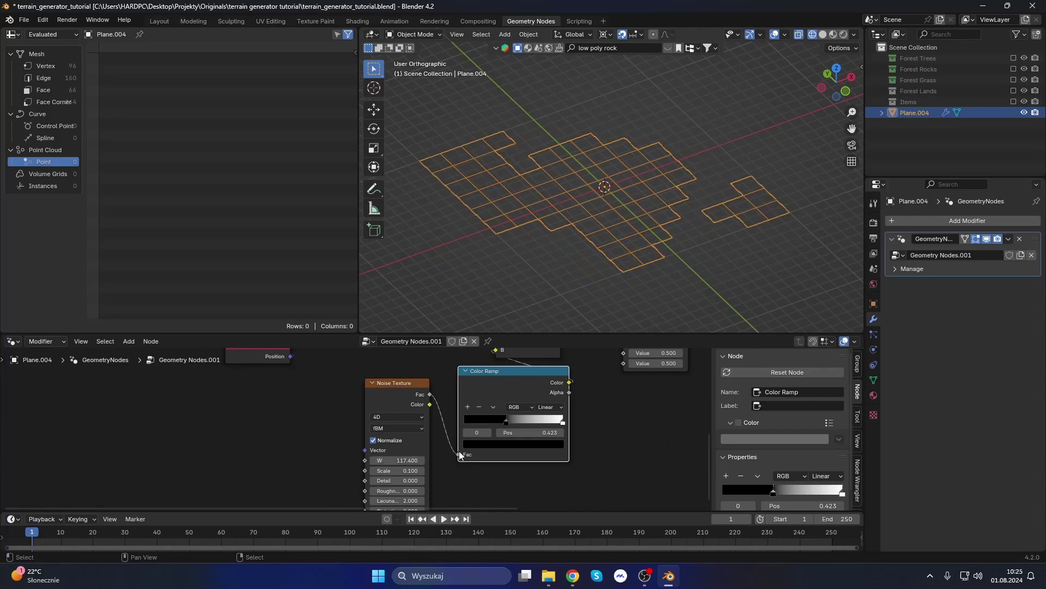
Add a Math node before the Noise Texture and set its operation to Multiply.
middle_drag(459, 455, 514, 446)
key(shift+a)
click(537, 434)
click(364, 414)
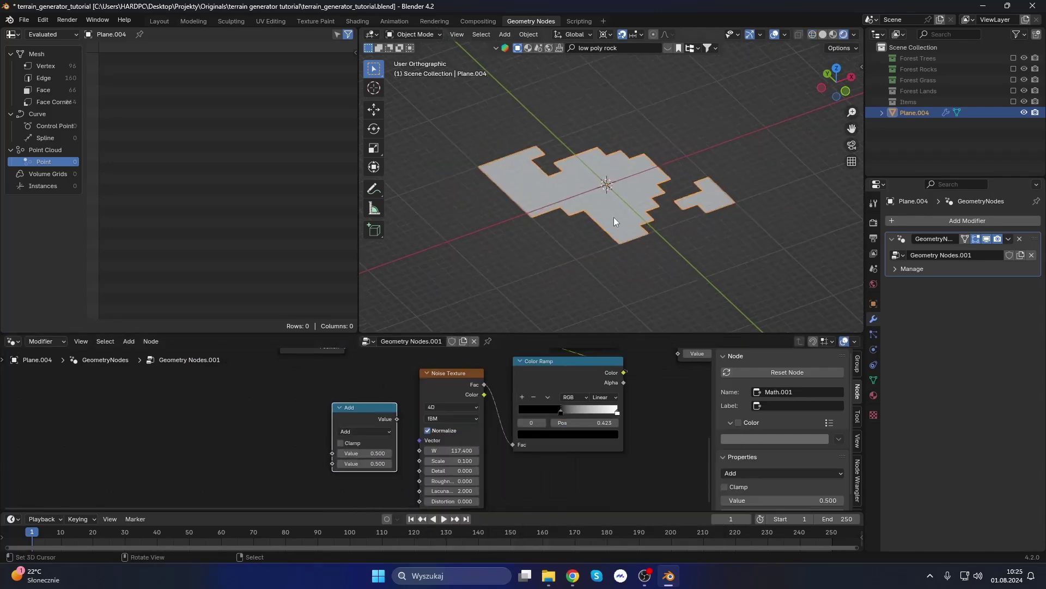
scroll(354, 436, up, 2)
click(375, 422)
click(381, 292)
Set the Multiply node's second value to 100, link its output to the Noise Texture's W, and save the file.
click(374, 464)
text(100)
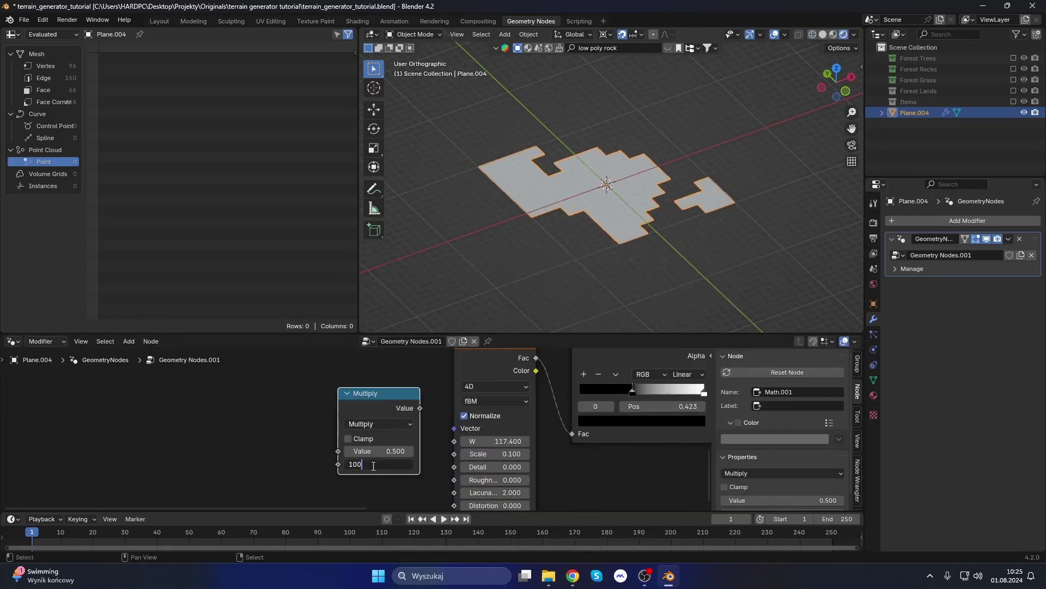
drag(419, 408, 475, 436)
scroll(454, 441, down, 3)
key(ctrl+s)
Delete the unused Add node, save the file, and align the final Greater Than node under Delete Geometry.
click(475, 436)
middle_drag(474, 436, 356, 518)
click(508, 447)
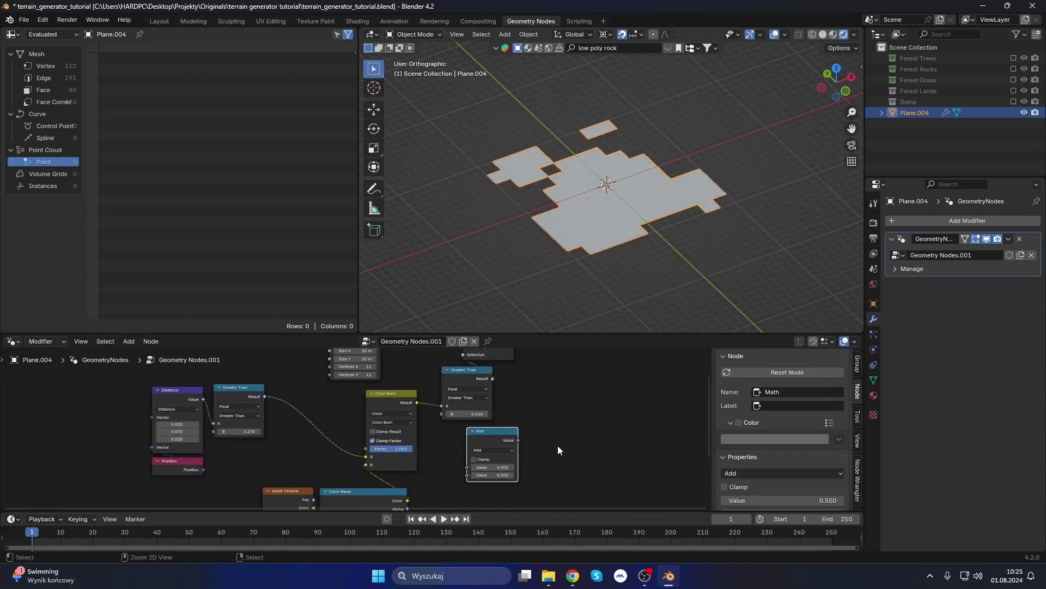
key(x)
scroll(557, 446, down, 2)
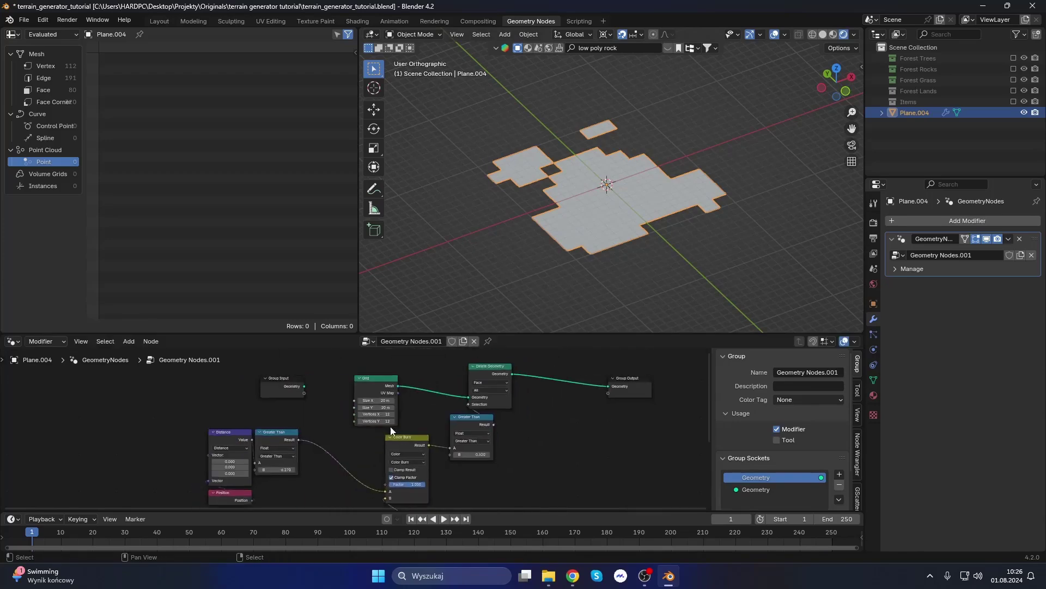
click(489, 436)
key(ctrl+s)
scroll(490, 436, up, 2)
drag(462, 415, 489, 413)
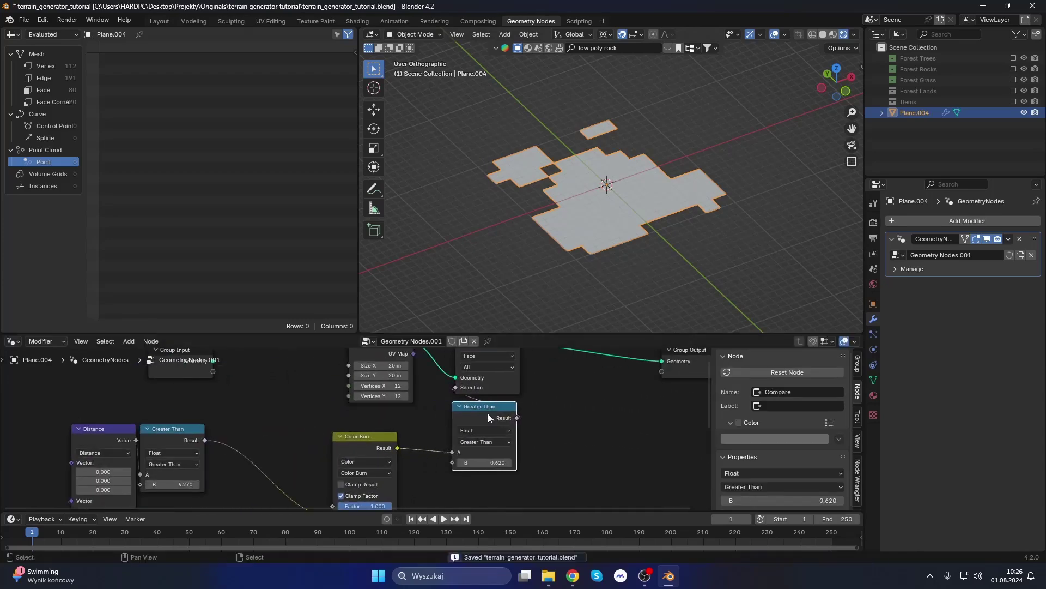
Link a new Group Input node to the Multiply node's first Value and rename the created socket Seed.
mouse_move(489, 413)
middle_down()
mouse_move(416, 410)
mouse_move(381, 382)
mouse_move(322, 435)
mouse_move(441, 434)
middle_up()
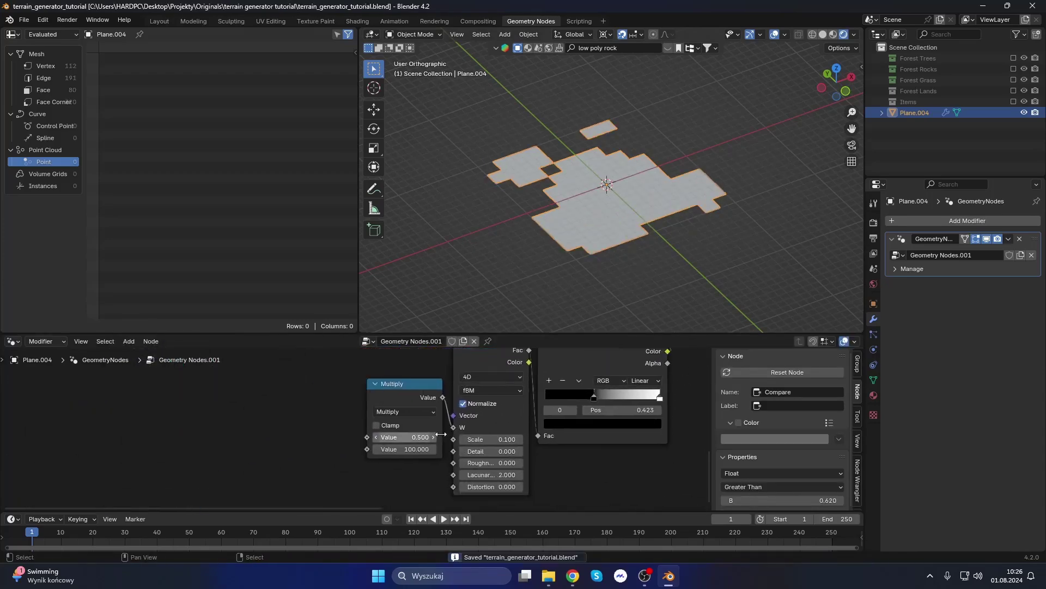
scroll(440, 435, down, 2)
click(390, 408)
scroll(390, 414, up, 1)
drag(411, 438, 451, 452)
click(858, 372)
double_click(750, 479)
text(Seed)
key(Return)
Change the Seed socket's type to Integer, save the file, and place the Group Input beneath the Multiply node.
click(796, 496)
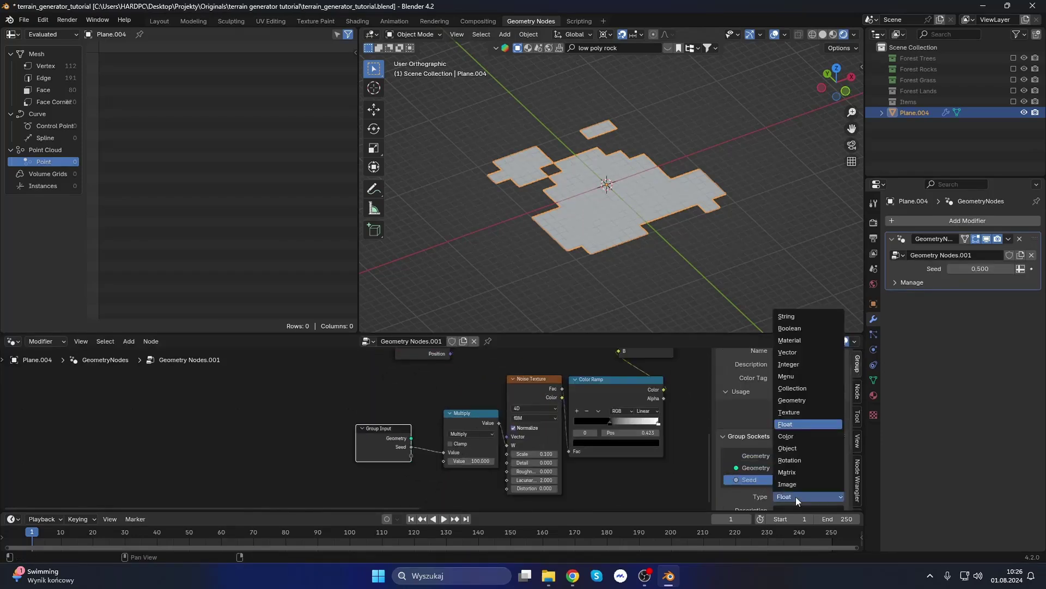
click(812, 324)
scroll(766, 460, down, 4)
key(ctrl+s)
drag(391, 459, 430, 475)
scroll(431, 474, down, 2)
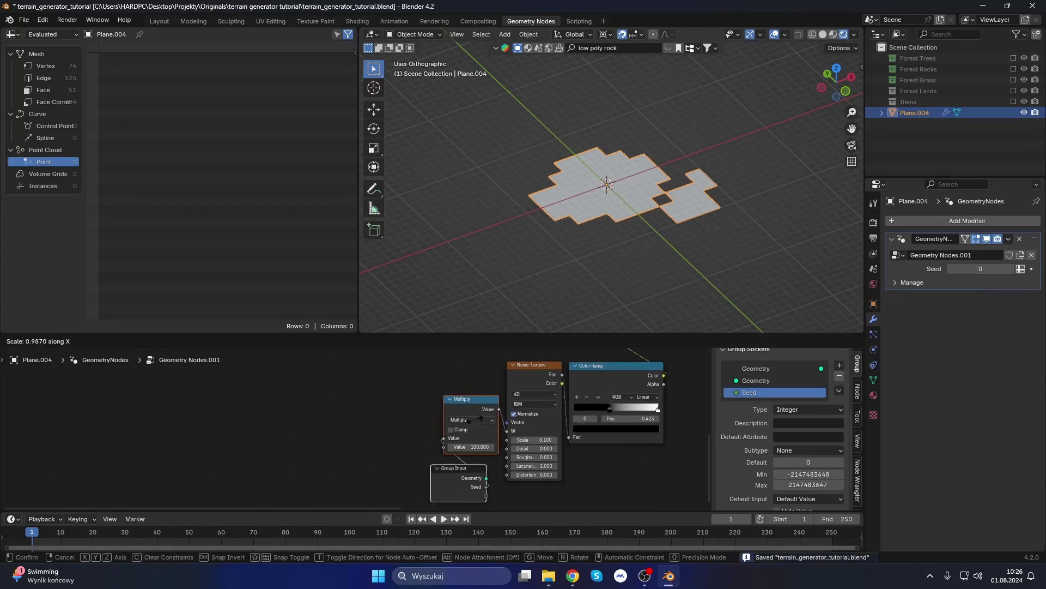
scroll(494, 415, down, 1)
scroll(493, 415, up, 1)
Set the modifier's Seed to 47, deselect the map plane, and save the file.
mouse_move(981, 269)
mouse_down()
mouse_move(1027, 268)
mouse_move(989, 268)
mouse_up()
click(642, 201)
middle_drag(642, 201, 632, 272)
scroll(474, 429, up, 2)
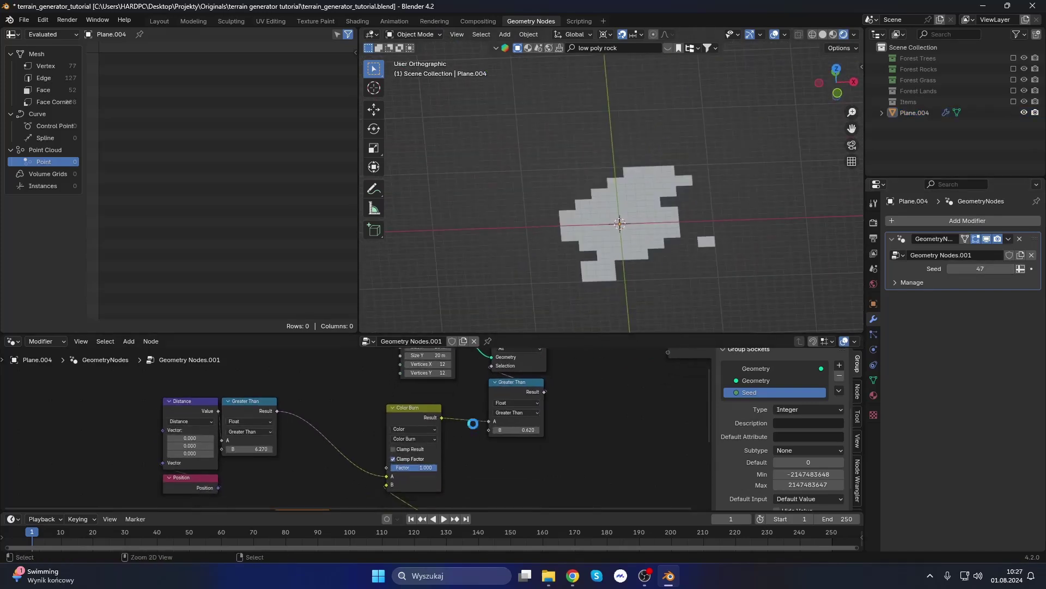
key(ctrl+s)
Insert a Mesh to Points node set to Faces between Delete Geometry and the Group Output.
ctrl+scroll(541, 401, right, 5)
shift+scroll(547, 405, up, 3)
key(shift+a)
mouse_move(632, 406)
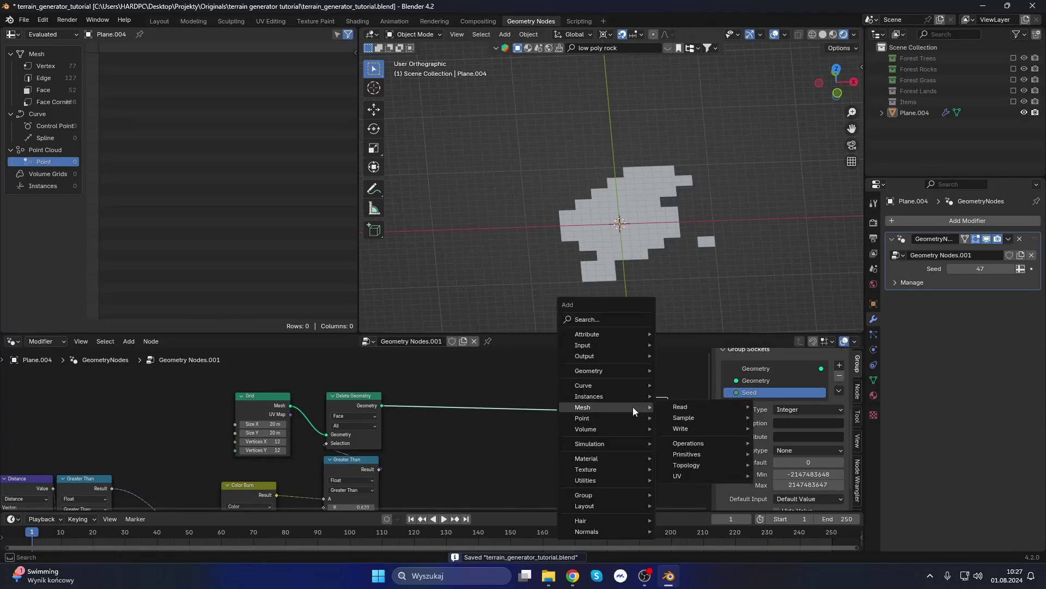
text(mesh to p)
key(Return)
click(460, 395)
click(465, 401)
click(463, 423)
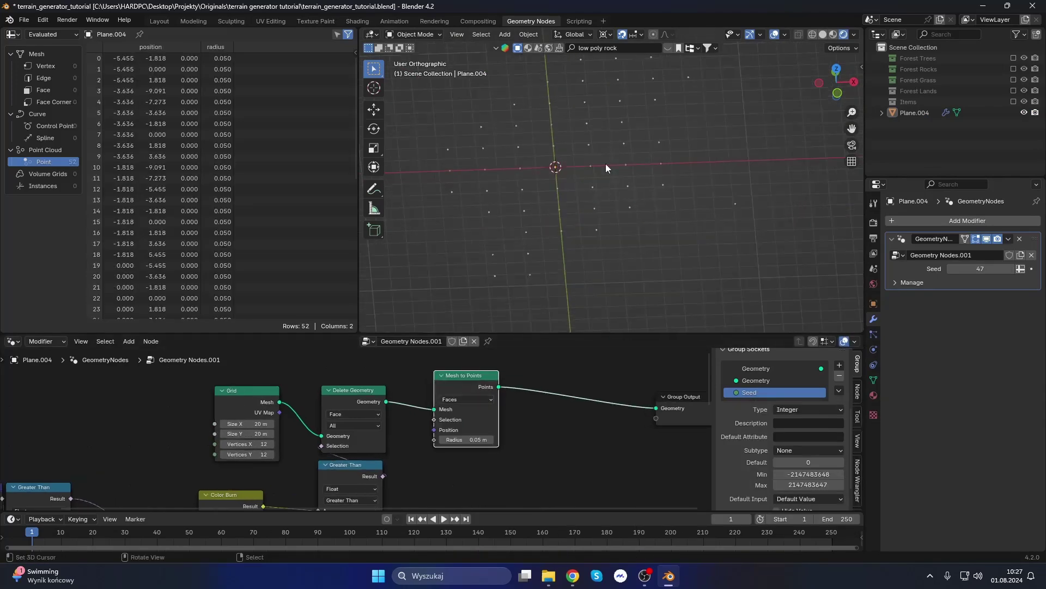
drag(463, 375, 455, 387)
Insert an Instance on Points node between Mesh to Points and the Group Output.
scroll(600, 174, down, 1)
scroll(532, 410, down, 1)
ctrl+scroll(532, 410, right, 3)
key(shift+a)
mouse_move(634, 404)
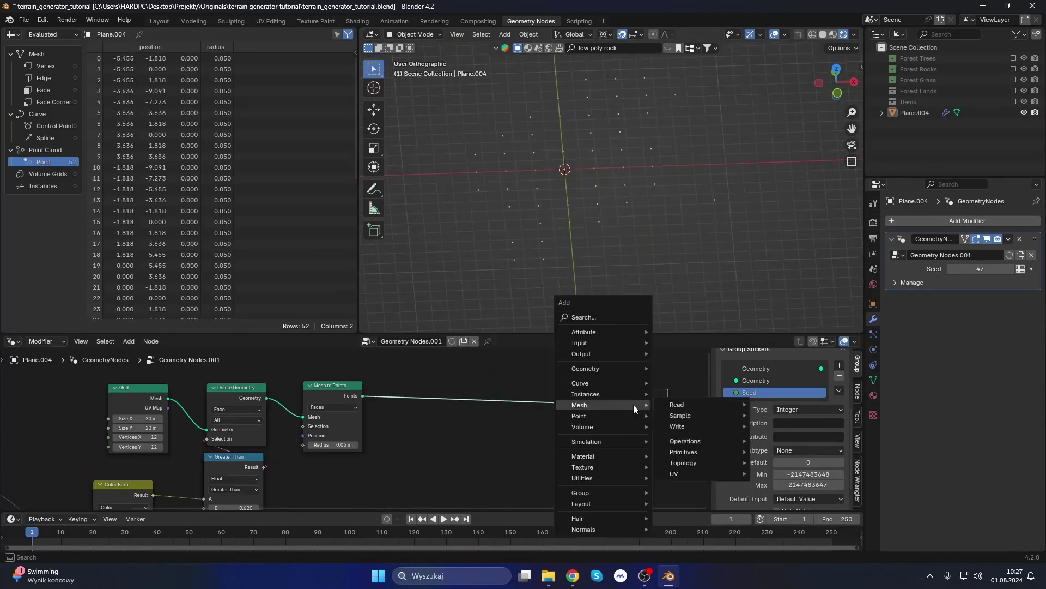
click(692, 395)
click(537, 376)
key(shift+a)
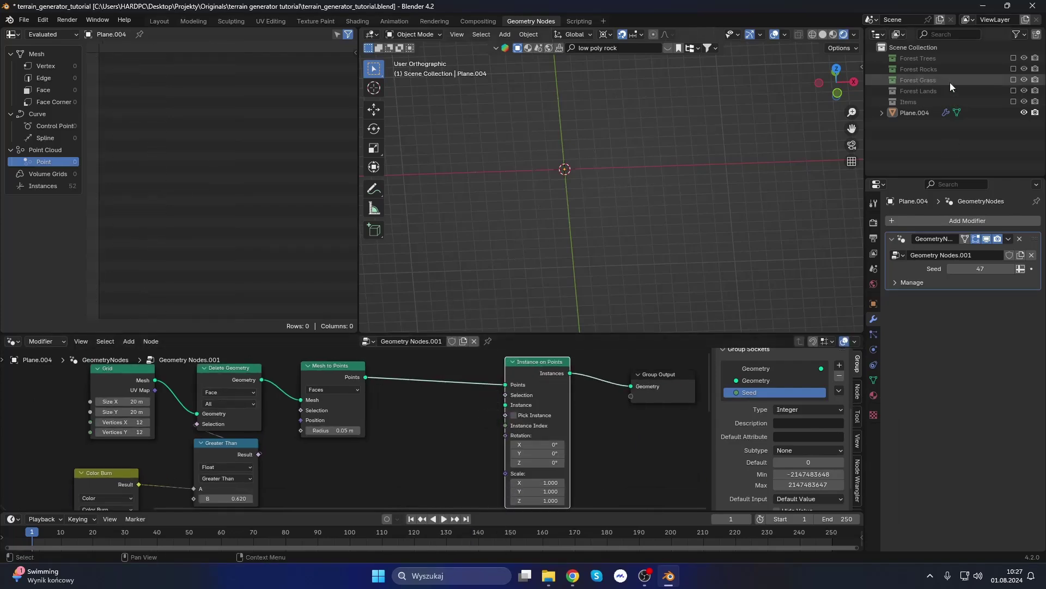
Add the Forest Lands collection as the Instance on Points instance, enabling Pick Instance, Separate Children and Reset Children.
drag(919, 91, 427, 443)
shift+scroll(476, 444, down, 1)
drag(511, 395, 509, 385)
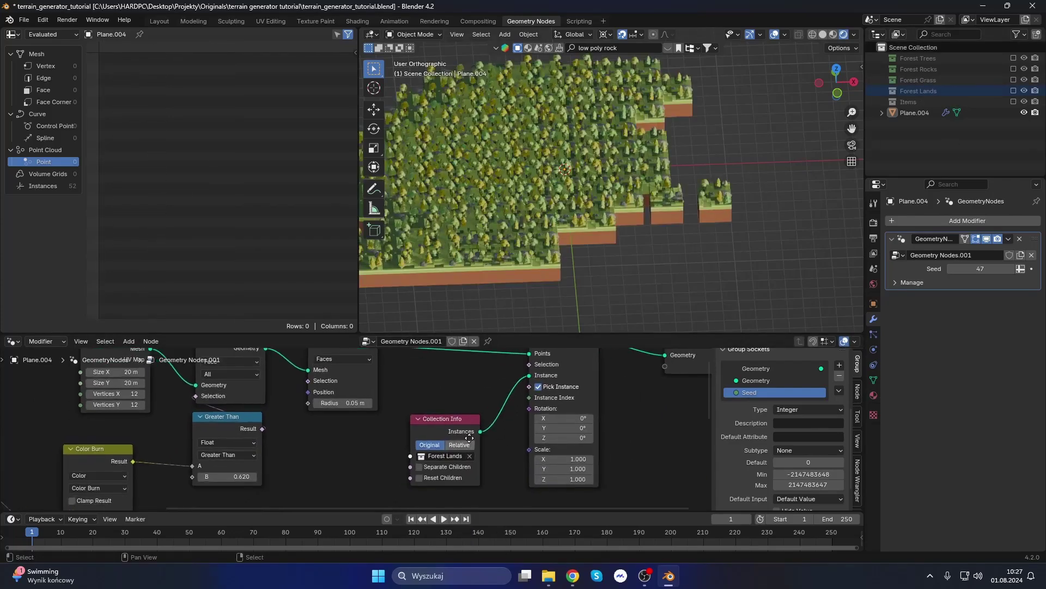
scroll(473, 441, up, 1)
click(430, 469)
click(431, 479)
middle_drag(545, 234, 676, 226)
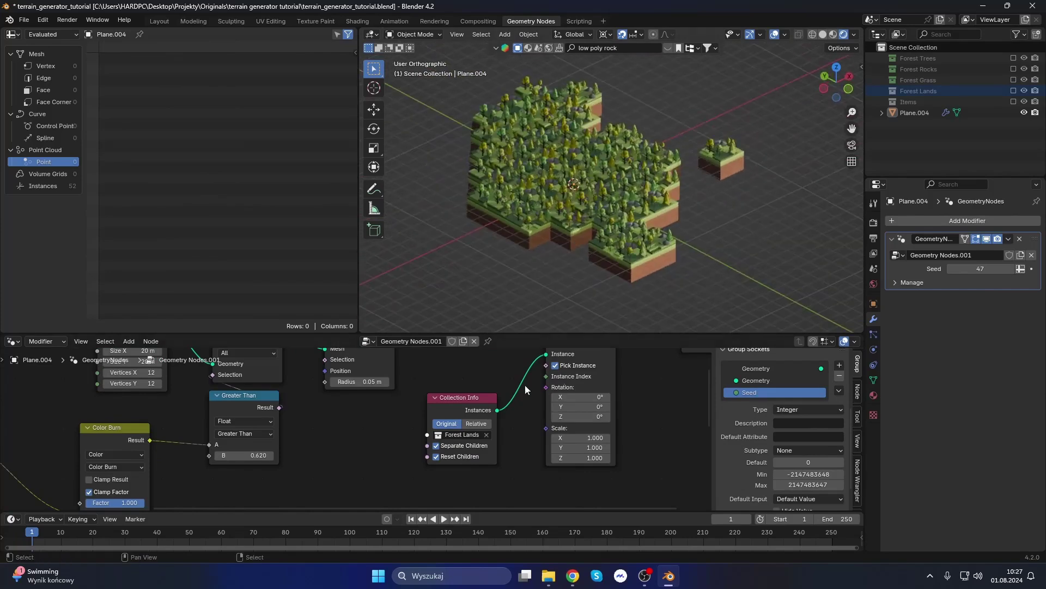
Add a Random Value node and a Combine XYZ node beneath the Instance on Points node.
scroll(525, 385, down, 2)
scroll(518, 394, up, 1)
key(shift+a)
text(random)
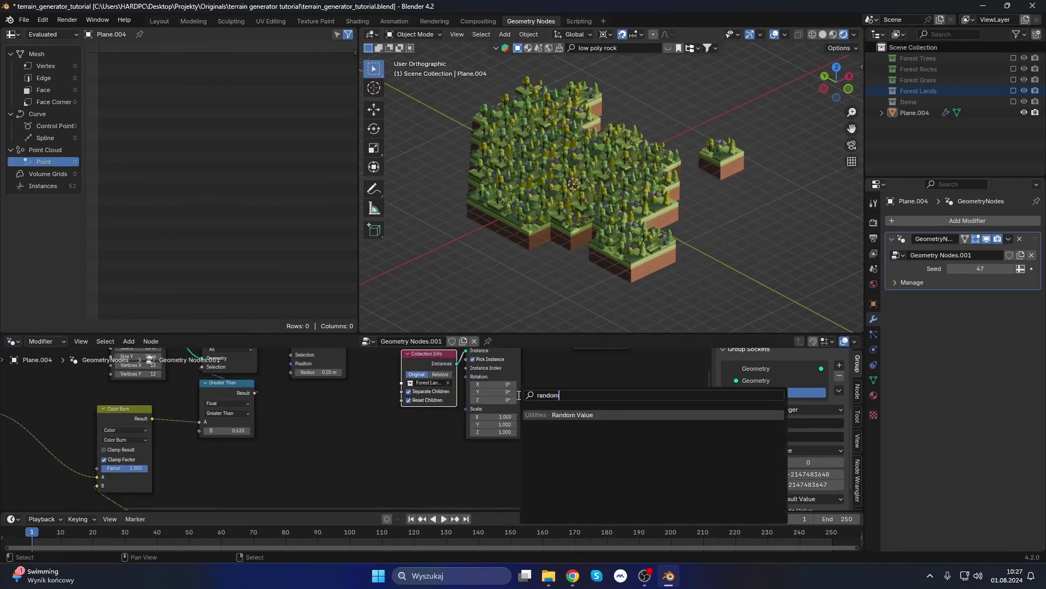
key(Return)
click(403, 436)
key(shift+a)
click(507, 436)
click(468, 429)
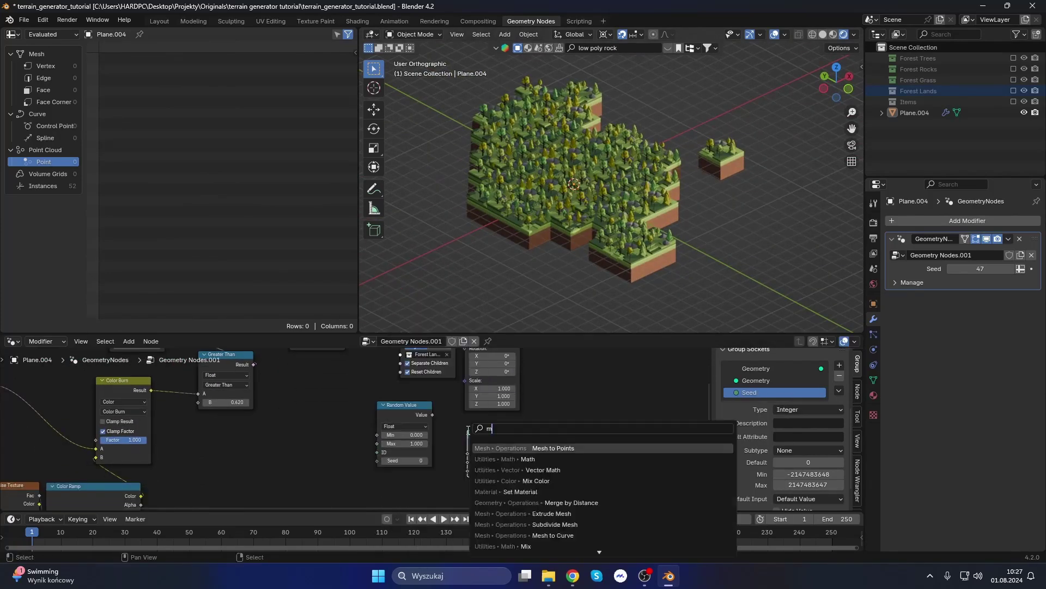
Add a Math node set to Multiply beside Combine XYZ, with its second value at 90.
key(shift+a)
click(556, 467)
click(555, 467)
text(90)
key(Return)
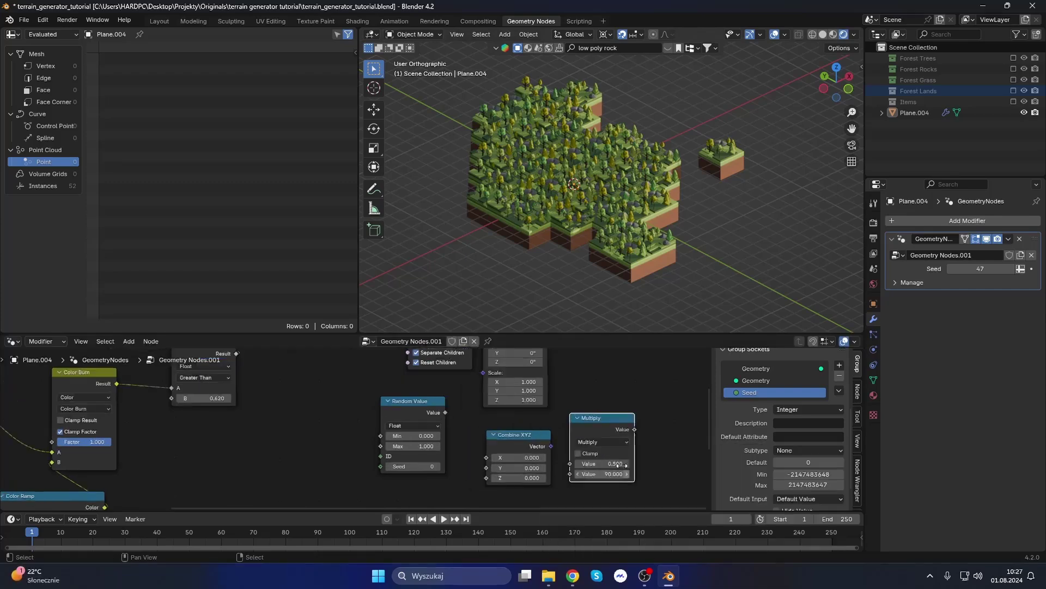
Move the Random Value node beneath Multiply and set its Max to 4.
scroll(490, 425, down, 2)
drag(414, 362, 460, 472)
scroll(478, 441, up, 2)
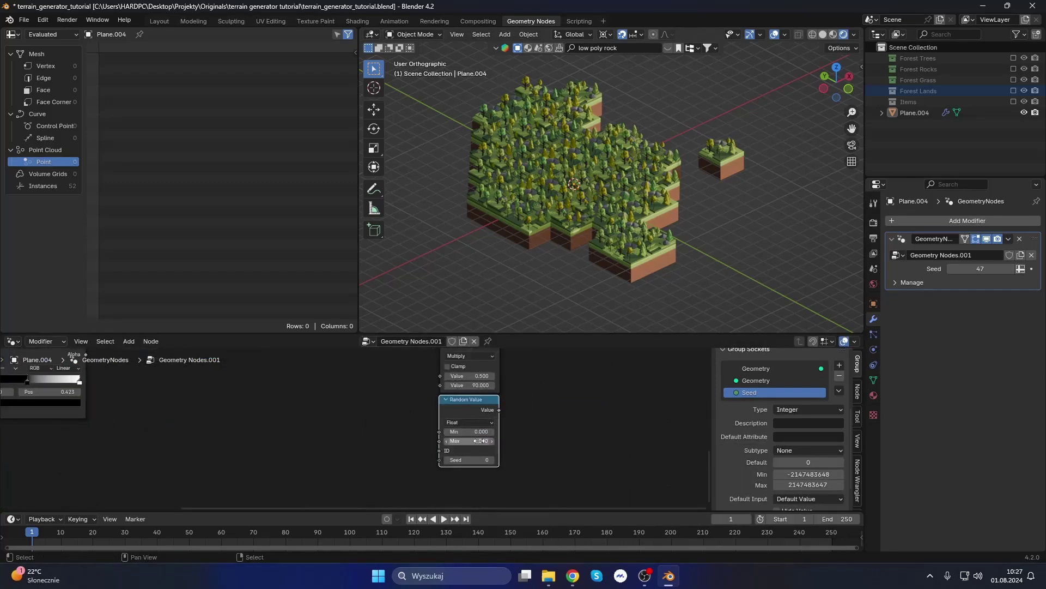
scroll(490, 457, up, 1)
click(478, 452)
text(4)
key(Return)
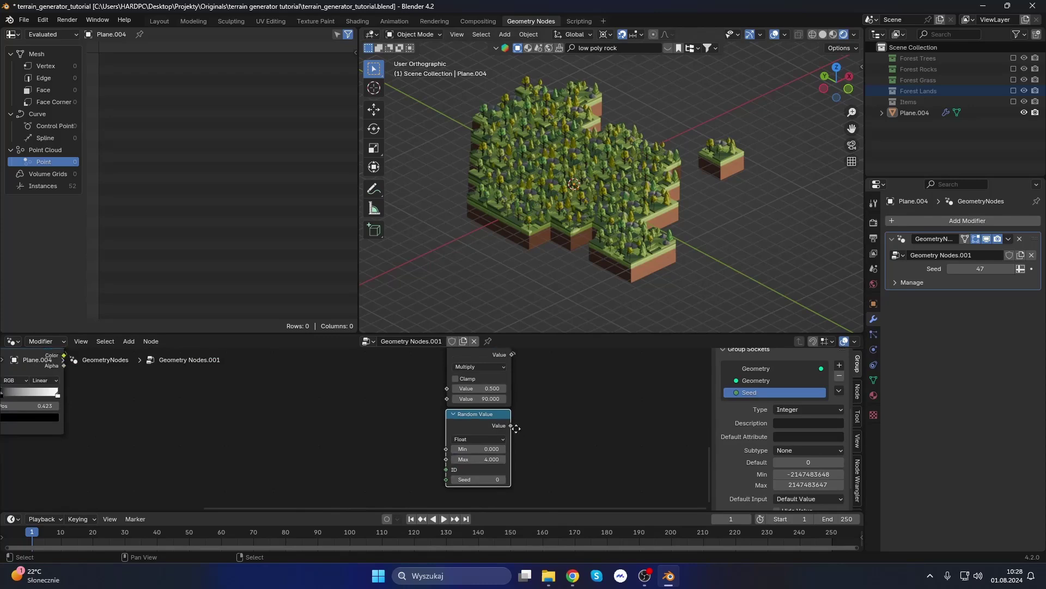
Chain Random Value through Multiply, with a factor of 90, and Combine XYZ's Z into the Instance on Points rotation.
scroll(468, 423, down, 1)
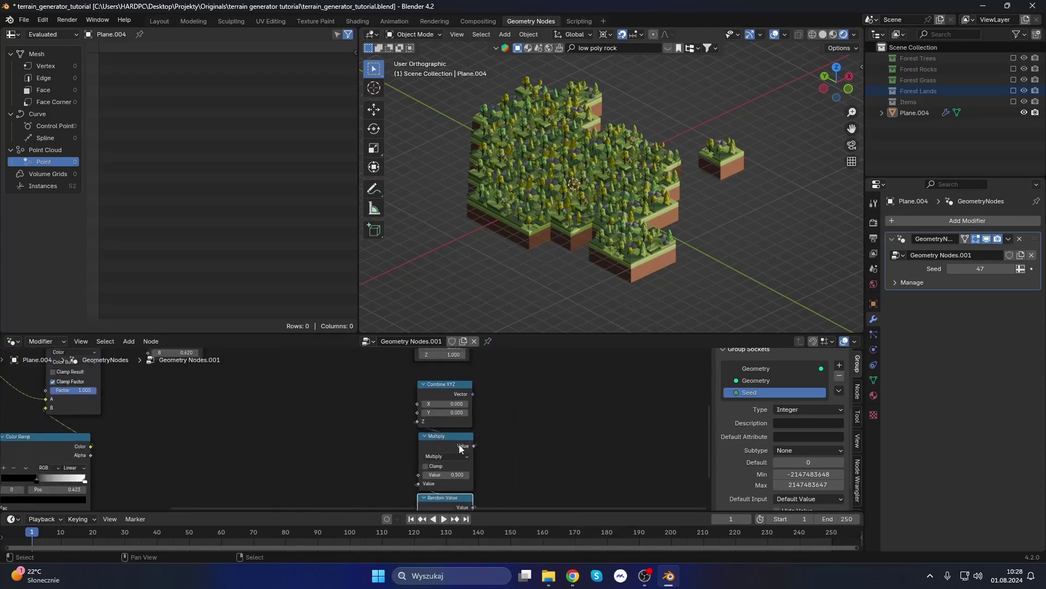
middle_drag(459, 444, 423, 434)
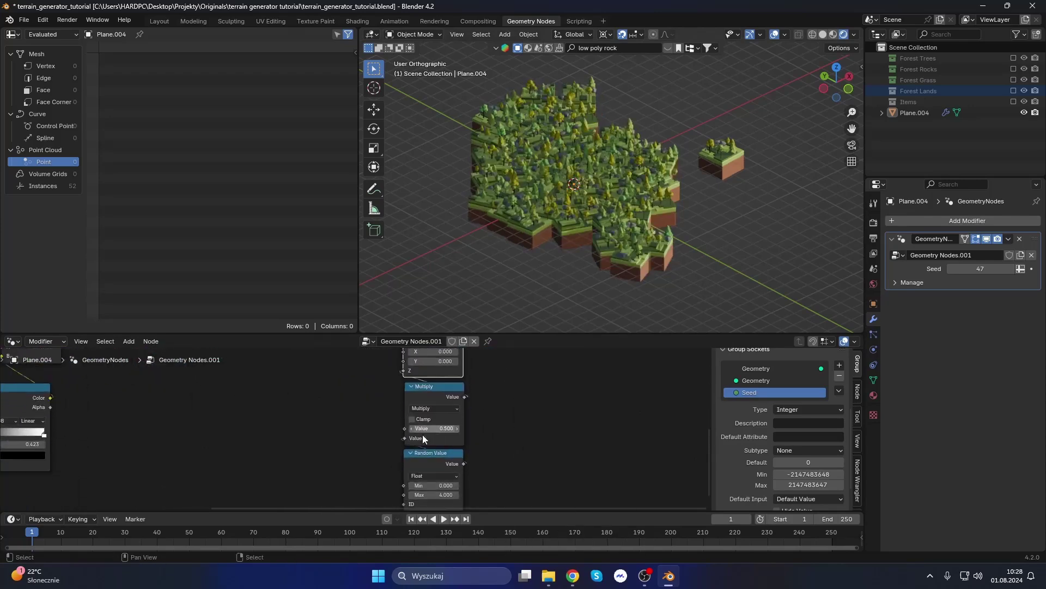
double_click(423, 434)
text(90)
key(Return)
scroll(440, 421, up, 1)
middle_drag(446, 382, 443, 414)
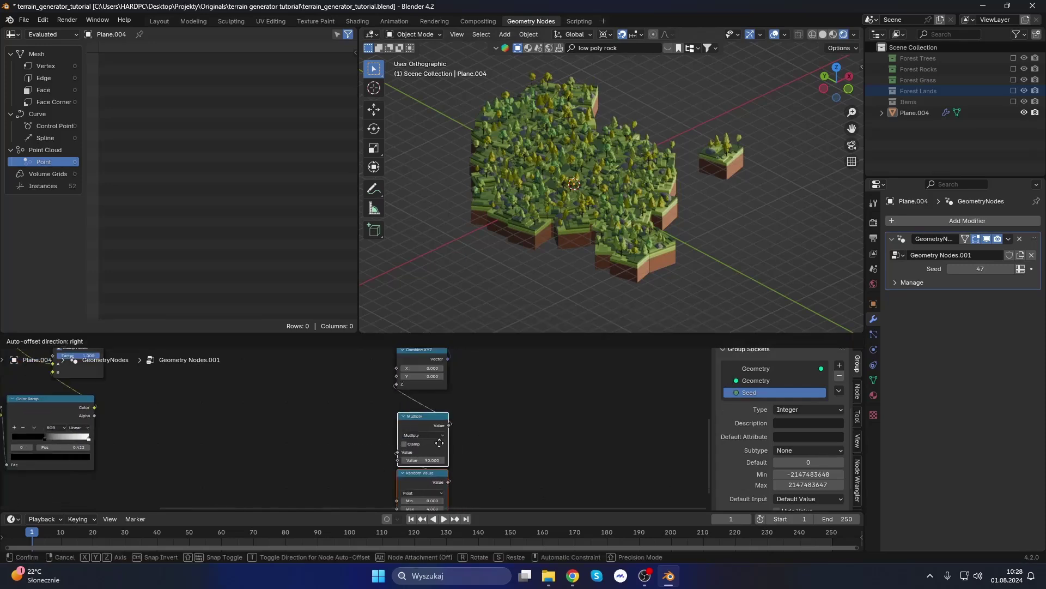
Set the Multiply factor to 1.571 and switch the Random Value type to Integer, discarding the duplicated Multiply node.
key(shift+d)
click(521, 435)
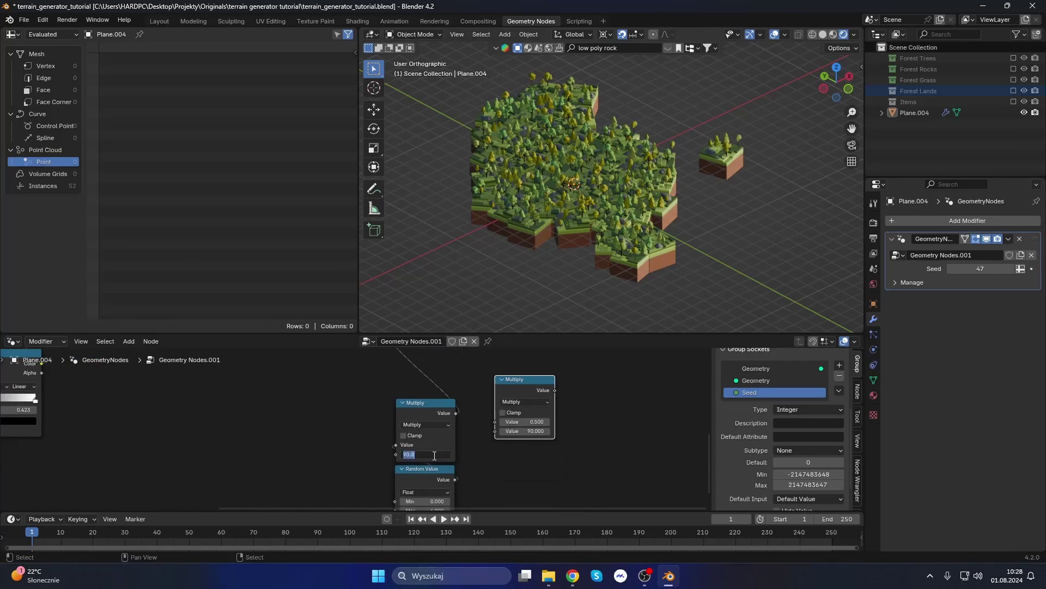
key(Return)
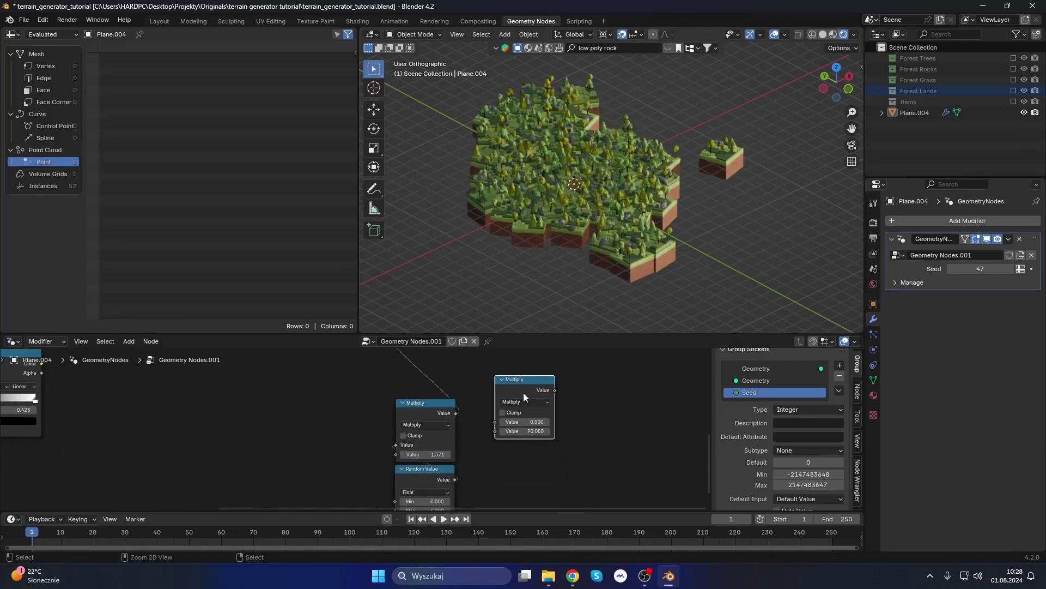
key(ctrl+x)
middle_drag(461, 413, 478, 375)
key(ctrl+z)
key(ctrl+z)
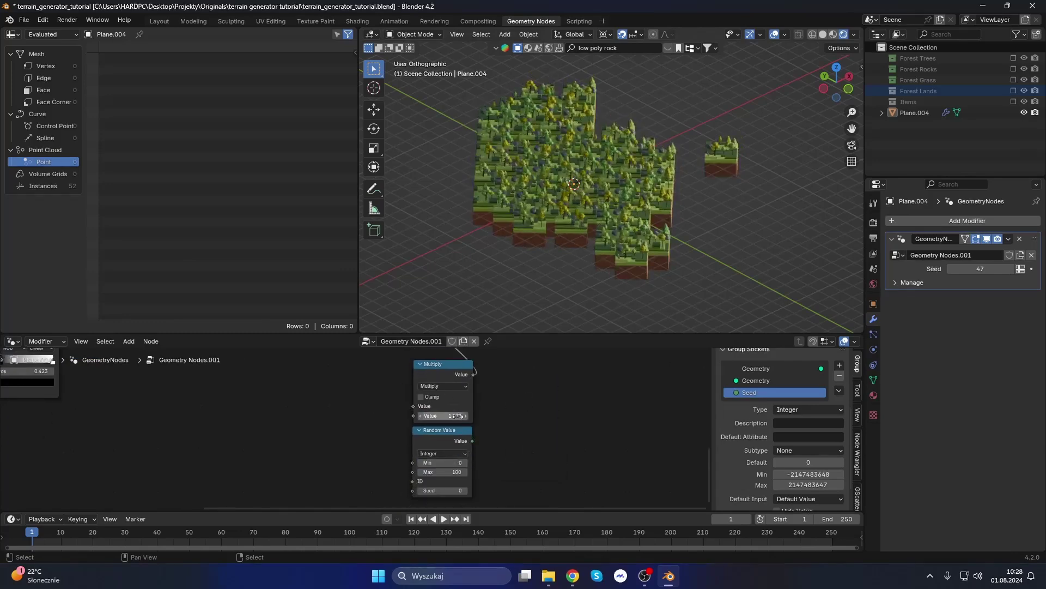
Set the integer Random Value's Max to 4 and the Multiply factor to half of pi, 1.571.
middle_drag(561, 256, 583, 242)
scroll(506, 430, up, 2)
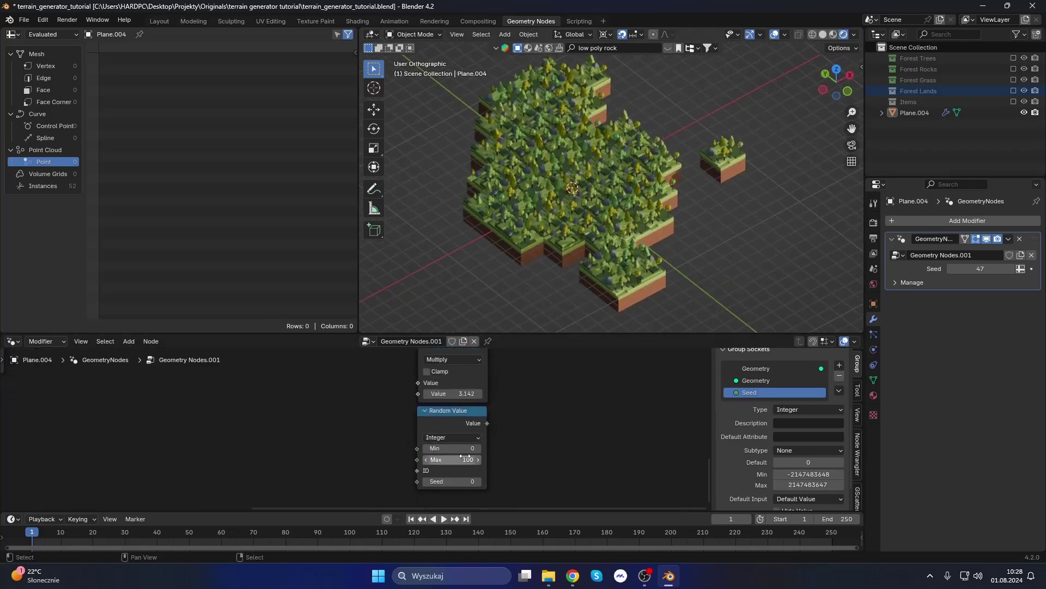
click(457, 472)
text(4)
key(Return)
drag(479, 436, 471, 430)
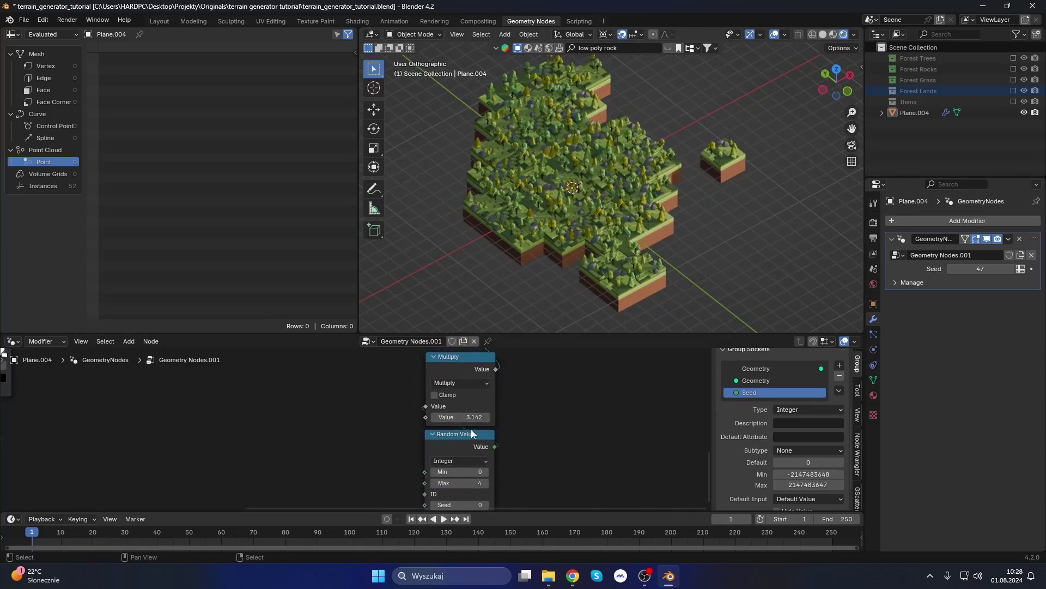
text(2)
key(Return)
scroll(617, 189, up, 4)
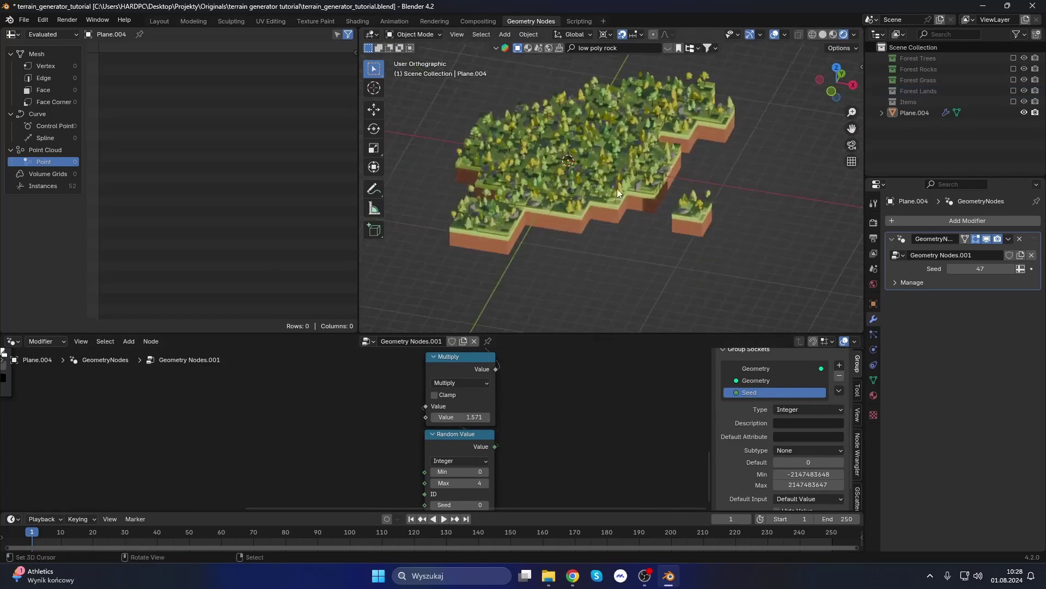
Frame the Multiply and Random Value nodes under the label "random rotation" and save the file.
key(ctrl+s)
scroll(548, 410, down, 2)
drag(369, 474, 467, 391)
key(ctrl+j)
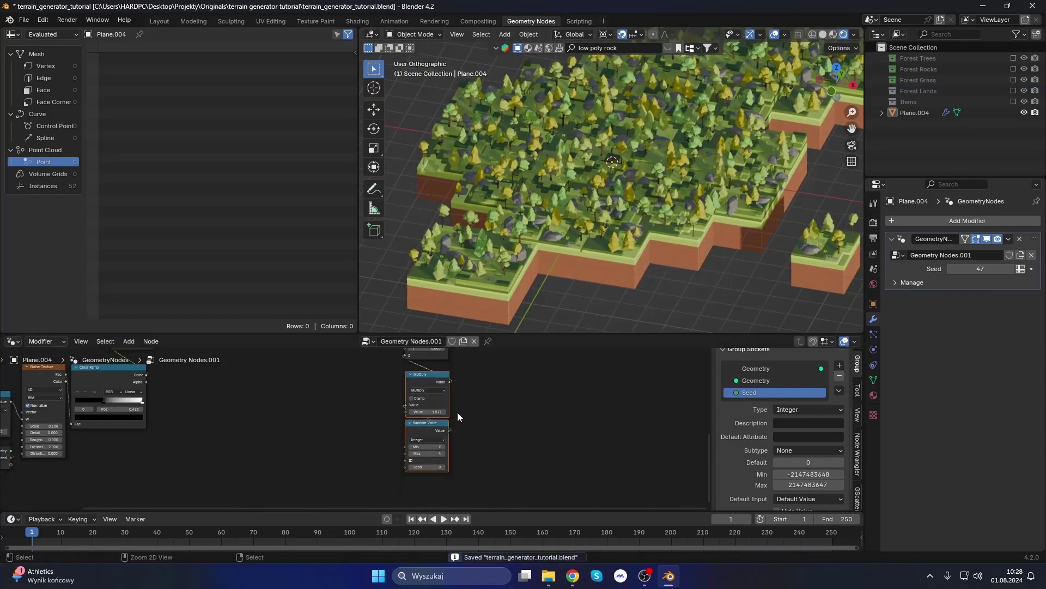
key(F2)
text(random rotation)
key(Return)
key(ctrl+s)
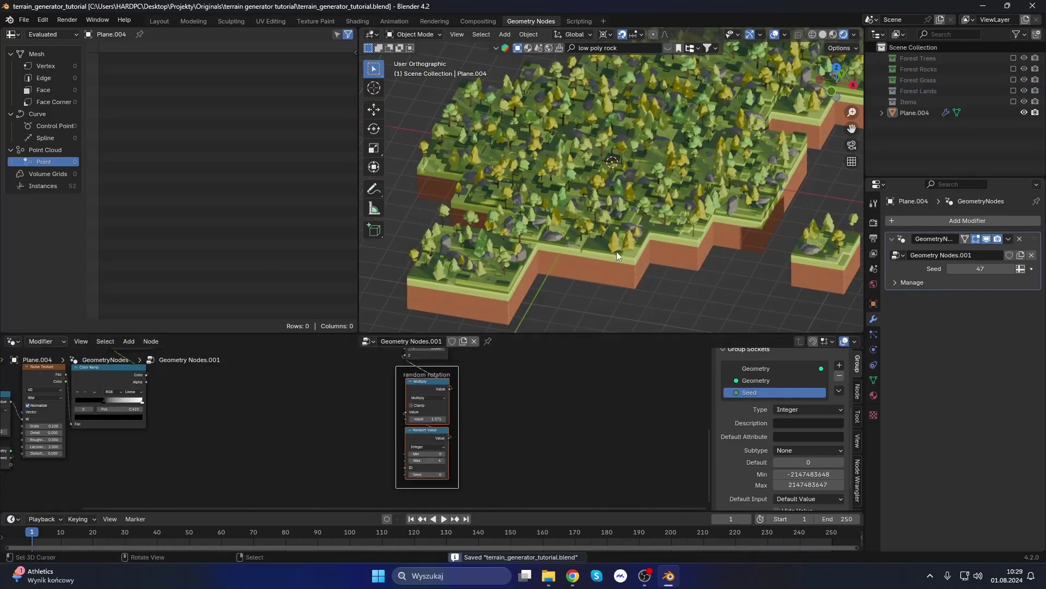
Move the Combine XYZ node into the random rotation frame and save the file.
middle_drag(617, 250, 479, 294)
middle_drag(410, 360, 427, 431)
scroll(397, 452, down, 2)
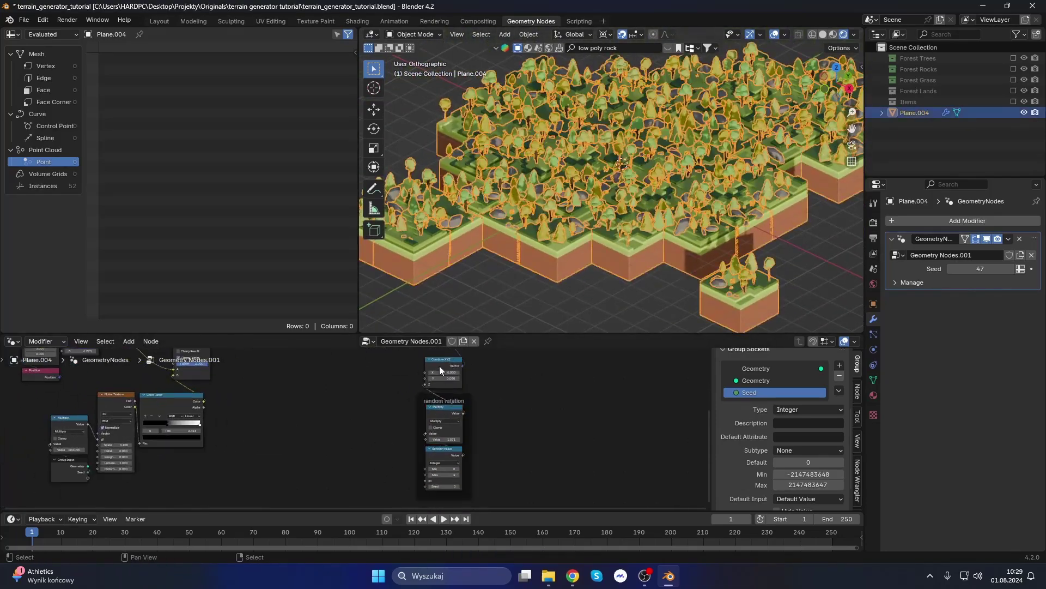
drag(440, 366, 467, 423)
click(467, 423)
key(ctrl+s)
scroll(401, 444, up, 3)
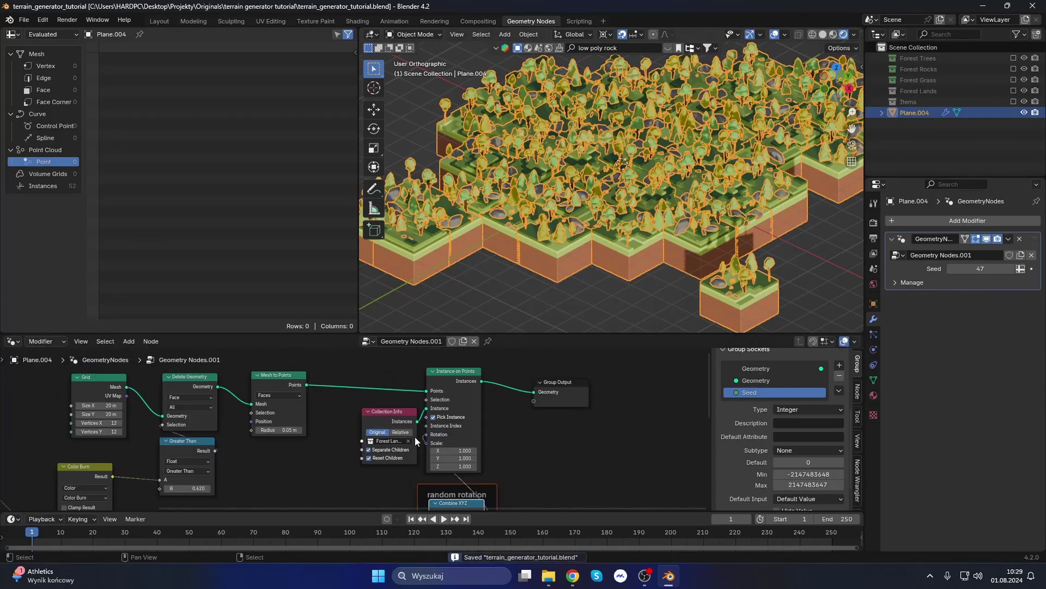
Rename the Plane.004 object as Map Generator.
scroll(415, 436, right, 2)
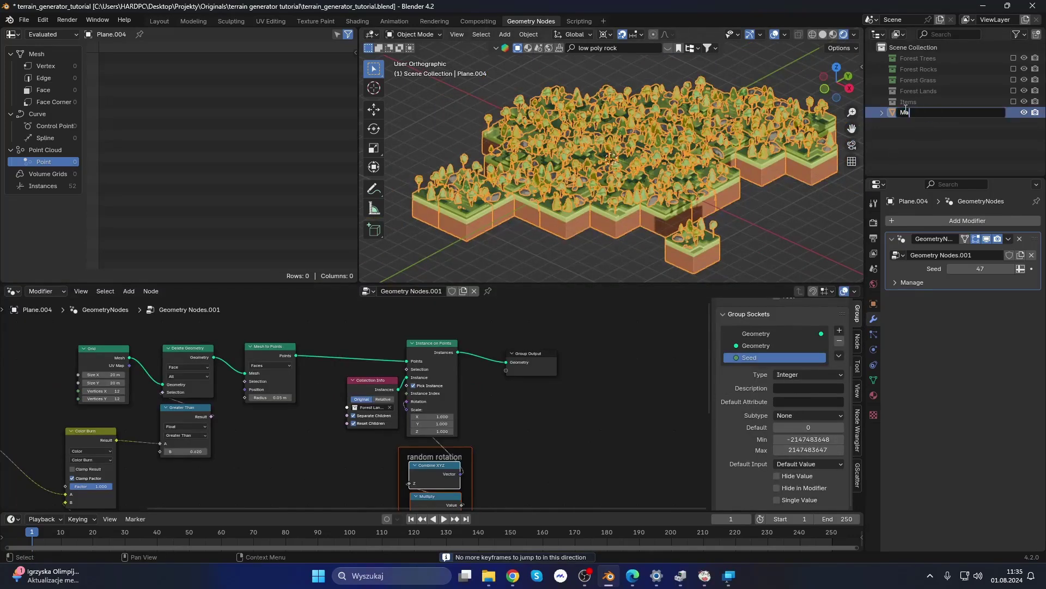
text(erator)
key(Return)
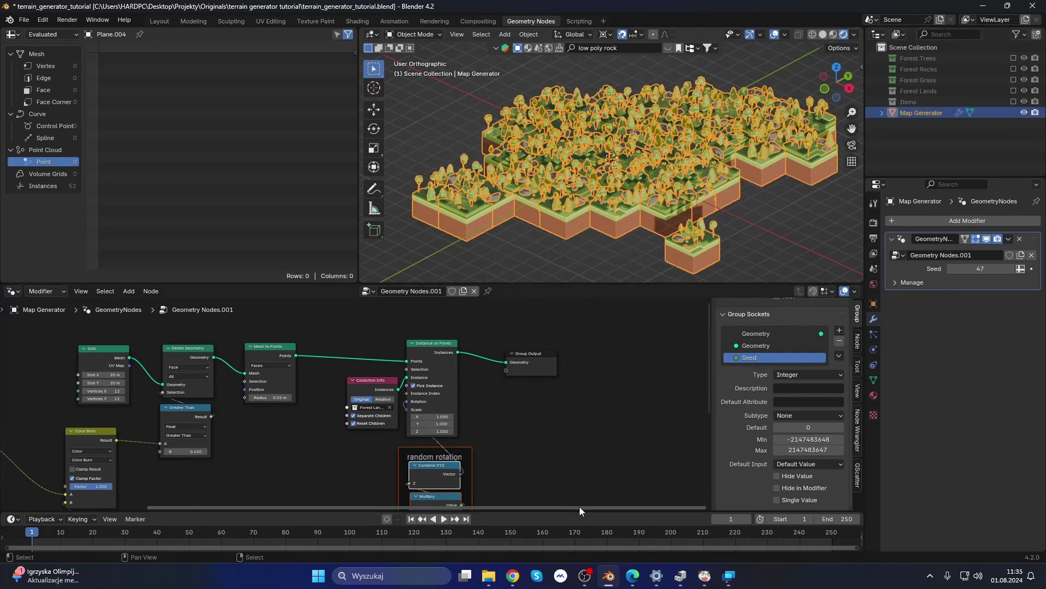
Rename the Geometry Nodes modifier and its node group as Map Generator, and save the file.
middle_drag(580, 511, 596, 479)
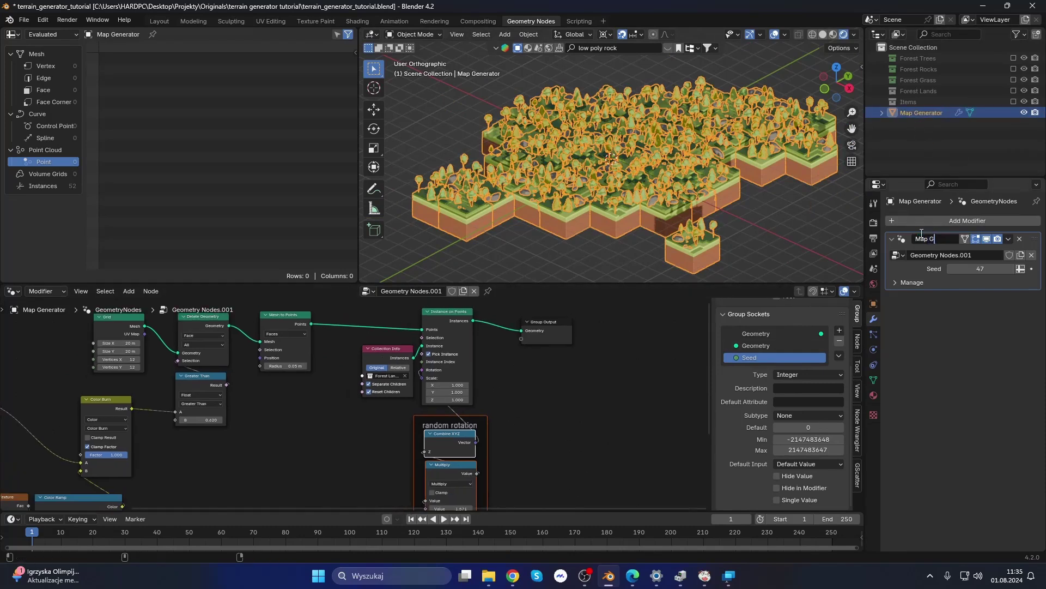
shift+scroll(429, 358, down, 3)
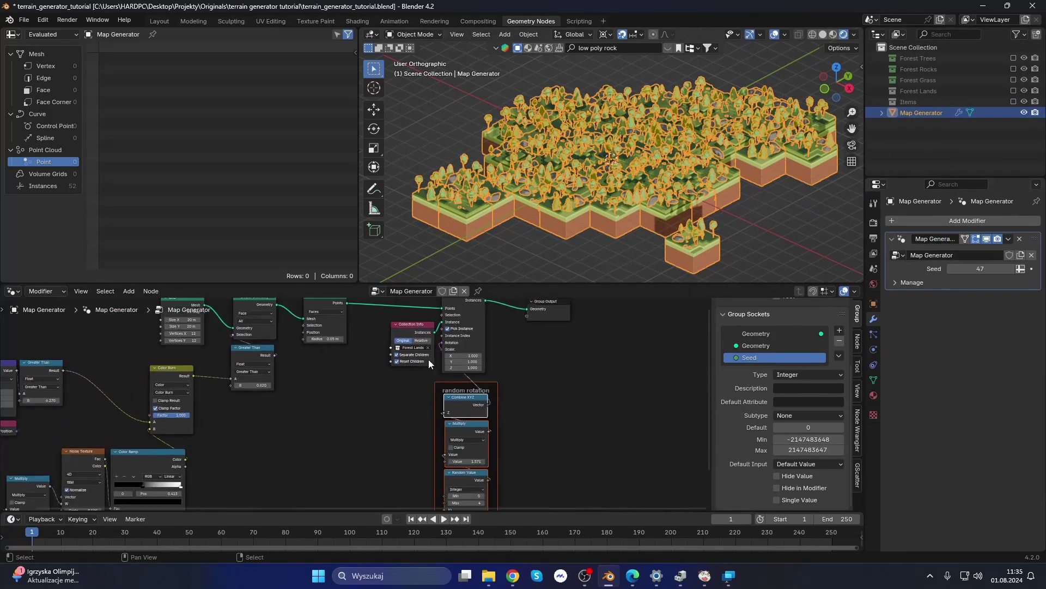
ctrl+scroll(391, 446, left, 3)
scroll(381, 468, down, 2)
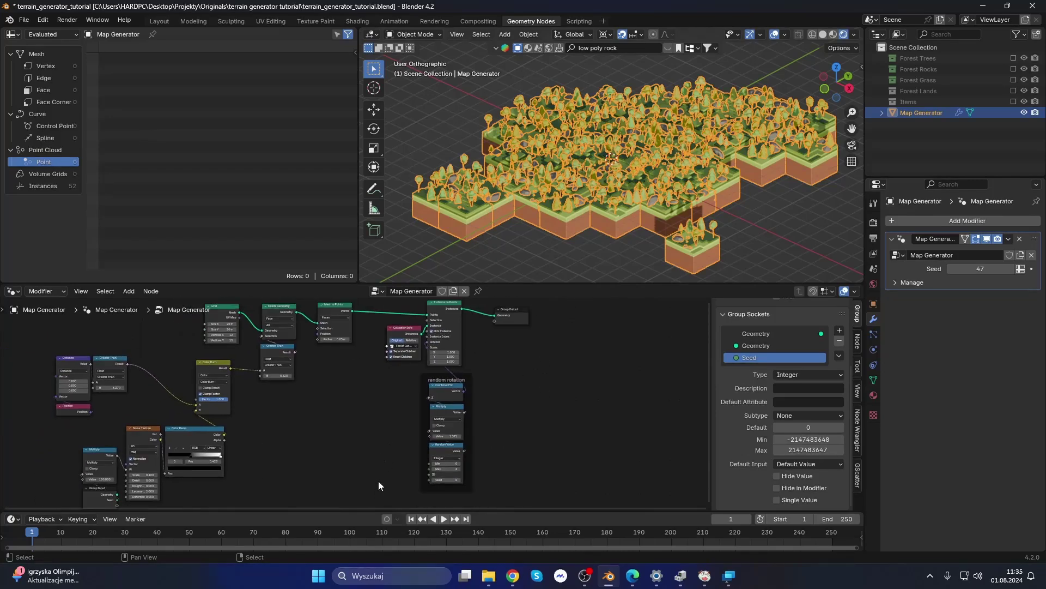
Insert a Set Position node between Instance on Points and the Group Output.
scroll(402, 443, up, 2)
key(shift+a)
click(493, 305)
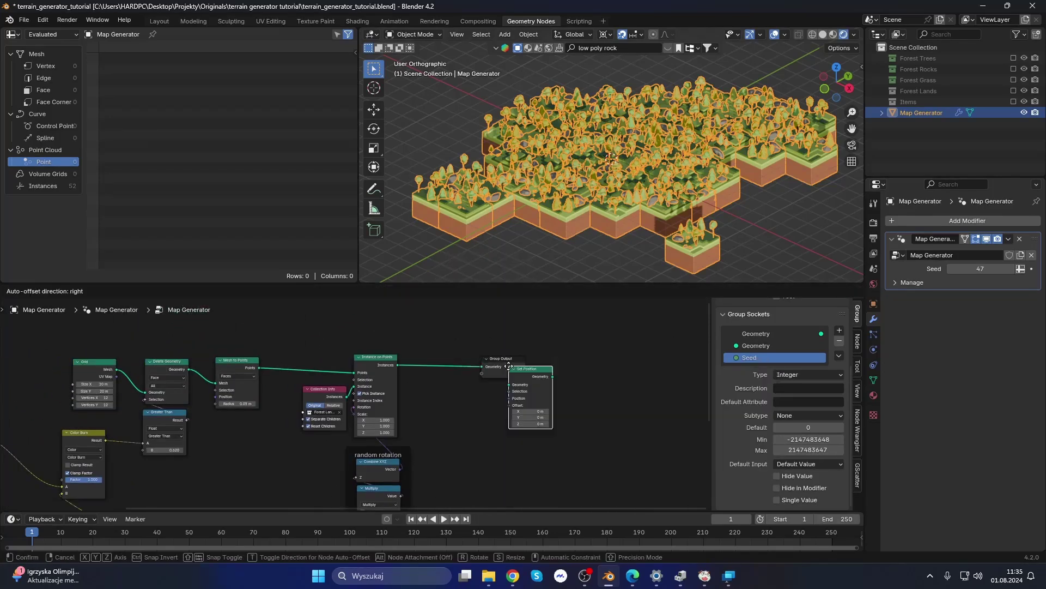
click(465, 352)
Add a Switch node beneath Set Position and set its type to Float.
scroll(518, 376, up, 2)
key(shift+a)
click(540, 414)
click(440, 452)
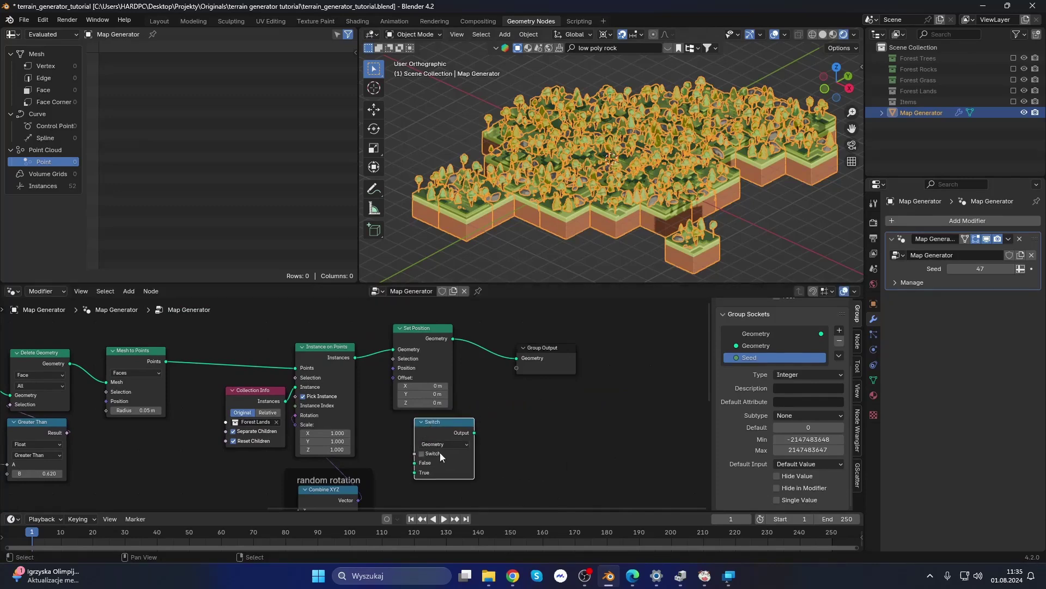
middle_drag(467, 456, 472, 411)
click(468, 411)
click(518, 420)
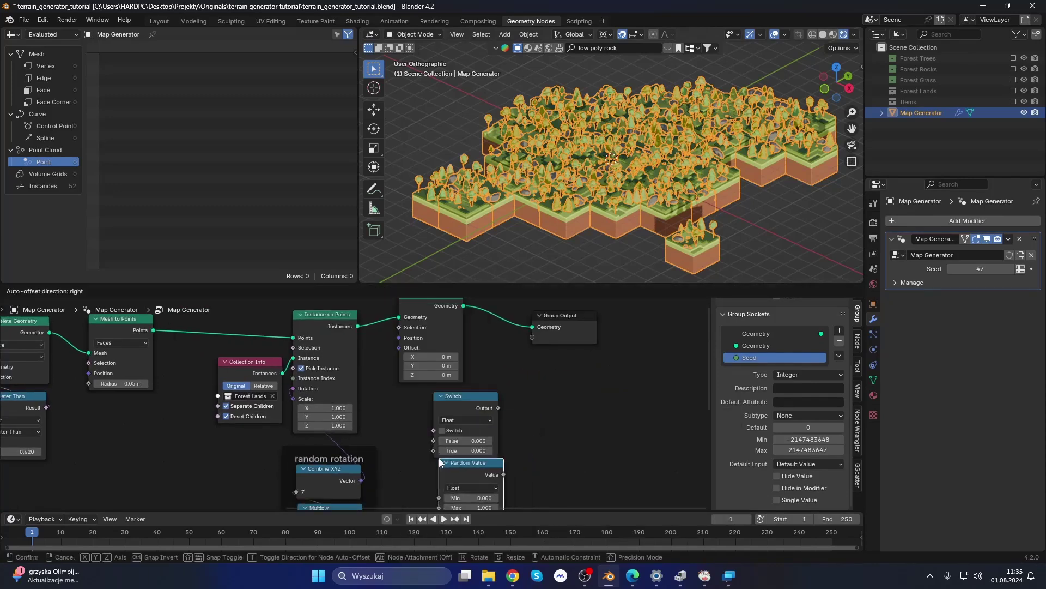
Place a Random Value node beneath the Switch and space the Group Output and Set Position nodes further along the tree.
scroll(457, 367, down, 2)
key(shift+a)
text(g)
key(Escape)
scroll(415, 382, down, 4)
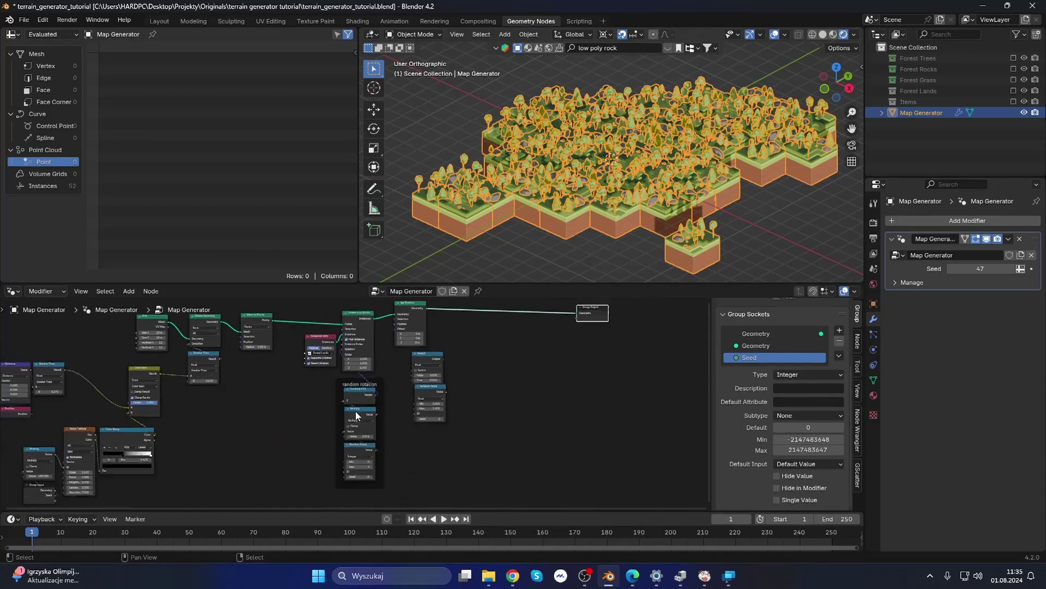
key(s)
key(Escape)
scroll(355, 351, up, 4)
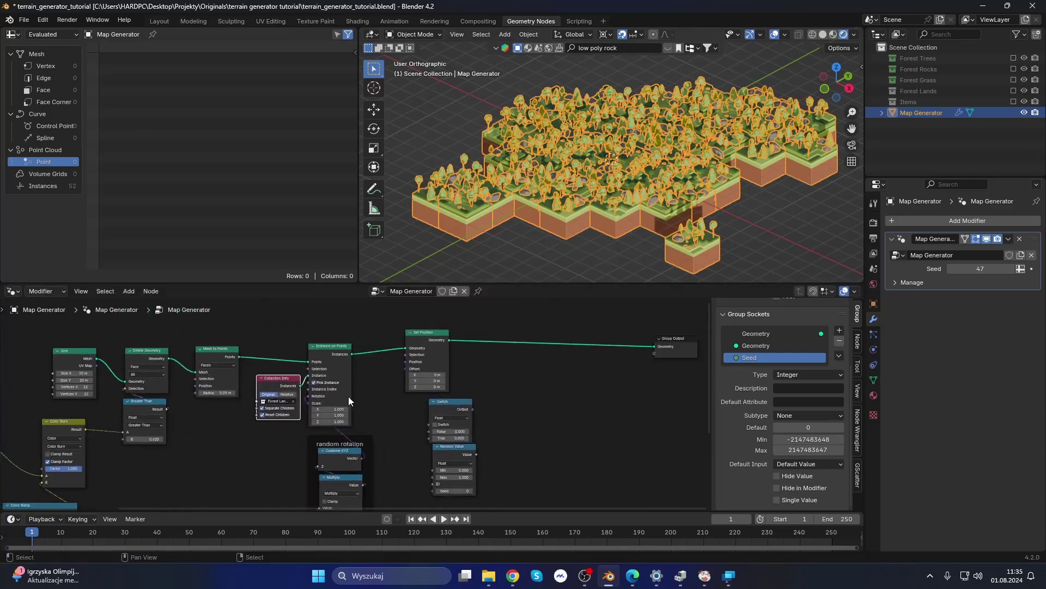
drag(412, 336, 476, 336)
drag(424, 483, 463, 402)
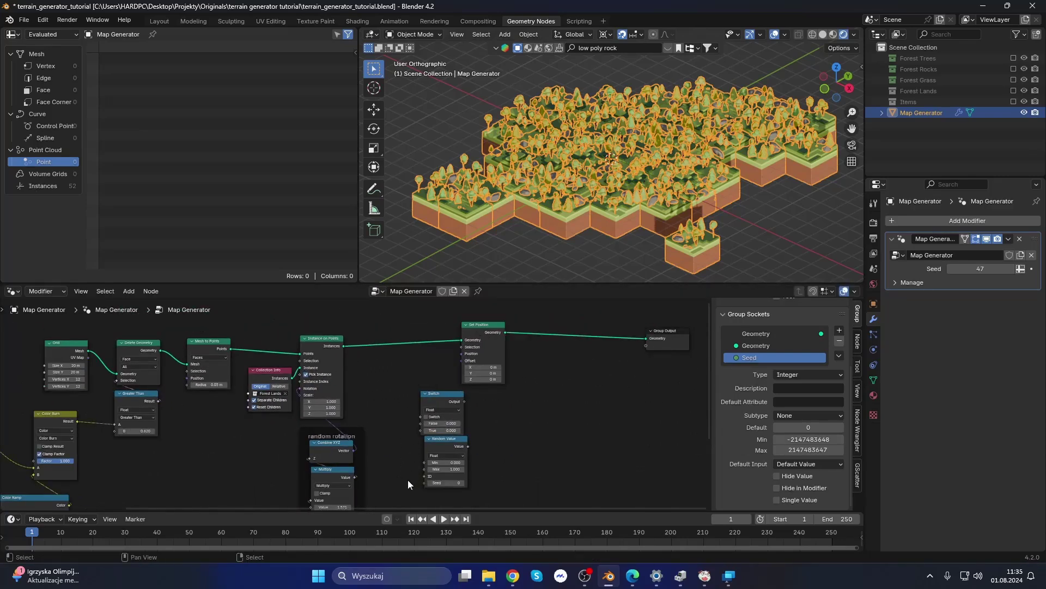
Add a Combine XYZ node above the Switch and connect its vector to Set Position's Offset.
scroll(497, 457, up, 1)
key(shift+a)
click(432, 389)
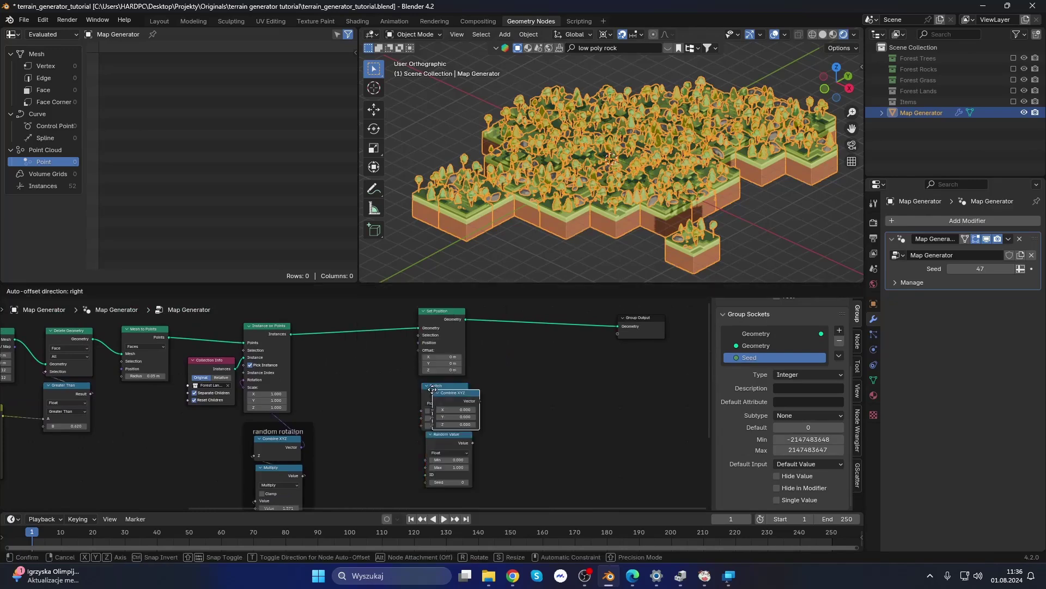
click(432, 387)
scroll(470, 372, up, 1)
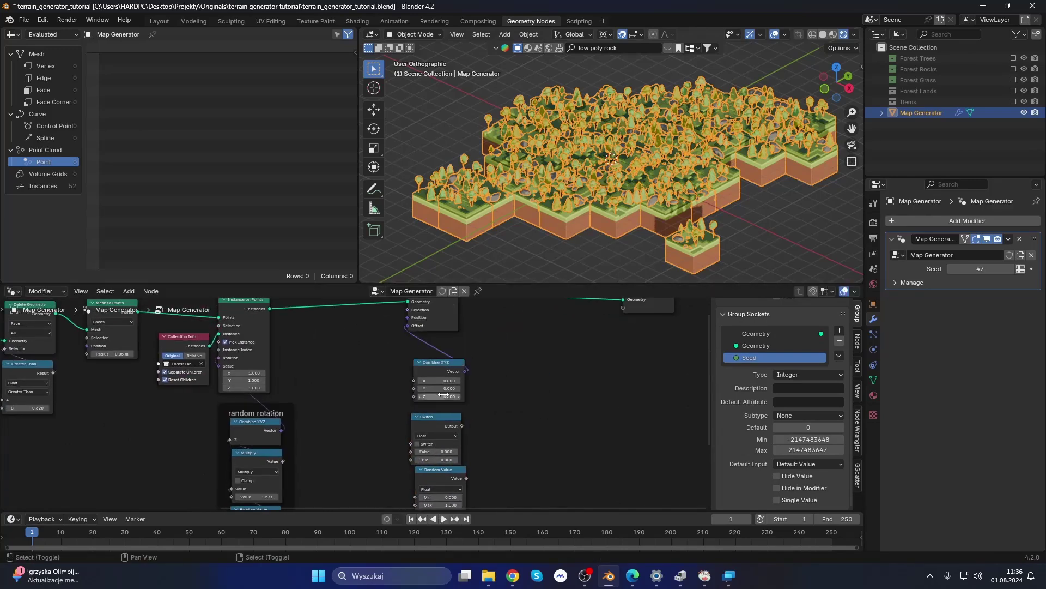
scroll(443, 395, up, 1)
Feed a Random Value with Min -1 through the Switch's True input into Combine XYZ's Z, and enable the Switch.
drag(458, 398, 451, 360)
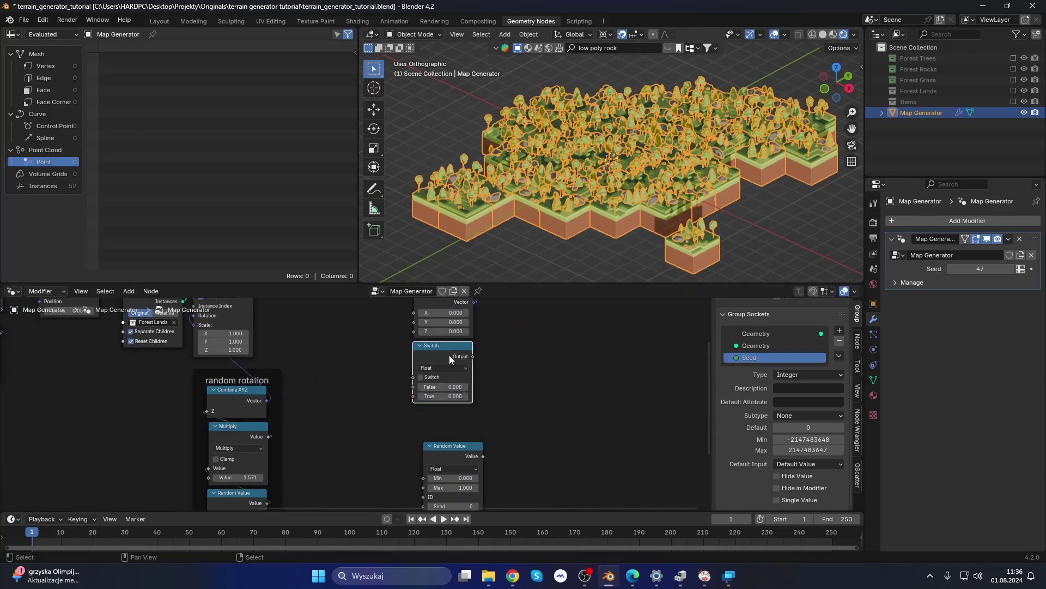
drag(457, 461, 419, 397)
shift+scroll(434, 395, up, 3)
click(419, 436)
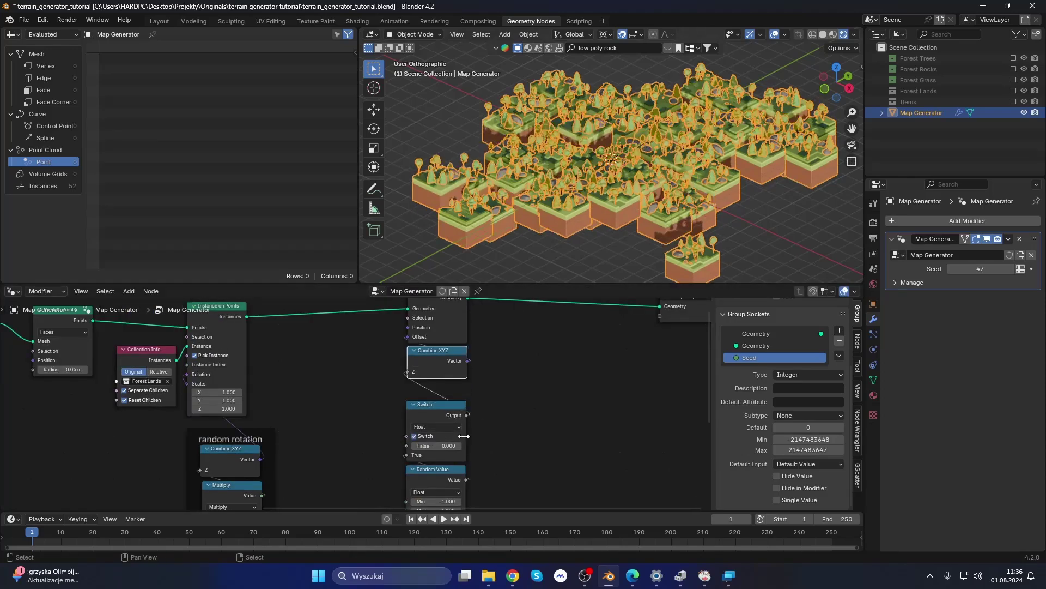
Set the height offset's Random Value to Min -0.1 and Max 0.1, check the terrain, and widen the range to -0.2 and 0.2.
shift+scroll(431, 434, down, 2)
shift+click(444, 435)
text(-0.1)
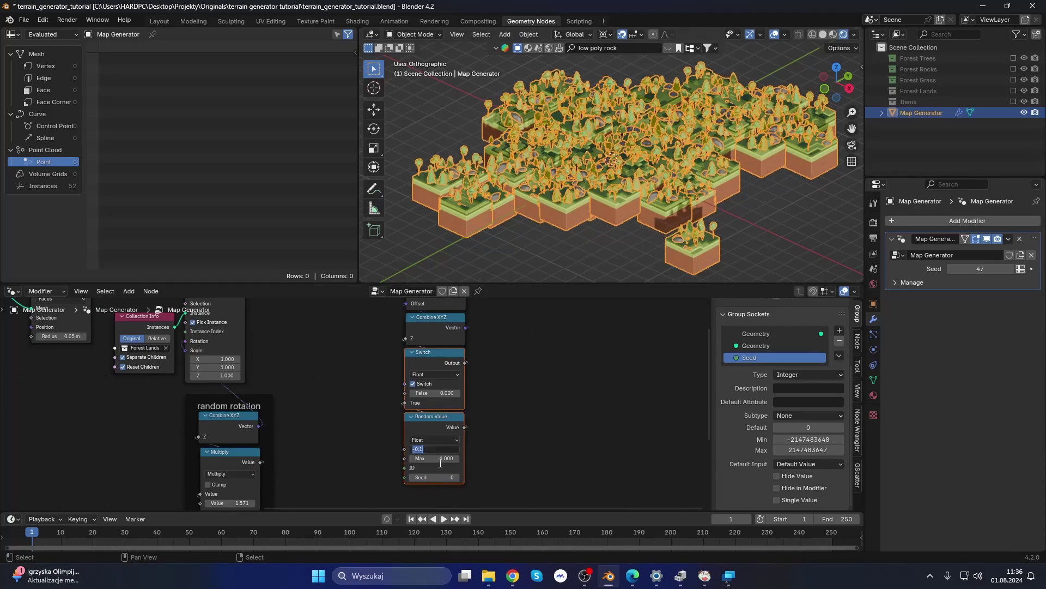
text(0.1)
key(Return)
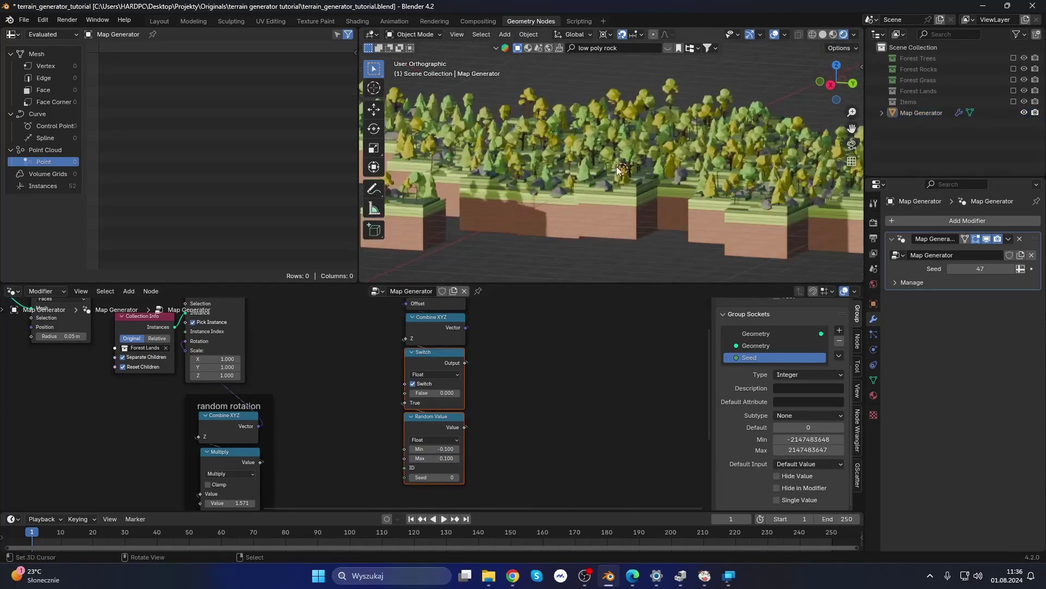
scroll(544, 311, up, 1)
ctrl+scroll(441, 462, up, 1)
ctrl+scroll(442, 452, down, 1)
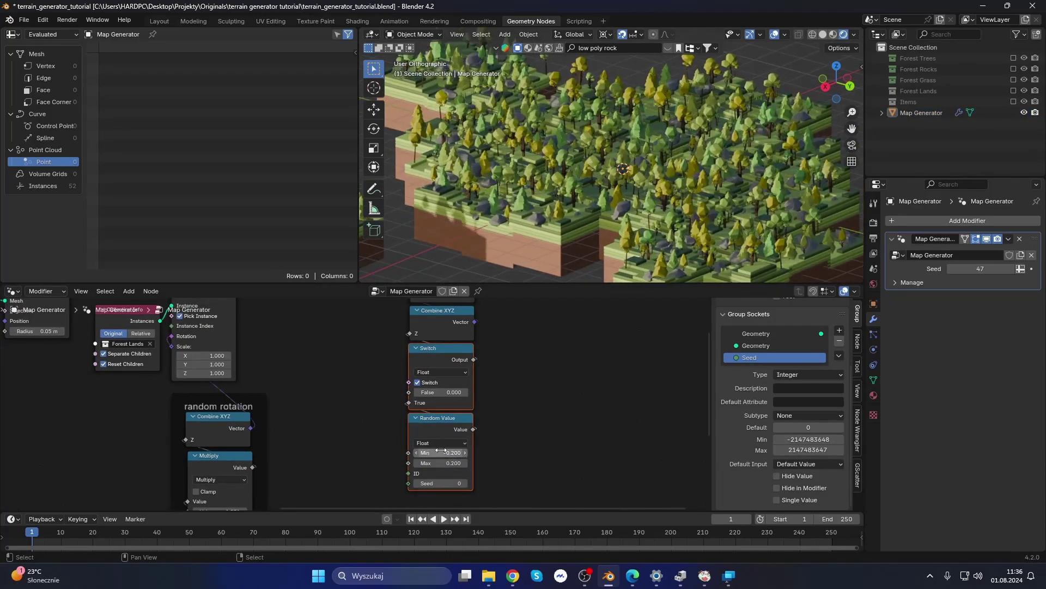
middle_drag(627, 201, 679, 199)
scroll(679, 199, down, 5)
scroll(412, 426, down, 3)
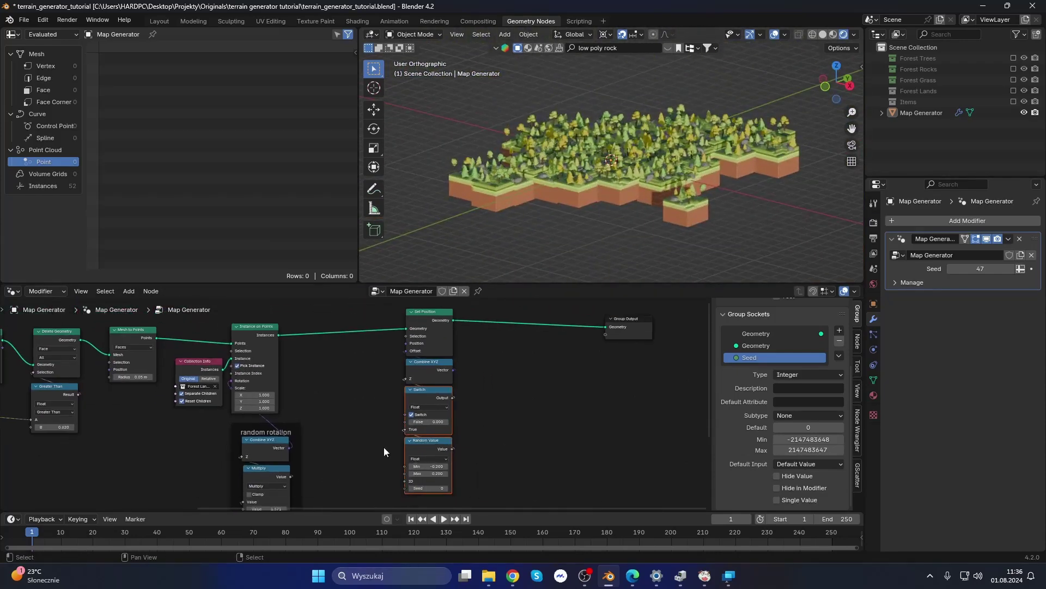
Group the Set Position, Combine XYZ, Switch and Random Value nodes into a node group named Random Z.
drag(364, 488, 472, 313)
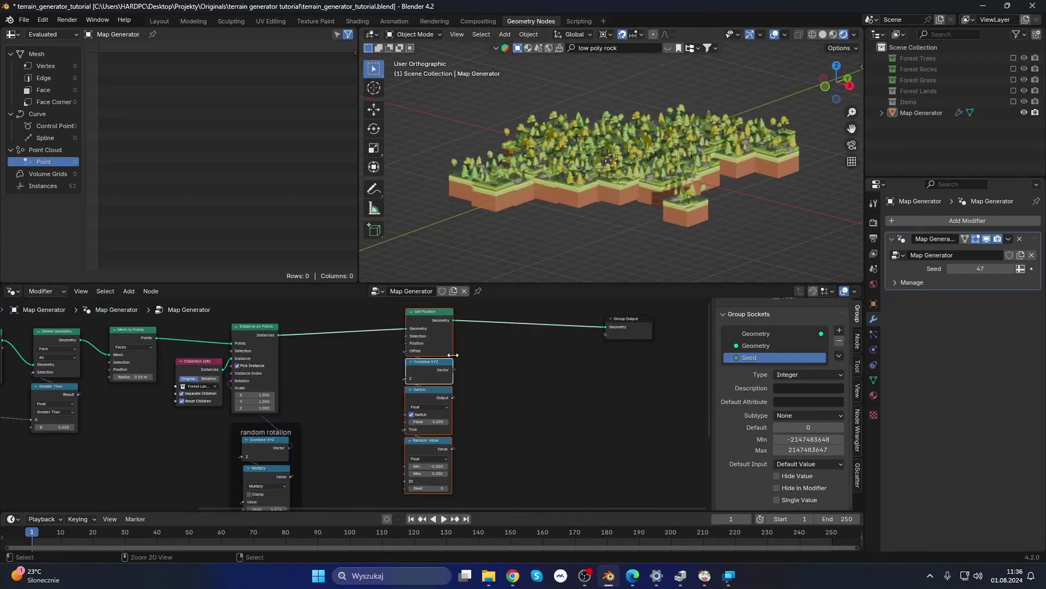
key(ctrl+g)
key(Tab)
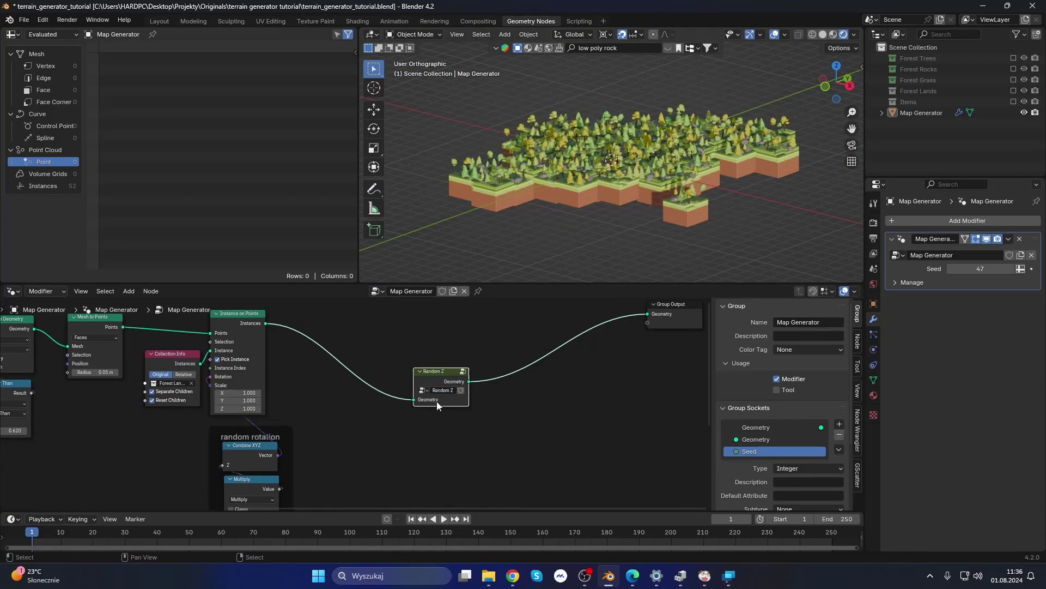
Inside Random Z, expose the Switch's toggle as a group input named Apply and return to the Map Generator tree.
key(Tab)
drag(363, 375, 389, 403)
double_click(767, 452)
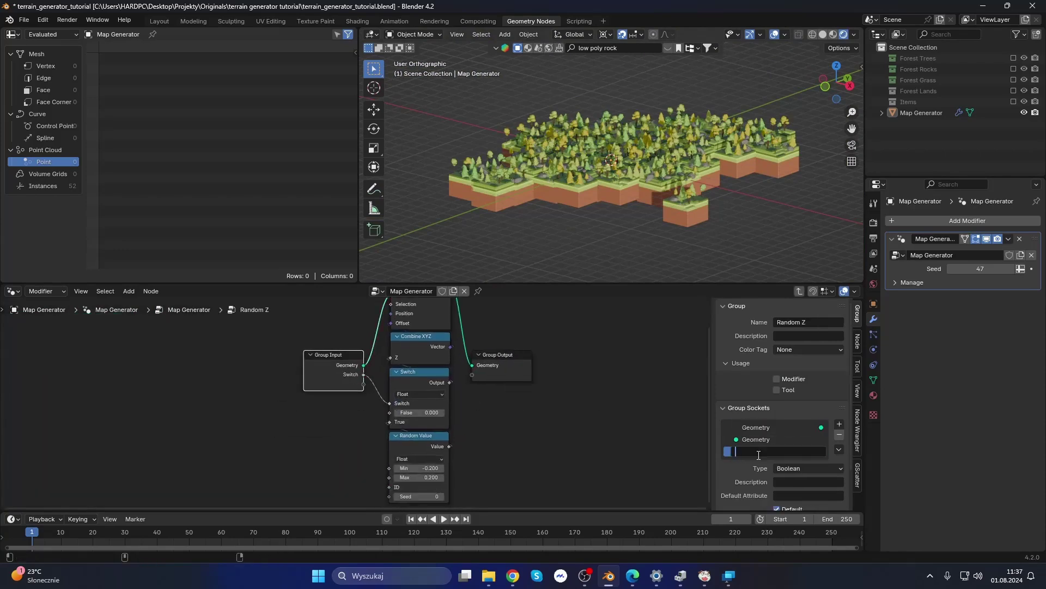
key(Tab)
scroll(306, 375, down, 4)
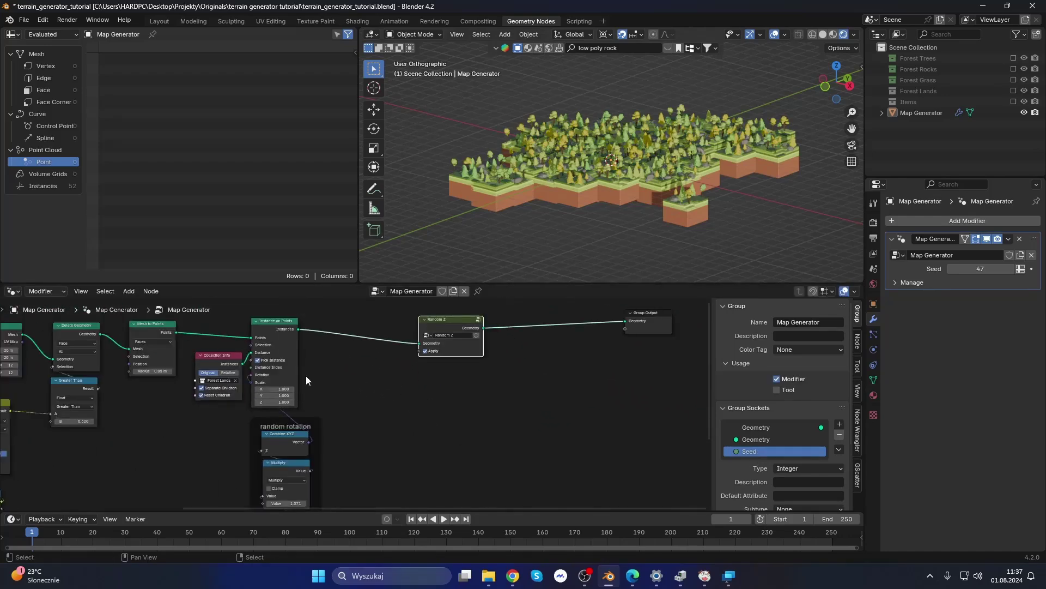
drag(269, 492, 373, 307)
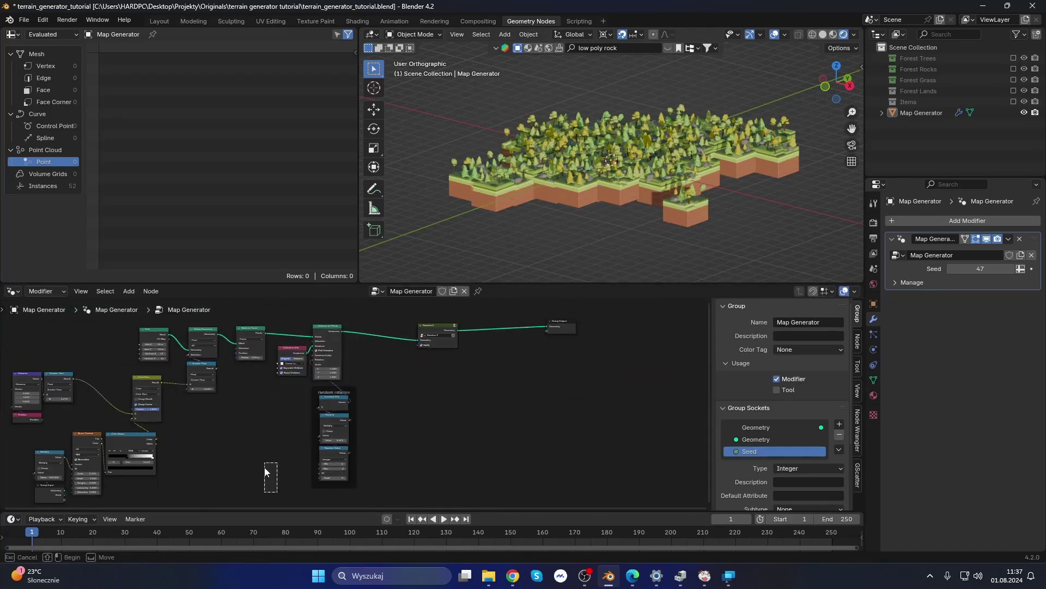
middle_drag(392, 374, 426, 380)
scroll(440, 357, up, 1)
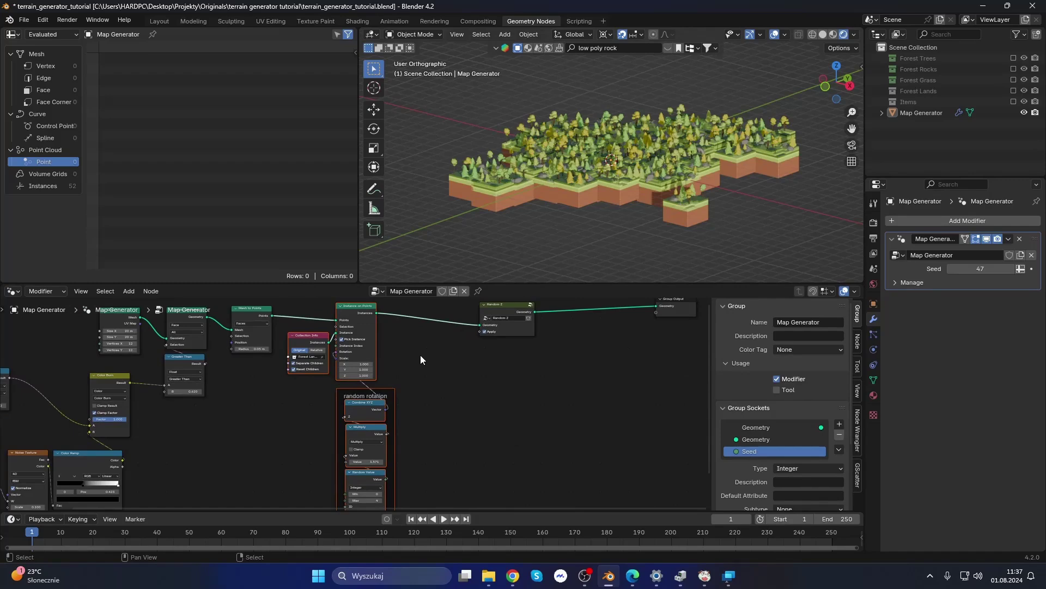
scroll(420, 355, down, 3)
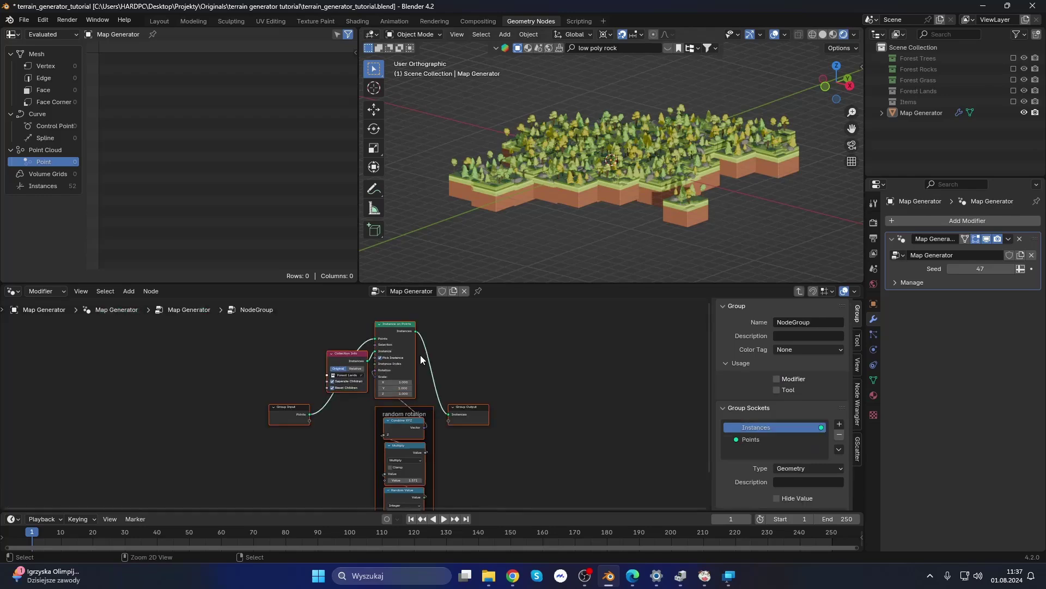
scroll(432, 351, up, 4)
scroll(378, 457, down, 3)
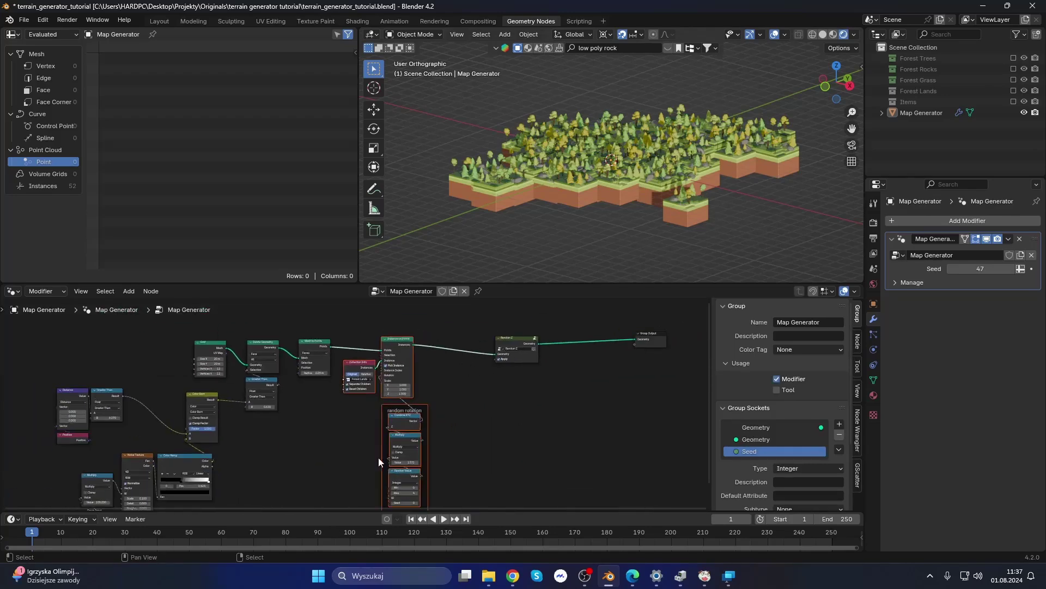
Group the Instance on Points, Collection Info and random rotation nodes with Random Z, and give Random Z the green node colour preset.
drag(336, 496, 577, 326)
key(ctrl+g)
click(537, 322)
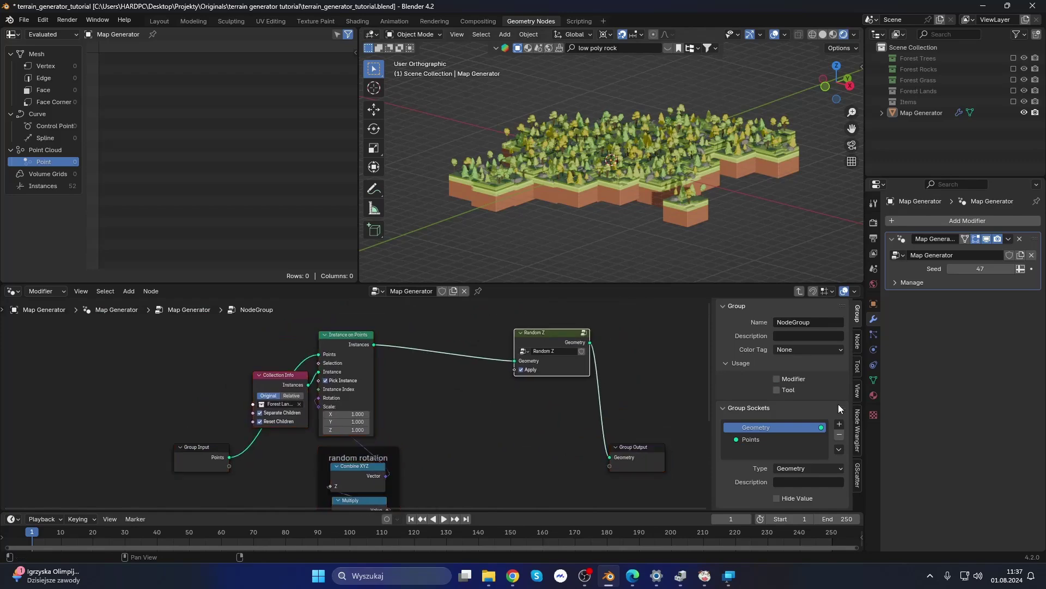
click(857, 342)
click(738, 353)
click(829, 352)
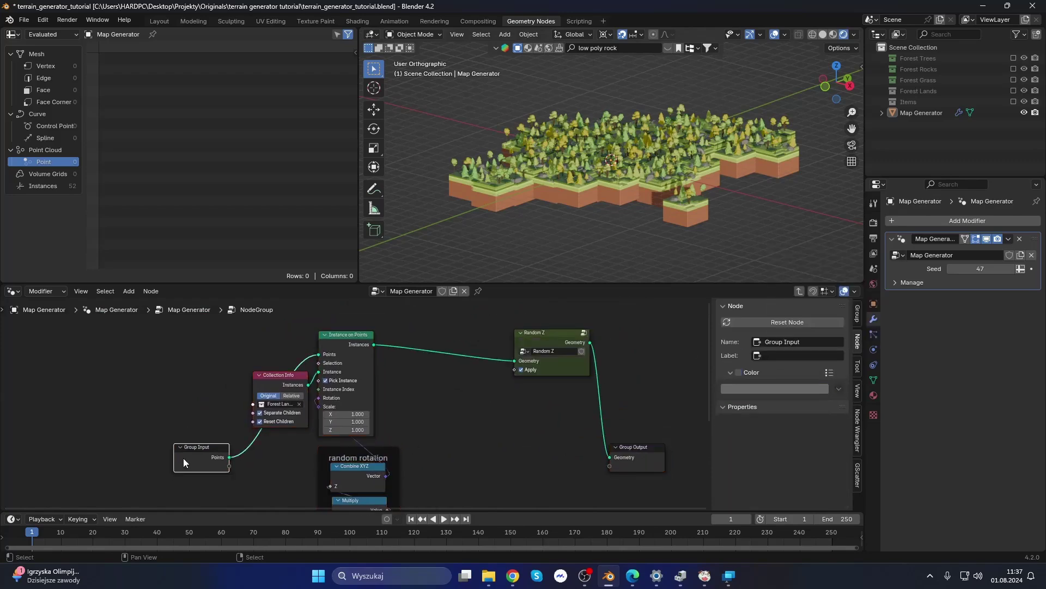
Place the Group Input beside Instance on Points and duplicate it to expose Collection Info's Collection as a group input.
drag(196, 448, 272, 339)
scroll(392, 355, up, 1)
scroll(324, 408, up, 1)
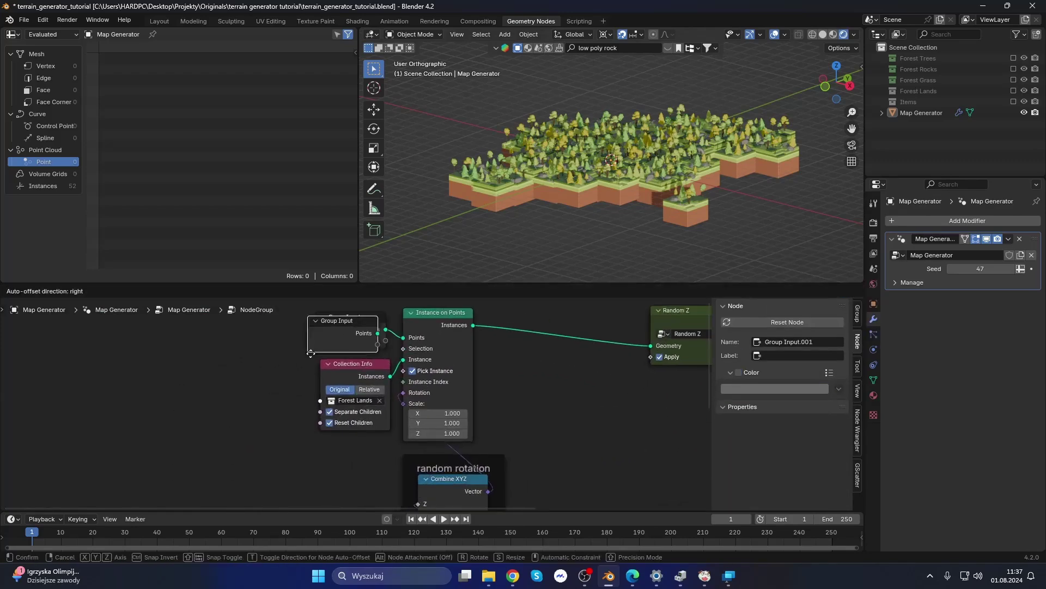
drag(321, 401, 257, 389)
click(378, 392)
scroll(378, 392, down, 1)
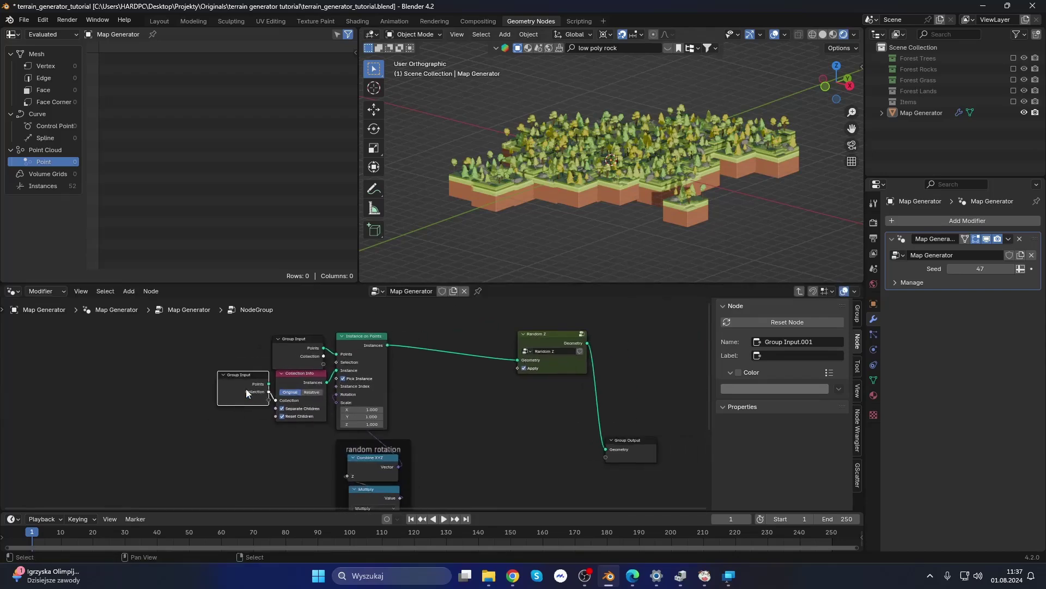
Duplicate the Group Input for Random Z's Apply, bring the Group Output closer, and finish the group as Instance Terrain Block.
key(shift+d)
click(480, 389)
drag(602, 358, 521, 385)
key(Tab)
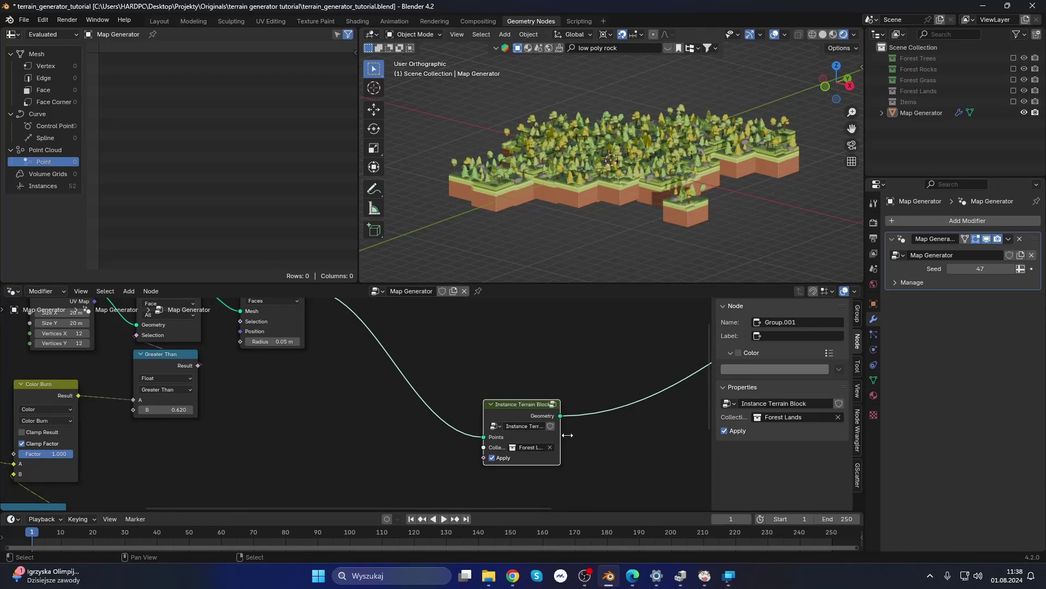
Widen the Instance Terrain Block node, give it the green colour preset, place it beside Mesh to Points, and save the file.
drag(567, 435, 591, 435)
click(738, 352)
click(829, 352)
click(817, 288)
scroll(383, 491, down, 2)
drag(491, 431, 401, 342)
key(ctrl+s)
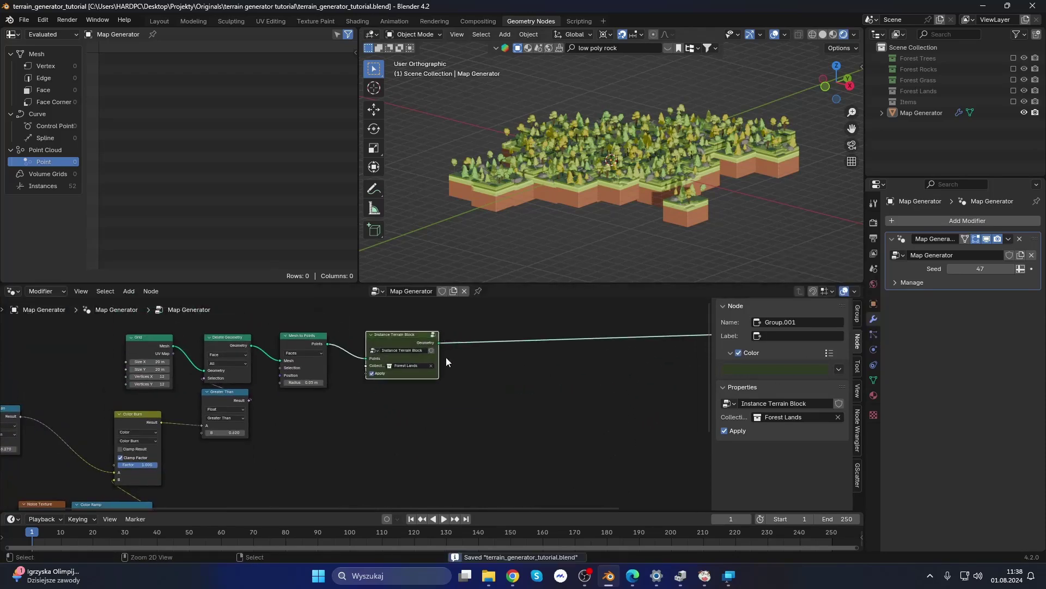
Rearrange the Grid and mask nodes, and group Delete Geometry with the distance and noise nodes that drive its selection.
mouse_move(340, 401)
middle_down()
mouse_move(476, 370)
mouse_move(120, 431)
mouse_move(238, 410)
middle_up()
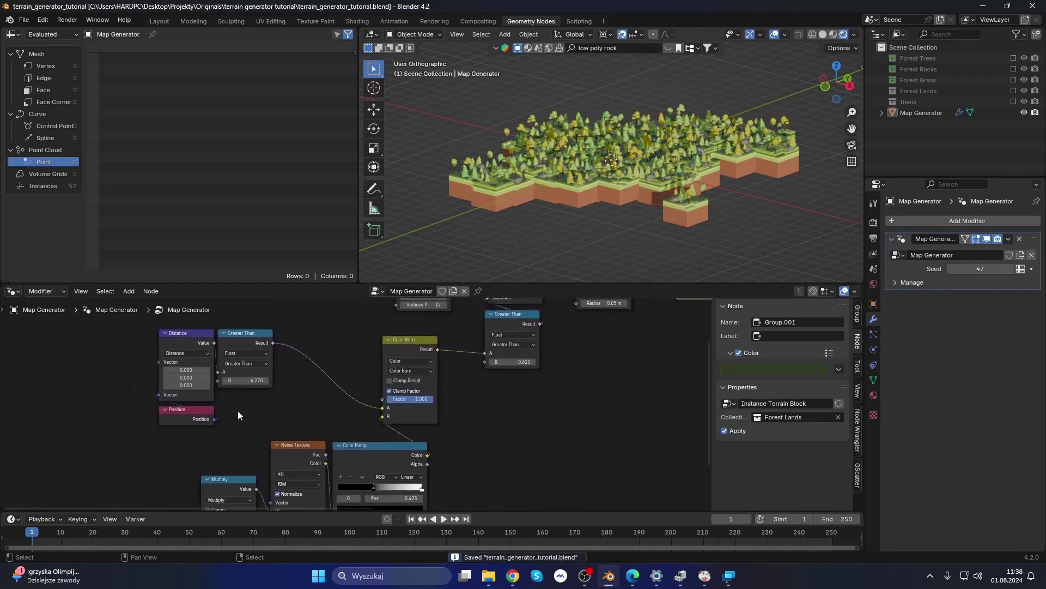
scroll(238, 416, down, 3)
middle_drag(275, 373, 291, 406)
drag(252, 407, 340, 345)
drag(340, 345, 399, 369)
scroll(399, 369, down, 1)
key(ctrl+g)
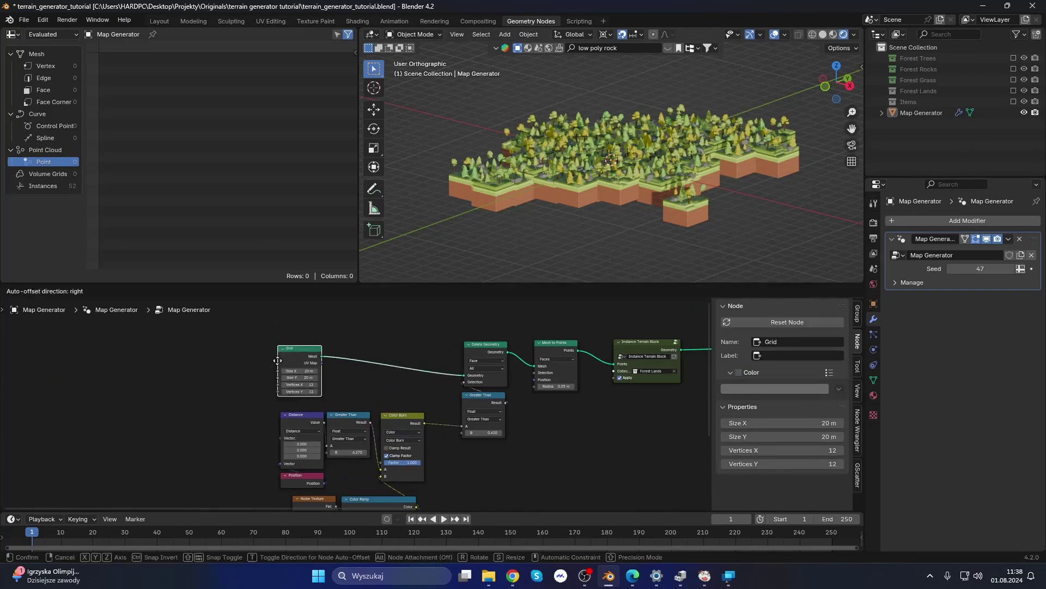
Leave the new mask group and name it Terrain Shape Mask.
scroll(238, 376, up, 3)
scroll(238, 376, down, 3)
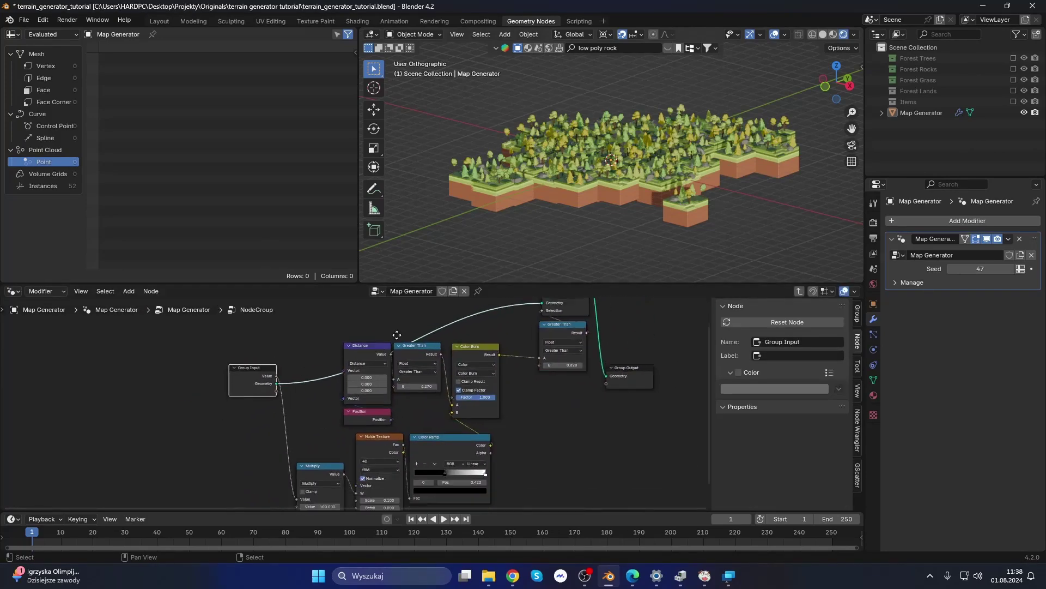
key(Tab)
scroll(414, 388, up, 1)
double_click(415, 394)
text(Terrain Shape Mask)
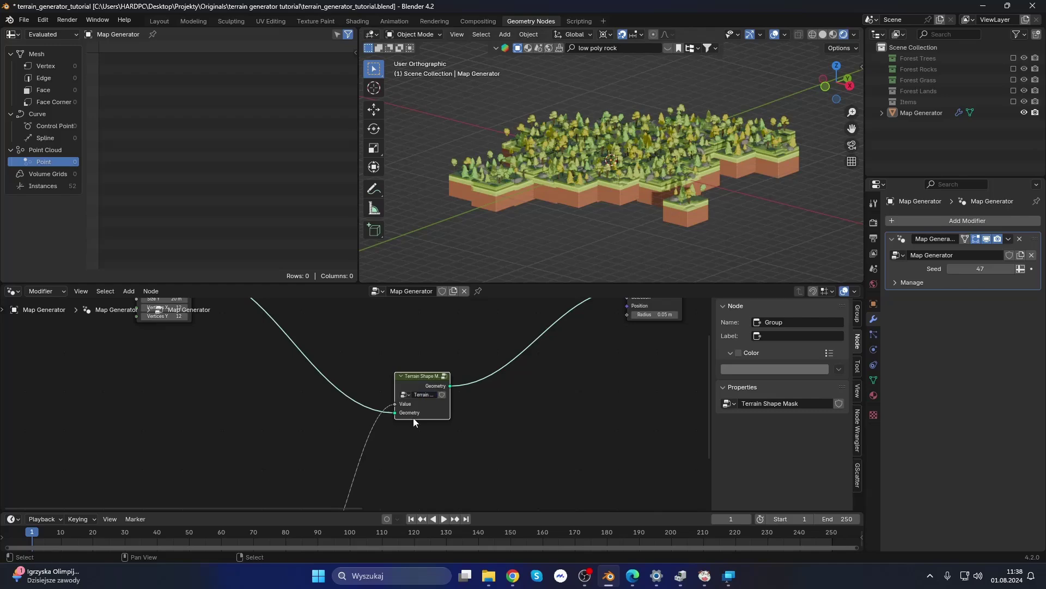
scroll(315, 402, down, 3)
Rename Terrain Shape Mask's Value input to Seed, choose its type, and list it below the Geometry input.
key(Tab)
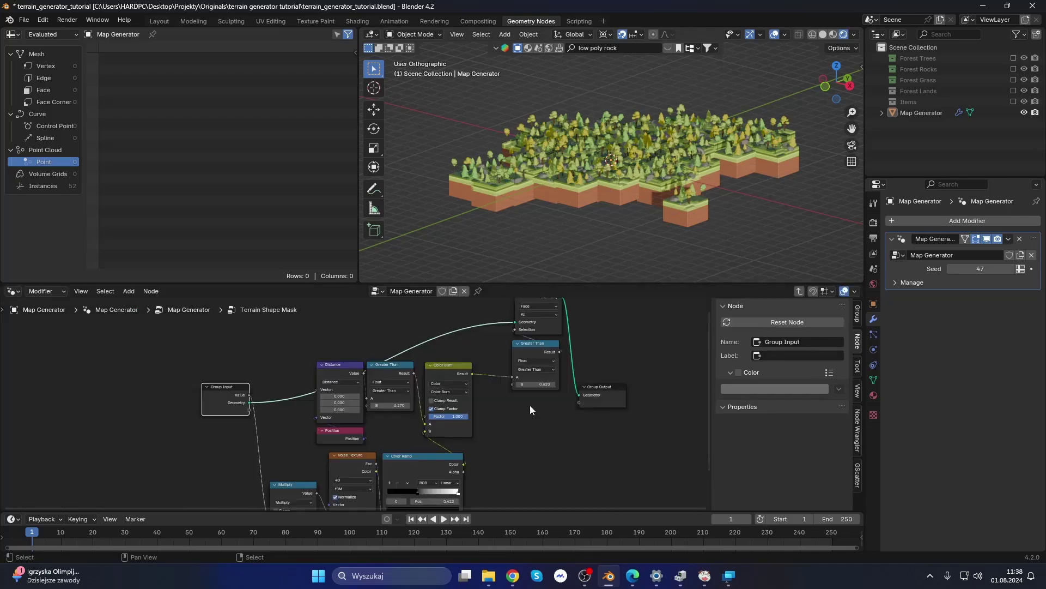
click(855, 322)
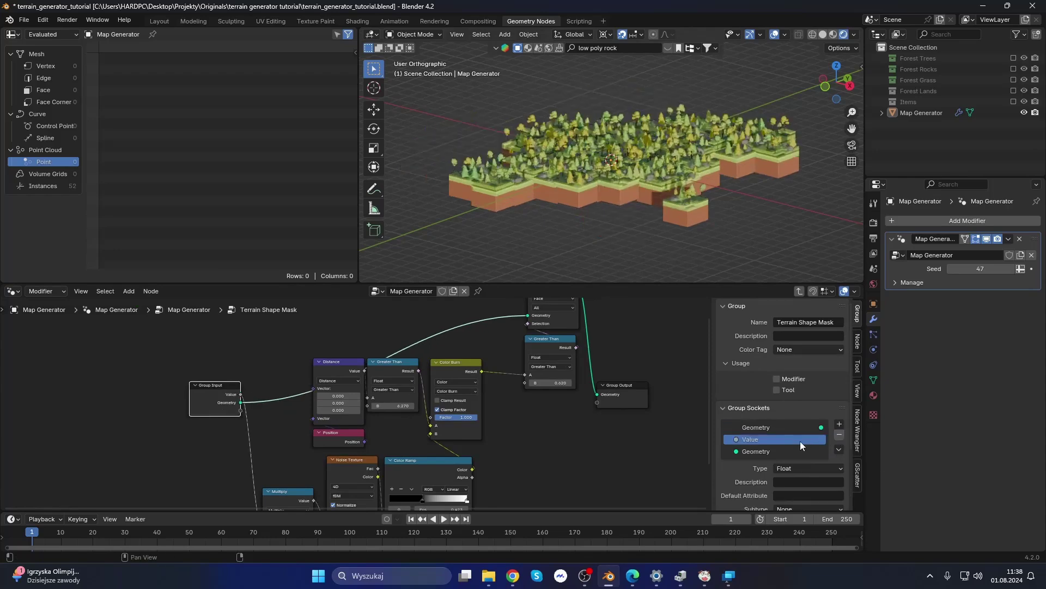
text(Seed)
click(809, 468)
click(806, 452)
key(Tab)
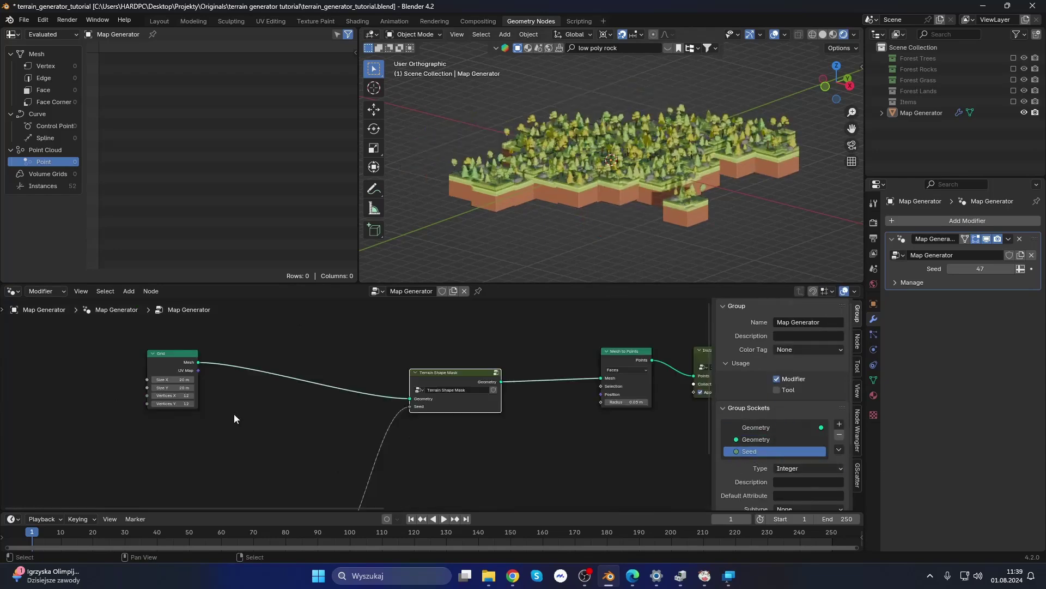
Place the Group Input beneath Terrain Shape Mask with its unused sockets hidden, tidy the Grid and neighbouring nodes, and save the file.
click(422, 391)
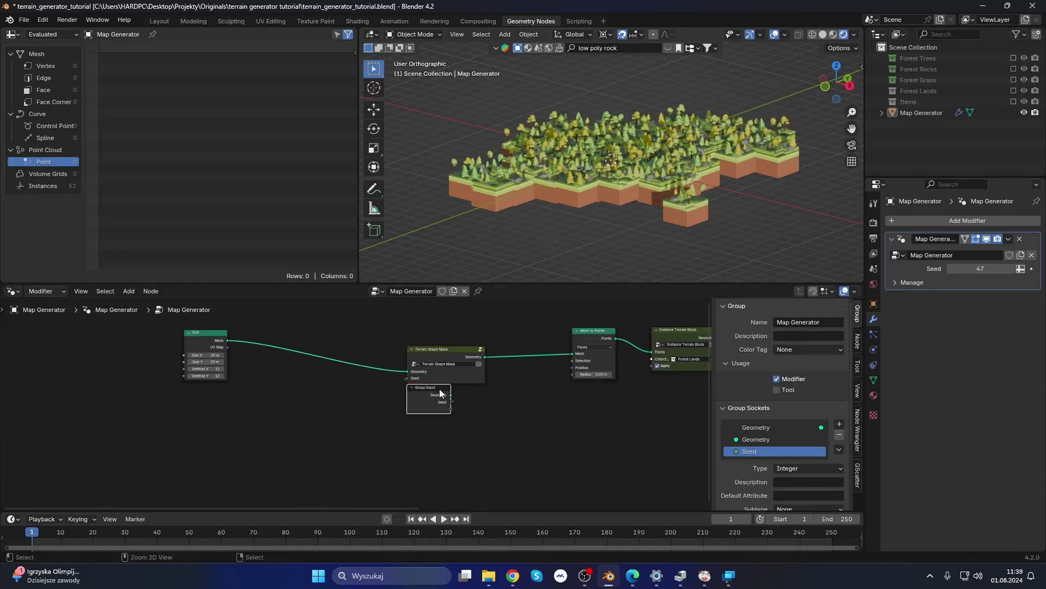
key(ctrl+h)
scroll(161, 322, up, 2)
drag(160, 322, 291, 396)
key(Home)
key(ctrl+s)
middle_drag(291, 396, 185, 389)
drag(436, 349, 448, 361)
middle_drag(577, 182, 712, 197)
scroll(354, 414, down, 2)
Add a 4D Noise Texture below the main chain with a Multiply node from Terrain Shape Mask feeding its W, and save.
key(shift+a)
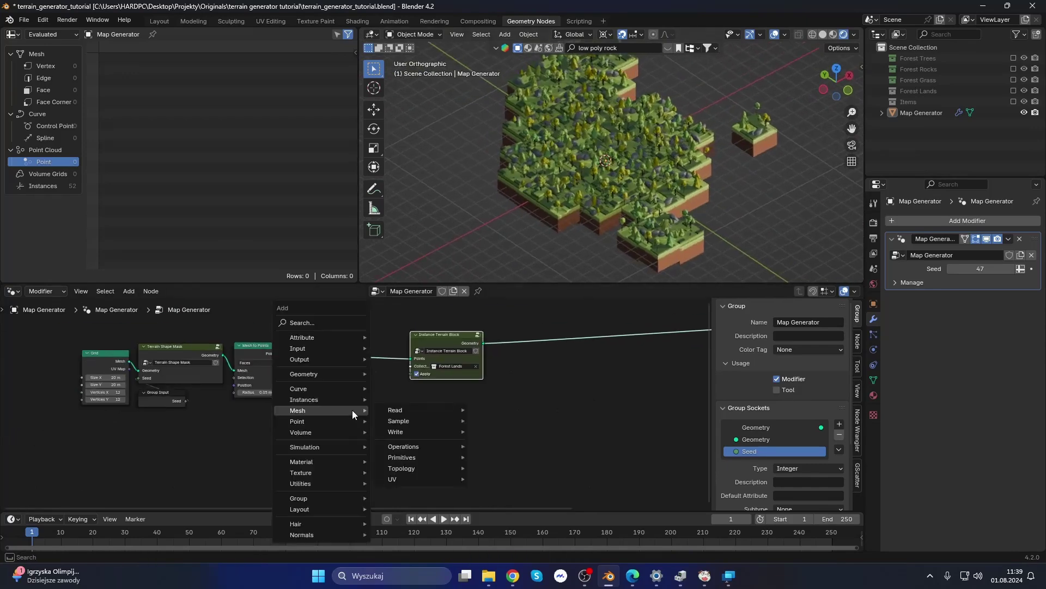
click(403, 444)
click(375, 454)
click(161, 365)
key(Tab)
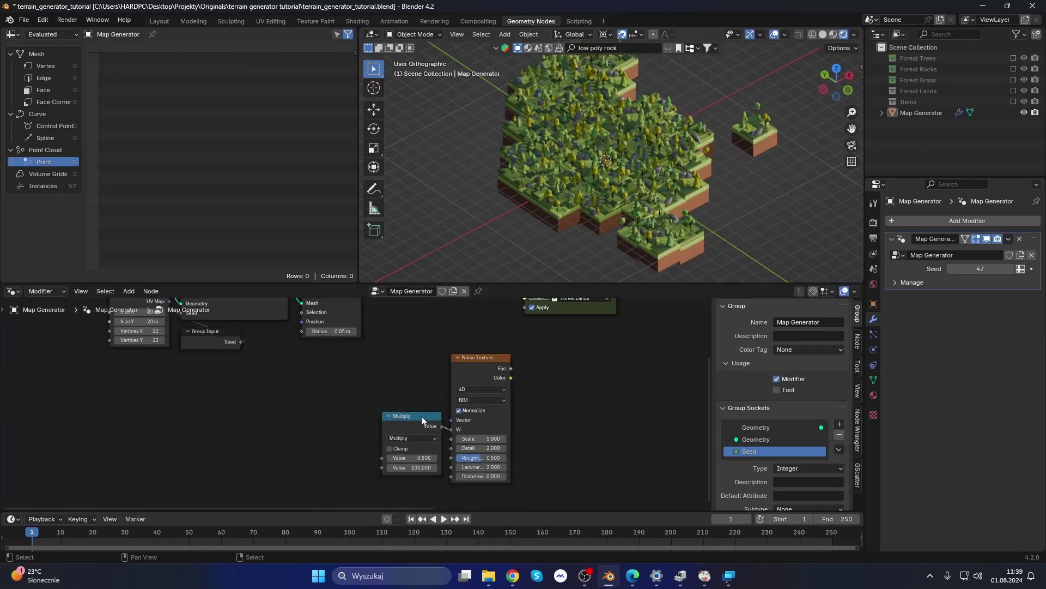
key(Tab)
key(ctrl+s)
Move Instance Terrain Block further along the chain and add a Compare node set to Greater Than beside the Noise Texture.
drag(432, 335, 578, 335)
key(shift+a)
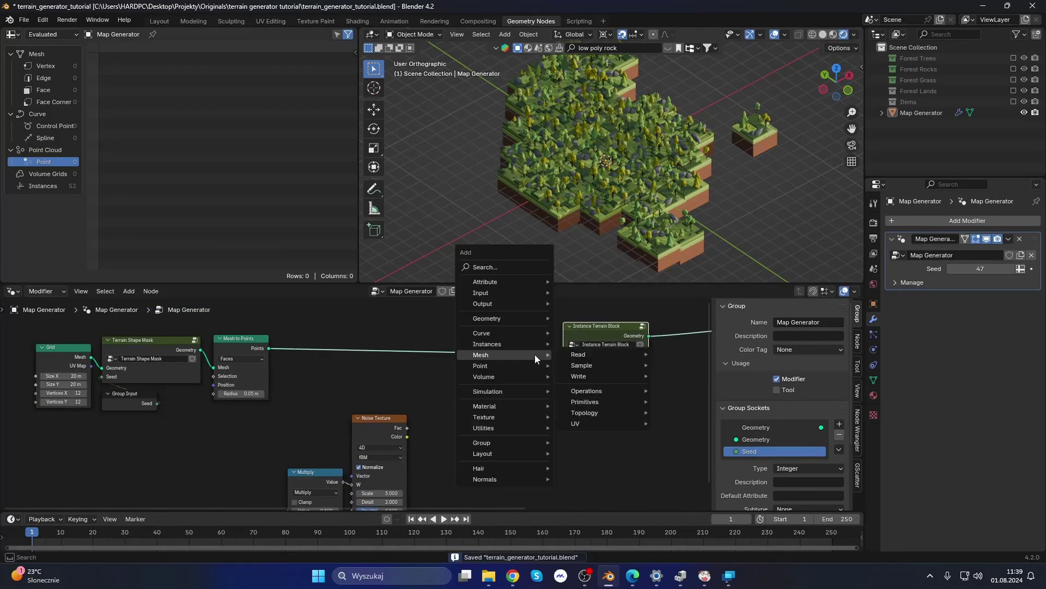
click(572, 356)
key(Escape)
key(shift+a)
text(comp)
key(Return)
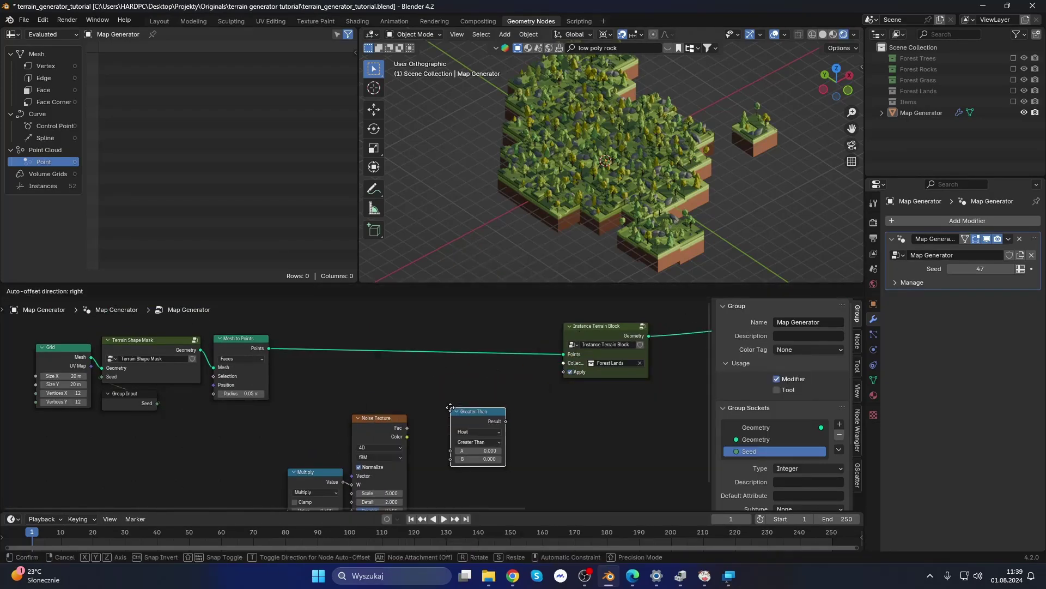
click(460, 411)
Insert a Separate Geometry node between Mesh to Points and Instance Terrain Block.
key(shift+a)
text(separa)
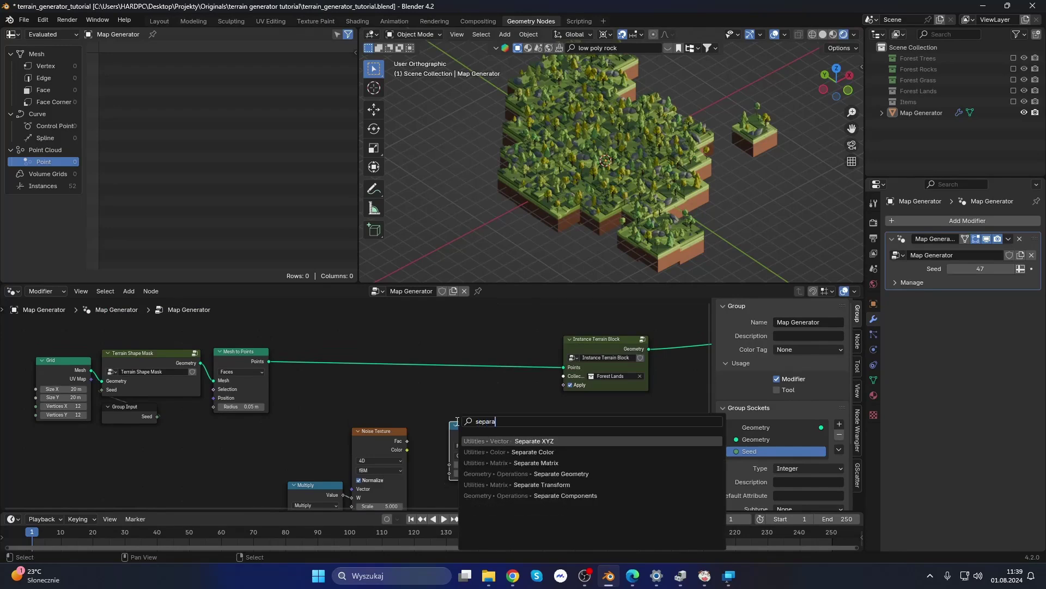
key(Down)
key(Down)
key(Return)
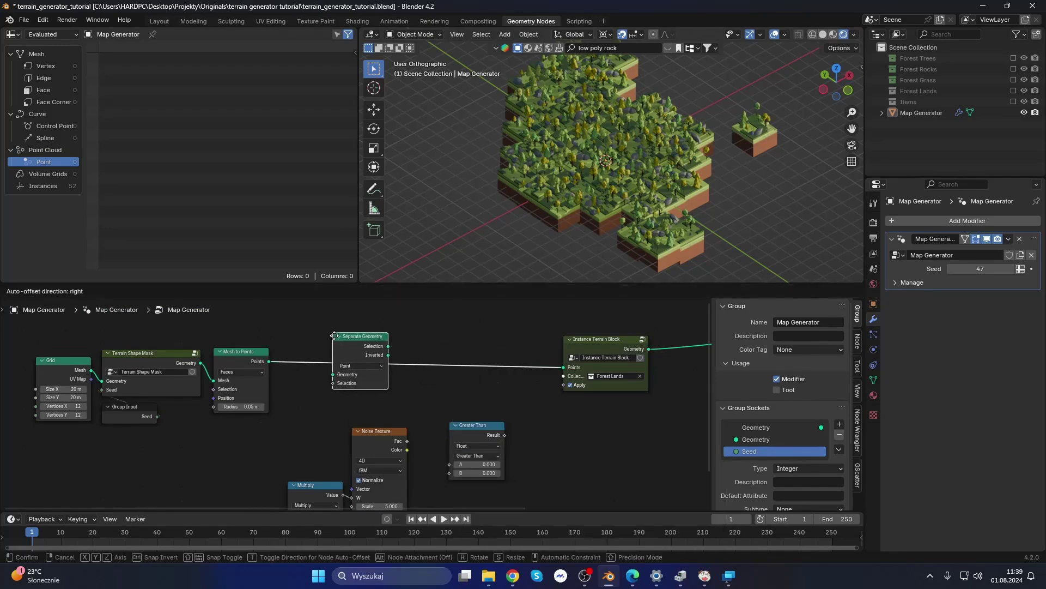
click(349, 355)
key(Home)
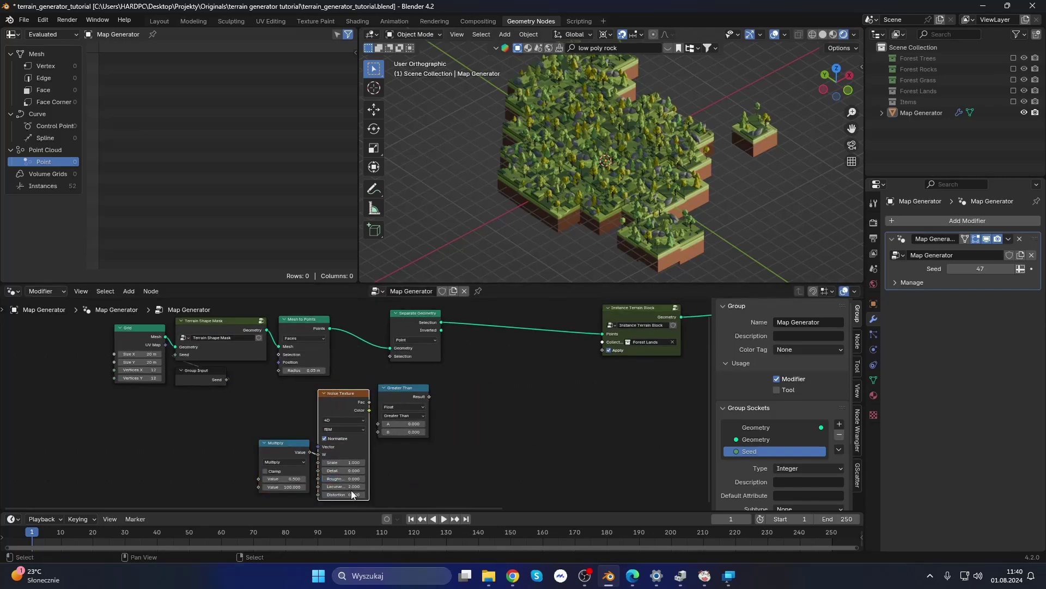
Connect the Noise Texture's Fac through Greater Than to Separate Geometry's Selection, and set the comparison's B to 0.5.
scroll(360, 403, up, 1)
drag(372, 401, 387, 418)
drag(402, 353, 399, 343)
middle_drag(396, 391, 356, 420)
drag(376, 476, 404, 476)
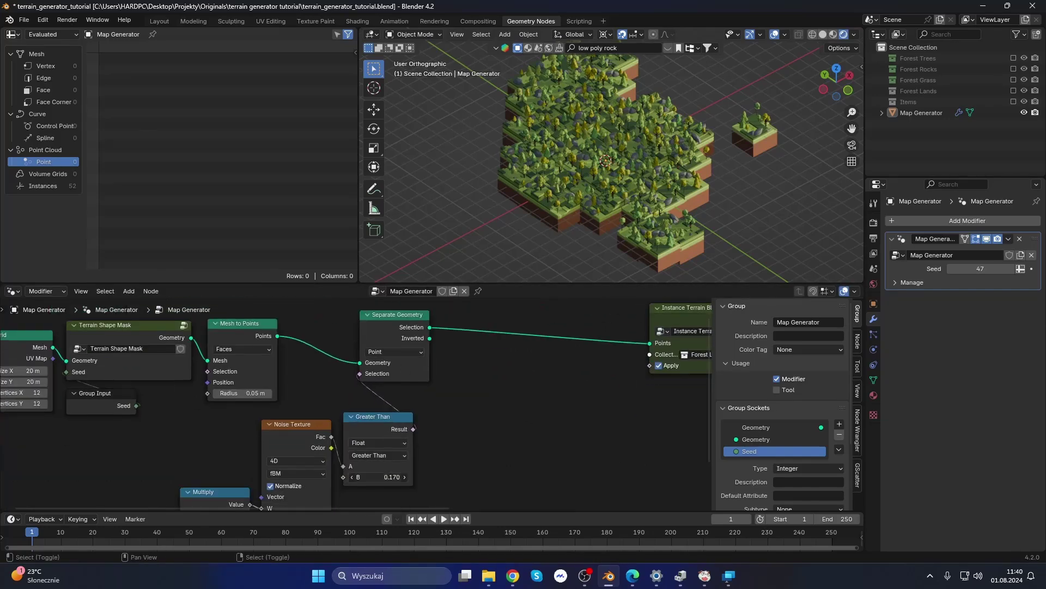
text(0.5)
key(Return)
scroll(354, 404, down, 2)
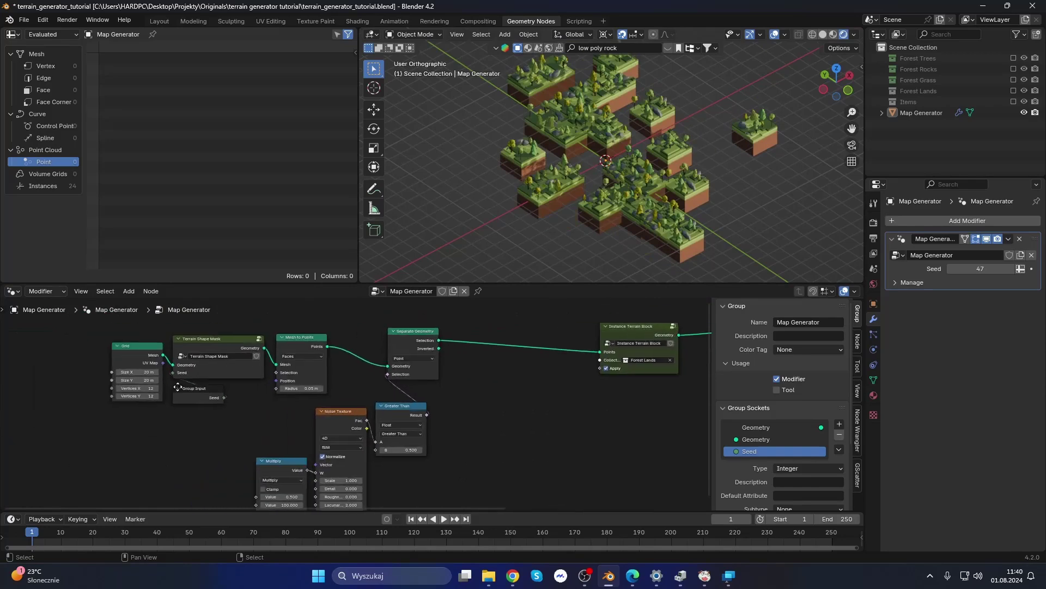
Space out the nodes and group Multiply, Noise Texture, Greater Than and Separate Geometry into one node group.
drag(294, 348, 198, 349)
key(Home)
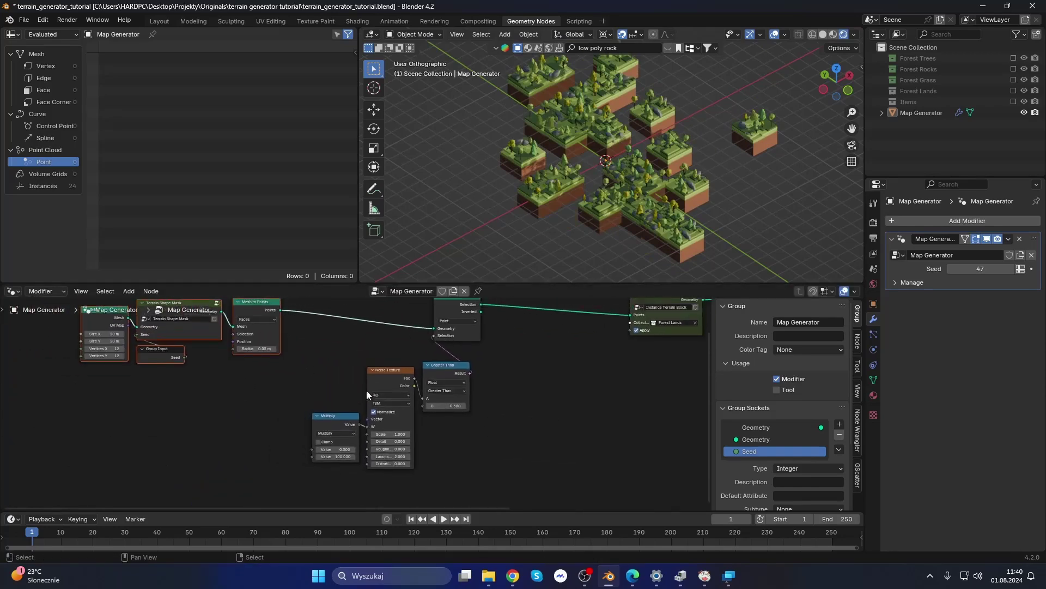
drag(286, 505, 472, 312)
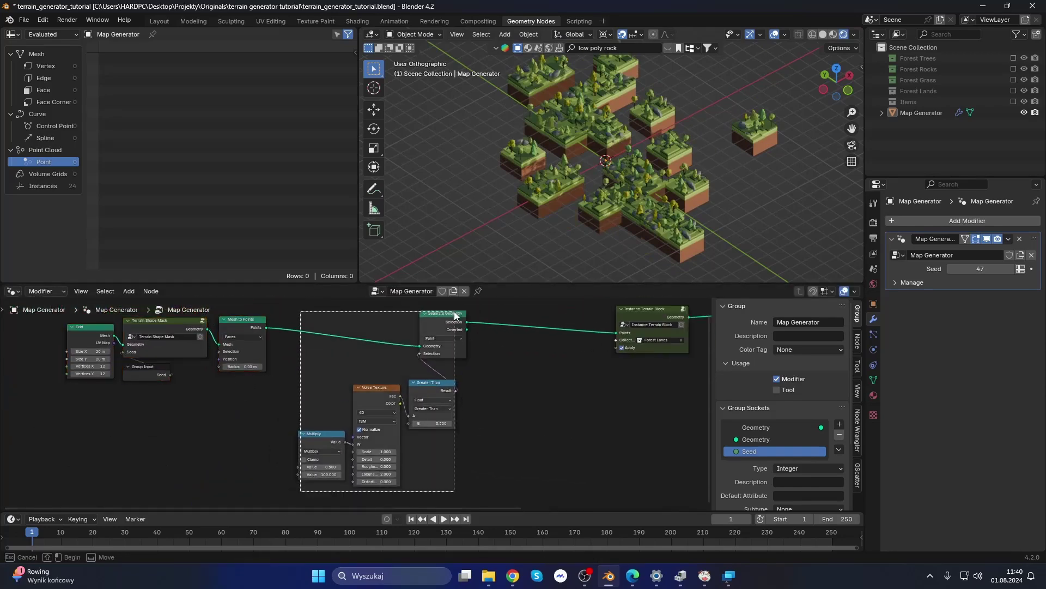
key(ctrl+g)
key(g)
click(553, 360)
drag(492, 352, 524, 399)
middle_drag(491, 385, 523, 368)
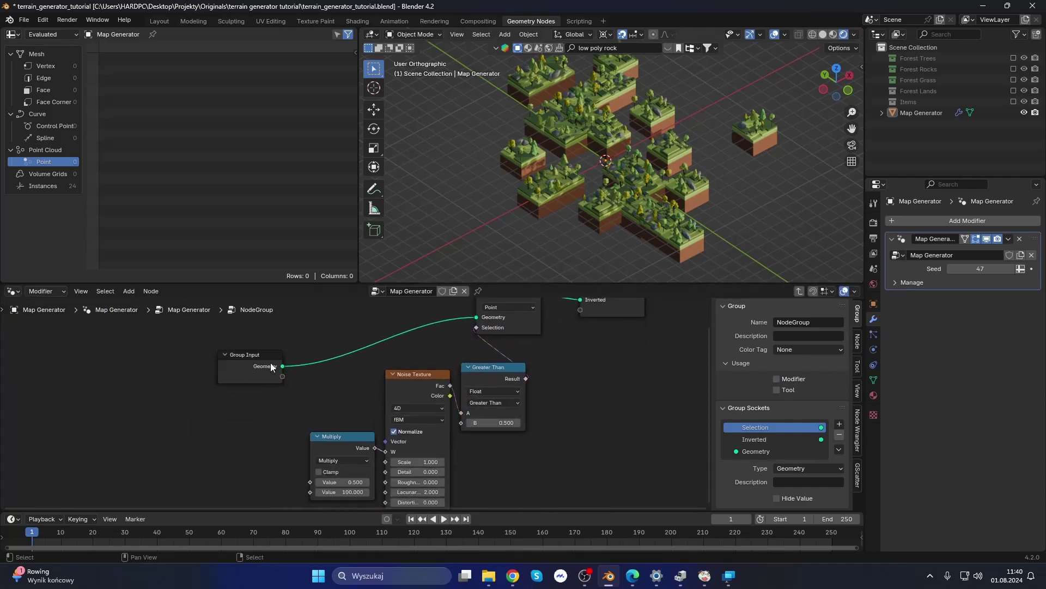
Expose Multiply's Value as a group input named Seed and set its type to Integer.
click(270, 362)
key(g)
click(219, 447)
drag(239, 406, 309, 443)
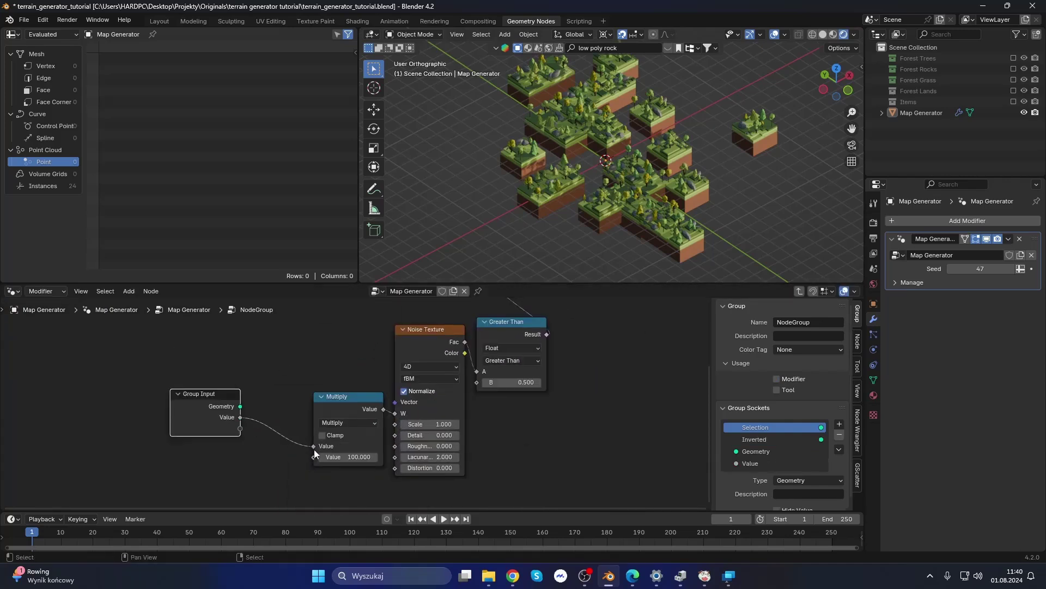
text(Seed)
click(809, 480)
click(798, 466)
Expose the Noise Texture's Scale, Detail and Roughness through a duplicated Group Input, hide unused sockets, and save.
drag(231, 416, 272, 438)
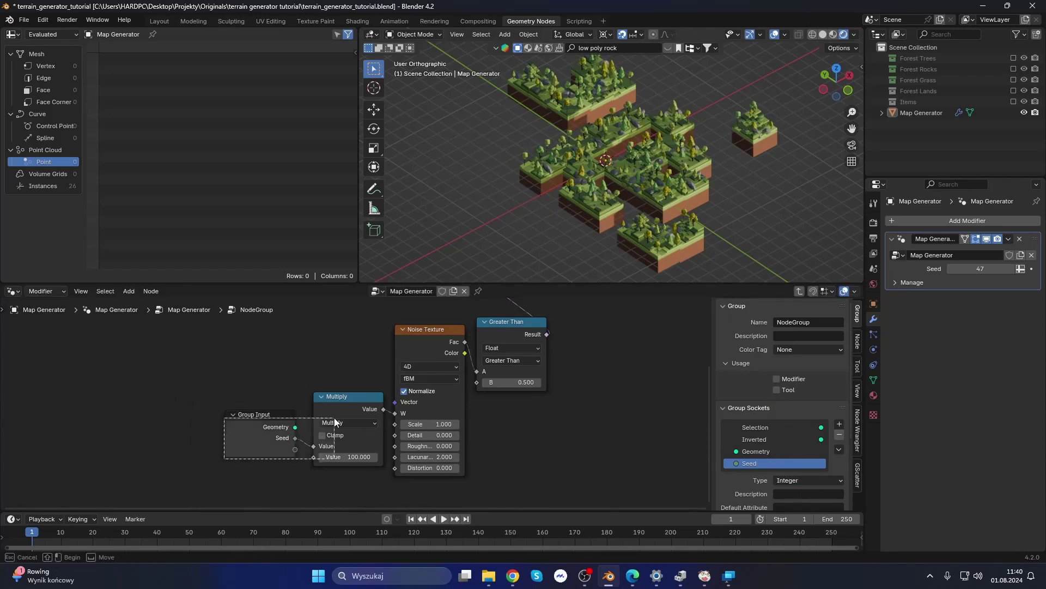
drag(338, 397, 308, 331)
drag(272, 438, 256, 371)
key(shift+d)
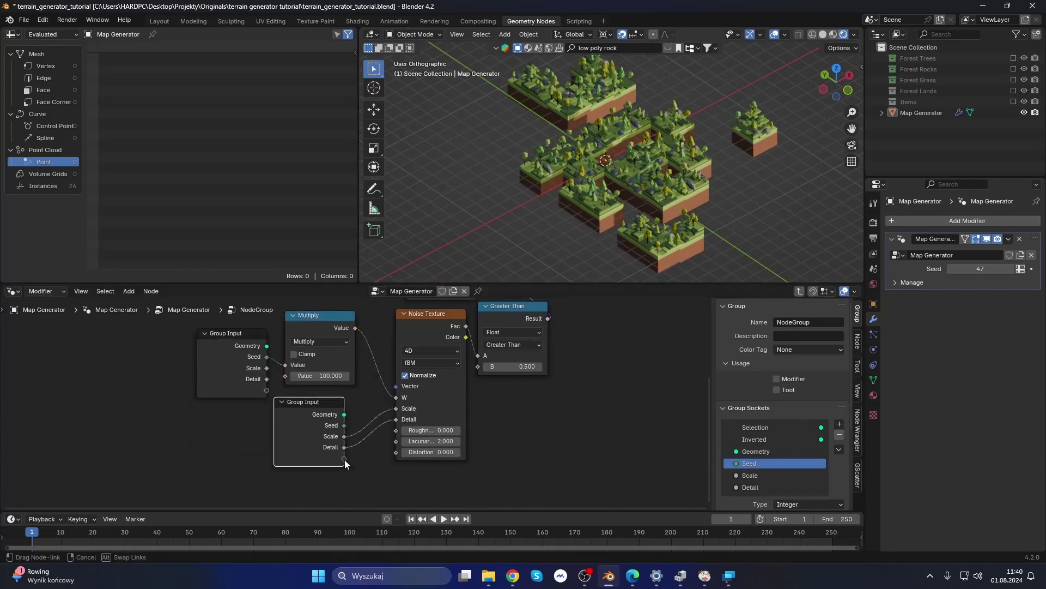
click(329, 446)
key(a)
key(ctrl+h)
key(Home)
key(ctrl+s)
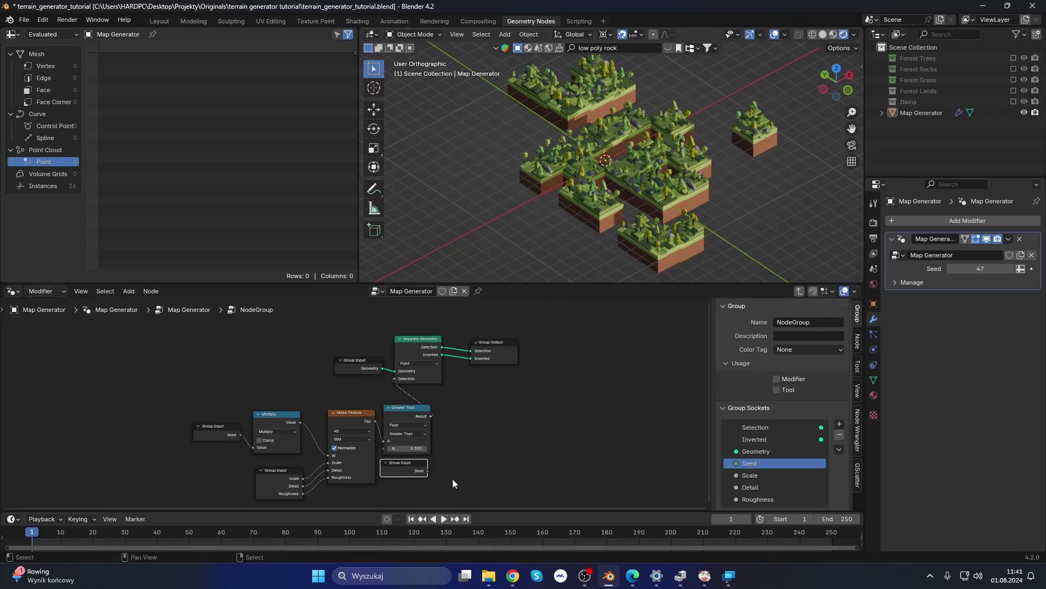
Connect a Group Input to Greater Than's B, rename the new input Factor, and set its subtype to Factor.
scroll(452, 478, up, 2)
drag(394, 368, 443, 443)
click(425, 413)
scroll(425, 416, up, 1)
scroll(774, 479, down, 3)
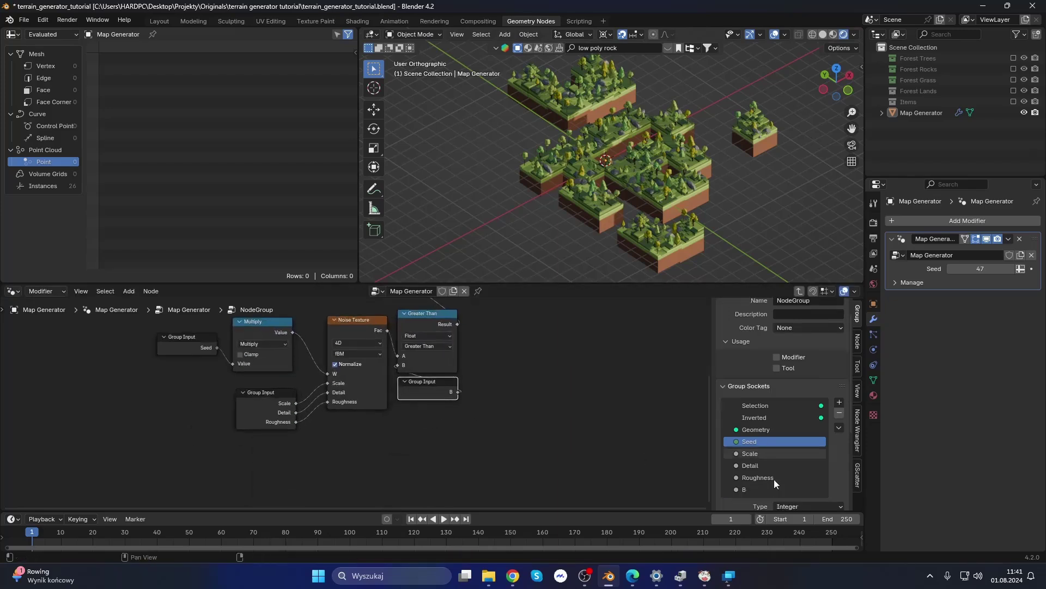
double_click(752, 446)
text(Factor)
click(800, 499)
click(801, 475)
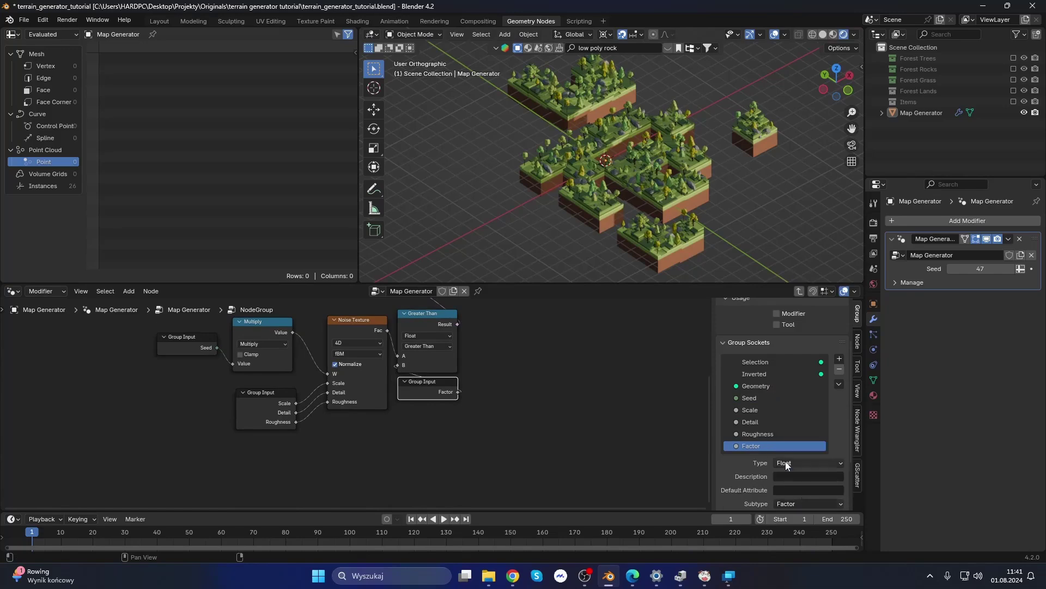
Place the Factor input directly below Seed and limit it to a minimum of 0 and maximum of 1.
key(Tab)
drag(389, 423, 436, 423)
key(Tab)
scroll(750, 449, down, 3)
click(808, 462)
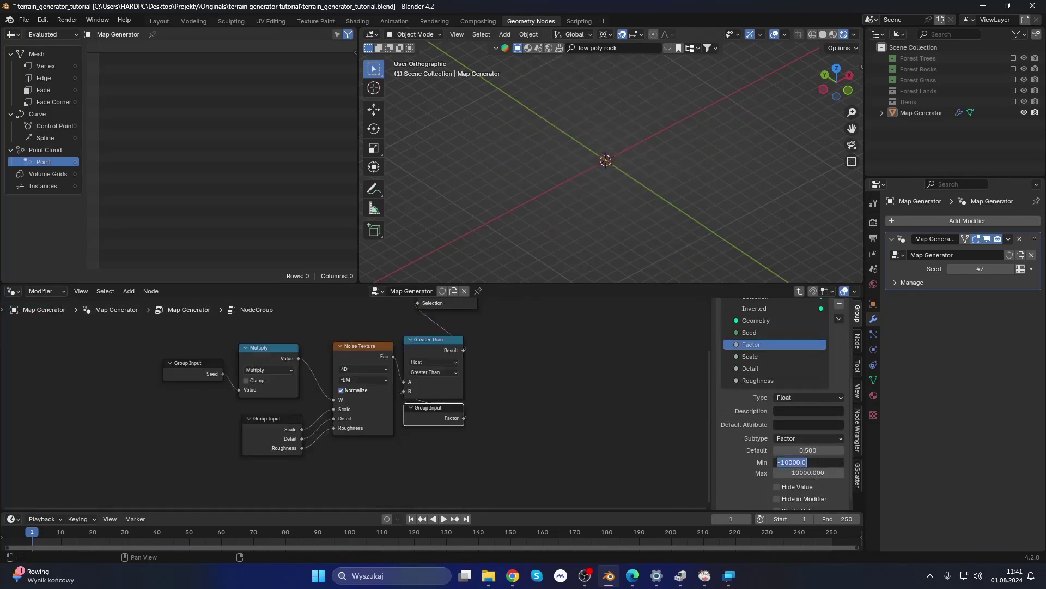
key(Tab)
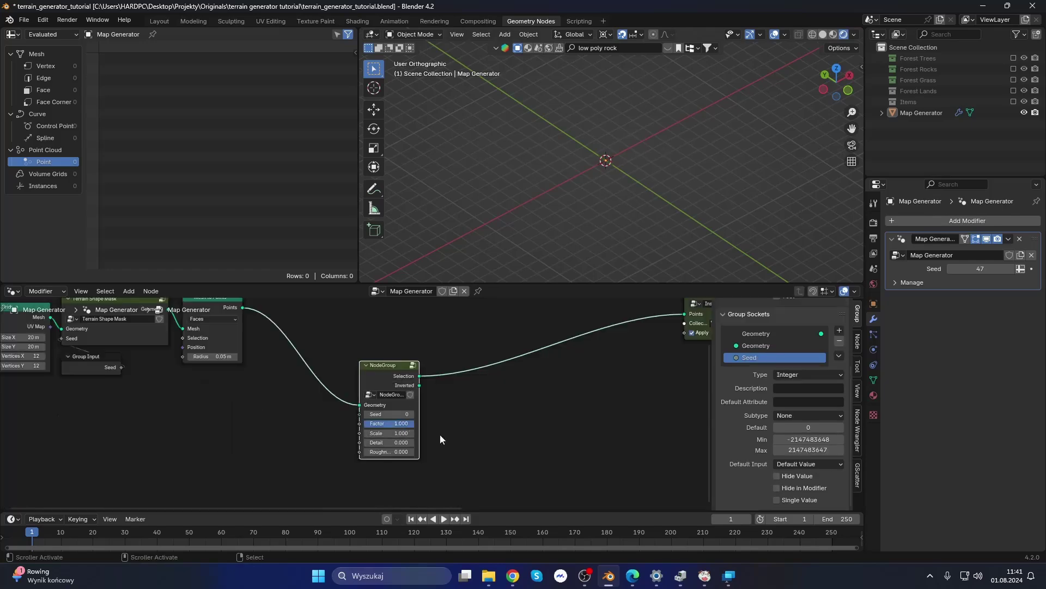
key(ctrl+z)
Insert a Subtract node between the Factor input and Greater Than's B so Factor is subtracted from 1.
key(Tab)
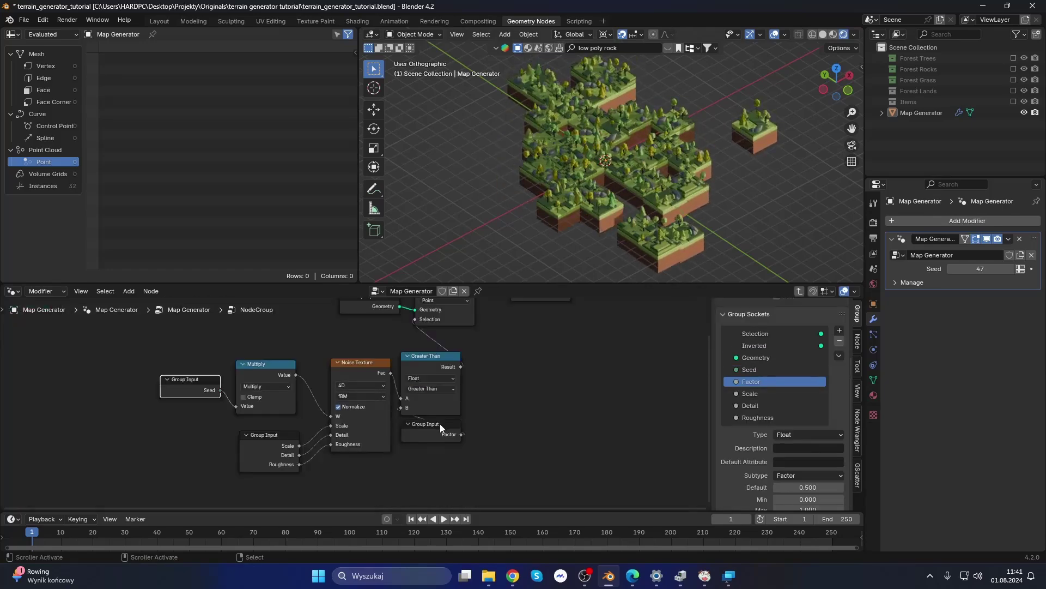
key(shift+a)
click(504, 444)
click(437, 460)
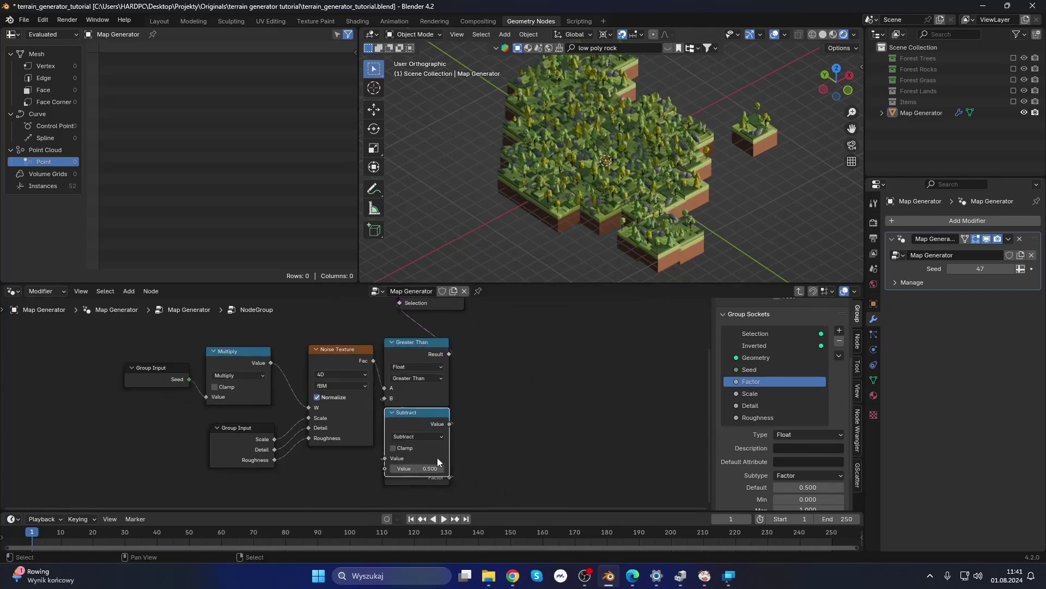
drag(430, 479, 443, 495)
drag(388, 465, 384, 459)
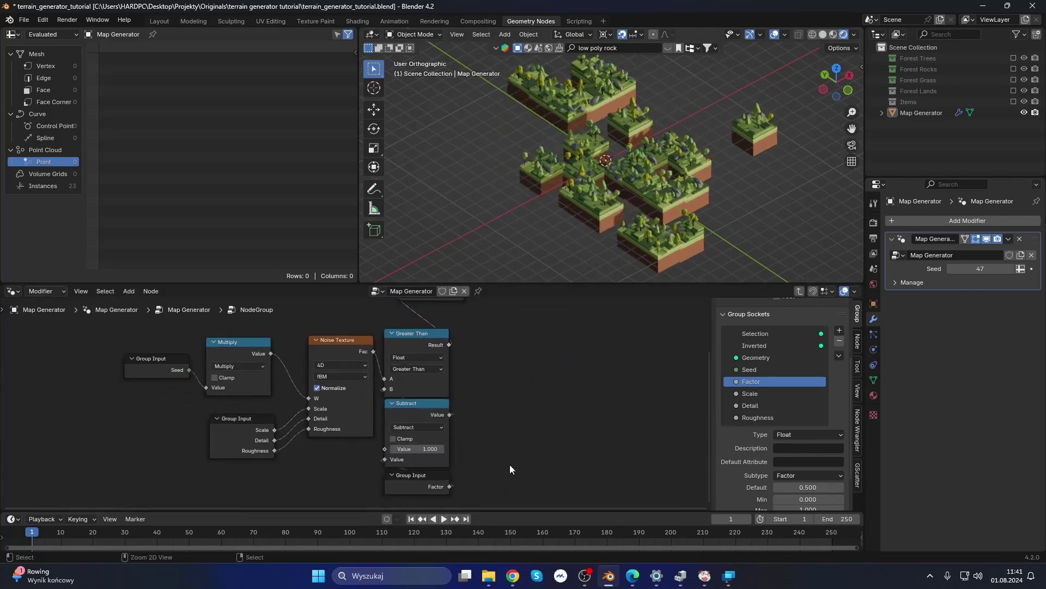
Leave the group and set its Seed to 31, Factor to 0.55 and Scale to 0.2.
key(Tab)
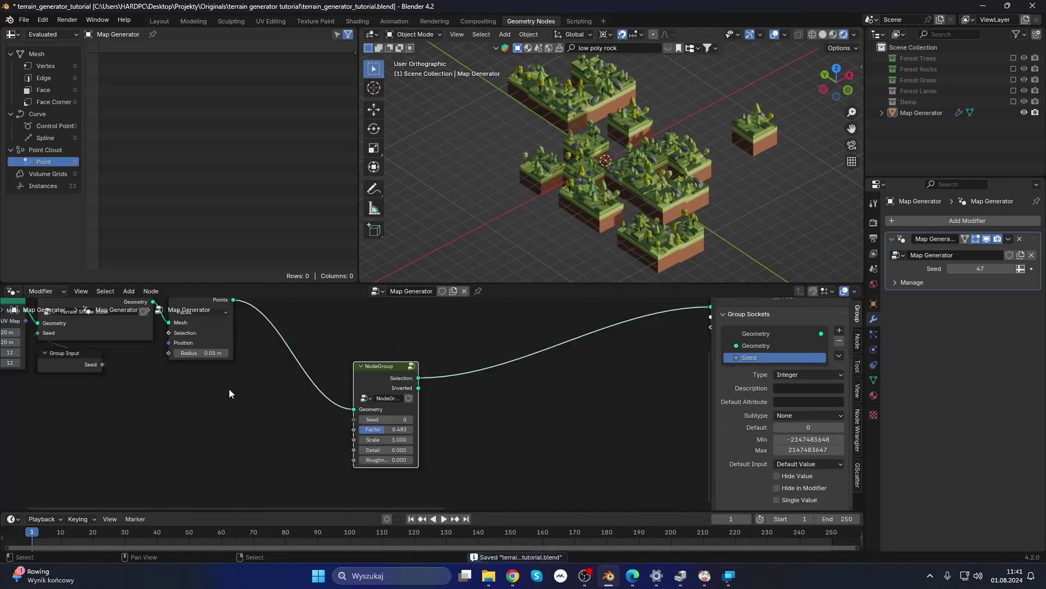
drag(415, 415, 395, 459)
scroll(414, 423, up, 1)
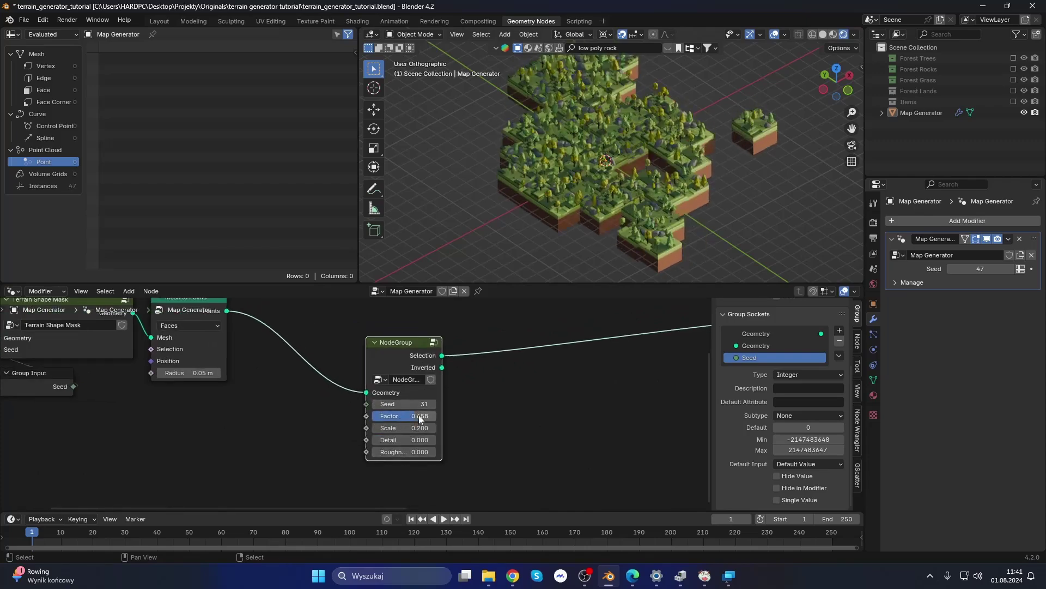
mouse_move(419, 419)
mouse_down()
mouse_move(403, 420)
mouse_move(417, 419)
mouse_up()
scroll(413, 381, down, 2)
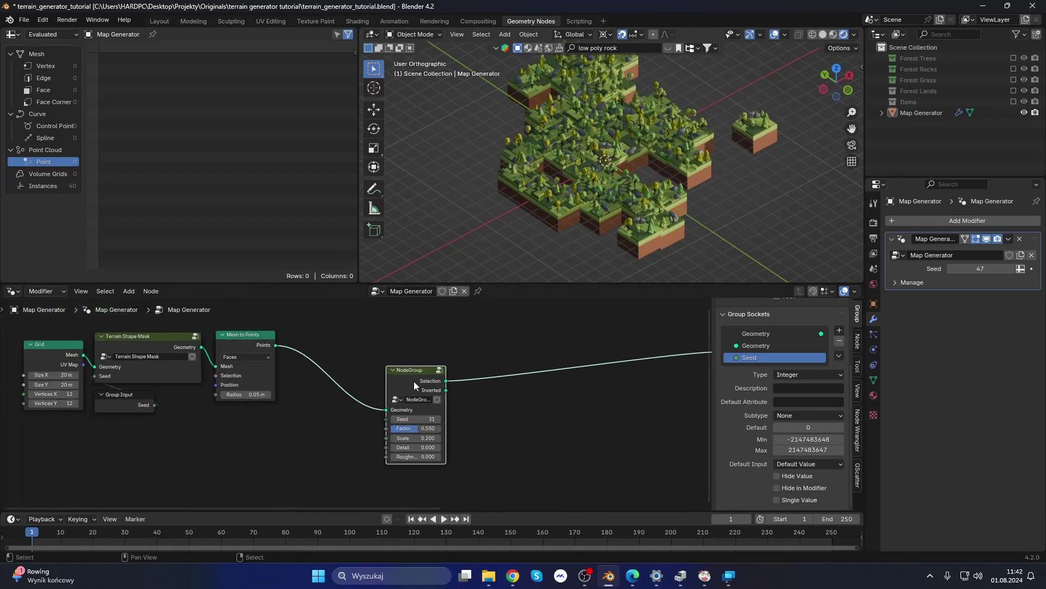
Rename the node group Create Mask and show its node properties.
scroll(414, 381, up, 1)
double_click(429, 398)
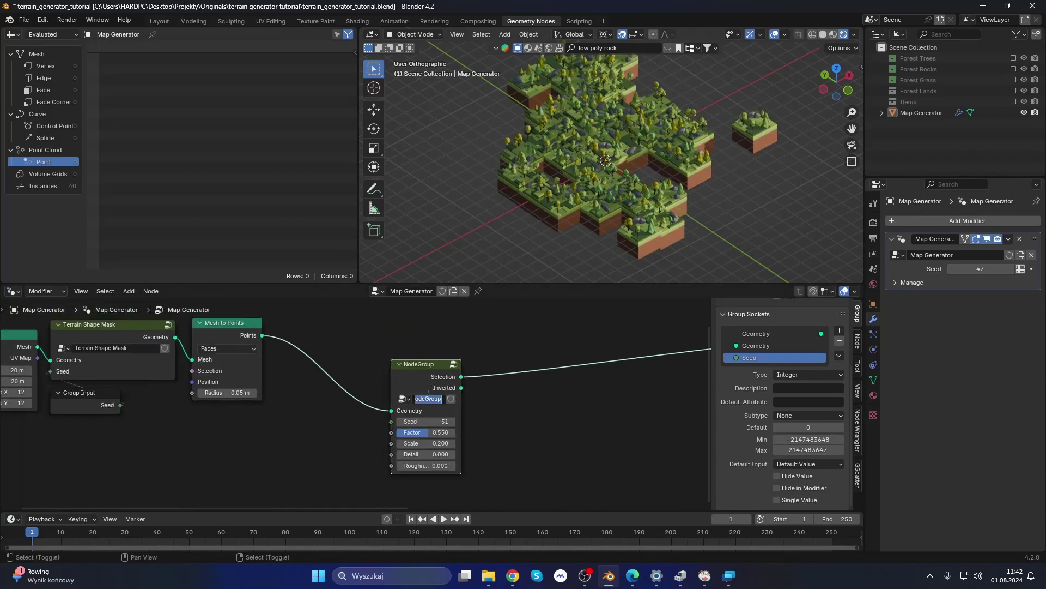
drag(461, 416, 508, 417)
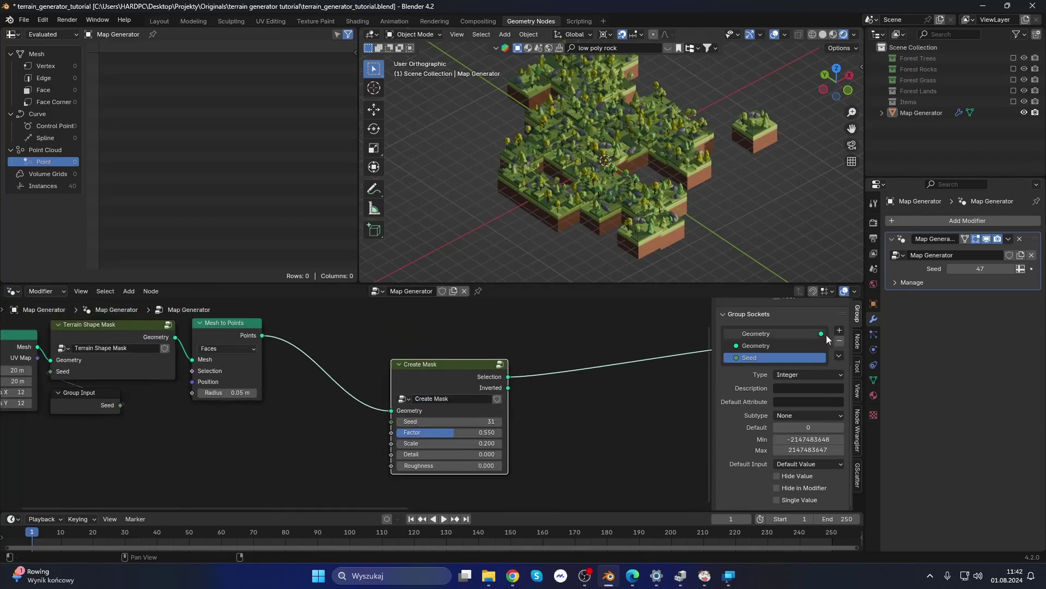
click(858, 341)
middle_drag(457, 377, 87, 376)
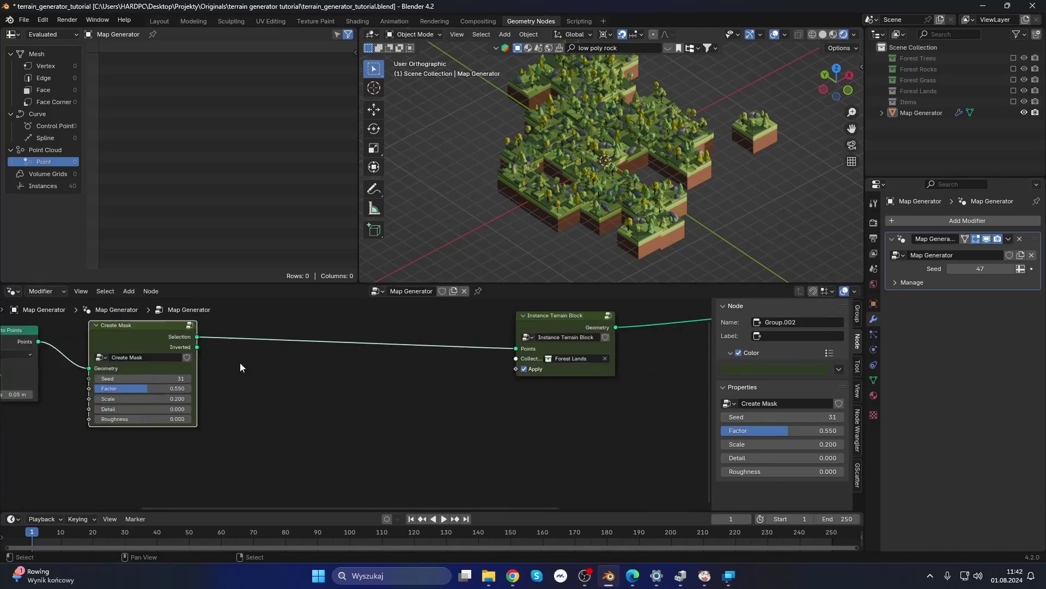
Insert a Join Geometry node between Instance Terrain Block and Group Output, and save.
scroll(218, 381, down, 2)
key(shift+a)
click(469, 415)
click(390, 361)
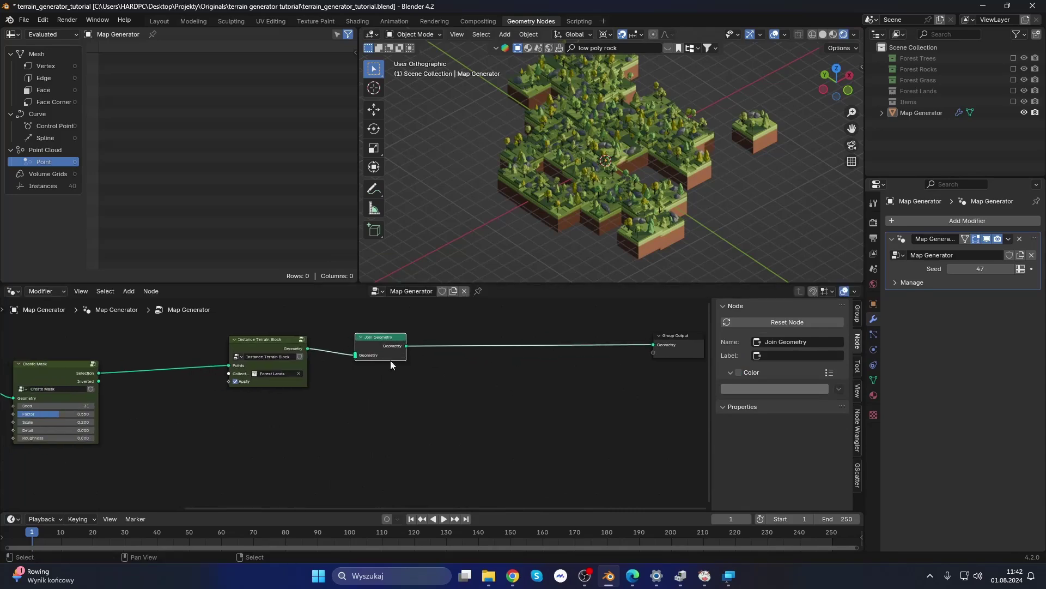
scroll(327, 381, up, 2)
key(ctrl+s)
Duplicate Instance Terrain Block, feed it from Create Mask's Inverted output, connect it to Join Geometry, and save.
middle_drag(286, 392, 433, 319)
click(433, 320)
key(shift+d)
click(433, 394)
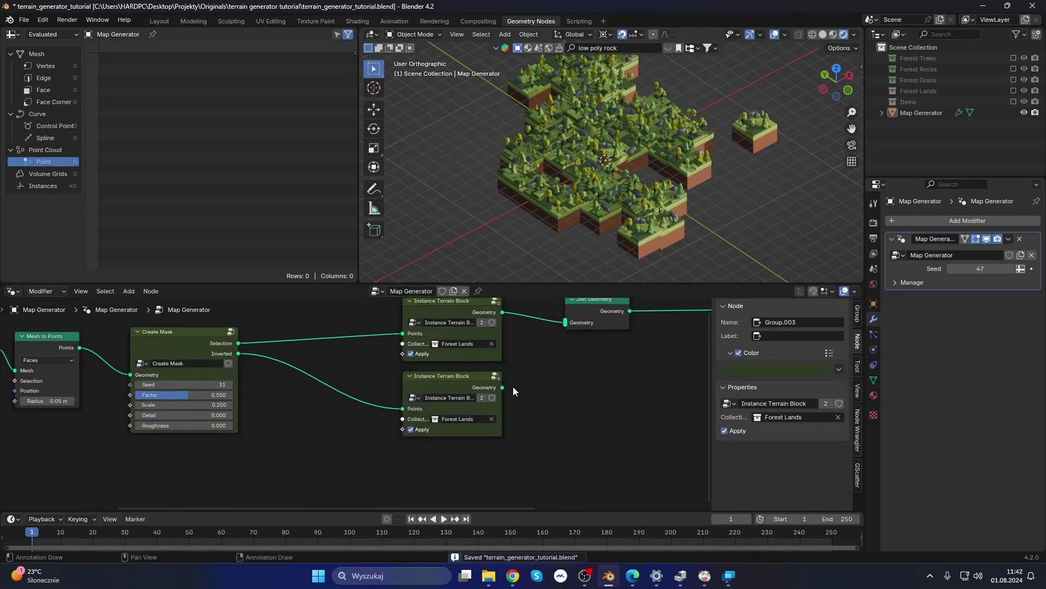
drag(504, 387, 565, 322)
key(ctrl+s)
Create a collection named Forest Water in the Layout workspace and hide the Map Generator object.
click(159, 21)
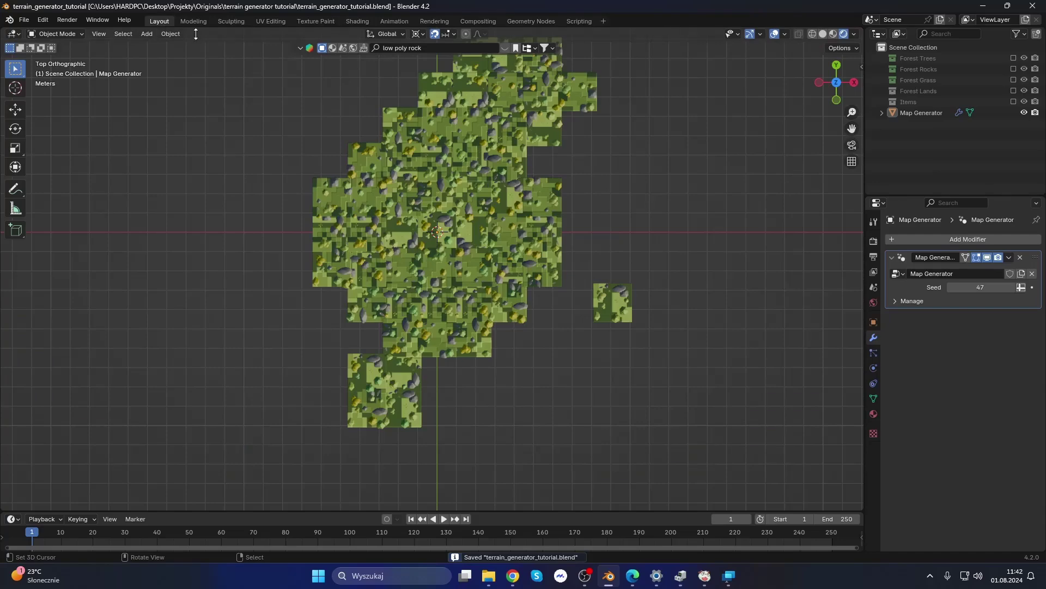
right_click(921, 153)
click(921, 154)
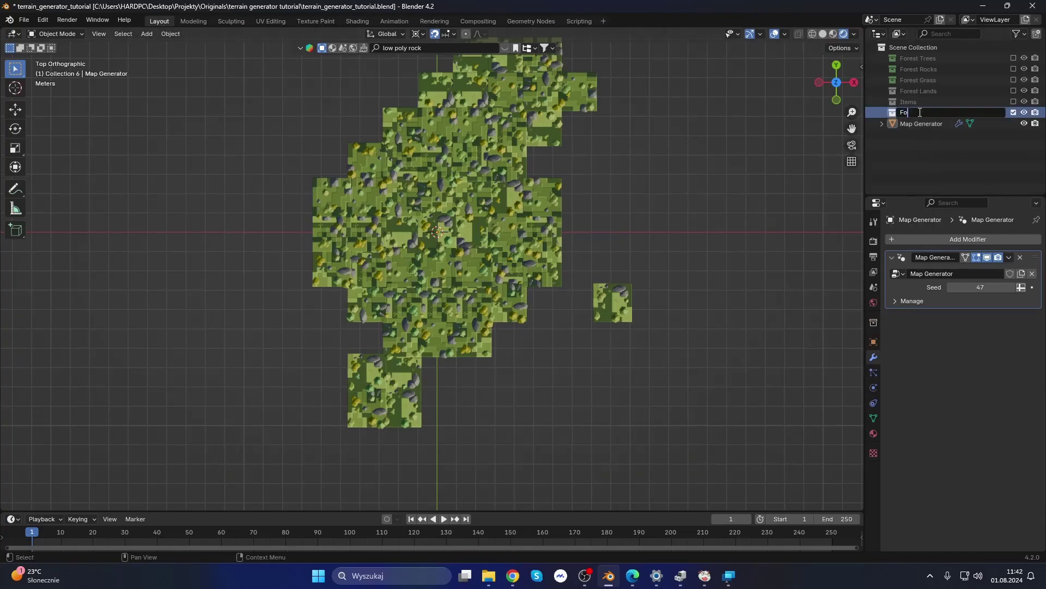
middle_drag(703, 163, 735, 178)
key(h)
Add a cube to the Forest Water collection and open its mesh for editing in front view.
key(shift+a)
mouse_move(480, 205)
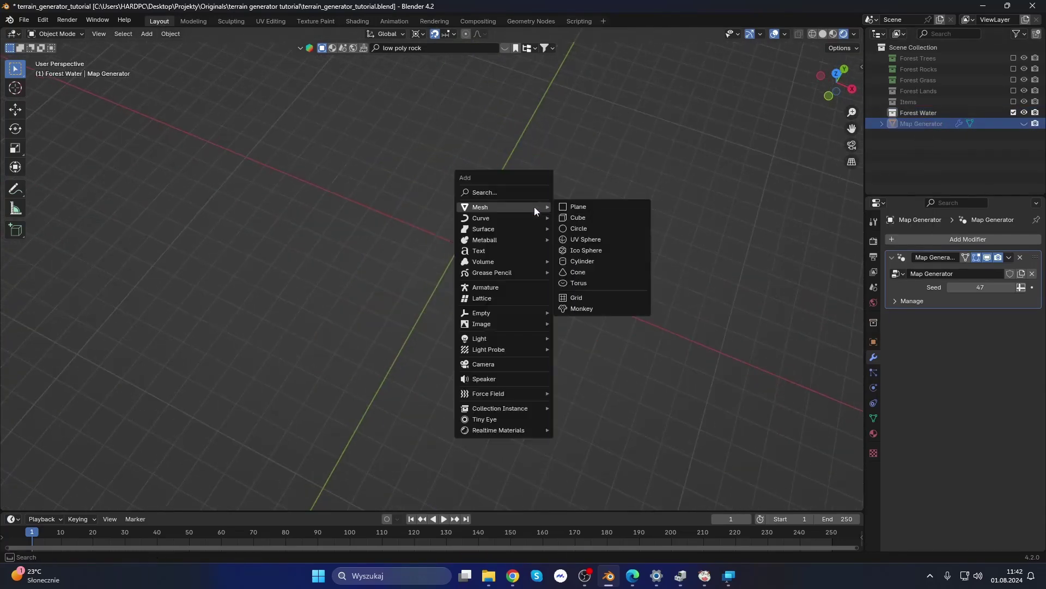
click(545, 218)
key(KP_1)
key(KP_Decimal)
key(Tab)
Lower the cube's top face to form a flatter water block.
middle_drag(396, 206, 363, 401)
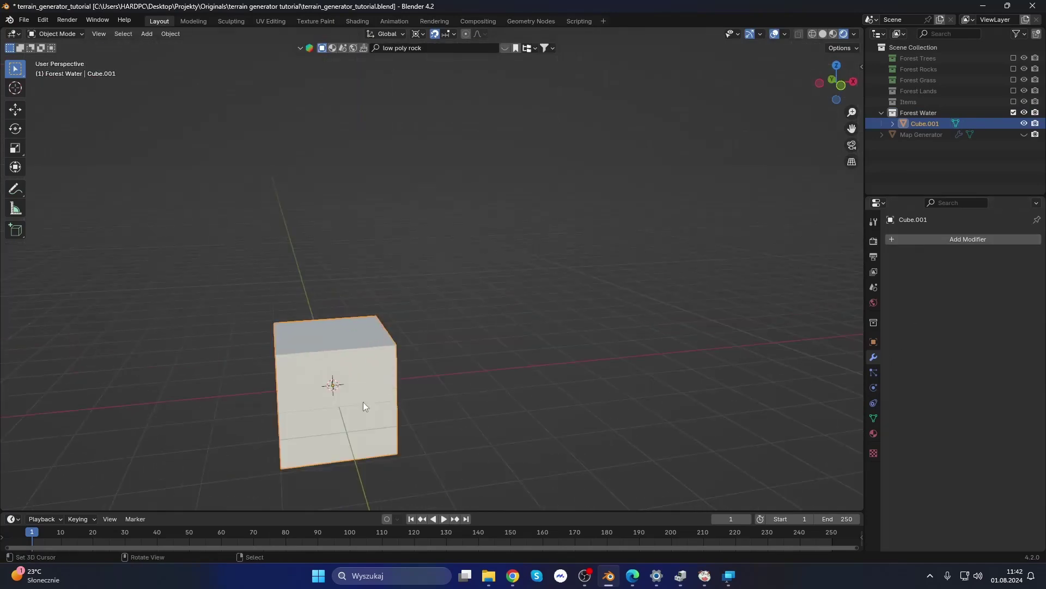
click(363, 401)
key(KP_1)
key(g)
click(467, 287)
key(Tab)
middle_drag(466, 287, 490, 262)
Add a Bevel modifier to the water block and create a material for it.
click(968, 239)
click(921, 273)
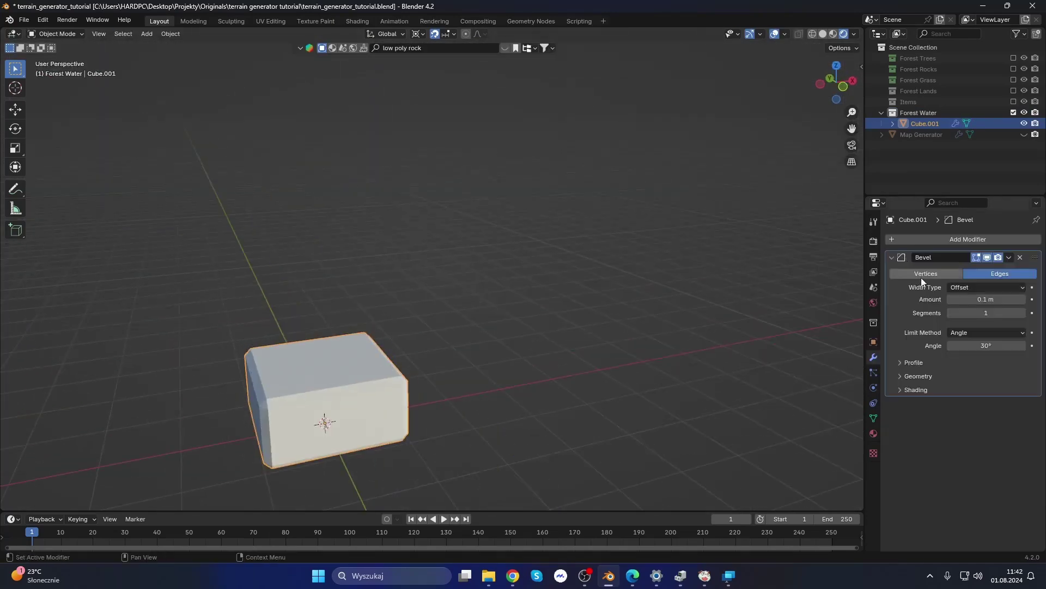
right_click(578, 364)
click(577, 364)
click(873, 434)
click(964, 285)
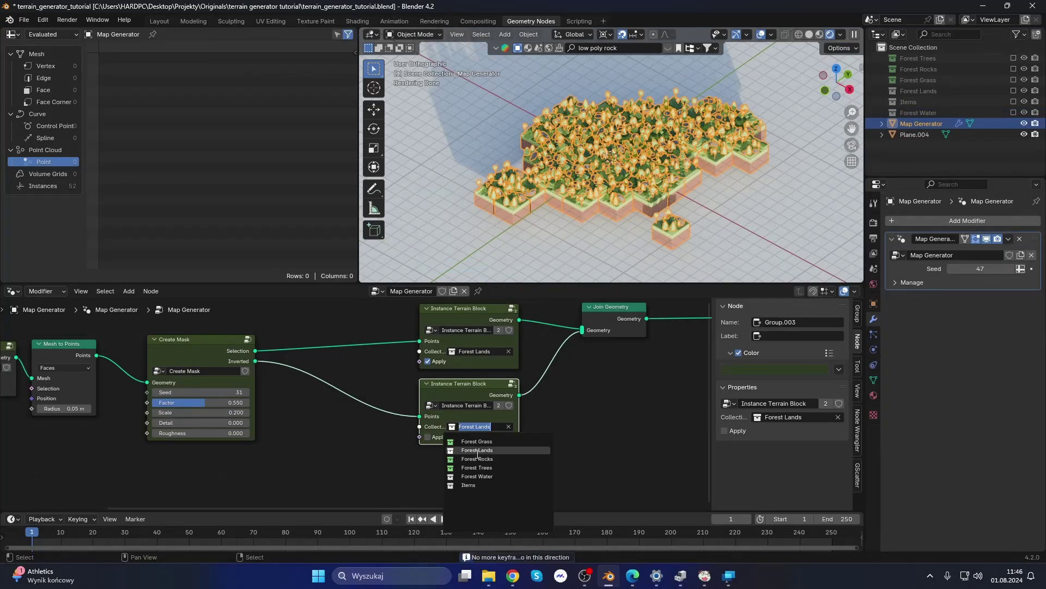
Set the second Instance Terrain Block's collection to Forest Water and inspect the blocks up close.
click(482, 477)
middle_drag(600, 180, 618, 188)
scroll(618, 189, up, 3)
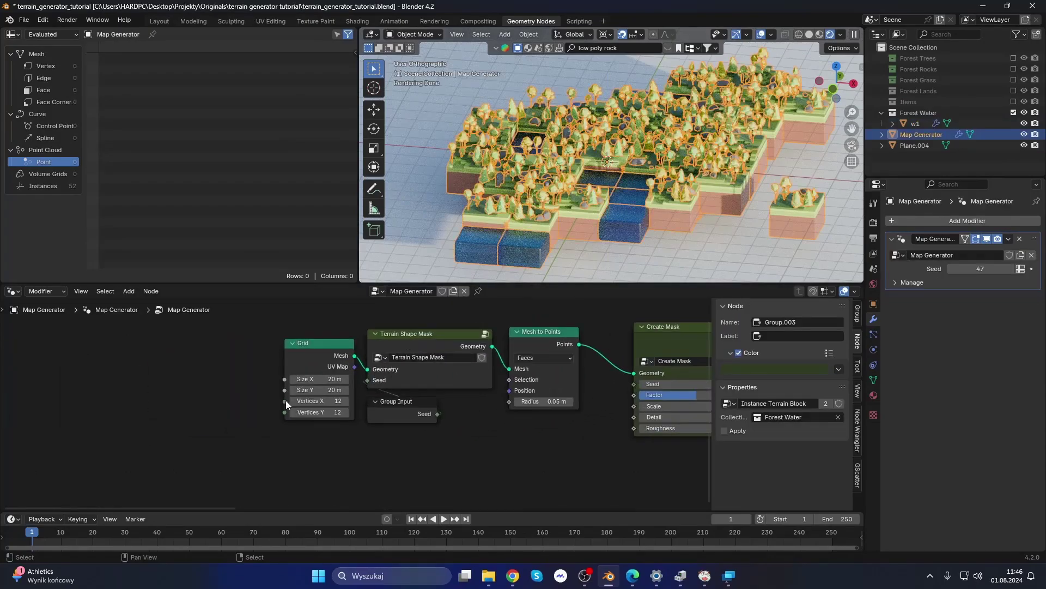
Set the Grid's Vertices X and Y to 11, hide the viewport overlays, and save.
click(293, 412)
middle_drag(611, 164, 552, 307)
middle_drag(588, 243, 644, 229)
key(shift+alt+z)
key(ctrl+s)
Move the Group Output node closer to Join Geometry.
middle_drag(545, 409, 485, 409)
scroll(354, 374, down, 4)
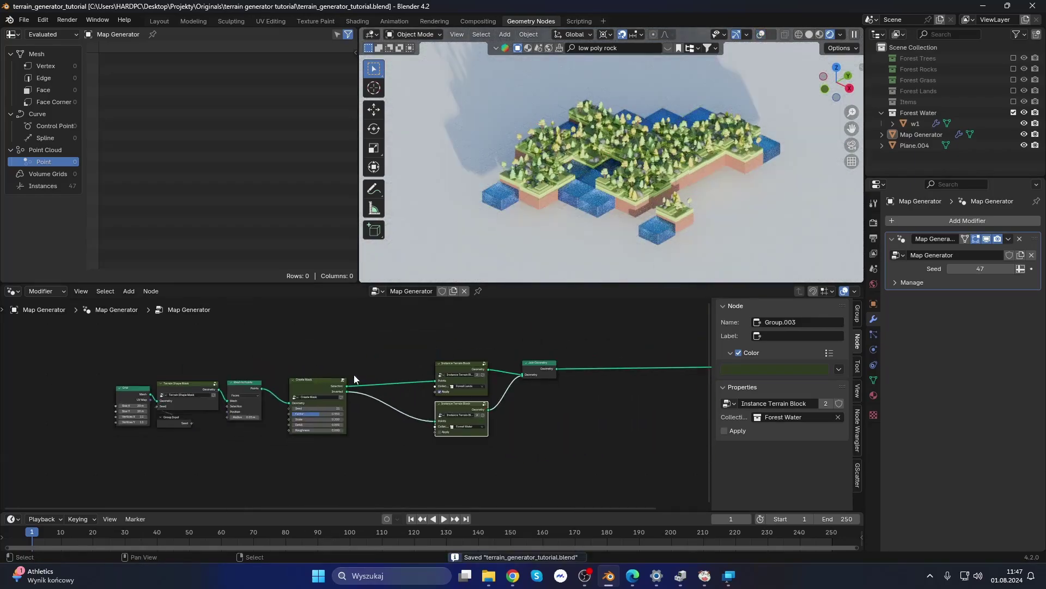
click(510, 360)
key(g)
click(486, 366)
middle_drag(487, 366, 708, 368)
scroll(545, 382, up, 1)
Set the color management look to High Contrast, save, and select the Map Generator object.
click(873, 222)
scroll(918, 521, down, 5)
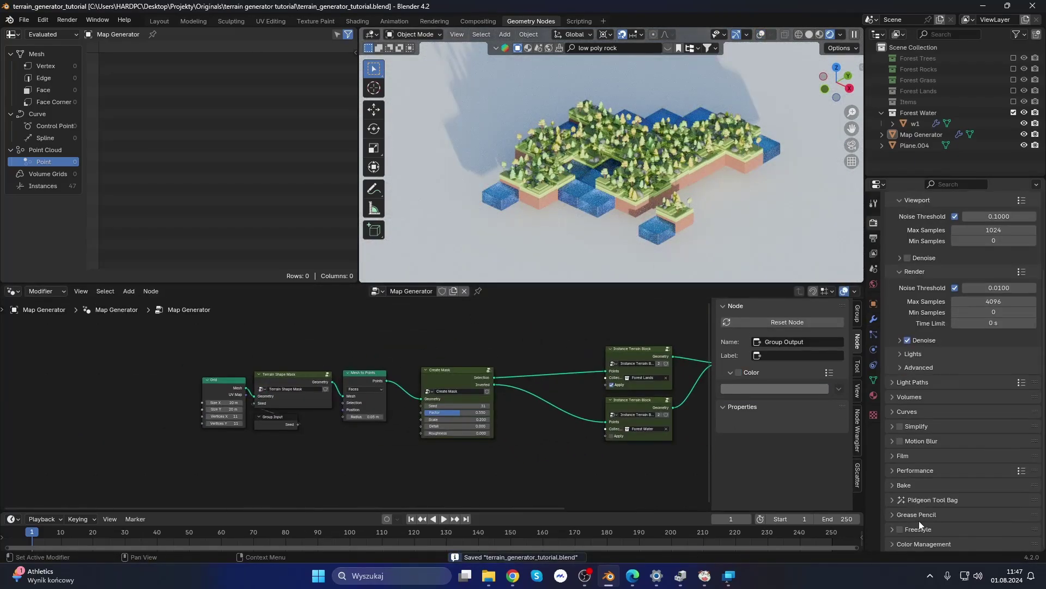
click(976, 502)
click(965, 429)
middle_drag(619, 234, 703, 163)
click(603, 262)
key(alt+a)
key(ctrl+s)
click(703, 163)
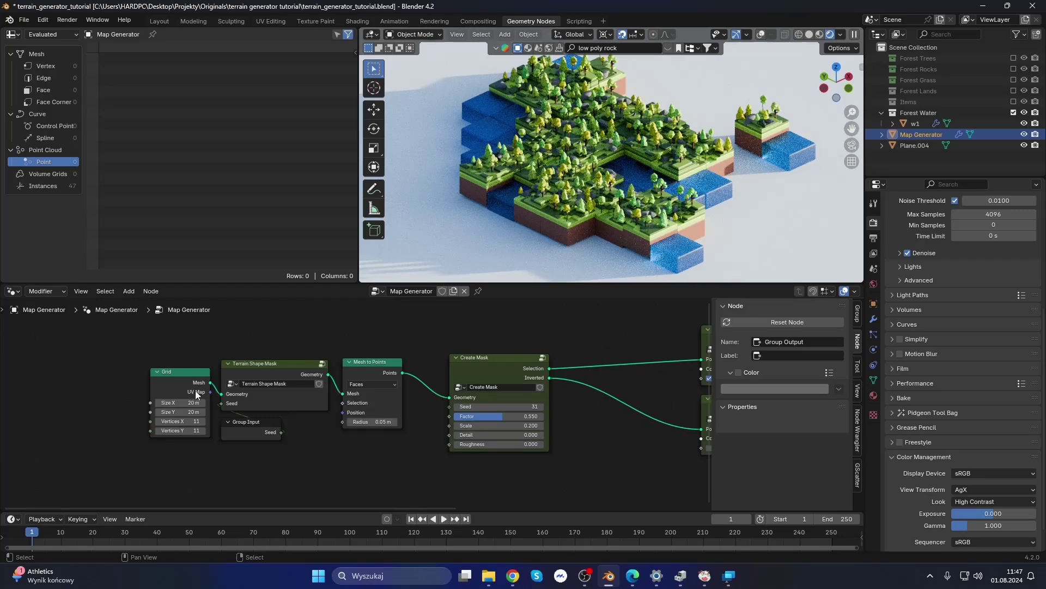
Duplicate the Seed Group Input and connect it to Create Mask's Seed.
click(874, 319)
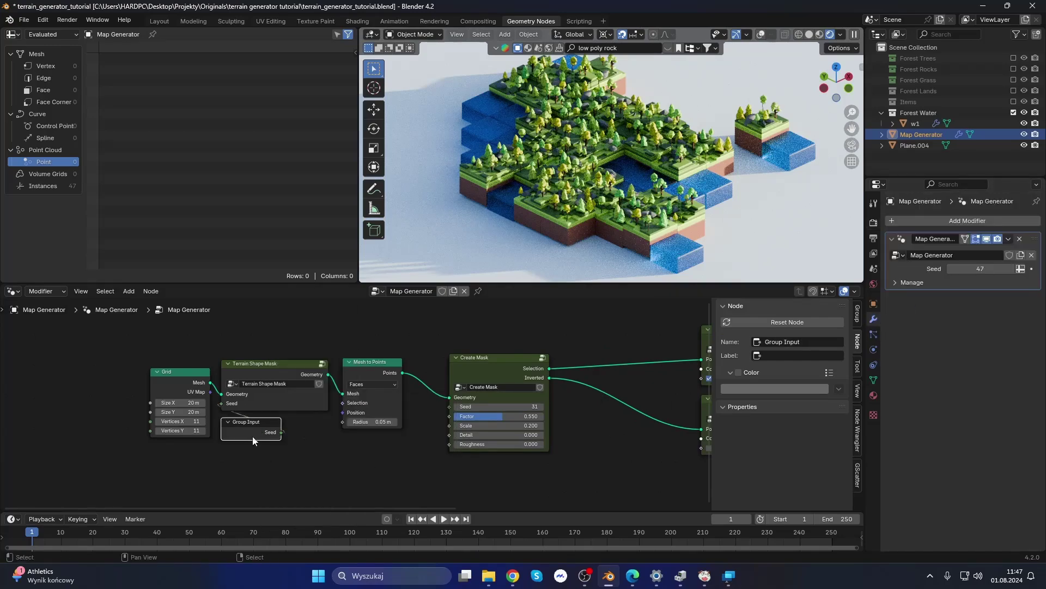
drag(448, 414, 449, 407)
middle_drag(597, 432, 412, 417)
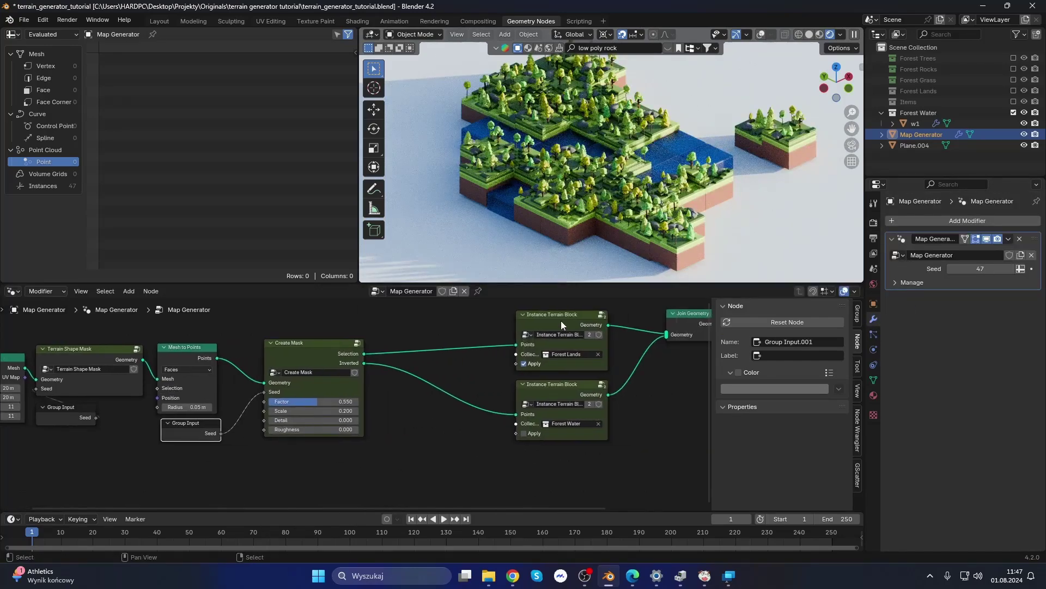
Try adjusting Create Mask's Factor and undo the change.
drag(335, 401, 353, 401)
key(ctrl+z)
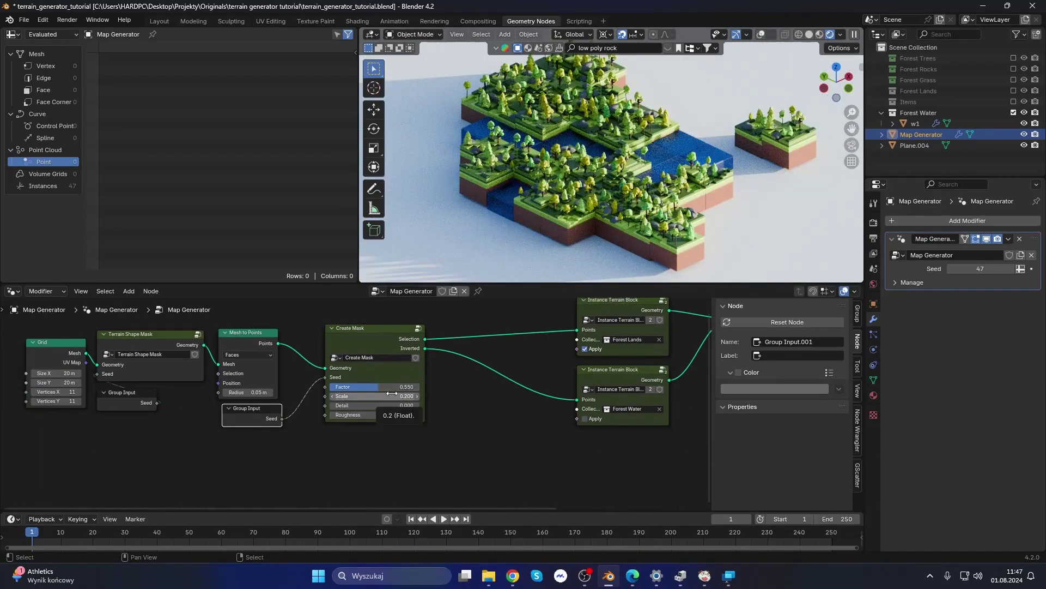
Drive Create Mask's Factor with a Random Value node seeded by the Group Input, with Min 0.2 and Max 0.7.
key(shift+a)
text(random)
key(Return)
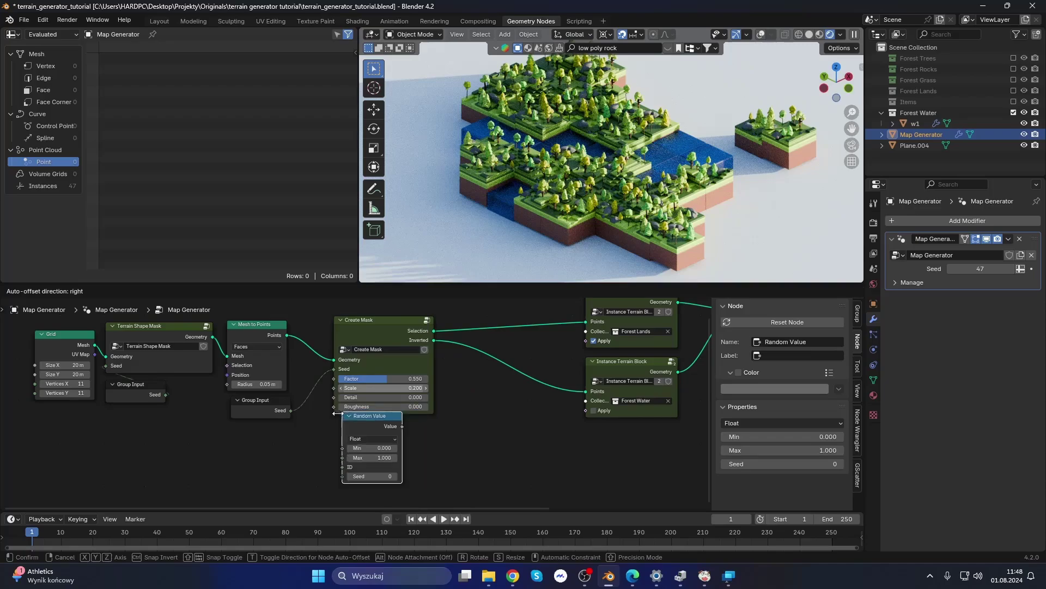
click(354, 406)
middle_drag(354, 382, 390, 329)
drag(316, 356, 365, 437)
double_click(395, 406)
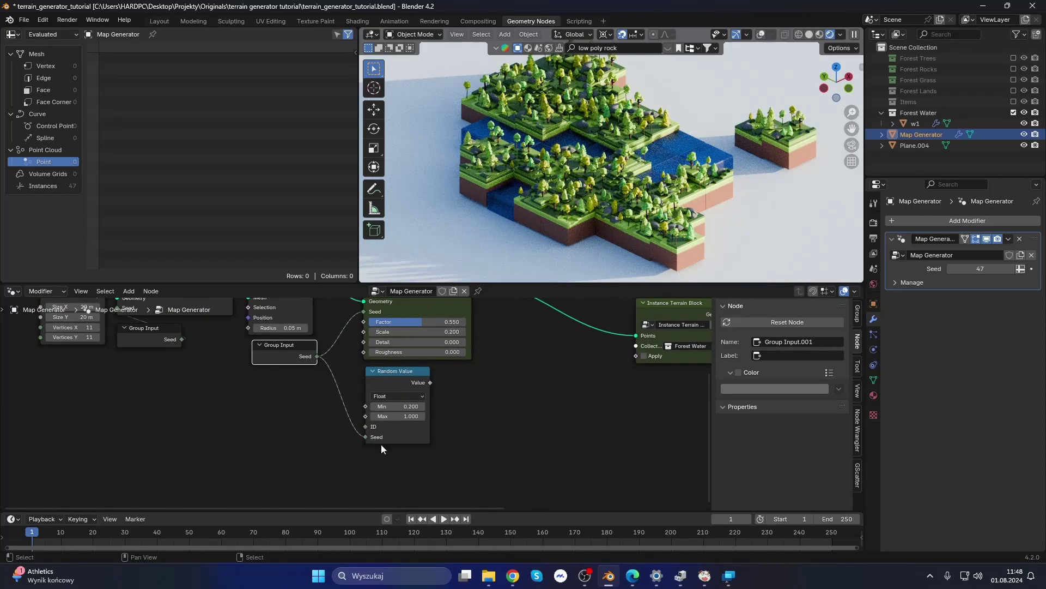
middle_drag(414, 426, 412, 454)
drag(428, 411, 362, 351)
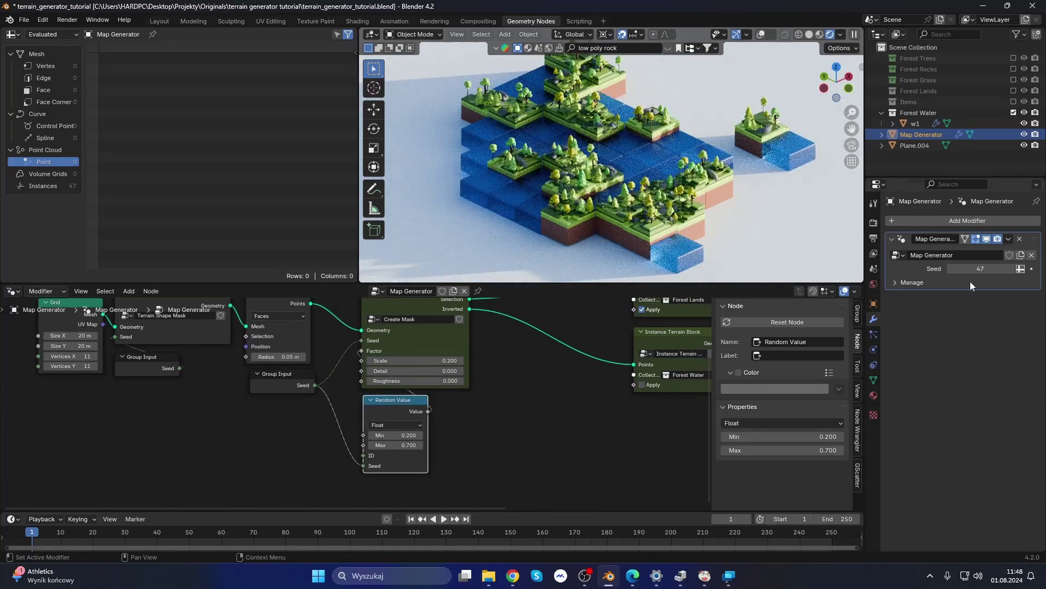
Set the Random Value node's Min to 0.3 and the Map Generator's Seed to 159.
drag(981, 269, 1013, 269)
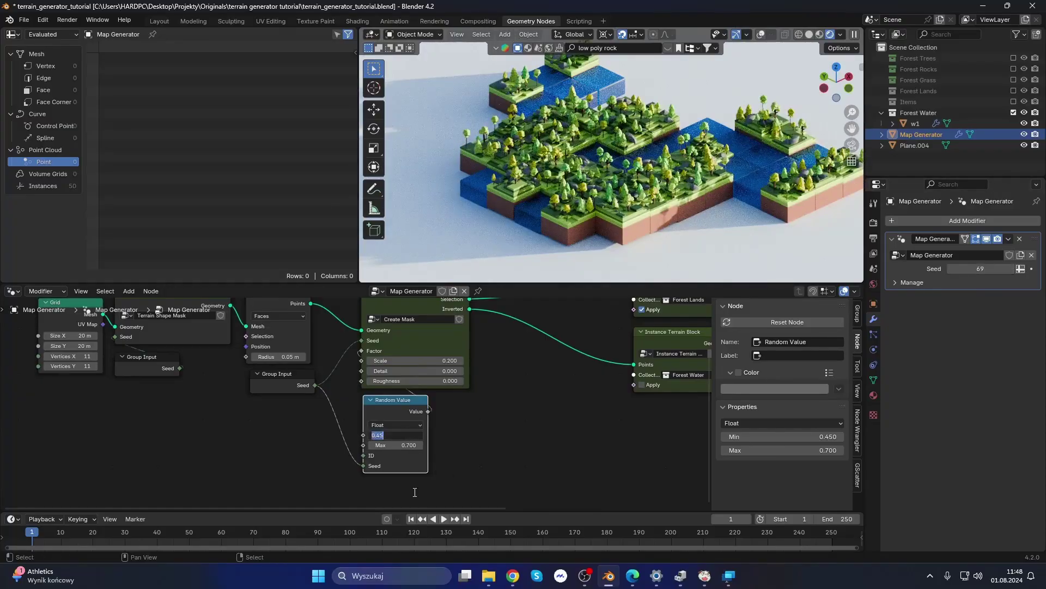
drag(395, 435, 404, 435)
drag(1014, 268, 1041, 269)
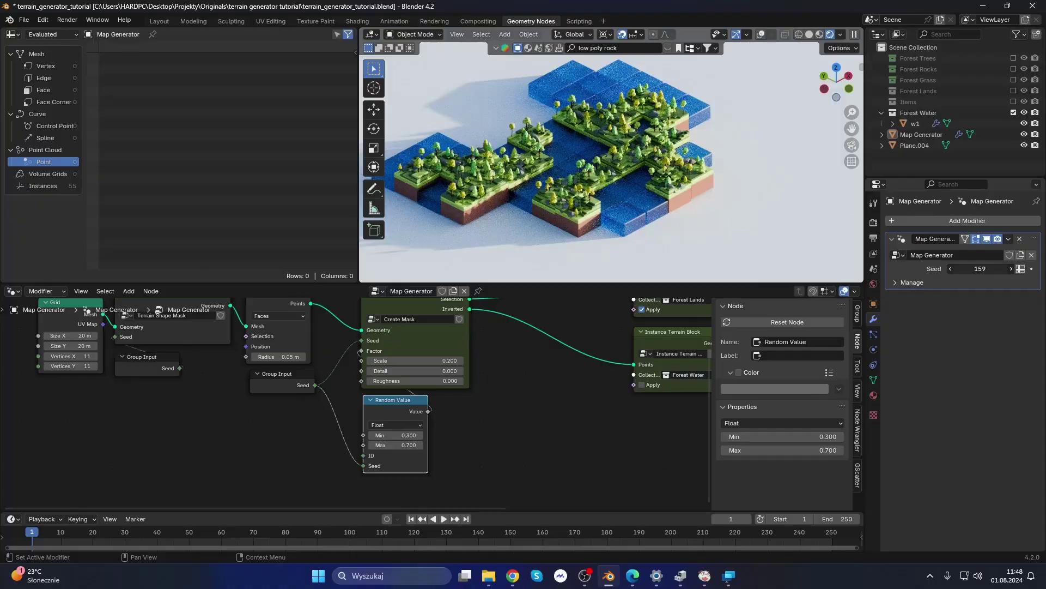
Save the file and examine the generated terrain up close from several angles.
scroll(581, 205, up, 4)
middle_drag(561, 196, 699, 186)
key(ctrl+s)
scroll(588, 185, down, 5)
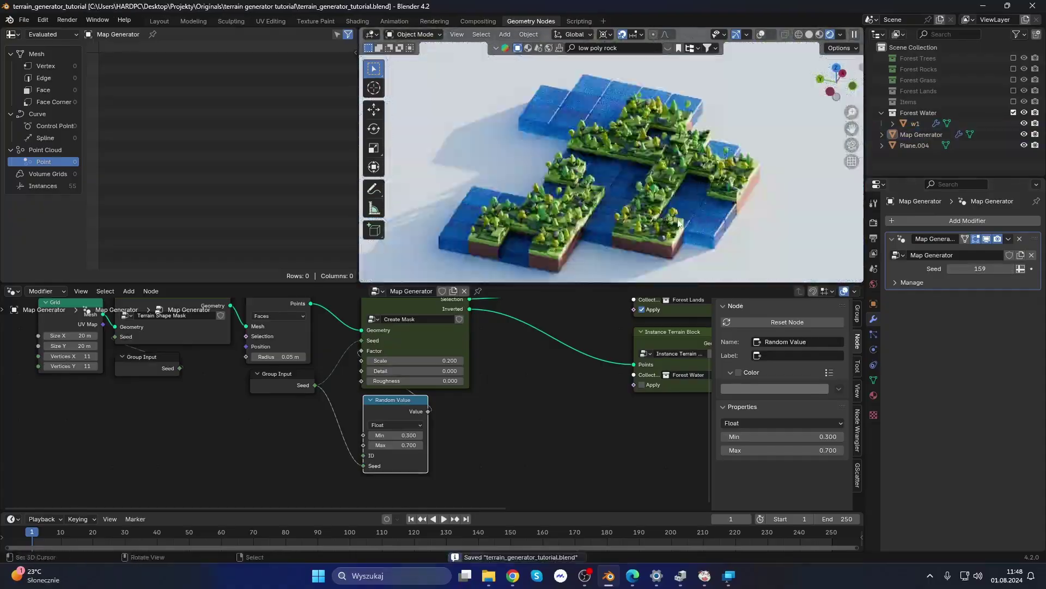
middle_drag(678, 222, 647, 220)
scroll(649, 220, up, 4)
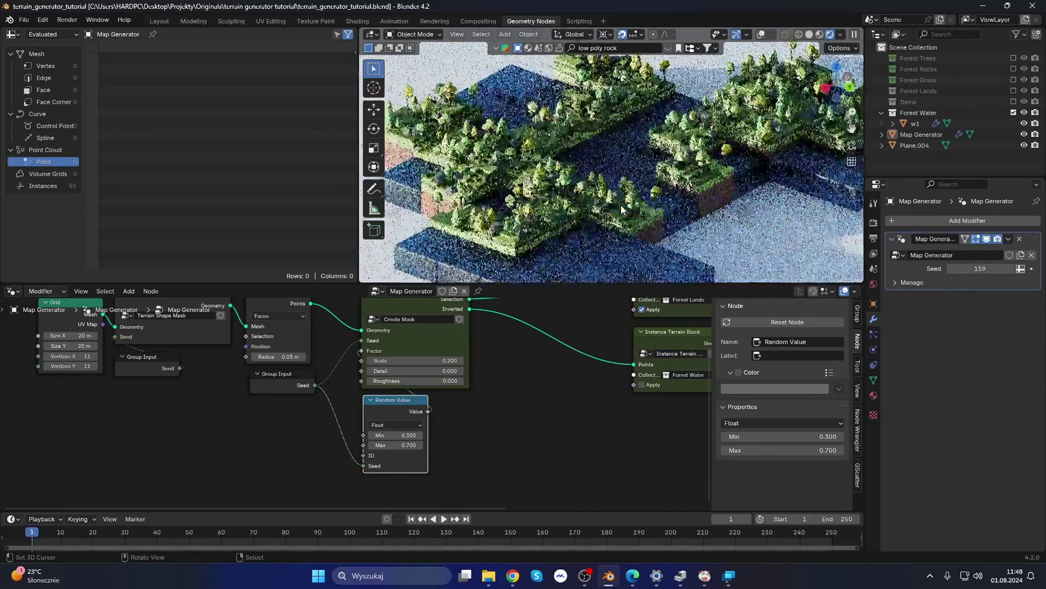
scroll(658, 228, up, 2)
Enable the Items collection and show the base_ground material in the Shading workspace with a rendered viewport.
click(988, 106)
click(358, 20)
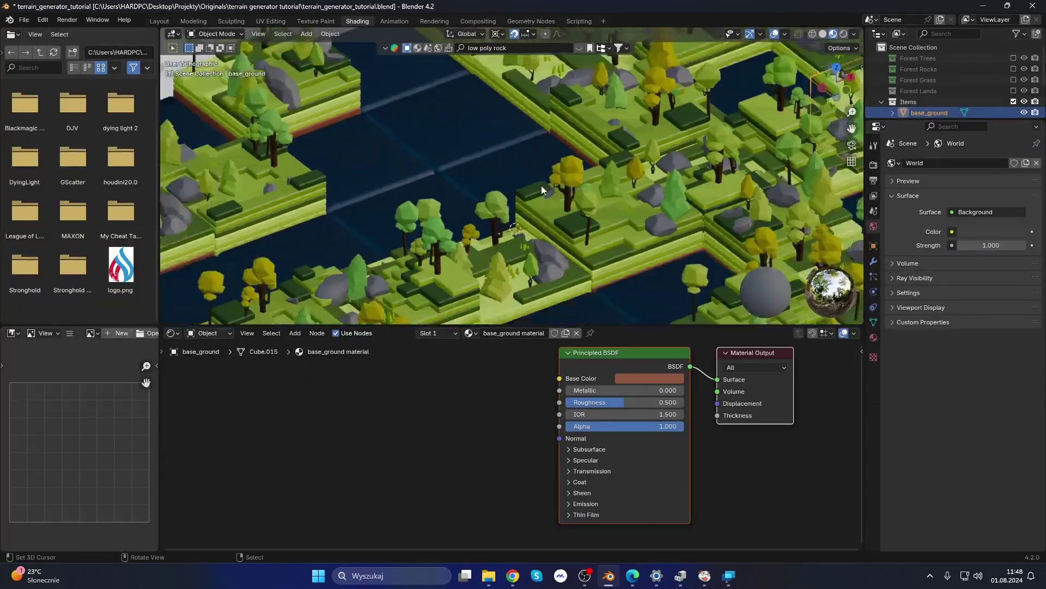
click(840, 34)
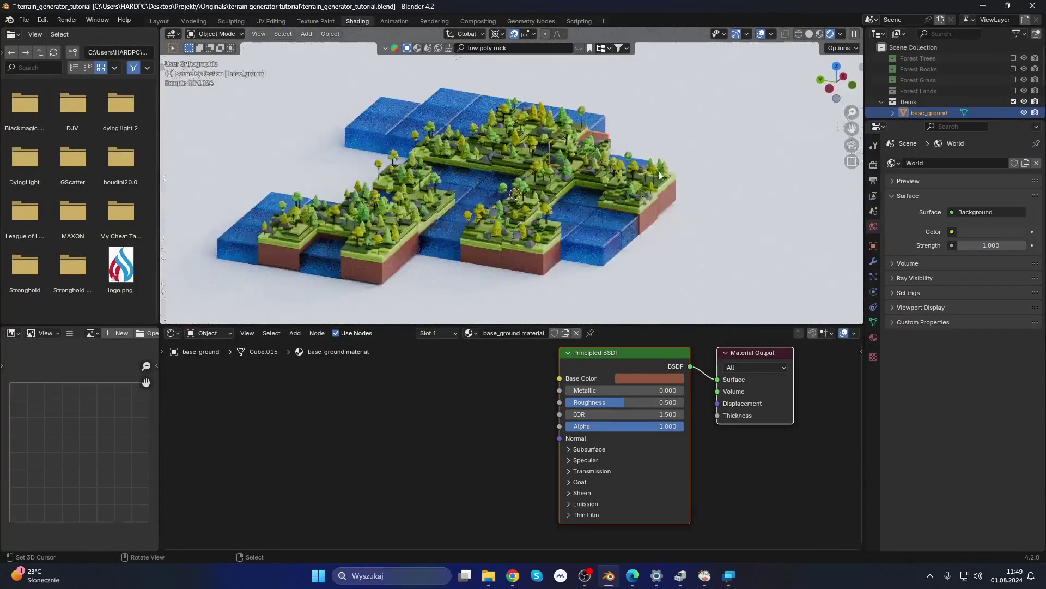
Add a Color Ramp feeding Base Color and an Object Info node whose Random output drives the ramp's Fac.
key(alt+a)
key(shift+a)
text(co)
click(603, 407)
click(472, 392)
key(shift+a)
text(obj)
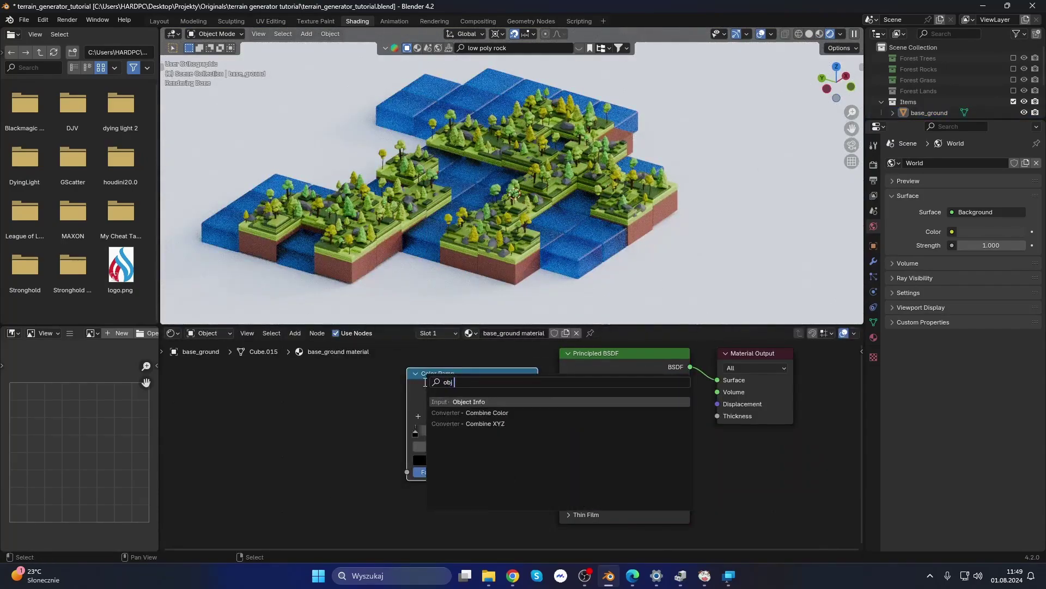
key(Return)
click(360, 431)
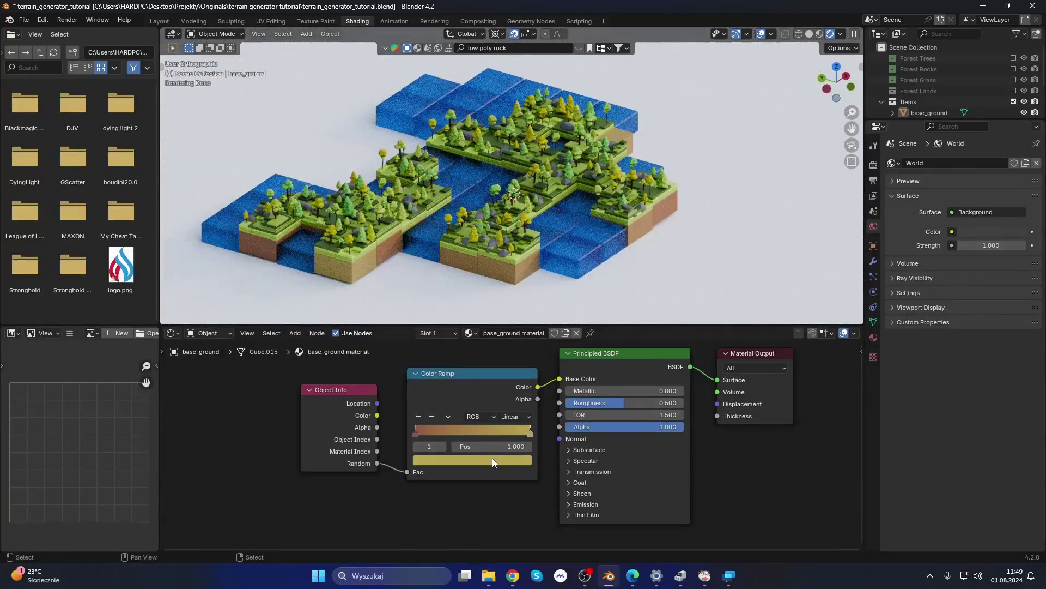
Color the ramp from brown at the first stop to sandy tan at the last stop.
click(472, 459)
drag(468, 338, 474, 333)
middle_drag(491, 246, 832, 152)
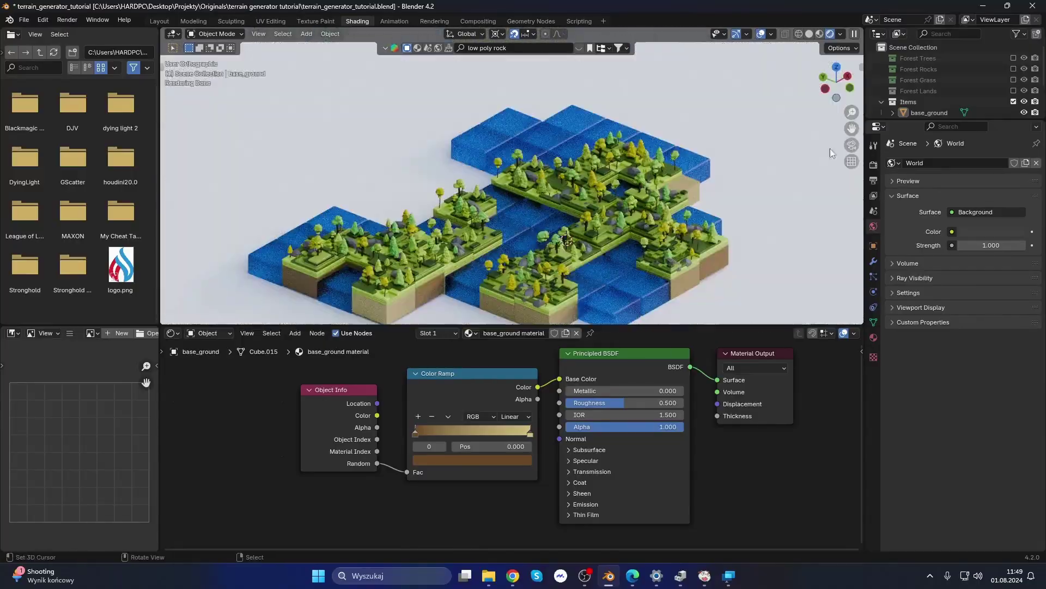
Exclude the Items collection, then set the Map Generator's Seed to 181 in the Layout workspace.
click(1014, 102)
click(680, 225)
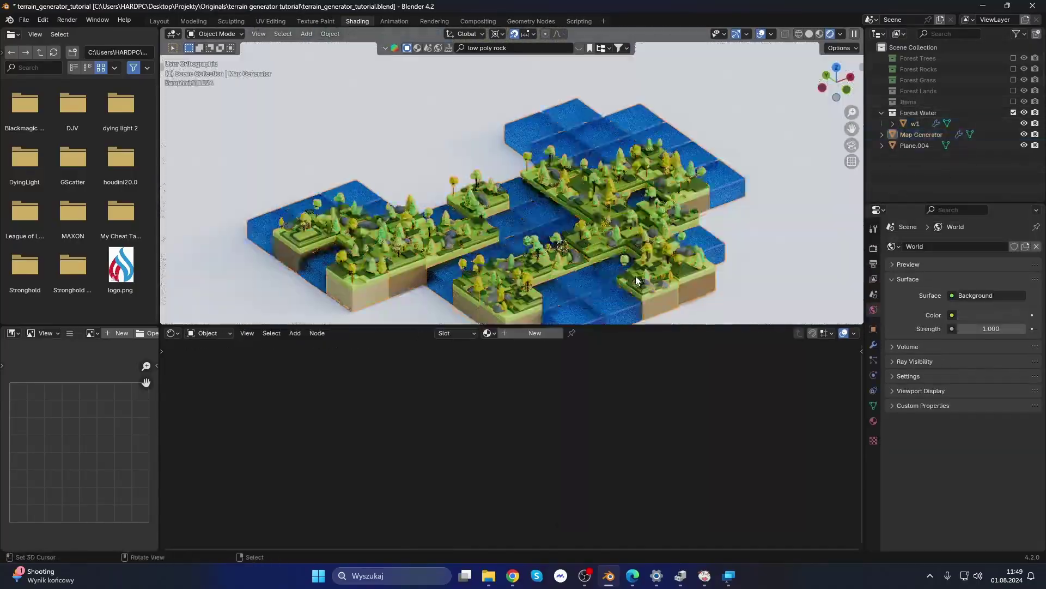
click(159, 21)
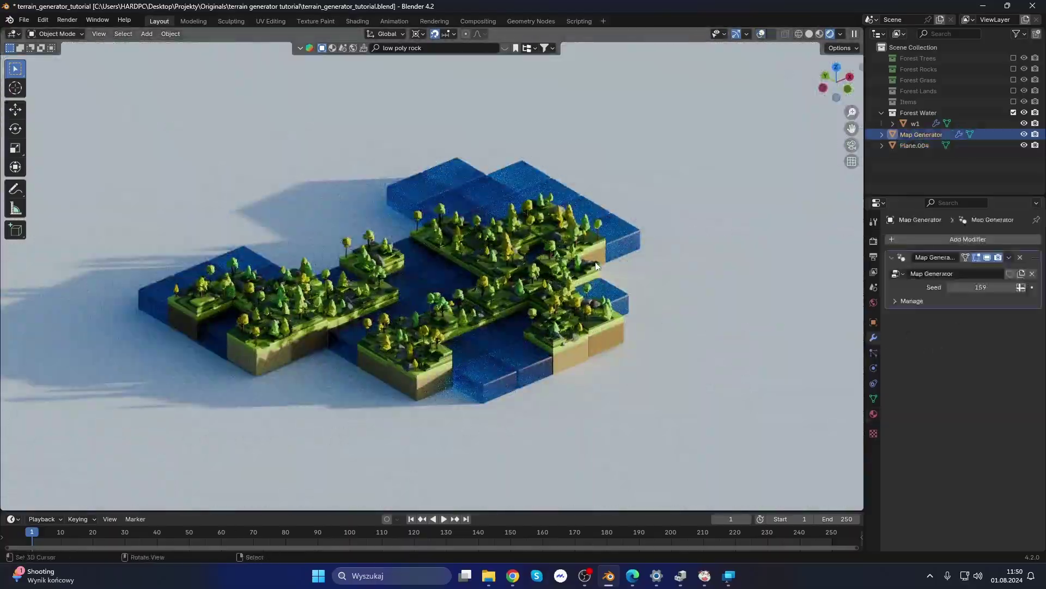
drag(976, 288, 1019, 288)
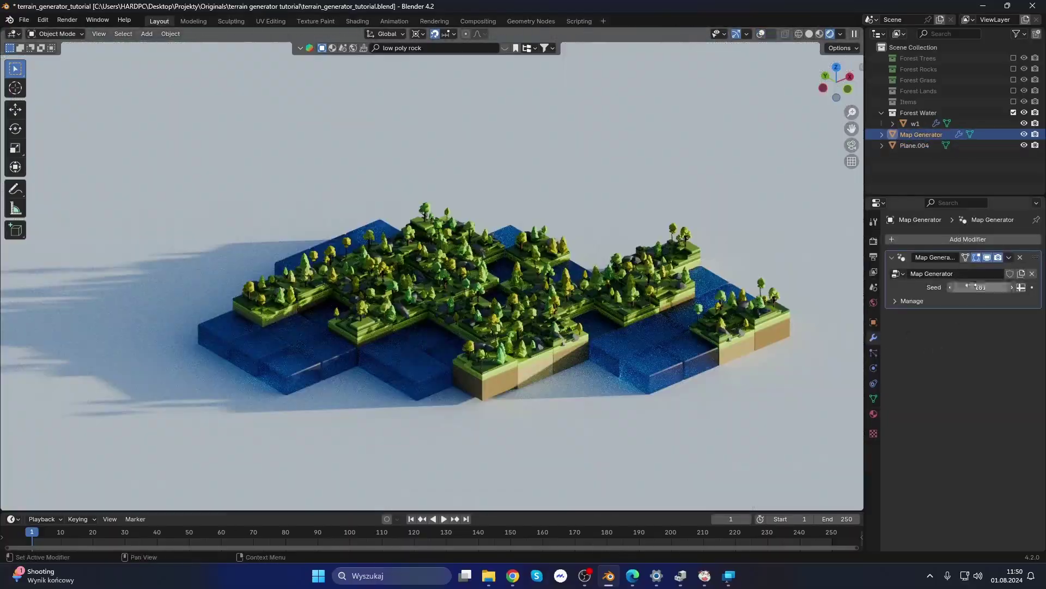
Save the file and examine the terrain in the Geometry Nodes and Layout workspaces.
click(532, 21)
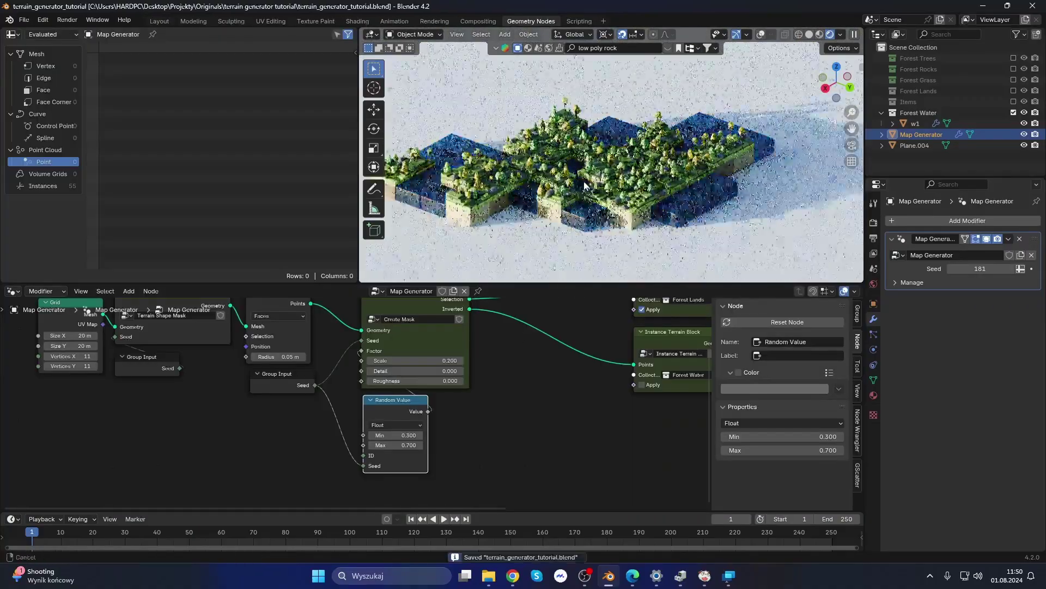
click(159, 21)
middle_drag(491, 262, 634, 254)
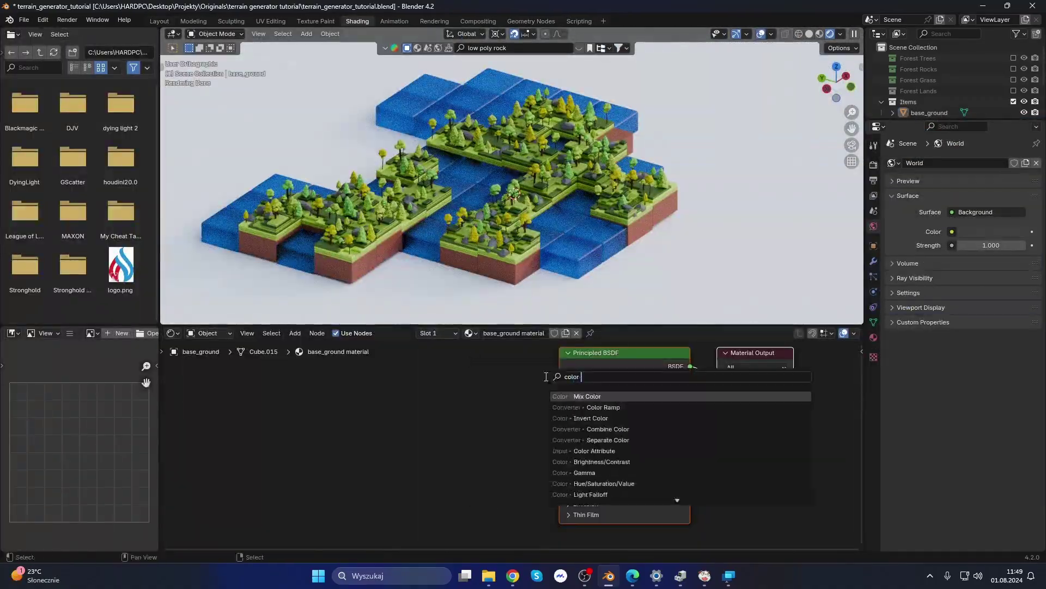
Add Color Ramp and Object Info nodes to the base_ground material and link Random to the ramp's Fac.
key(Return)
click(469, 376)
key(shift+a)
text(obj)
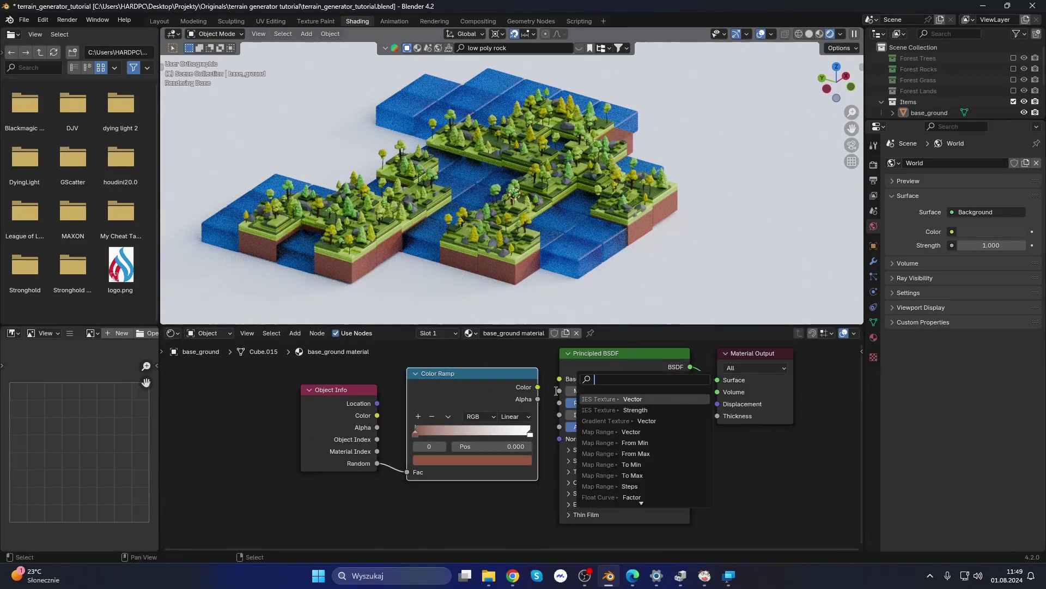
Paste the ground color onto the Color Ramp's end stop and shift it to a lighter sandy tan.
click(529, 435)
key(ctrl+v)
key(ctrl+v)
click(520, 460)
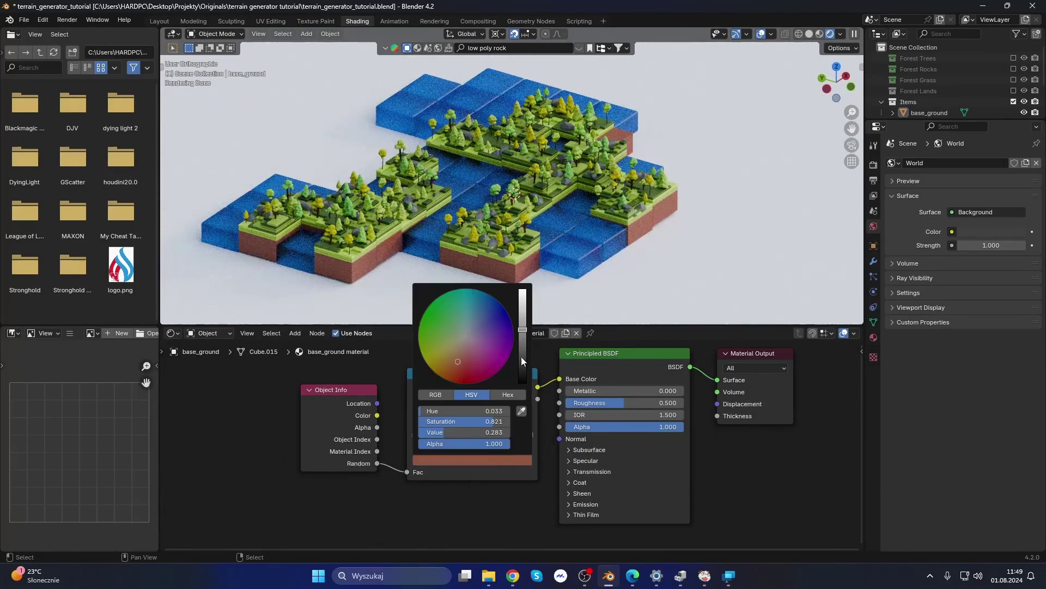
drag(465, 358, 445, 353)
scroll(445, 353, up, 7)
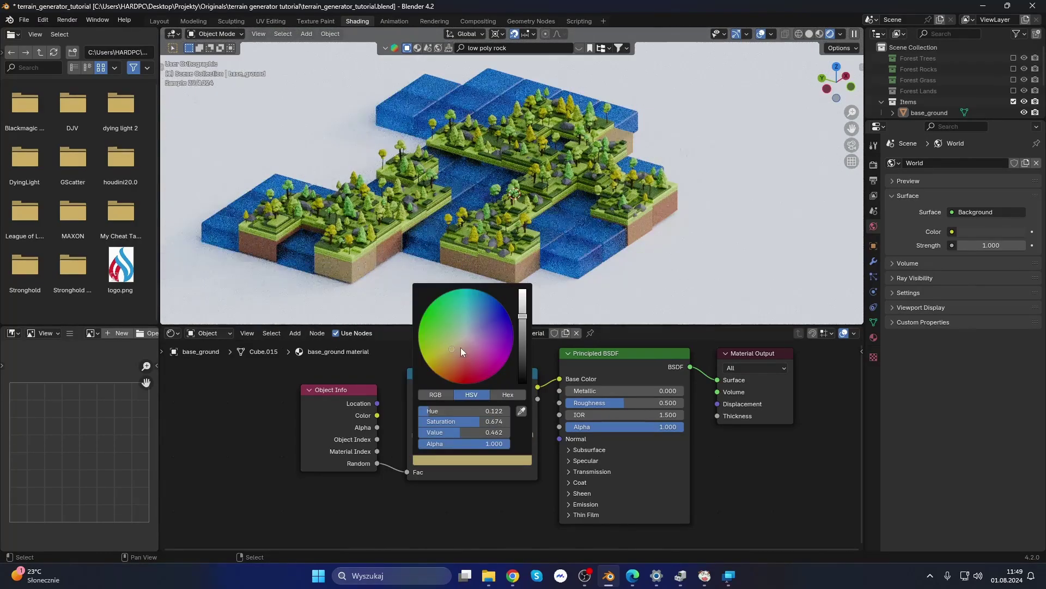
Change the Color Ramp's start stop to a dark brown and check the blocks' color variation.
click(462, 459)
scroll(463, 355, down, 3)
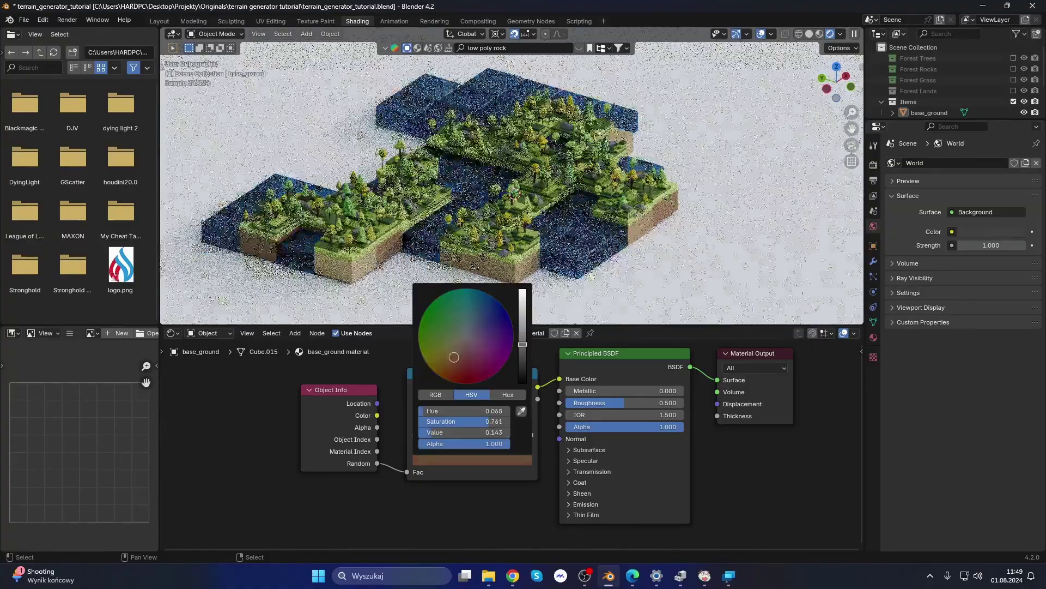
middle_drag(490, 262, 578, 213)
scroll(527, 225, up, 3)
scroll(527, 226, down, 3)
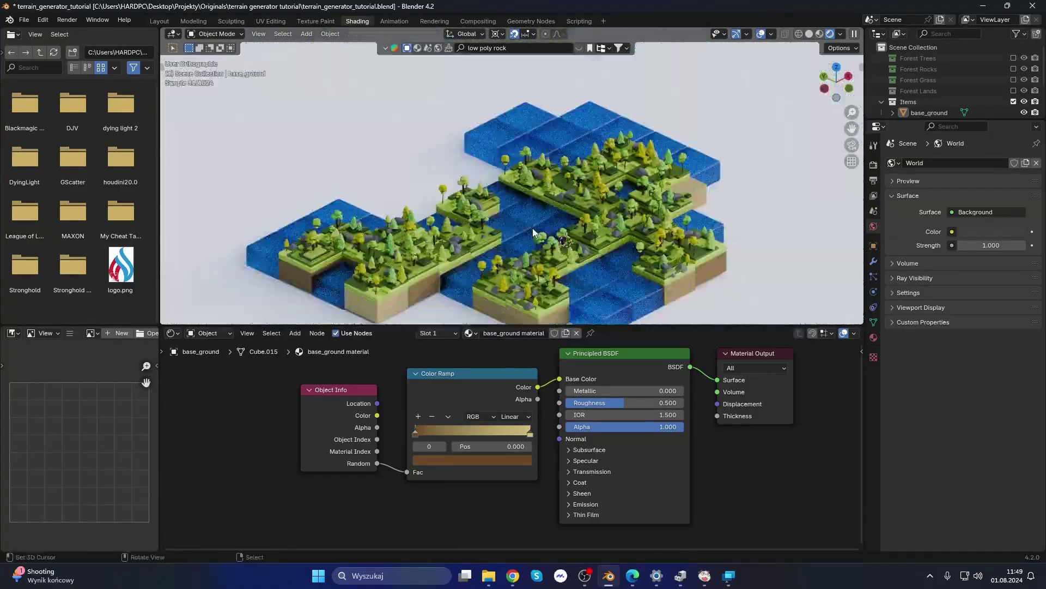
Exclude the Items collection and show the Map Generator's modifier settings.
click(1013, 102)
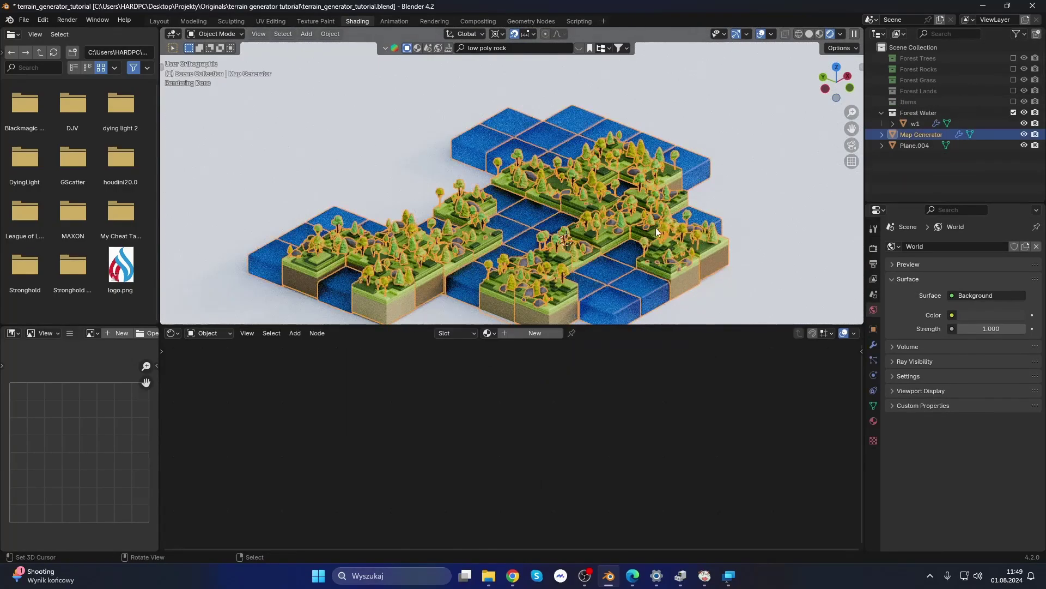
middle_drag(655, 227, 626, 235)
click(874, 345)
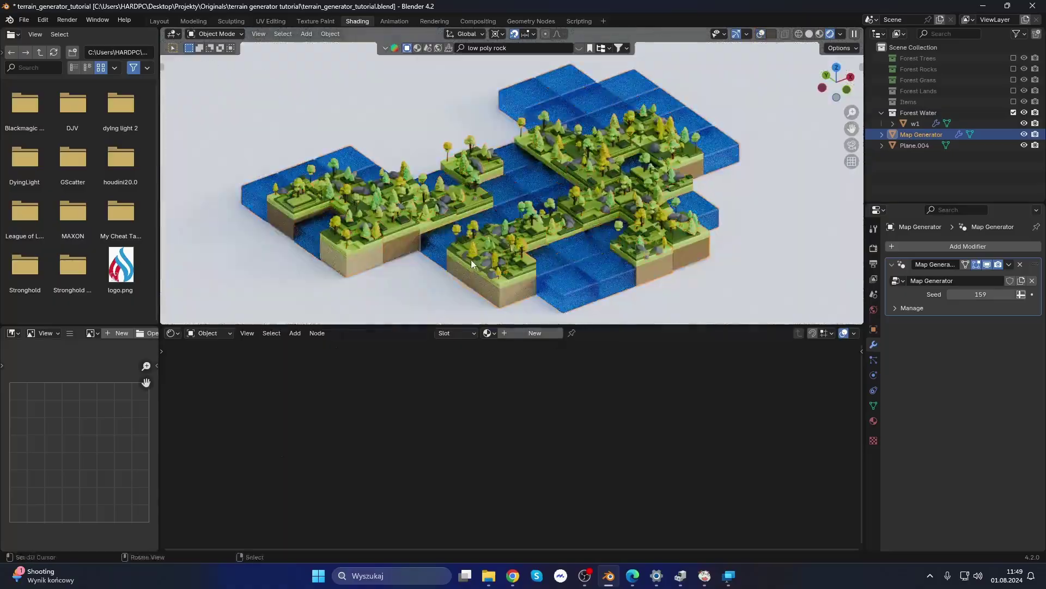
Set the Map Generator's Seed to 181 in the Layout workspace, then save the file from Geometry Nodes.
click(159, 20)
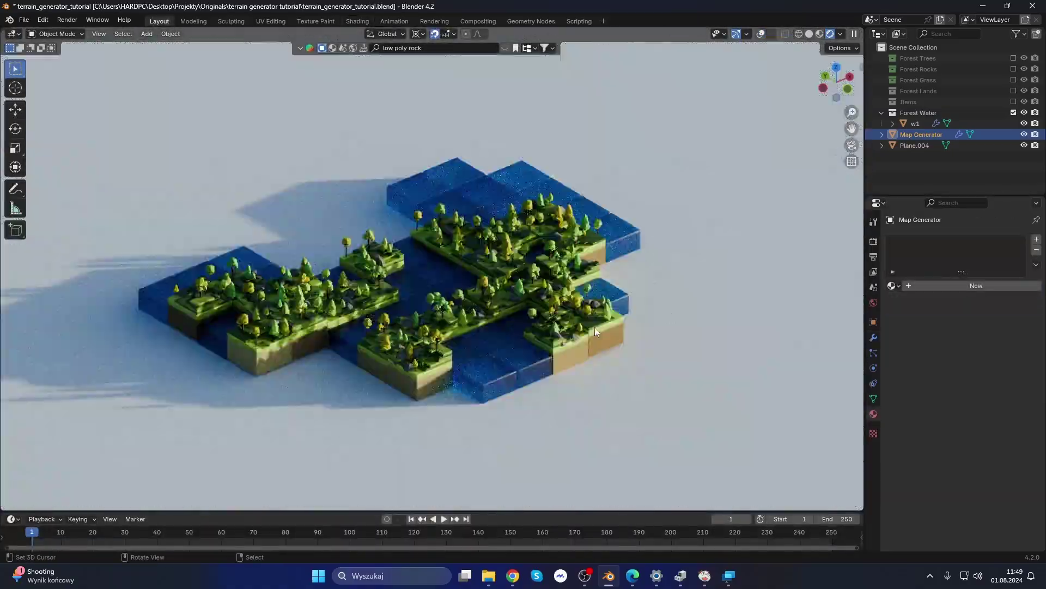
mouse_move(975, 287)
mouse_down()
mouse_move(998, 287)
mouse_move(981, 287)
mouse_up()
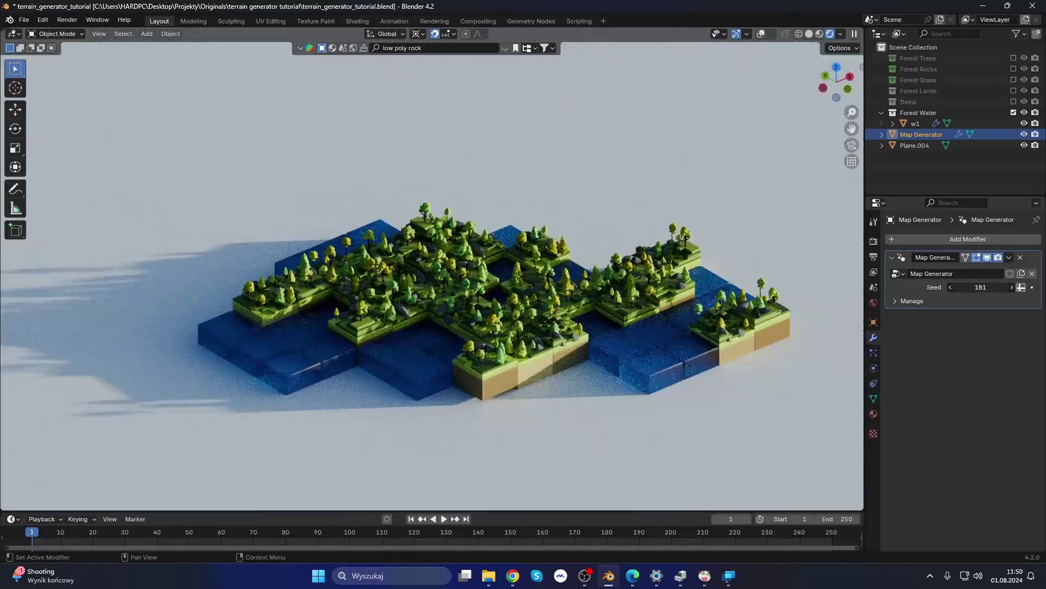
click(531, 20)
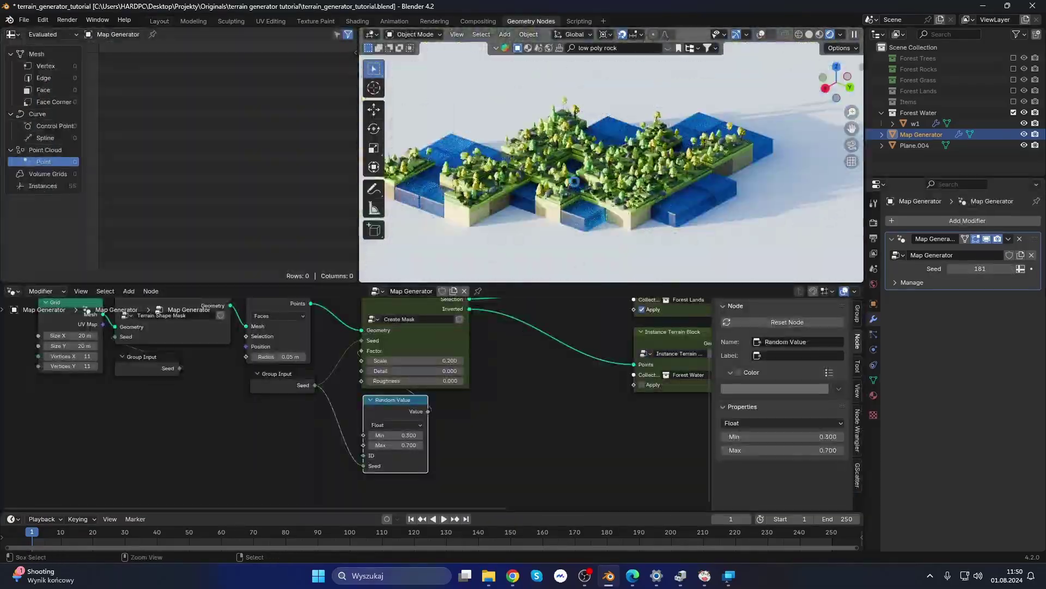
key(ctrl+s)
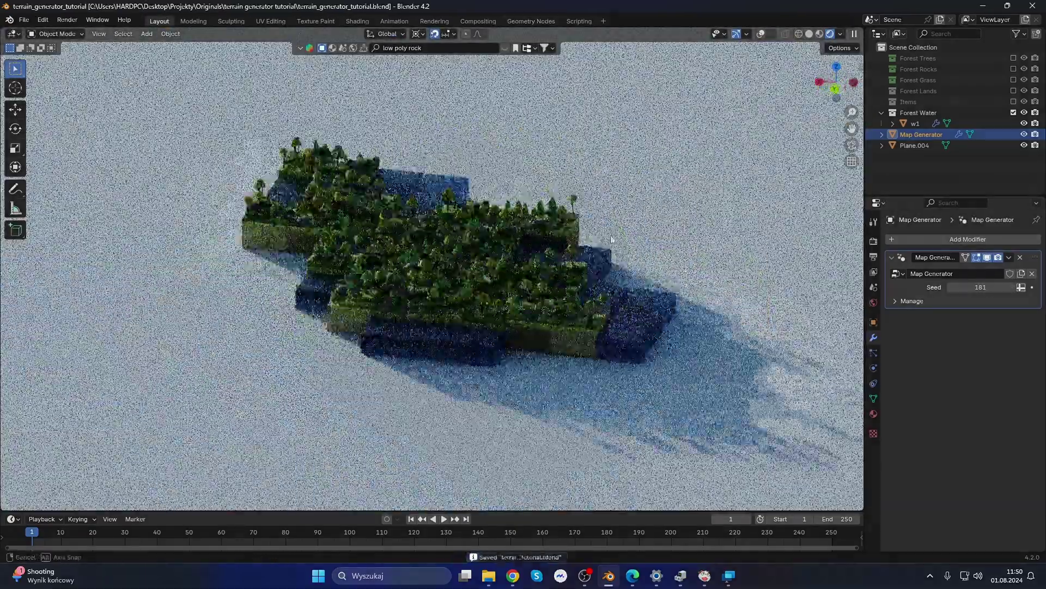